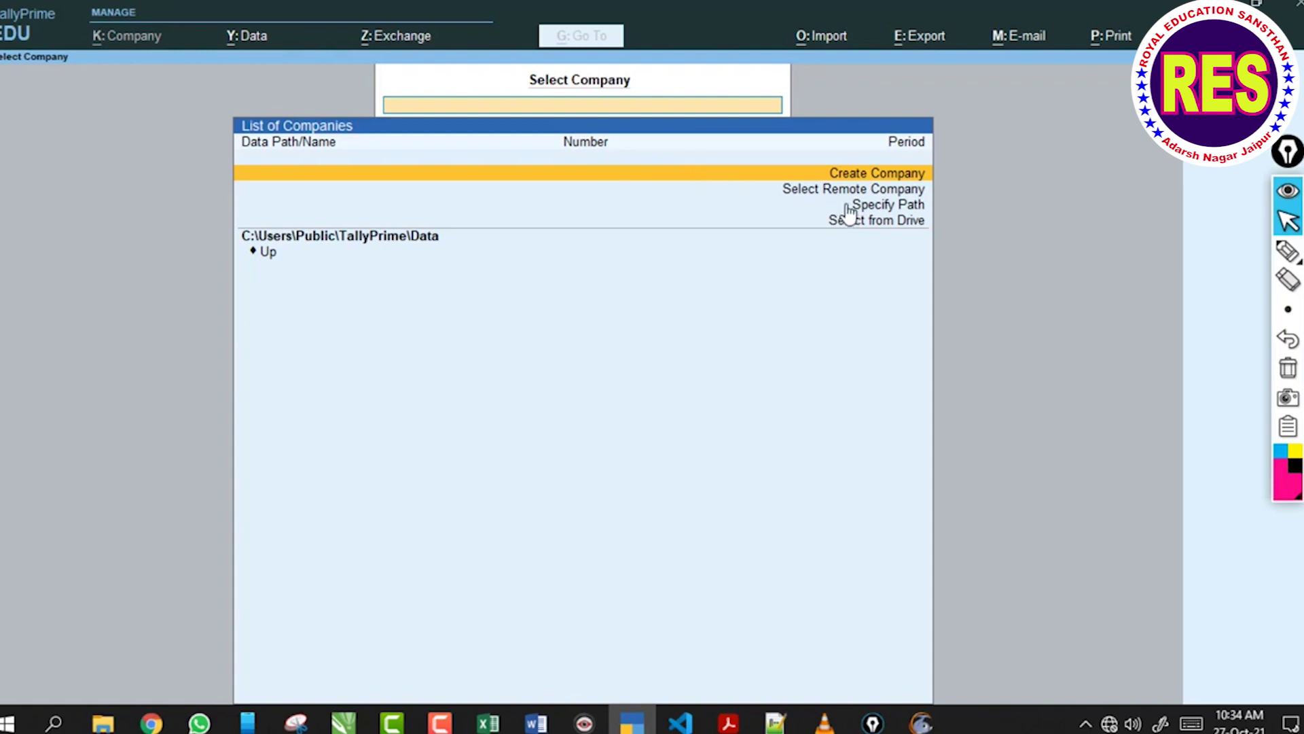
# Circle the Select Company window with the annotation pen and clear the drawing.
pyautogui.click(1288, 251)
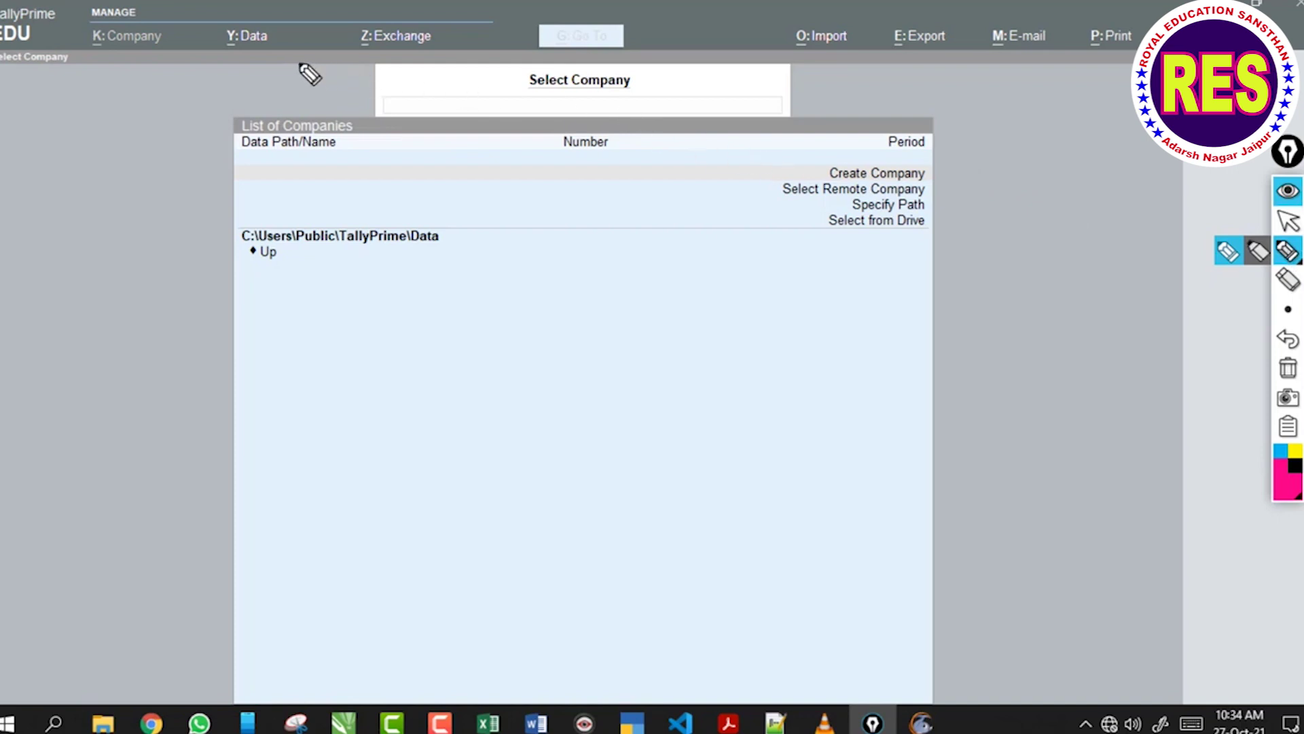
pyautogui.moveTo(194, 67)
pyautogui.mouseDown()
pyautogui.moveTo(745, 64)
pyautogui.moveTo(1019, 233)
pyautogui.moveTo(393, 358)
pyautogui.moveTo(224, 163)
pyautogui.moveTo(215, 70)
pyautogui.moveTo(194, 75)
pyautogui.moveTo(218, 87)
pyautogui.mouseUp()
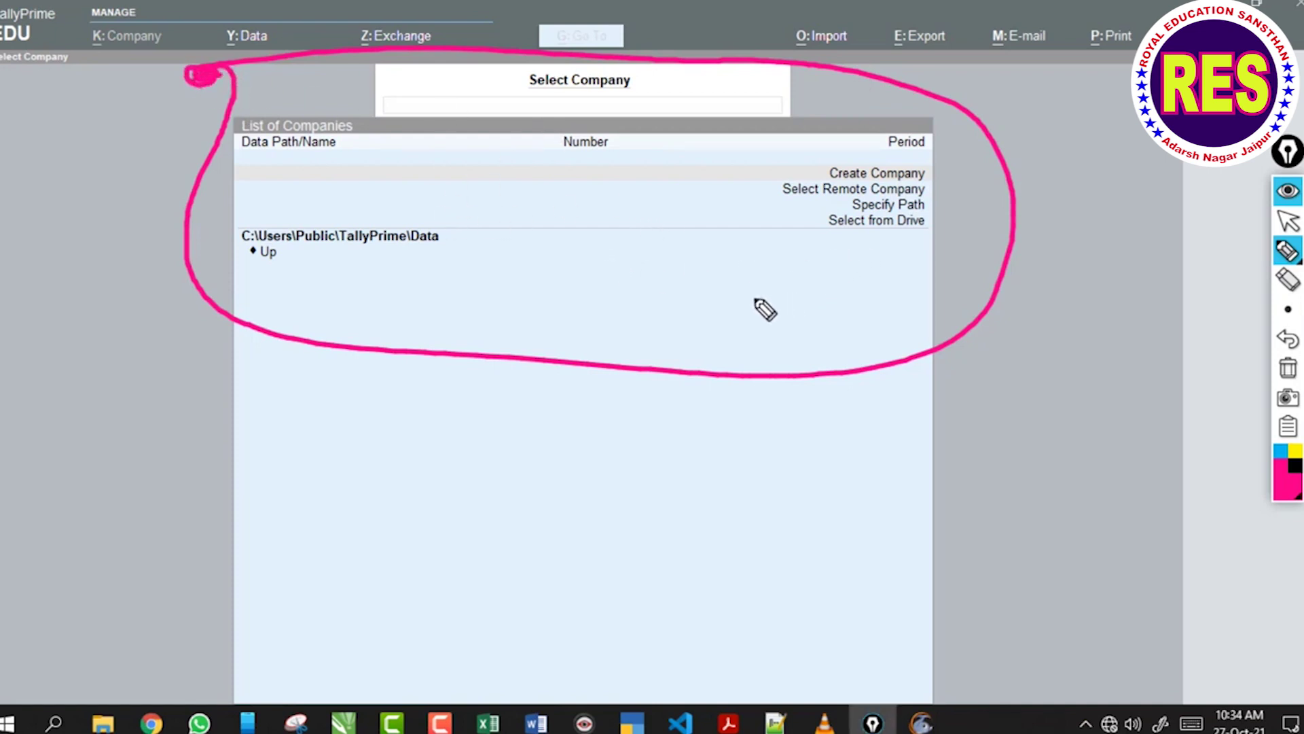
pyautogui.click(1288, 368)
pyautogui.click(1277, 225)
pyautogui.click(810, 330)
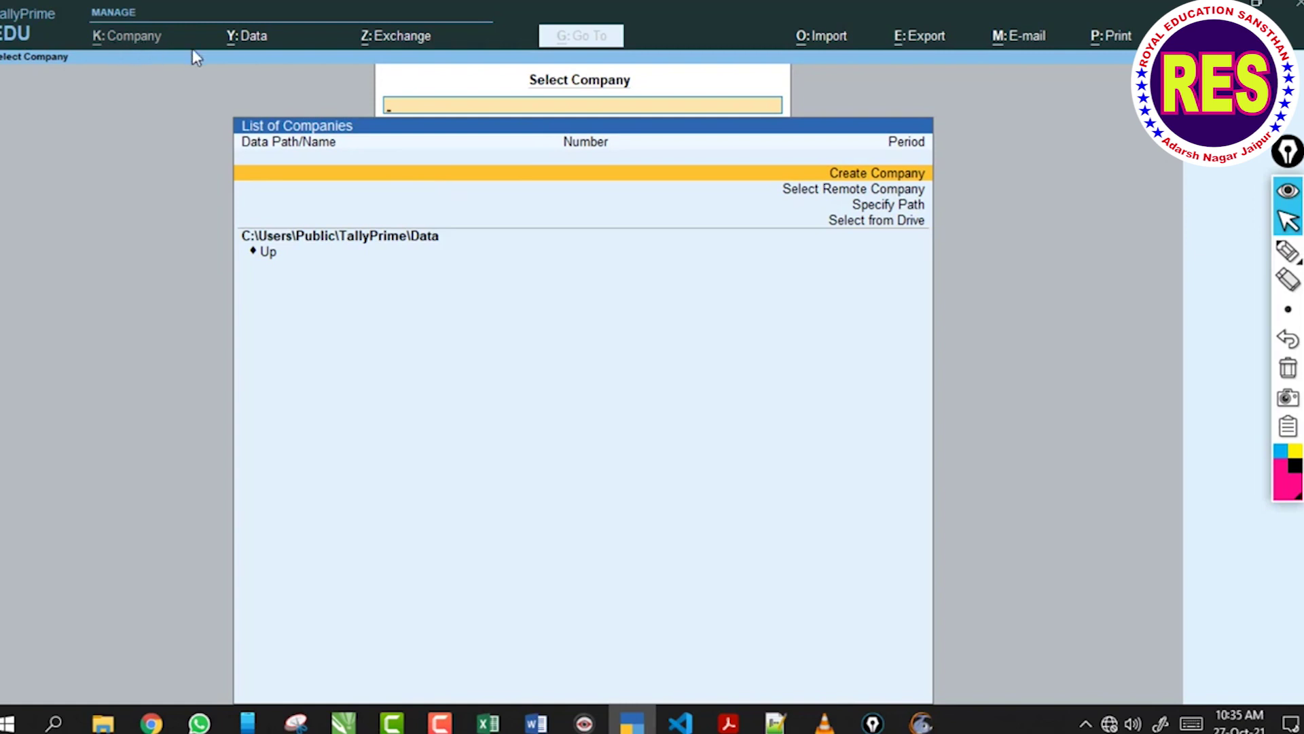
# Circle the Company menu entry with the annotation pen, sketch a boxed list beneath it and clear the drawing.
pyautogui.click(1287, 251)
pyautogui.moveTo(79, 50)
pyautogui.mouseDown()
pyautogui.moveTo(134, 55)
pyautogui.moveTo(102, 73)
pyautogui.moveTo(82, 35)
pyautogui.moveTo(118, 31)
pyautogui.mouseUp()
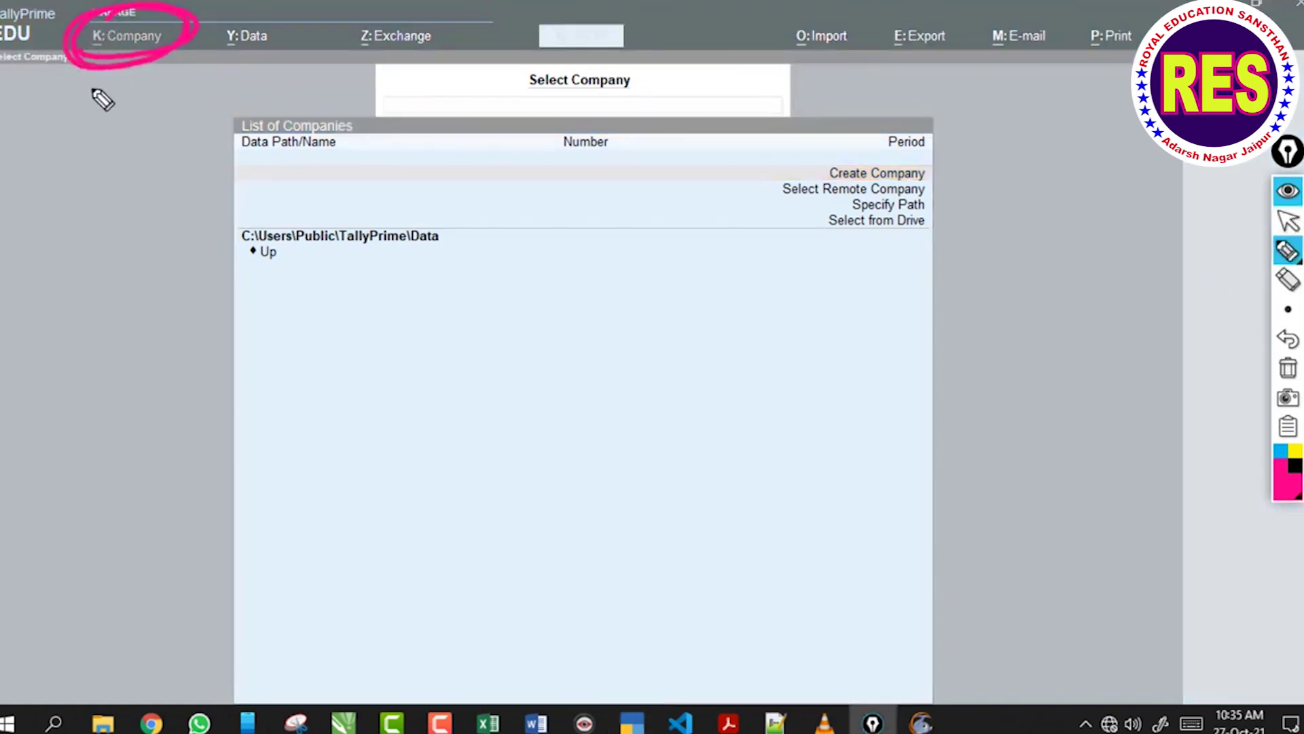
pyautogui.moveTo(66, 88); pyautogui.dragTo(178, 71)
pyautogui.moveTo(74, 120); pyautogui.dragTo(176, 100)
pyautogui.moveTo(75, 156); pyautogui.dragTo(162, 135)
pyautogui.moveTo(83, 187)
pyautogui.mouseDown()
pyautogui.moveTo(155, 166)
pyautogui.moveTo(153, 190)
pyautogui.mouseUp()
pyautogui.moveTo(81, 232); pyautogui.dragTo(147, 208)
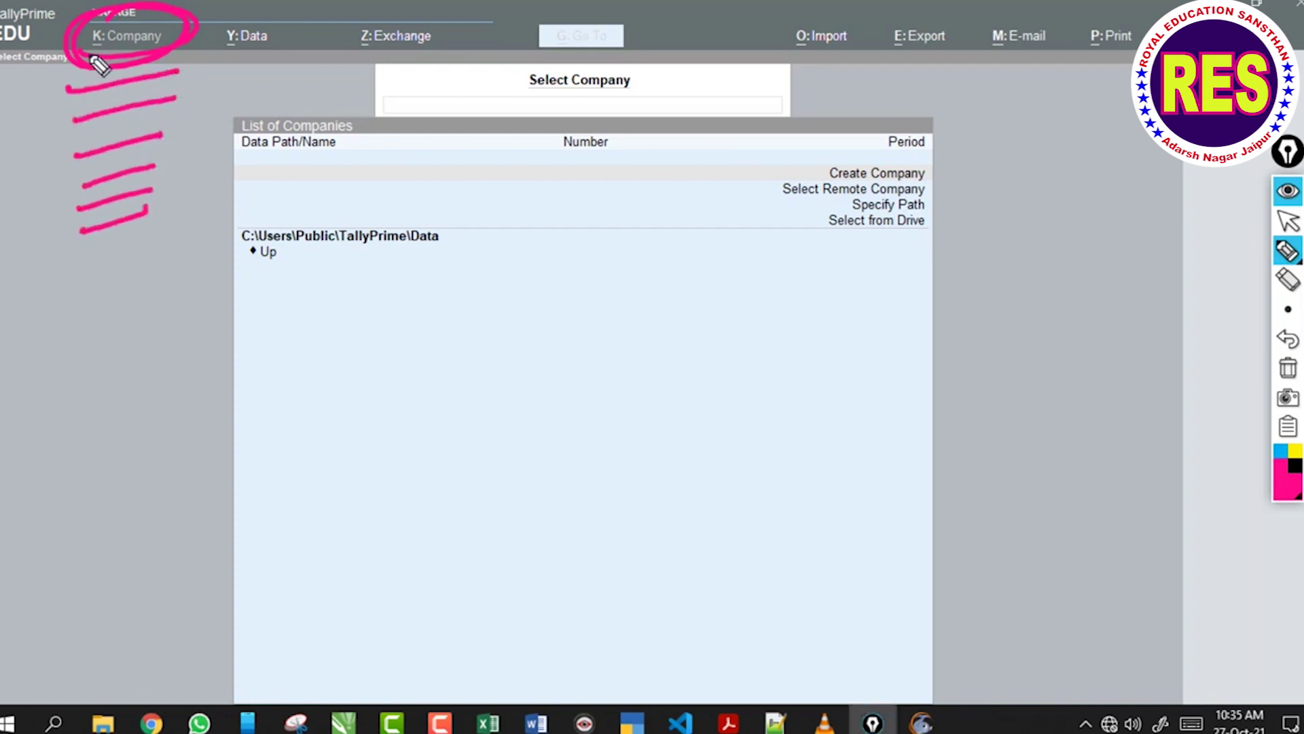
pyautogui.moveTo(200, 7)
pyautogui.mouseDown()
pyautogui.moveTo(204, 166)
pyautogui.moveTo(112, 236)
pyautogui.mouseUp()
pyautogui.moveTo(60, 27); pyautogui.dragTo(80, 239)
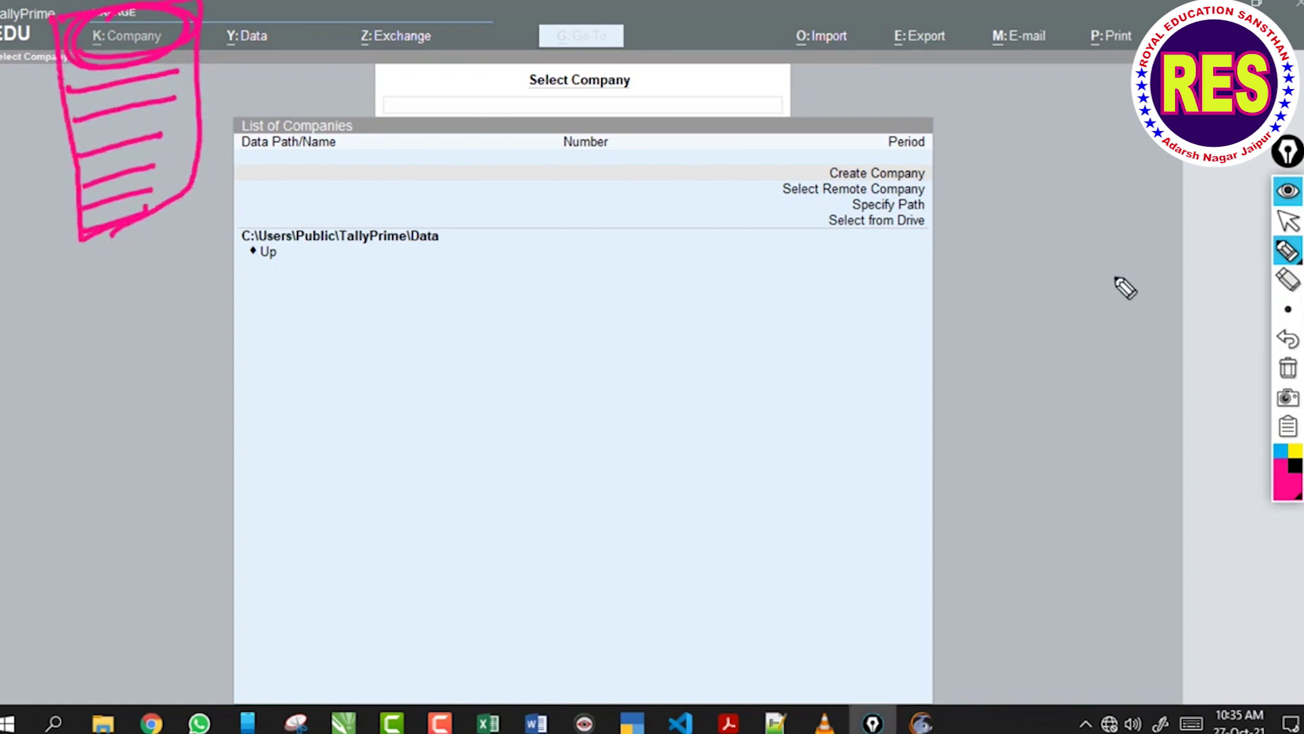
pyautogui.click(1287, 367)
pyautogui.click(1288, 221)
pyautogui.click(874, 258)
# Mark the Create Company option and the company selection field with the annotation pen and clear the marks.
pyautogui.click(1287, 251)
pyautogui.moveTo(835, 161)
pyautogui.mouseDown()
pyautogui.moveTo(951, 170)
pyautogui.moveTo(874, 185)
pyautogui.moveTo(830, 158)
pyautogui.mouseUp()
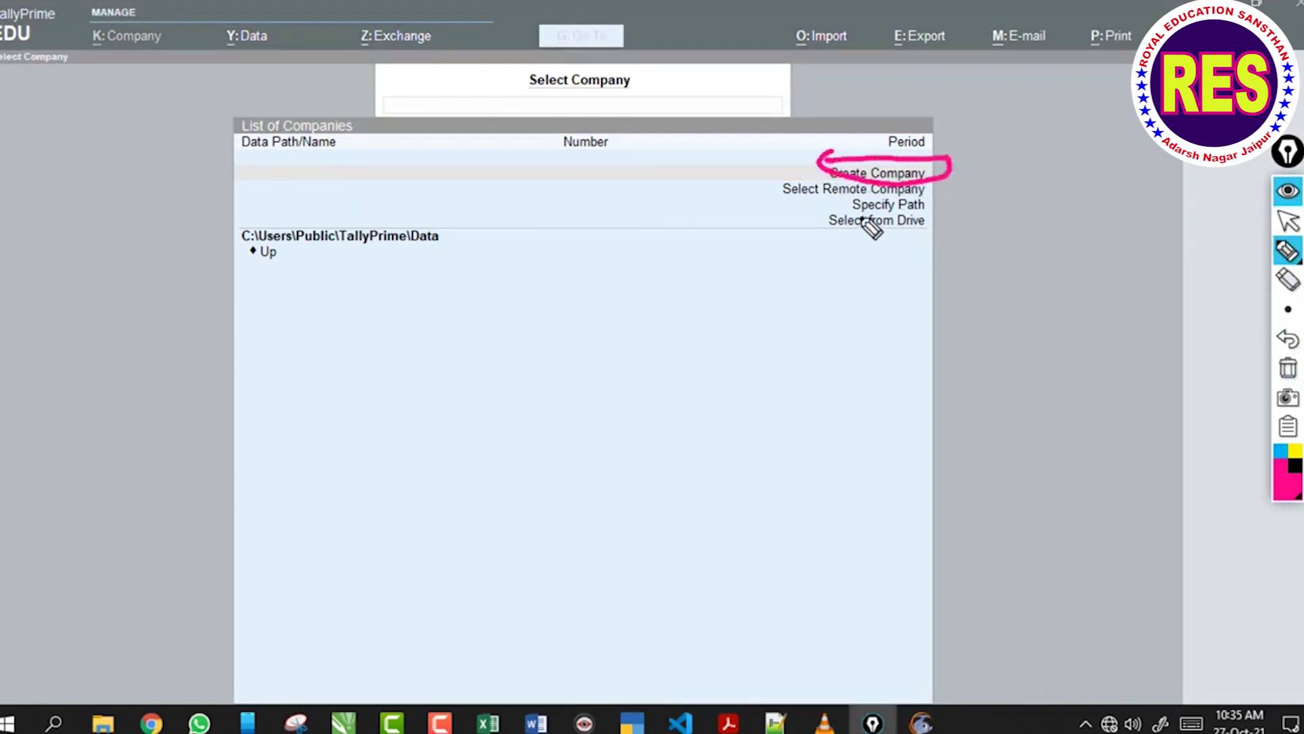
pyautogui.click(527, 98)
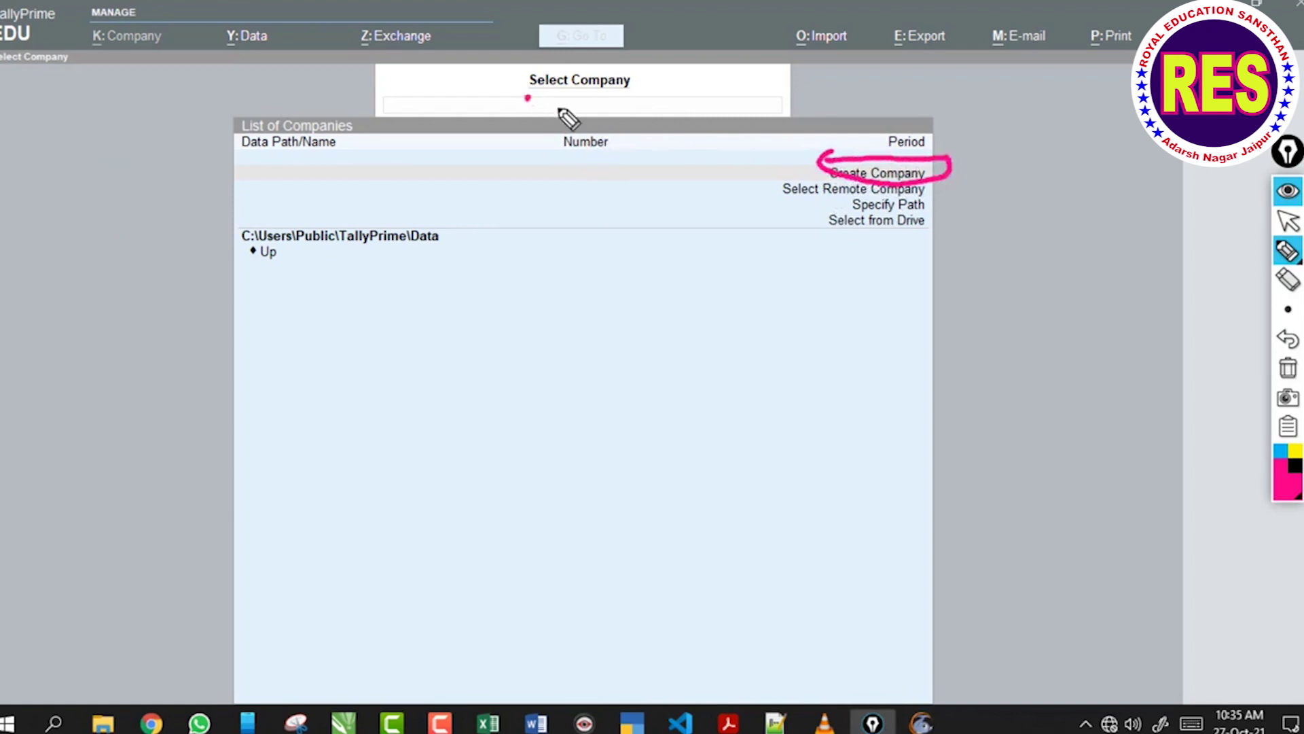
pyautogui.moveTo(560, 110); pyautogui.dragTo(605, 102)
pyautogui.click(1288, 368)
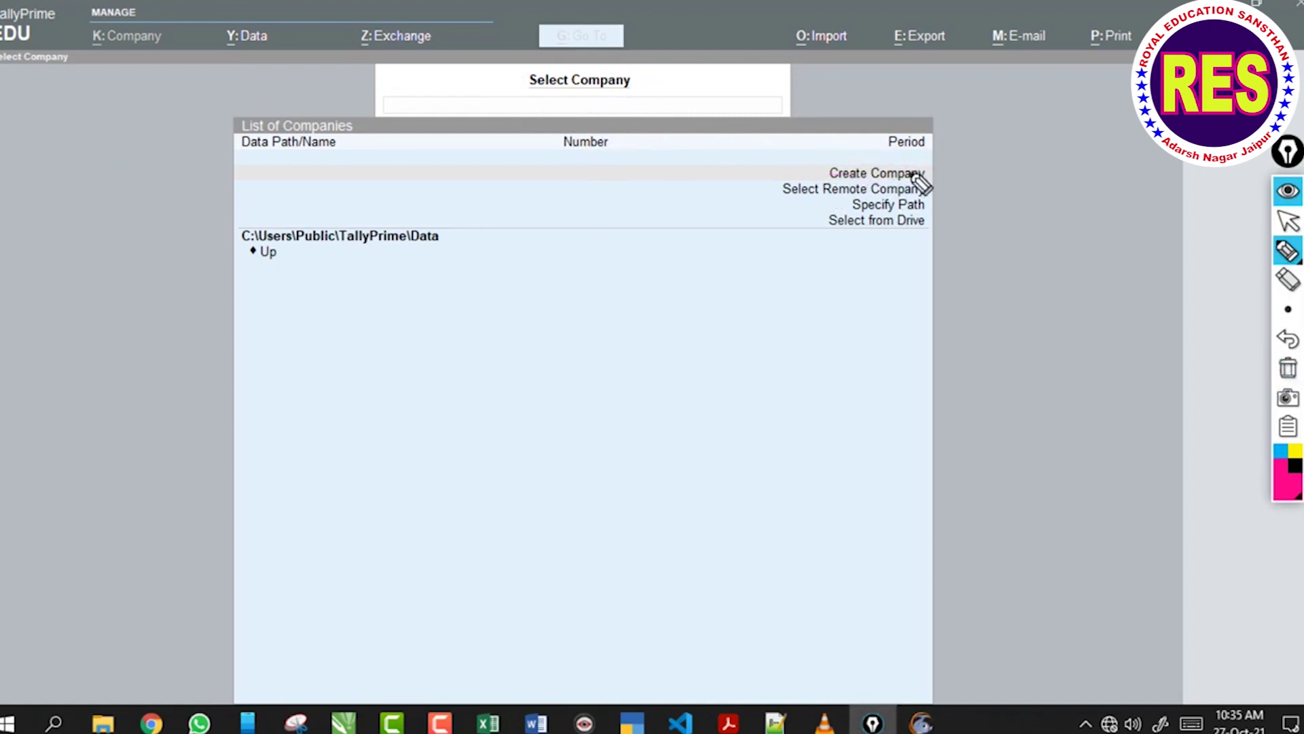
pyautogui.moveTo(748, 165); pyautogui.dragTo(818, 175)
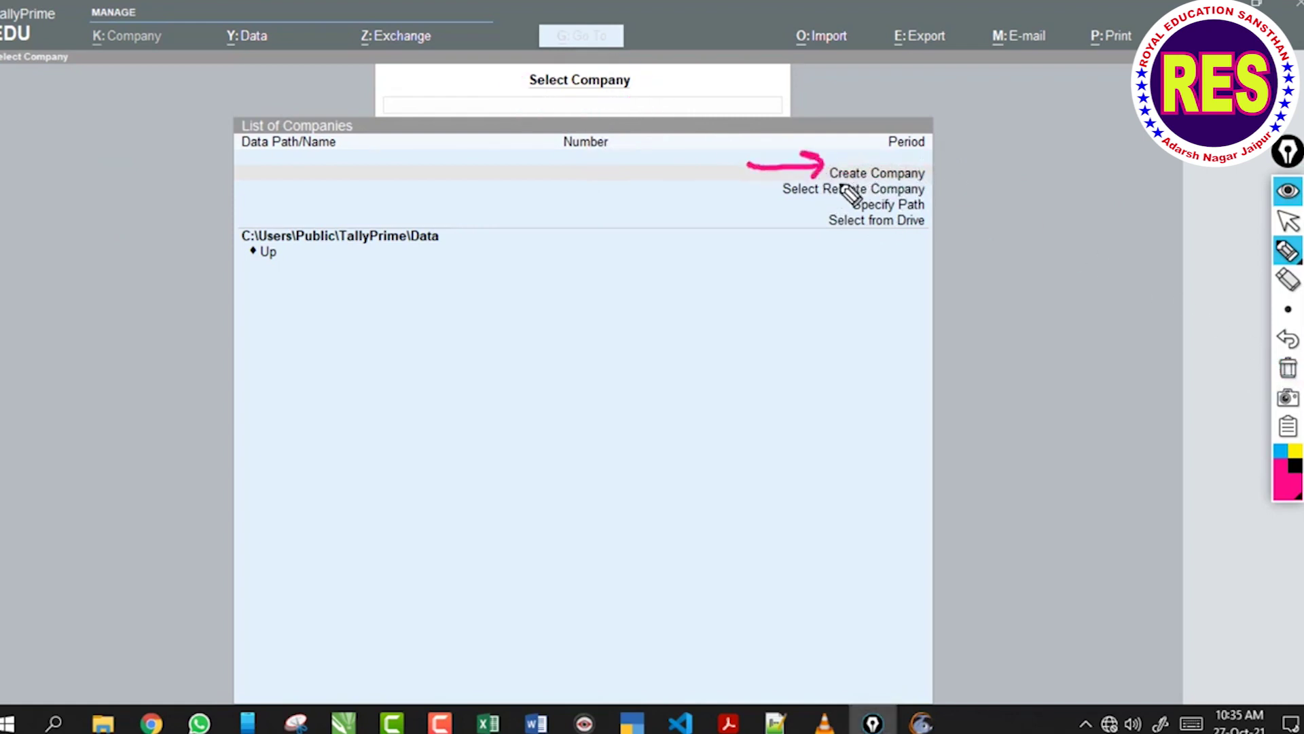
pyautogui.click(1287, 367)
# Open the Company Creation form using the Create Company option.
pyautogui.click(1287, 220)
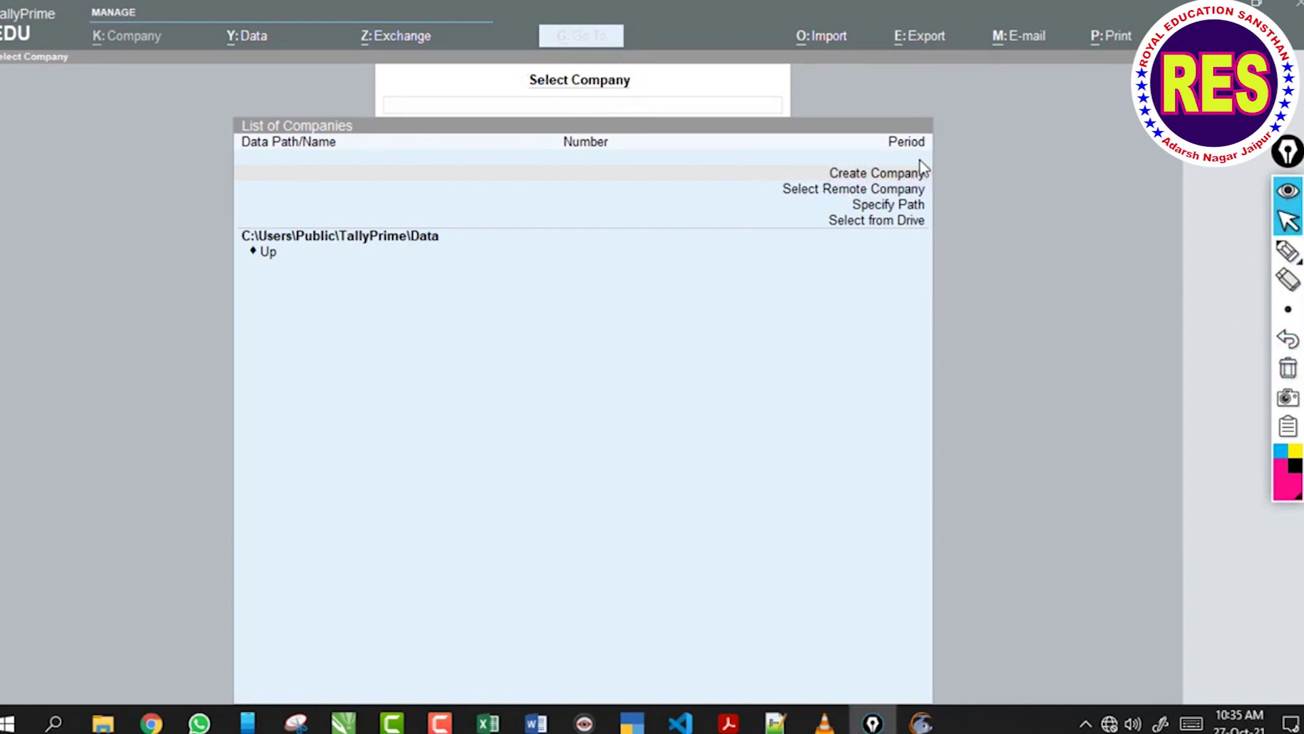
pyautogui.click(924, 168)
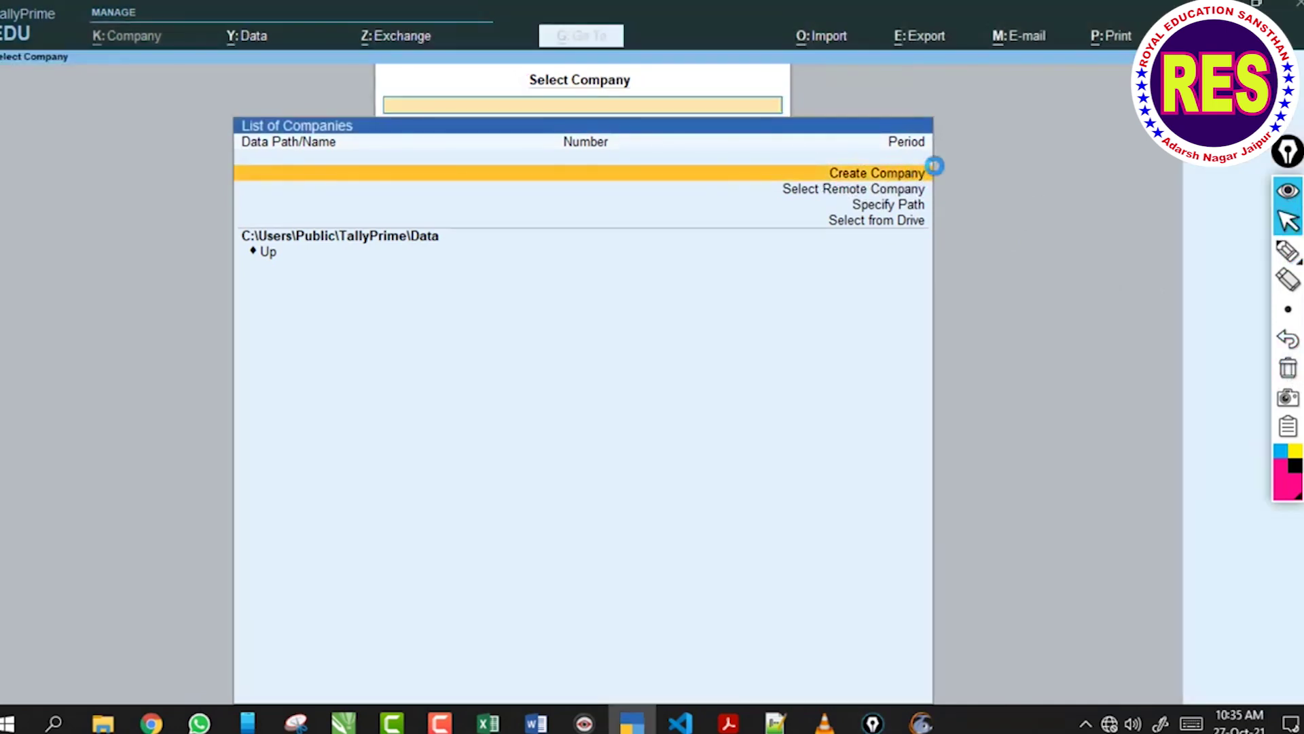
pyautogui.click(934, 165)
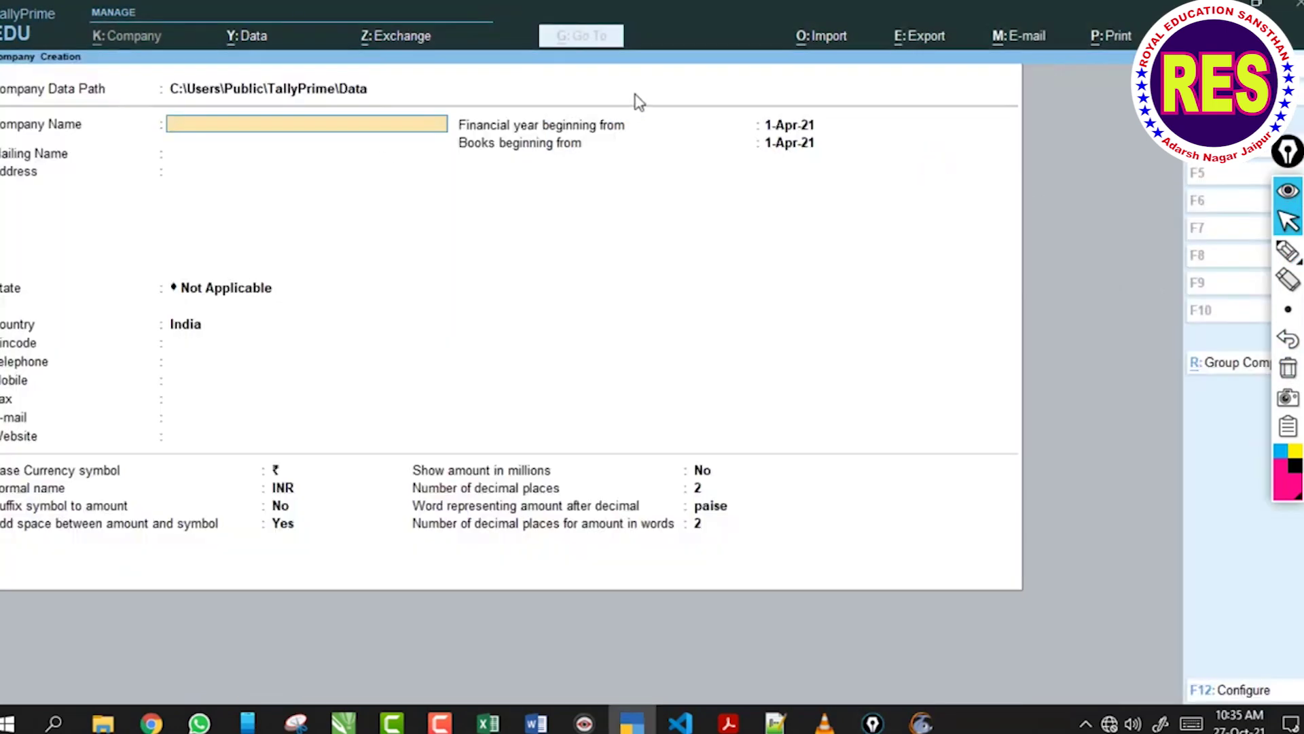
# Underline the Company Data Path with the annotation pen, sketch boxes and an arrow on the form, and clear the drawings.
pyautogui.click(1287, 251)
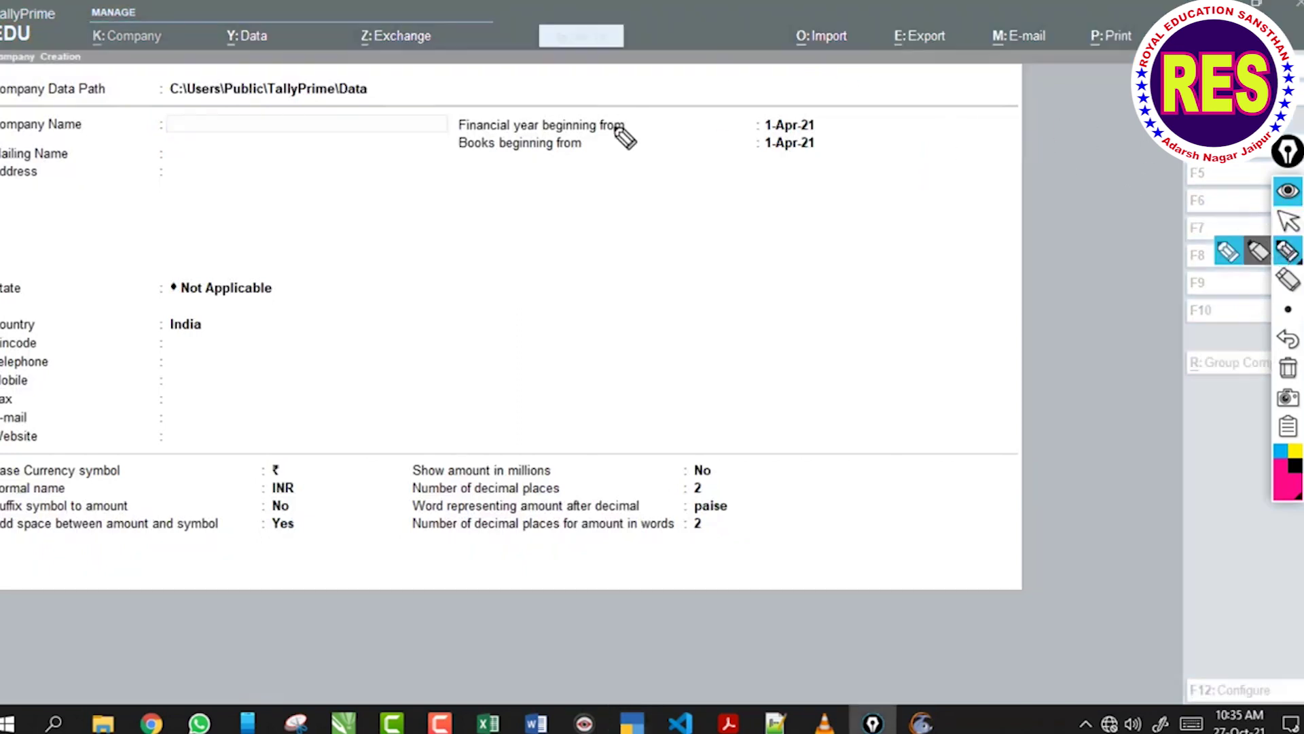
pyautogui.moveTo(117, 87)
pyautogui.mouseDown()
pyautogui.moveTo(146, 94)
pyautogui.moveTo(136, 103)
pyautogui.moveTo(286, 94)
pyautogui.mouseUp()
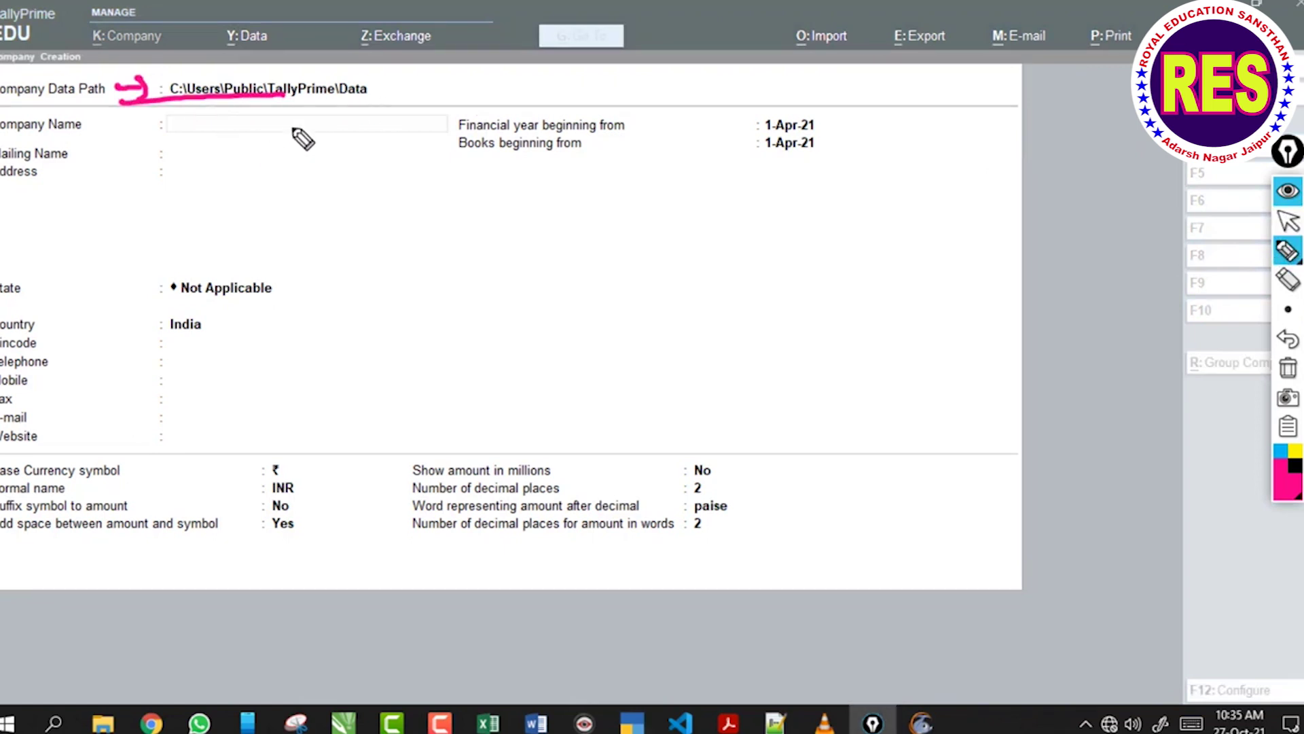
pyautogui.click(1287, 369)
pyautogui.moveTo(629, 230)
pyautogui.mouseDown()
pyautogui.moveTo(699, 234)
pyautogui.moveTo(823, 362)
pyautogui.moveTo(837, 350)
pyautogui.mouseUp()
pyautogui.moveTo(596, 260)
pyautogui.mouseDown()
pyautogui.moveTo(556, 218)
pyautogui.moveTo(602, 170)
pyautogui.moveTo(588, 212)
pyautogui.mouseUp()
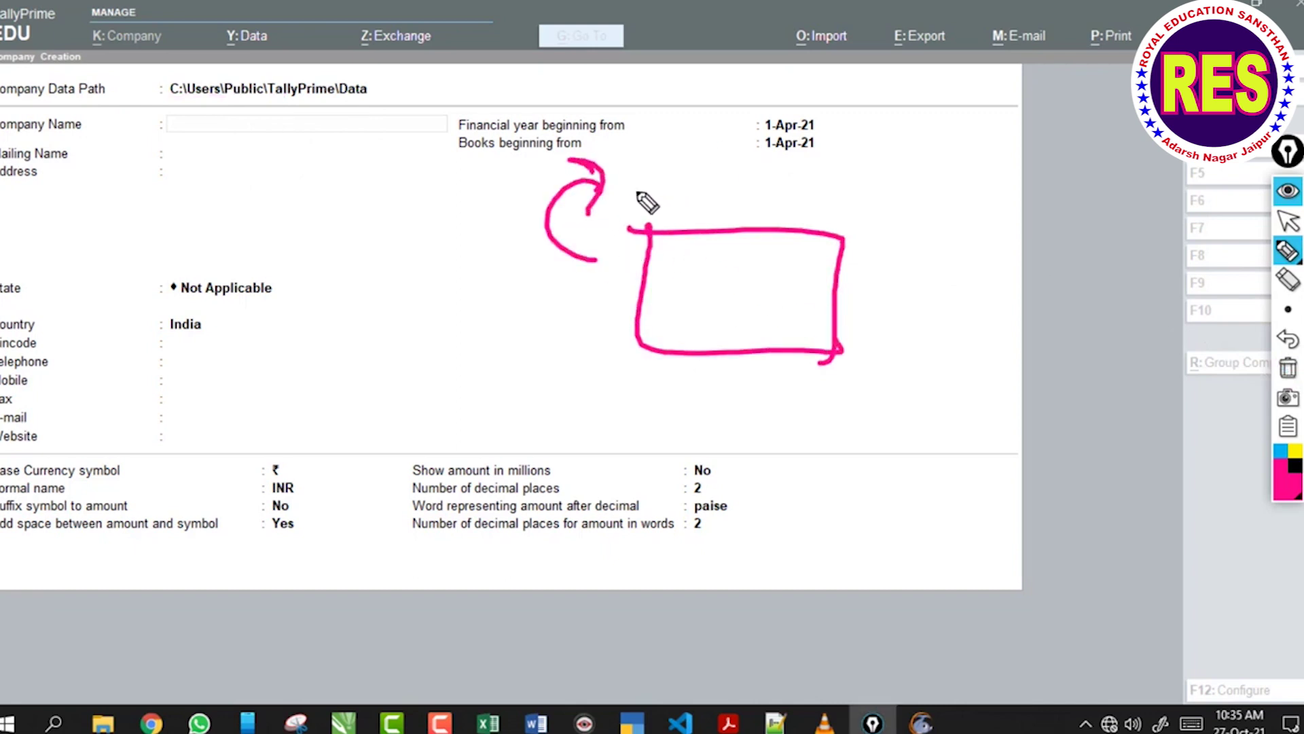
pyautogui.moveTo(627, 163)
pyautogui.mouseDown()
pyautogui.moveTo(652, 144)
pyautogui.moveTo(655, 165)
pyautogui.moveTo(629, 163)
pyautogui.moveTo(666, 193)
pyautogui.mouseUp()
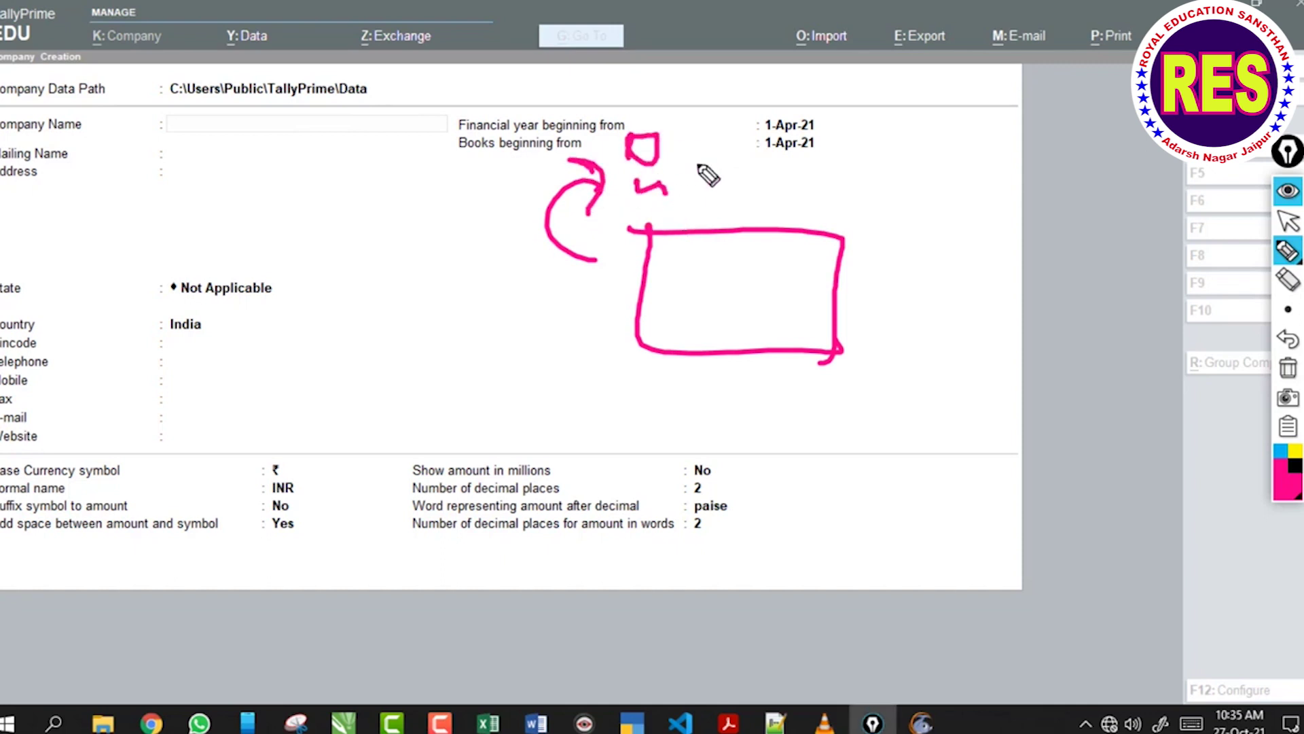
pyautogui.click(1287, 367)
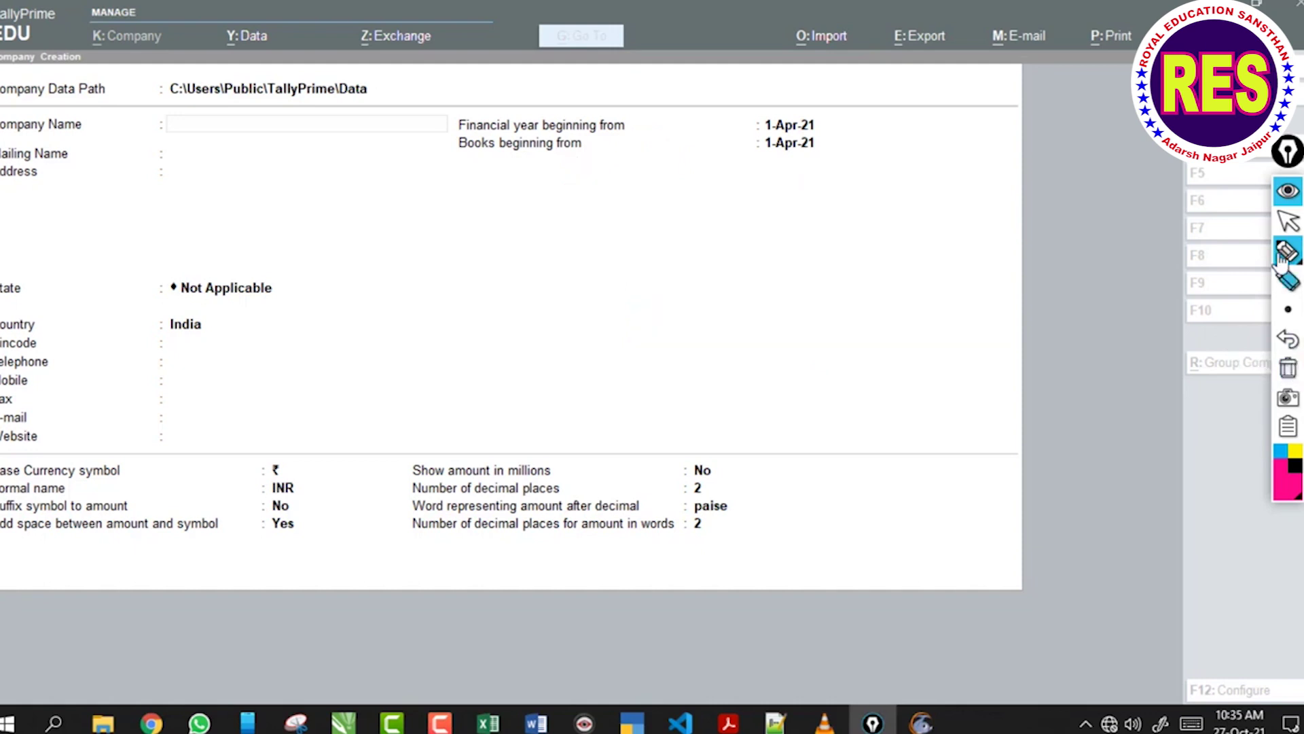
# Accept C:\Users\Public\TallyPrime\Data as the company data path and enter Demo as the company name.
pyautogui.click(1288, 221)
pyautogui.click(237, 91)
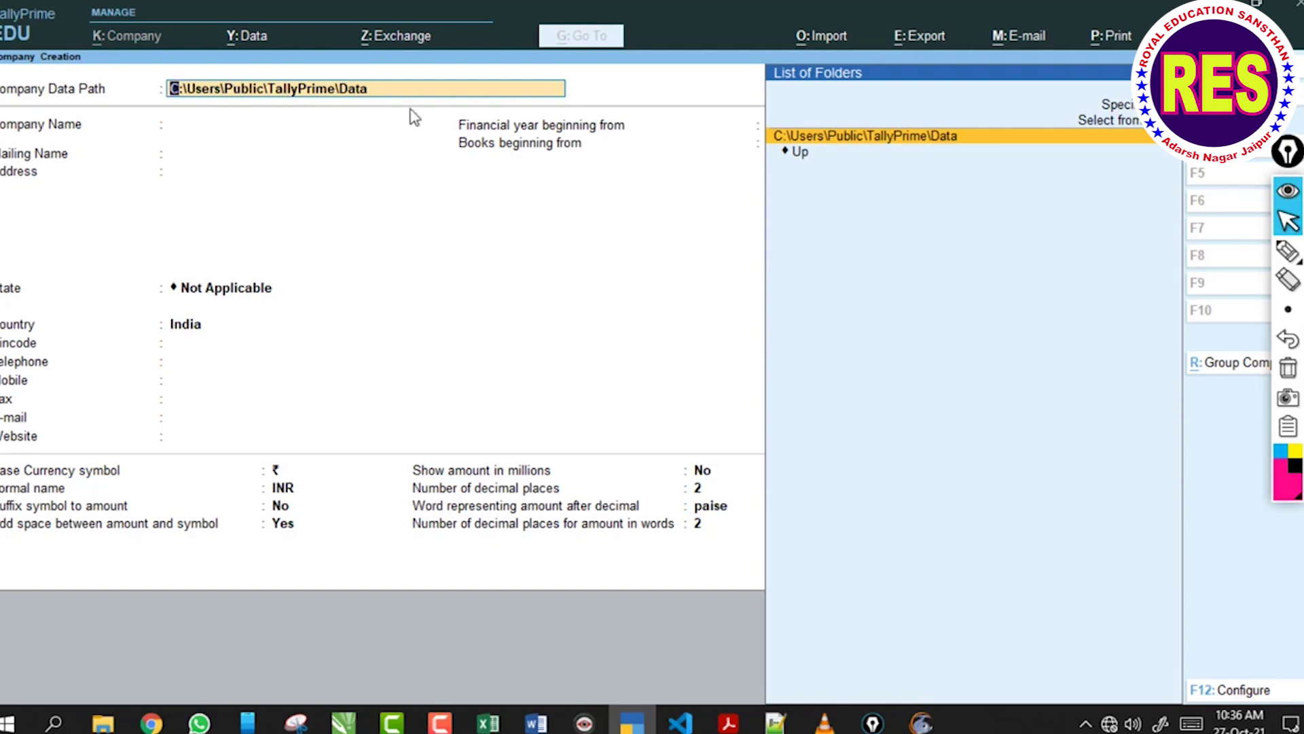
pyautogui.press('Return')
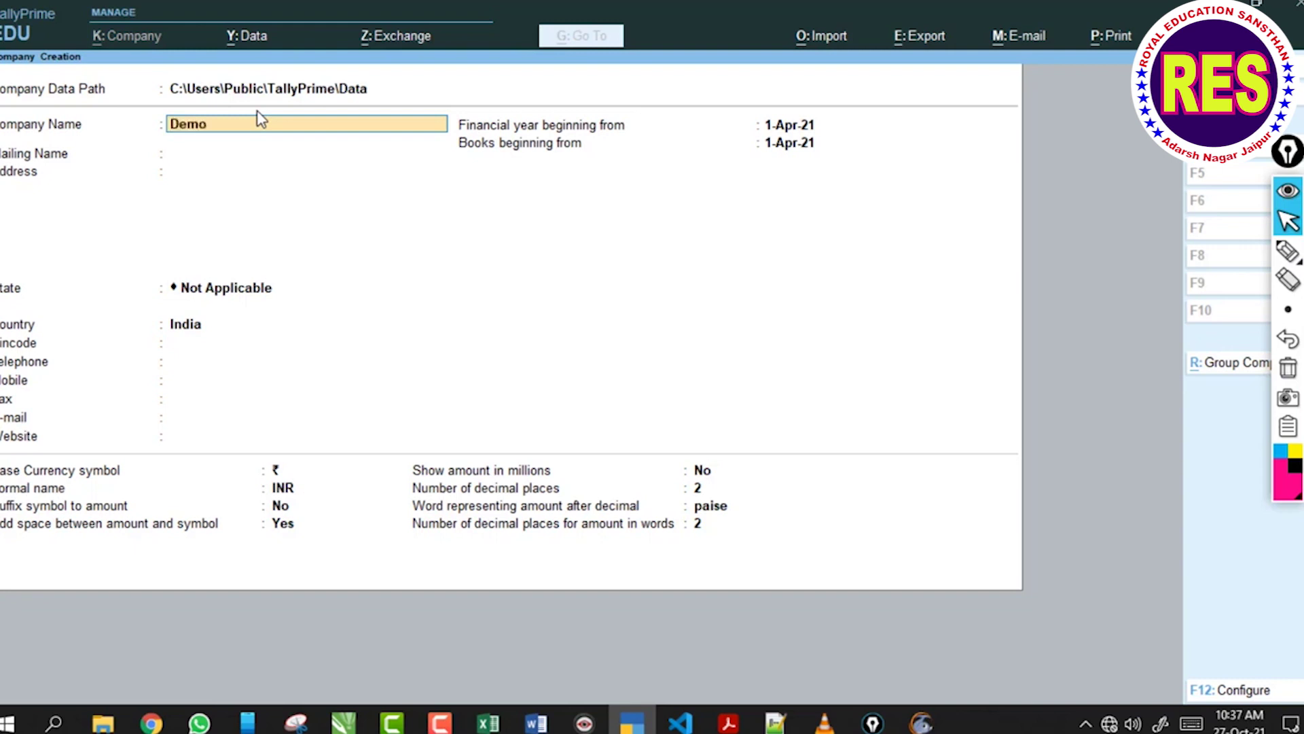
pyautogui.press('Return')
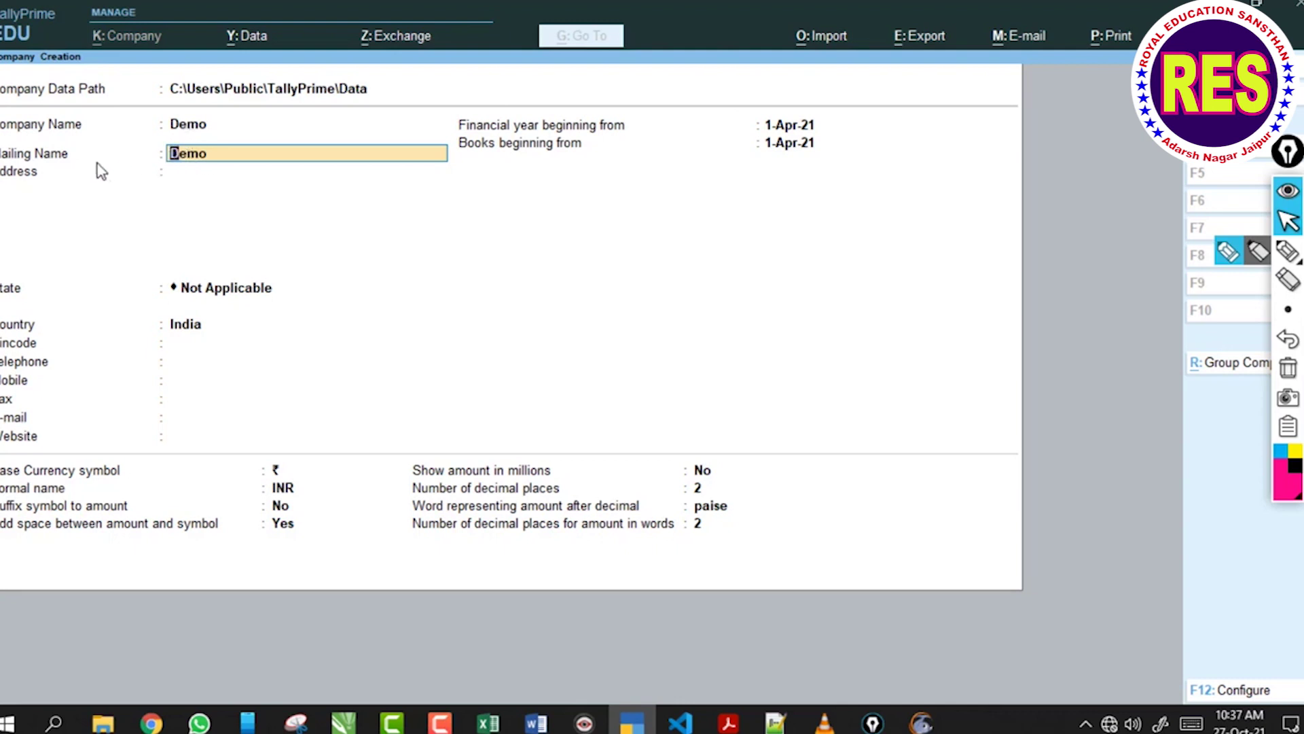
# Revisit the company name and accept Demo as the mailing name.
pyautogui.click(190, 129)
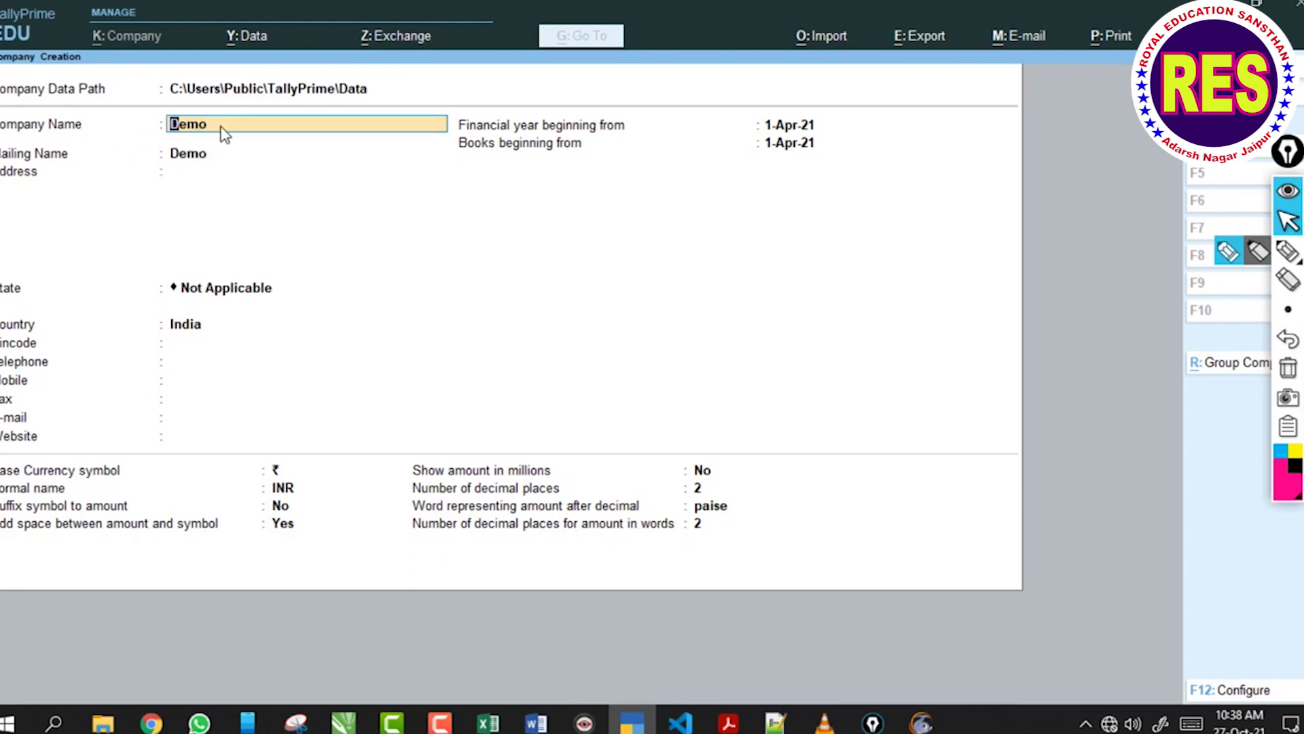
pyautogui.click(194, 162)
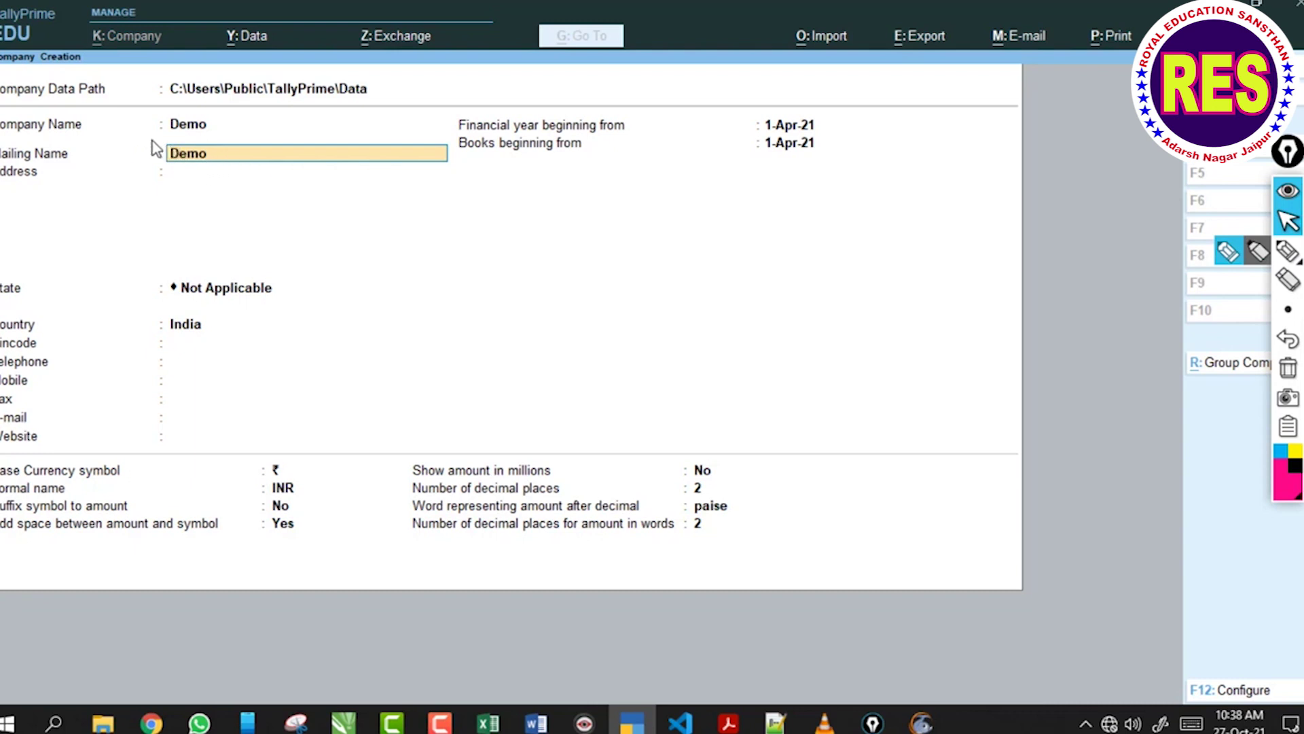
pyautogui.click(197, 133)
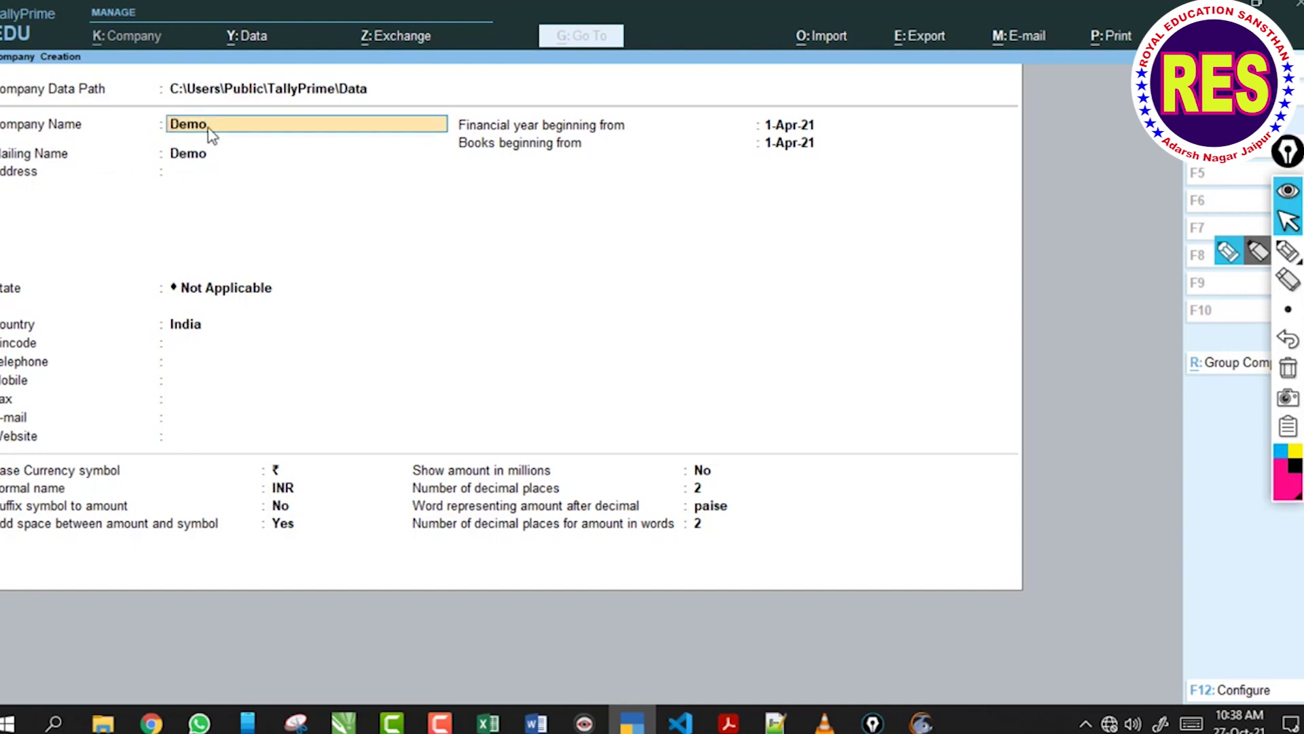
pyautogui.click(196, 160)
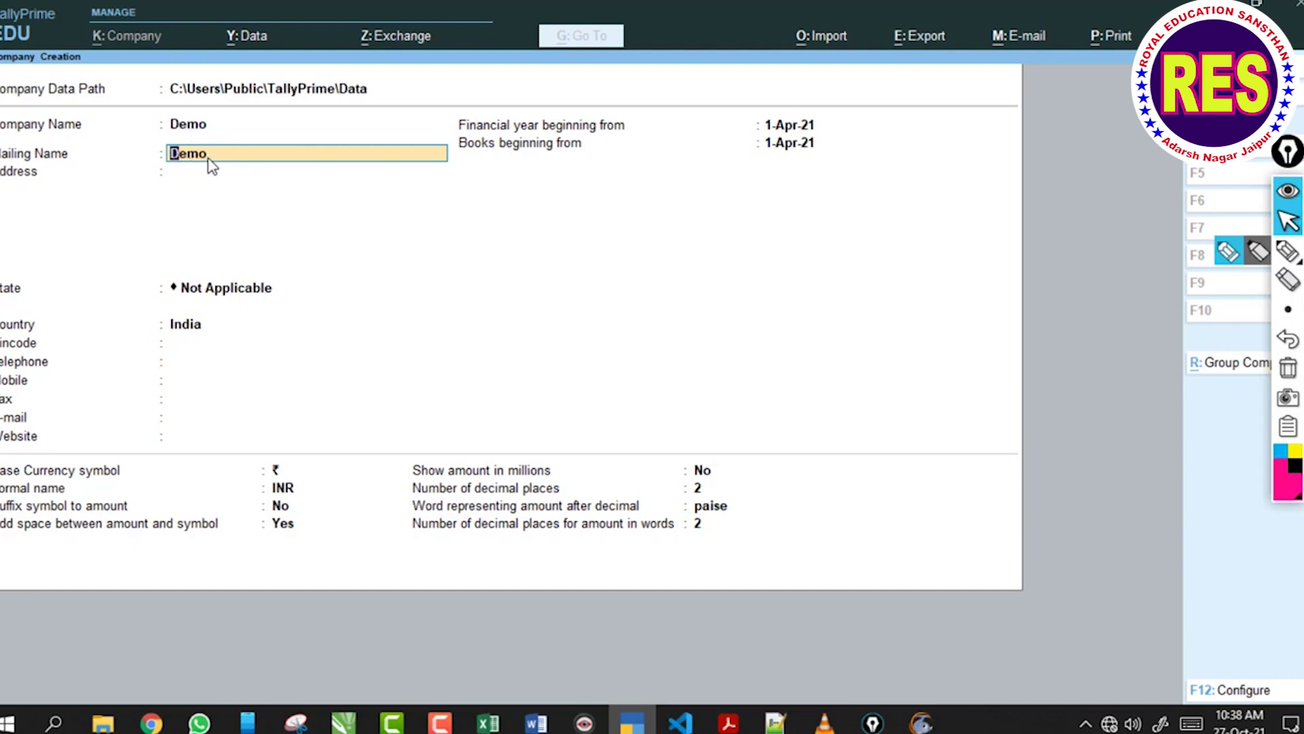
pyautogui.press('Return')
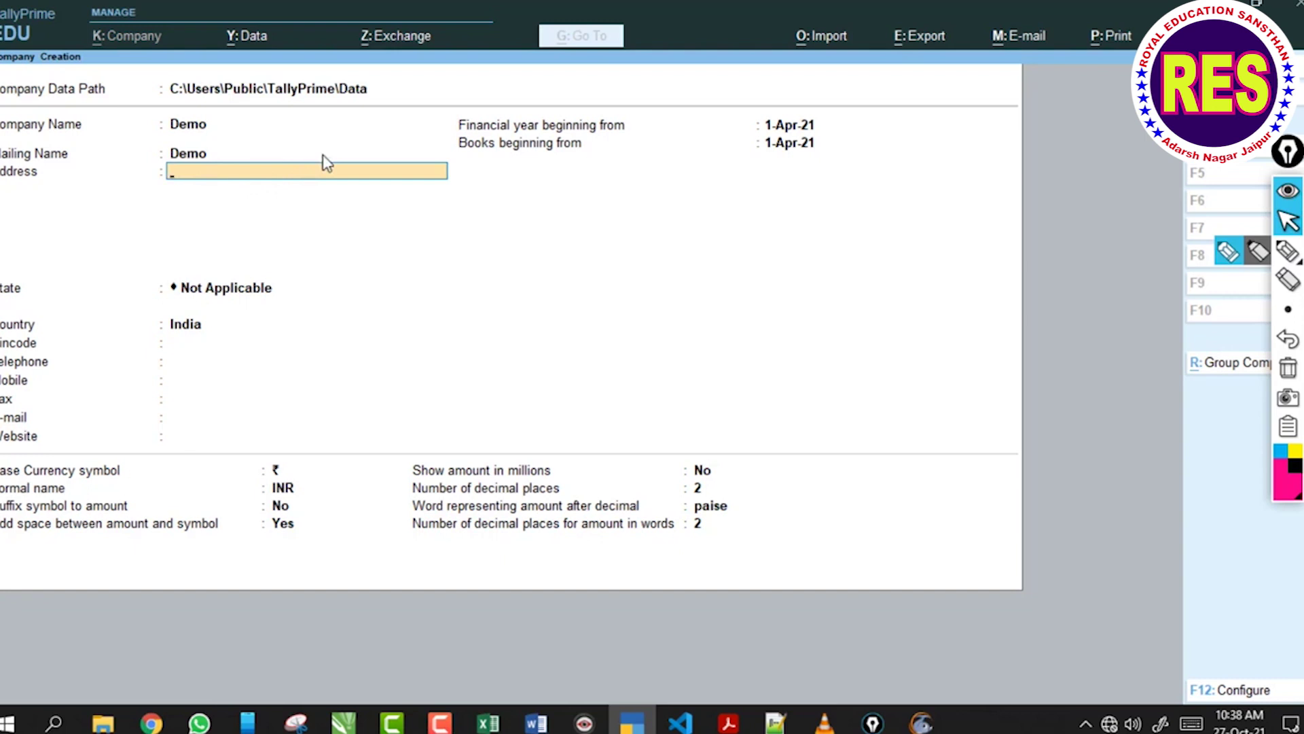
# Enter Upci Computer Education in the company's address and select Uttar Pradesh as the state.
pyautogui.write('Upci Computer Education')
pyautogui.press('Return')
pyautogui.press('Return')
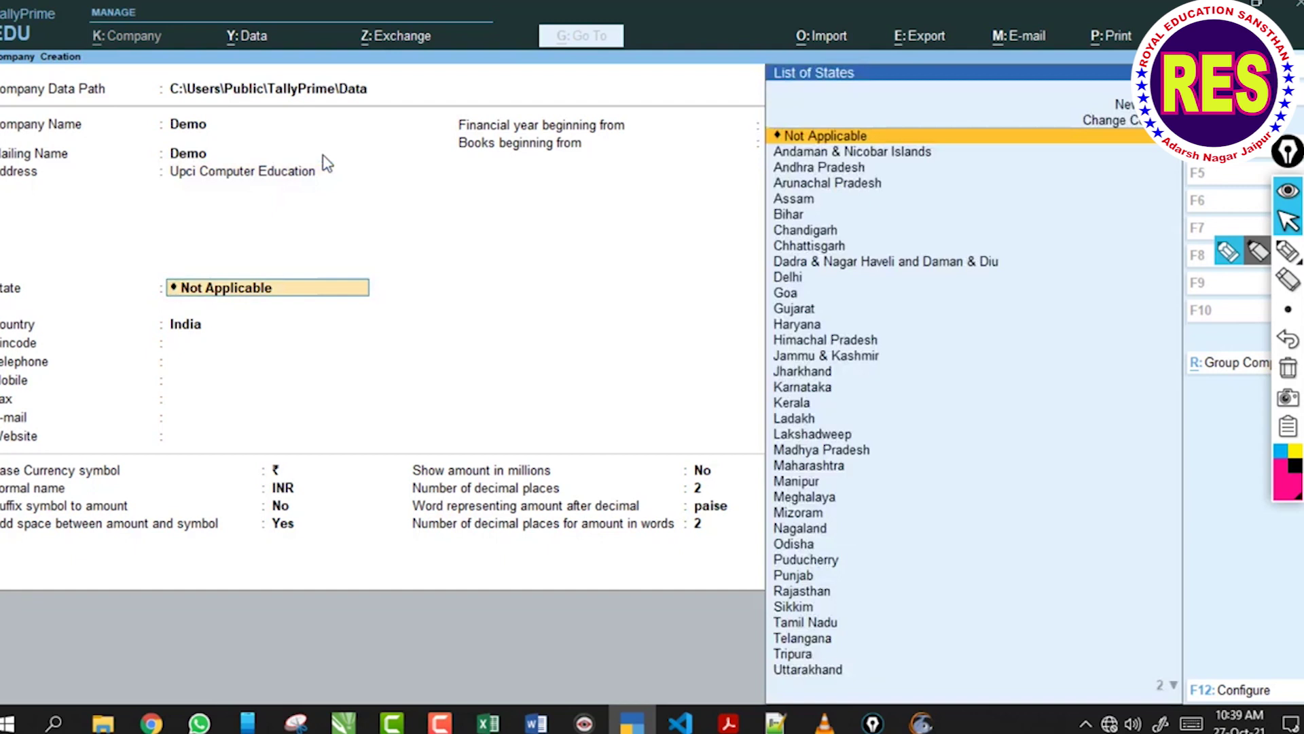
pyautogui.write('Ut')
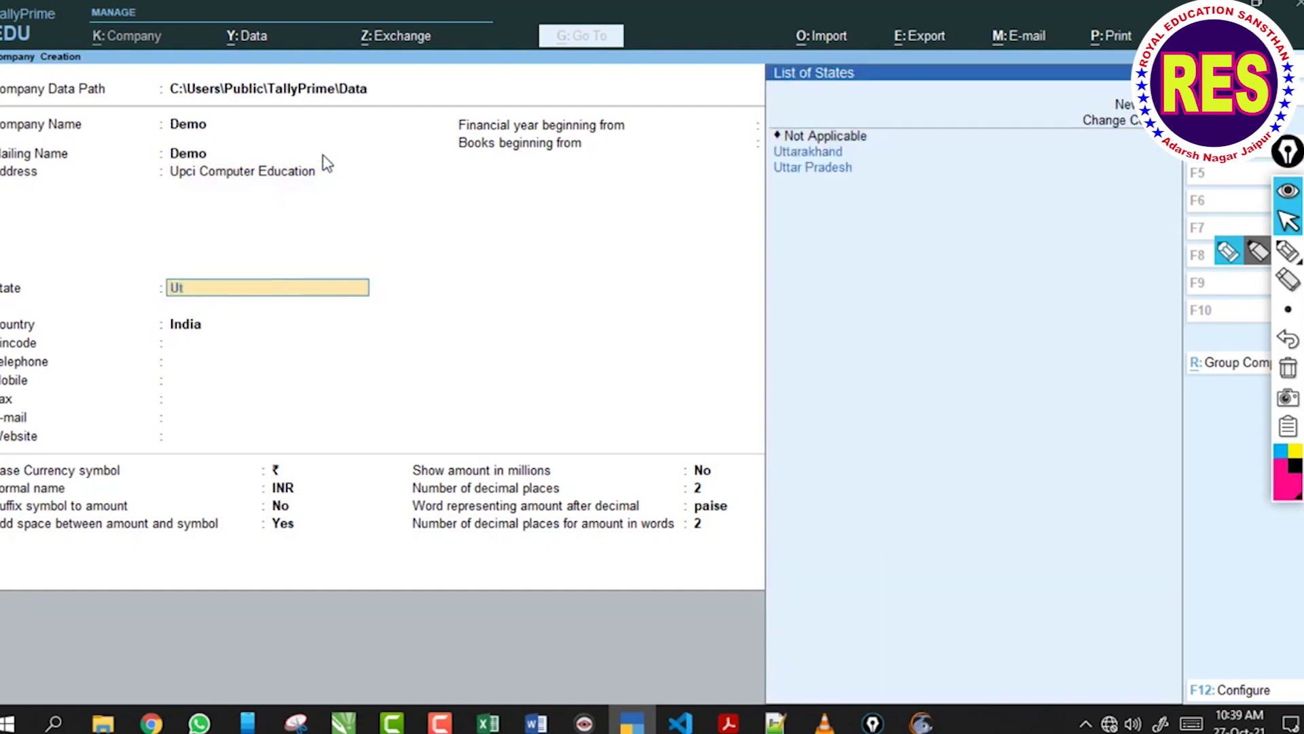
pyautogui.press('Down')
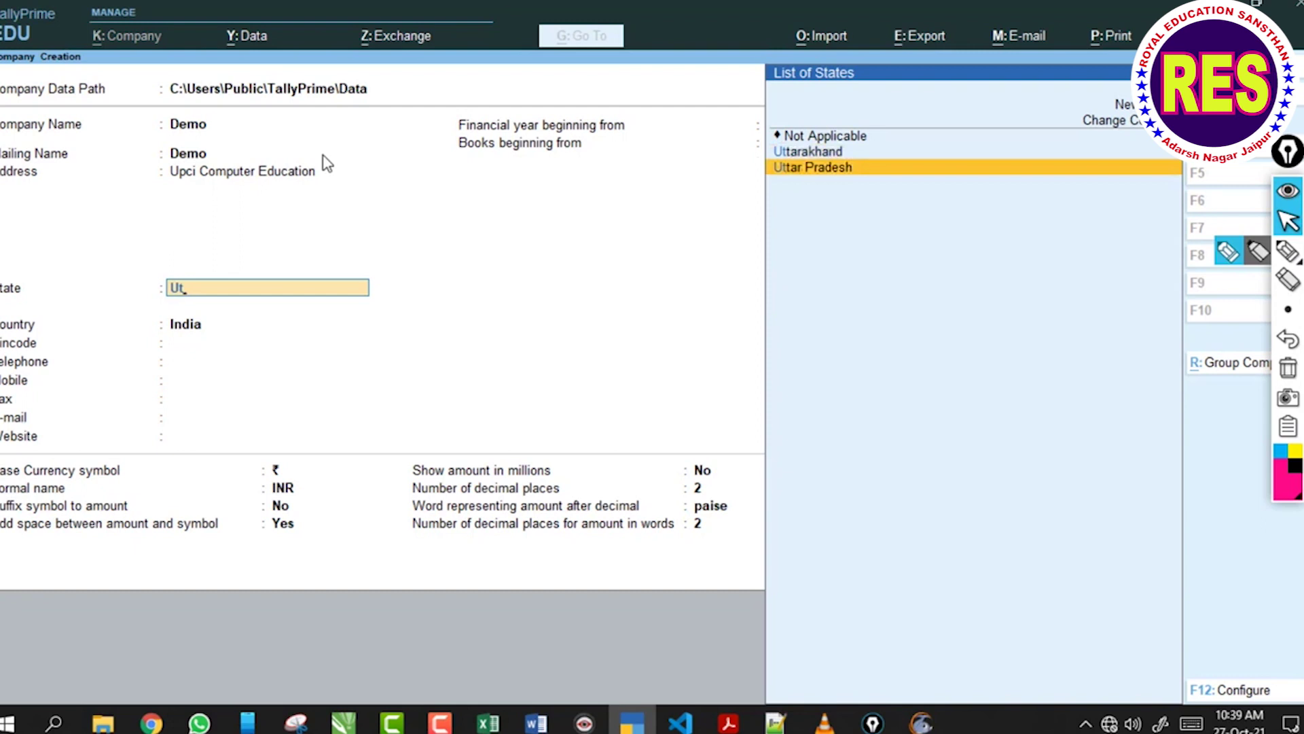
pyautogui.press('Return')
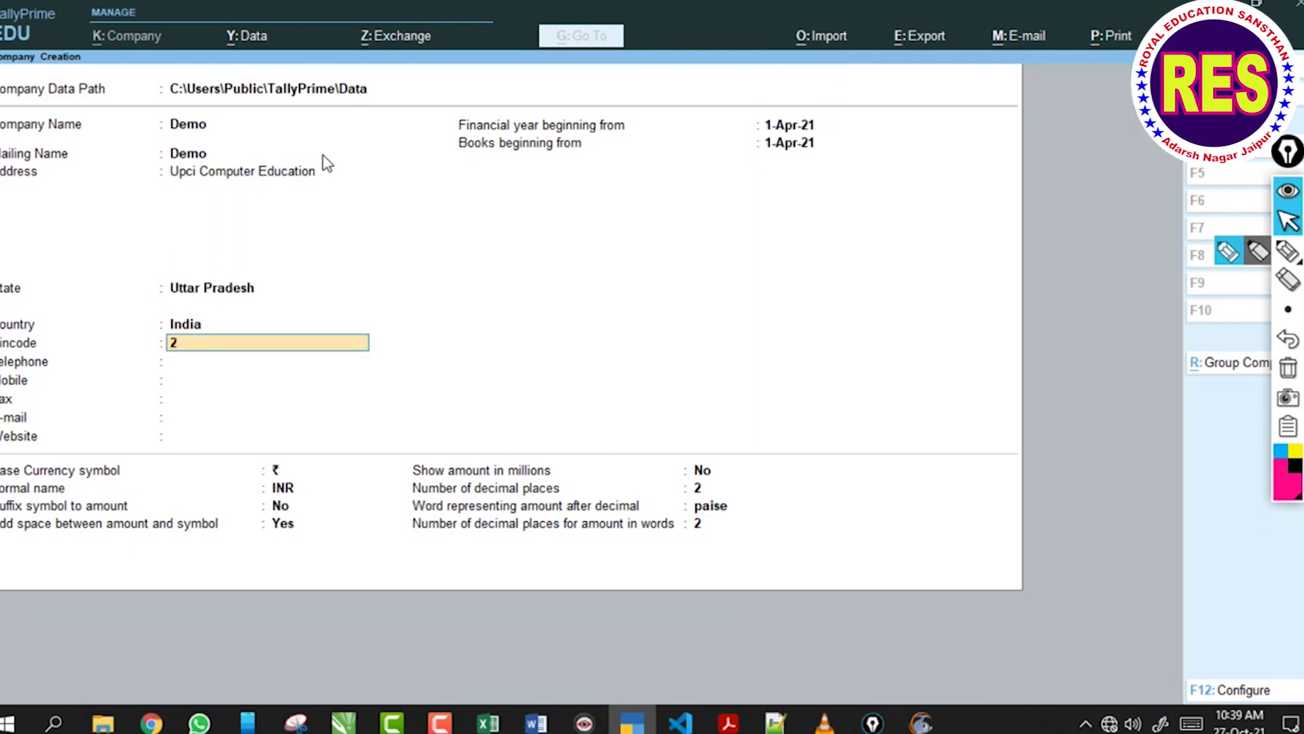
# Enter the company's pincode and leave the telephone, mobile, fax, e-mail and website fields blank.
pyautogui.press('Return')
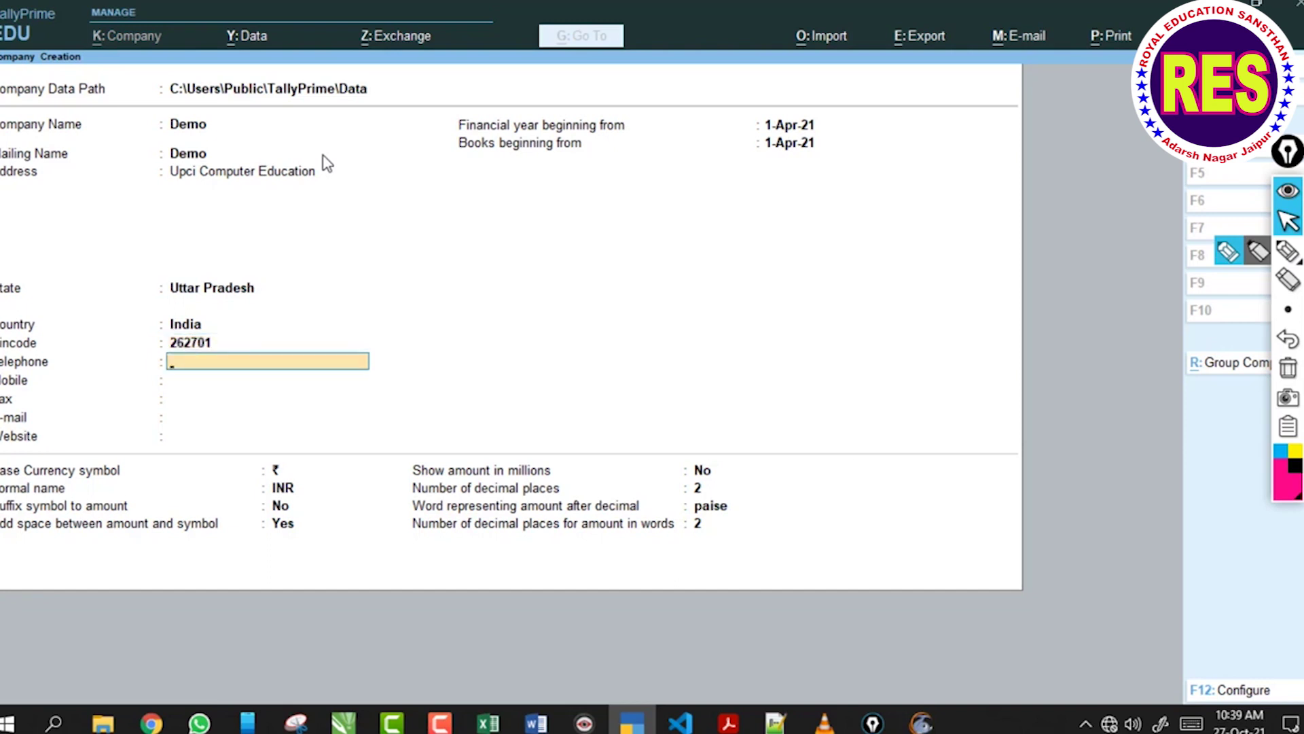
pyautogui.press('Return')
pyautogui.press('Return')
pyautogui.press('Return')
pyautogui.press('Return')
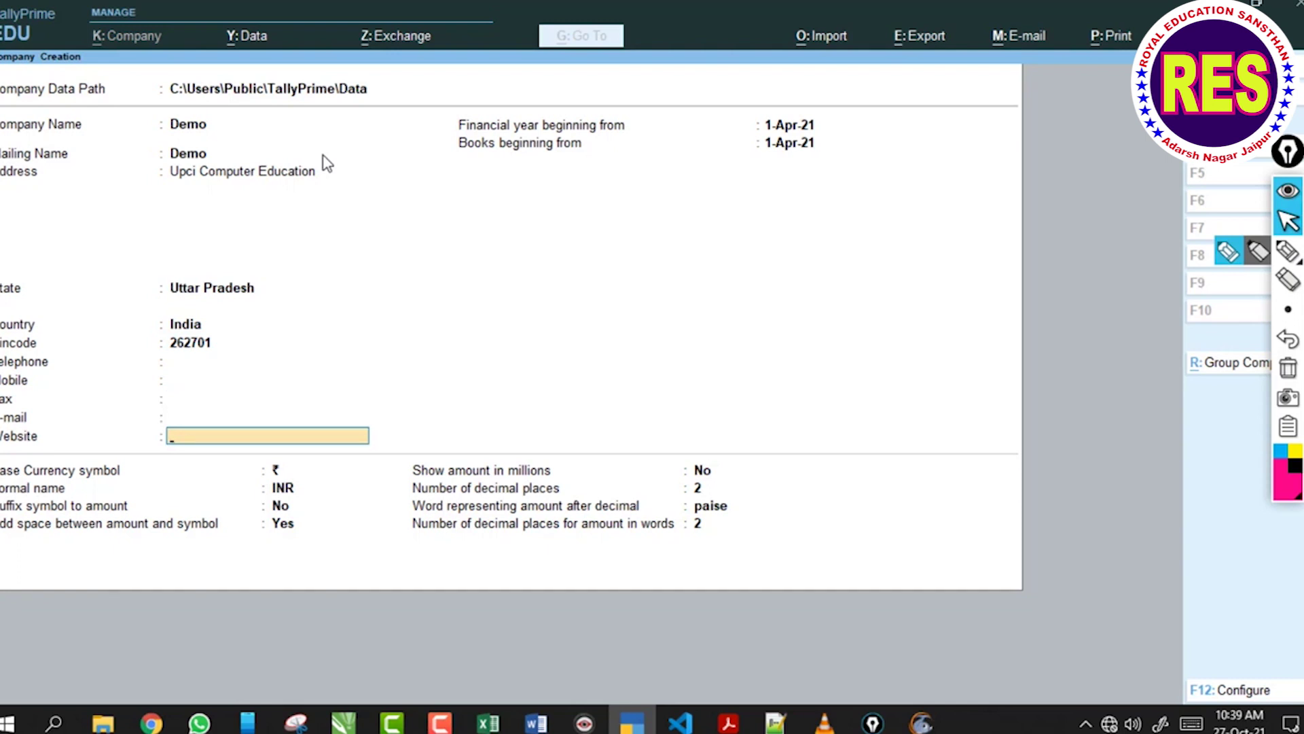
pyautogui.press('Return')
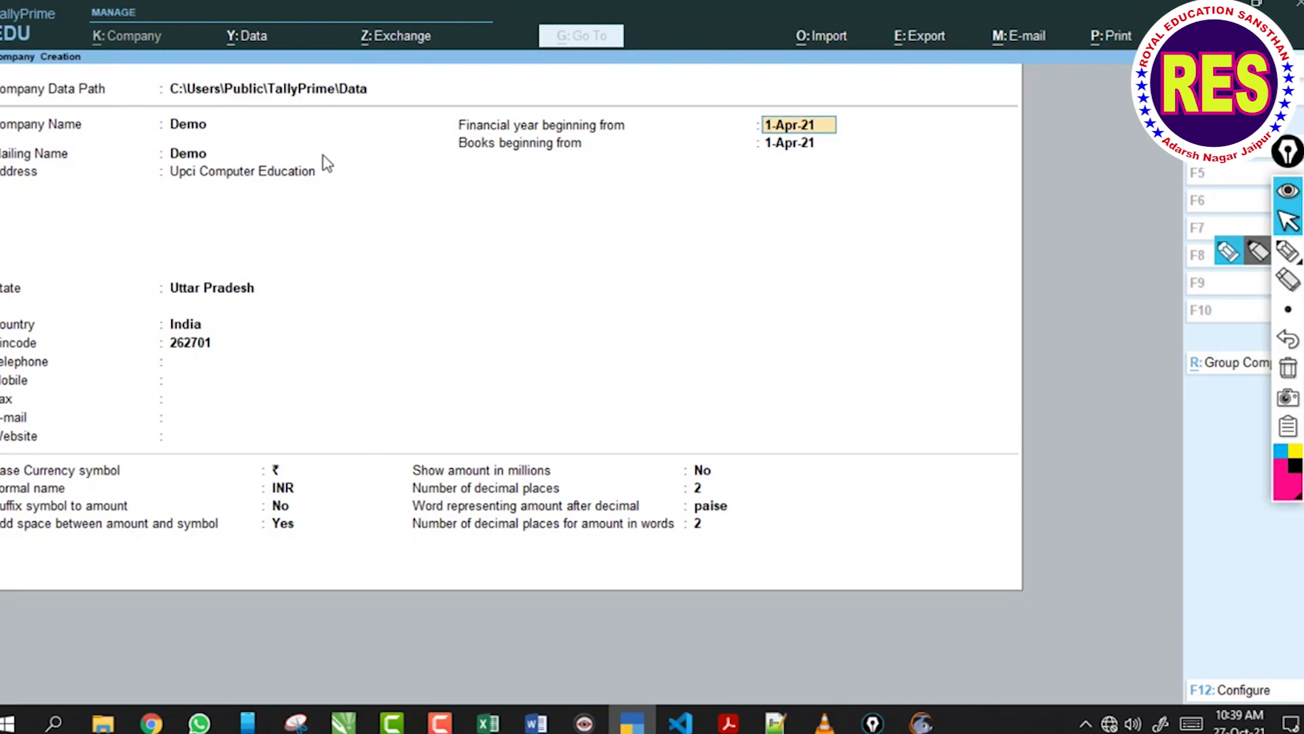
# Circle the financial year and books beginning dates with the annotation pen.
pyautogui.click(1258, 250)
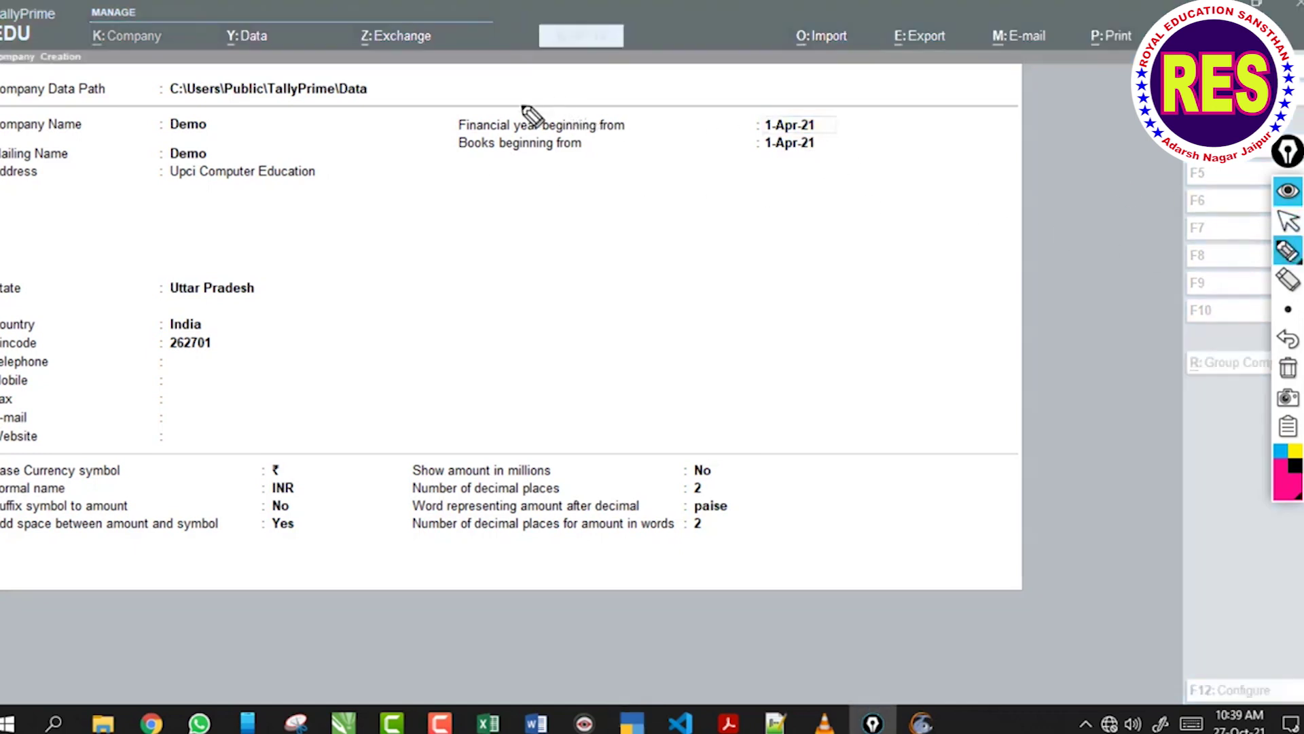
pyautogui.moveTo(436, 108)
pyautogui.mouseDown()
pyautogui.moveTo(880, 108)
pyautogui.moveTo(469, 102)
pyautogui.moveTo(480, 89)
pyautogui.mouseUp()
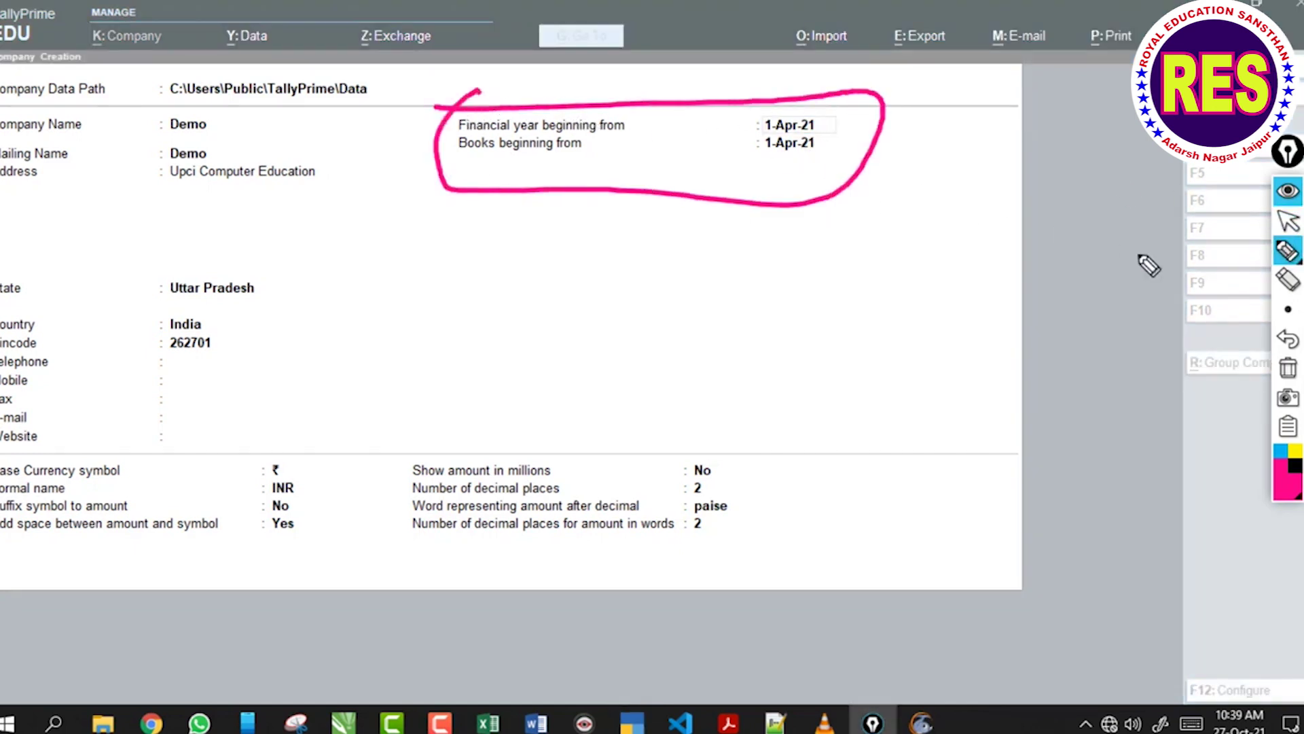
# Handwrite a circled note below the company address with the annotation pen and clear the drawing.
pyautogui.moveTo(369, 216)
pyautogui.mouseDown()
pyautogui.moveTo(360, 253)
pyautogui.moveTo(516, 197)
pyautogui.mouseUp()
pyautogui.moveTo(322, 209); pyautogui.dragTo(401, 232)
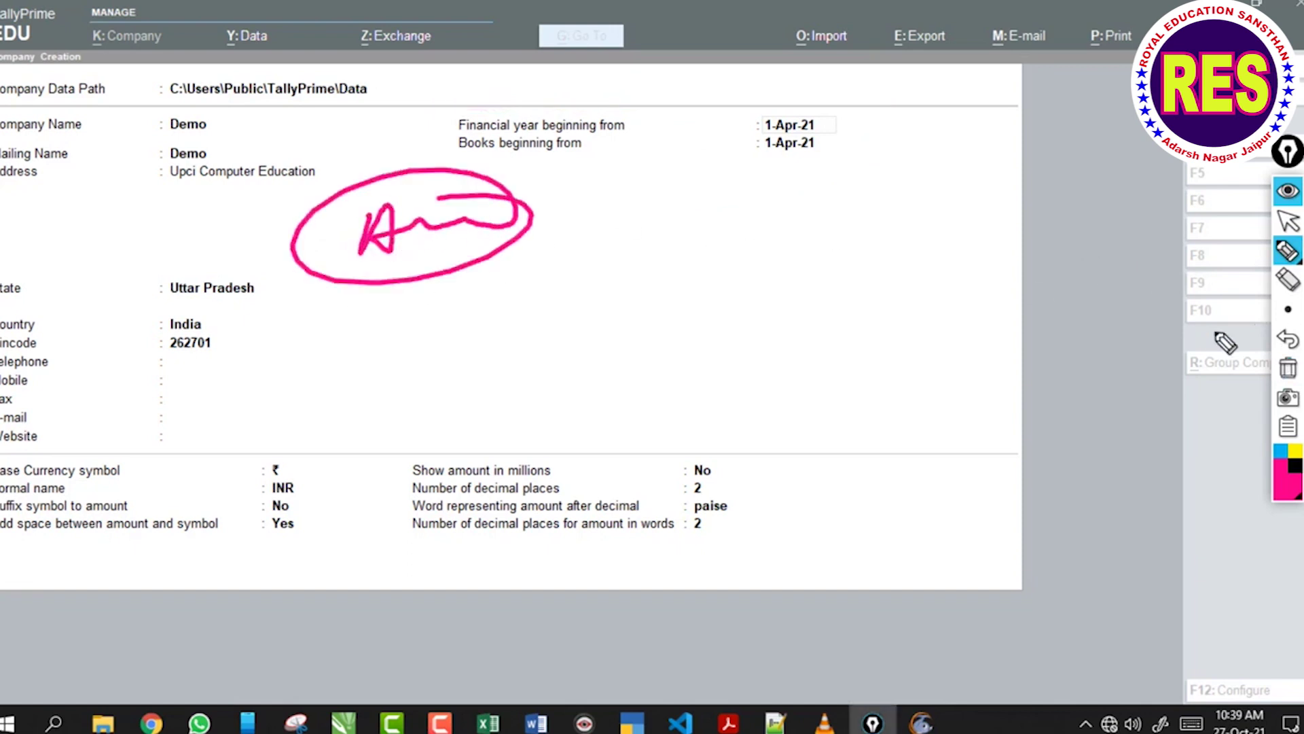
pyautogui.click(1285, 370)
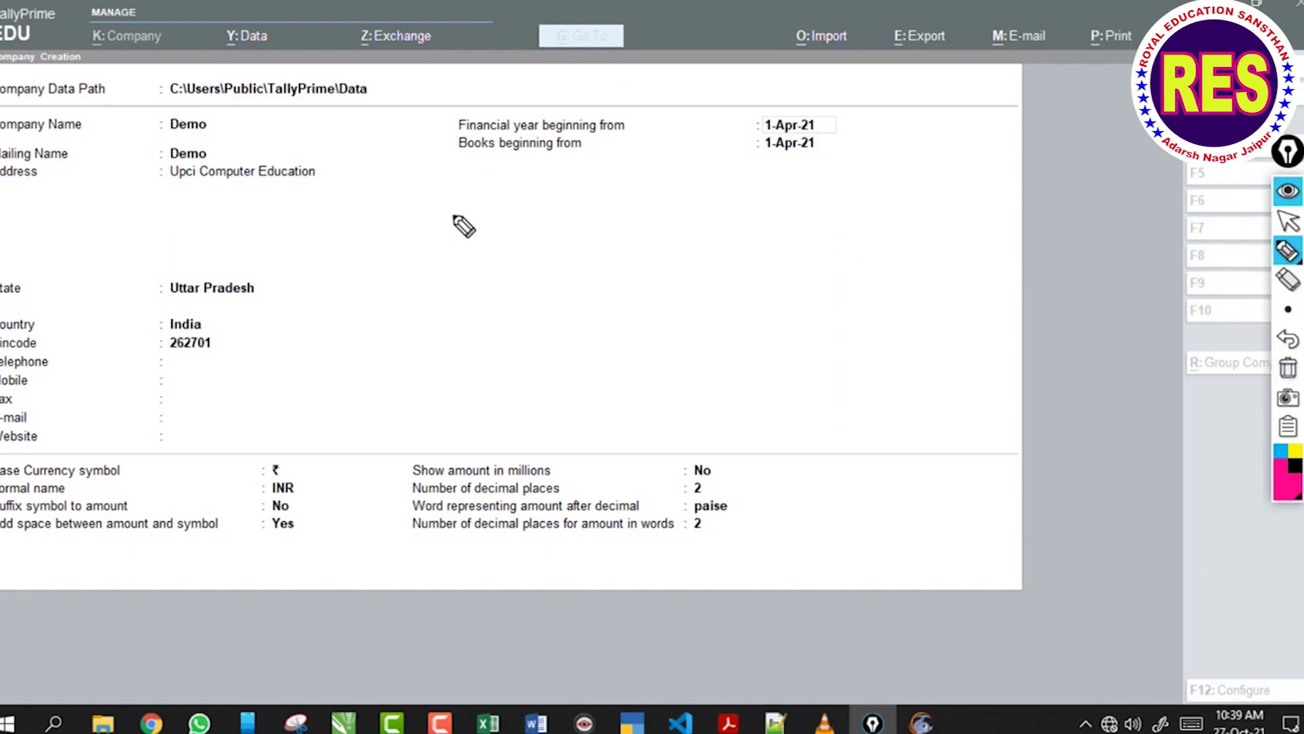
# Write and circle 1-Jan and 31-Dec with the annotation pen to illustrate the calendar year, and clear the drawing.
pyautogui.moveTo(387, 199); pyautogui.dragTo(498, 204)
pyautogui.moveTo(365, 237)
pyautogui.mouseDown()
pyautogui.moveTo(492, 168)
pyautogui.moveTo(376, 234)
pyautogui.mouseUp()
pyautogui.moveTo(547, 233); pyautogui.dragTo(546, 277)
pyautogui.moveTo(561, 256)
pyautogui.mouseDown()
pyautogui.moveTo(623, 230)
pyautogui.moveTo(613, 265)
pyautogui.moveTo(693, 241)
pyautogui.mouseUp()
pyautogui.moveTo(533, 291); pyautogui.dragTo(676, 275)
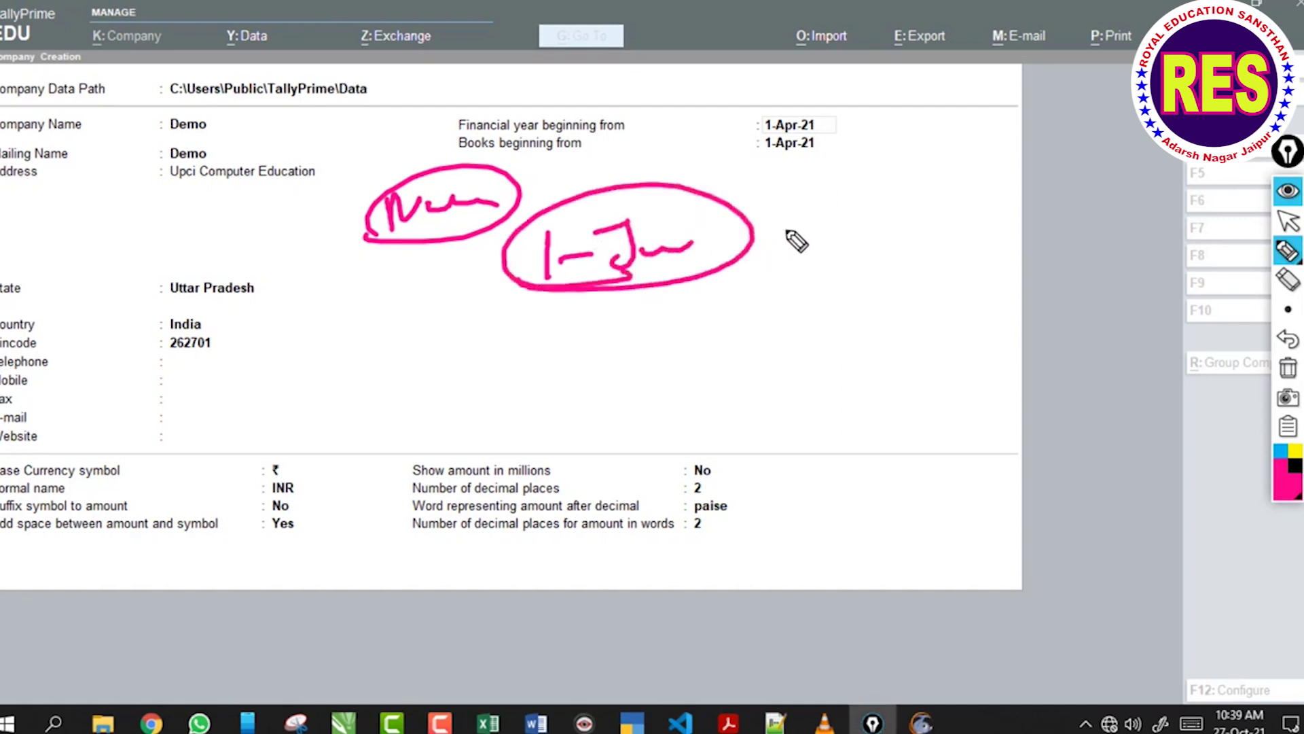
pyautogui.moveTo(821, 247)
pyautogui.mouseDown()
pyautogui.moveTo(824, 275)
pyautogui.moveTo(859, 279)
pyautogui.mouseUp()
pyautogui.moveTo(873, 260); pyautogui.dragTo(905, 277)
pyautogui.moveTo(905, 236)
pyautogui.mouseDown()
pyautogui.moveTo(921, 271)
pyautogui.moveTo(907, 277)
pyautogui.moveTo(963, 271)
pyautogui.mouseUp()
pyautogui.click(988, 259)
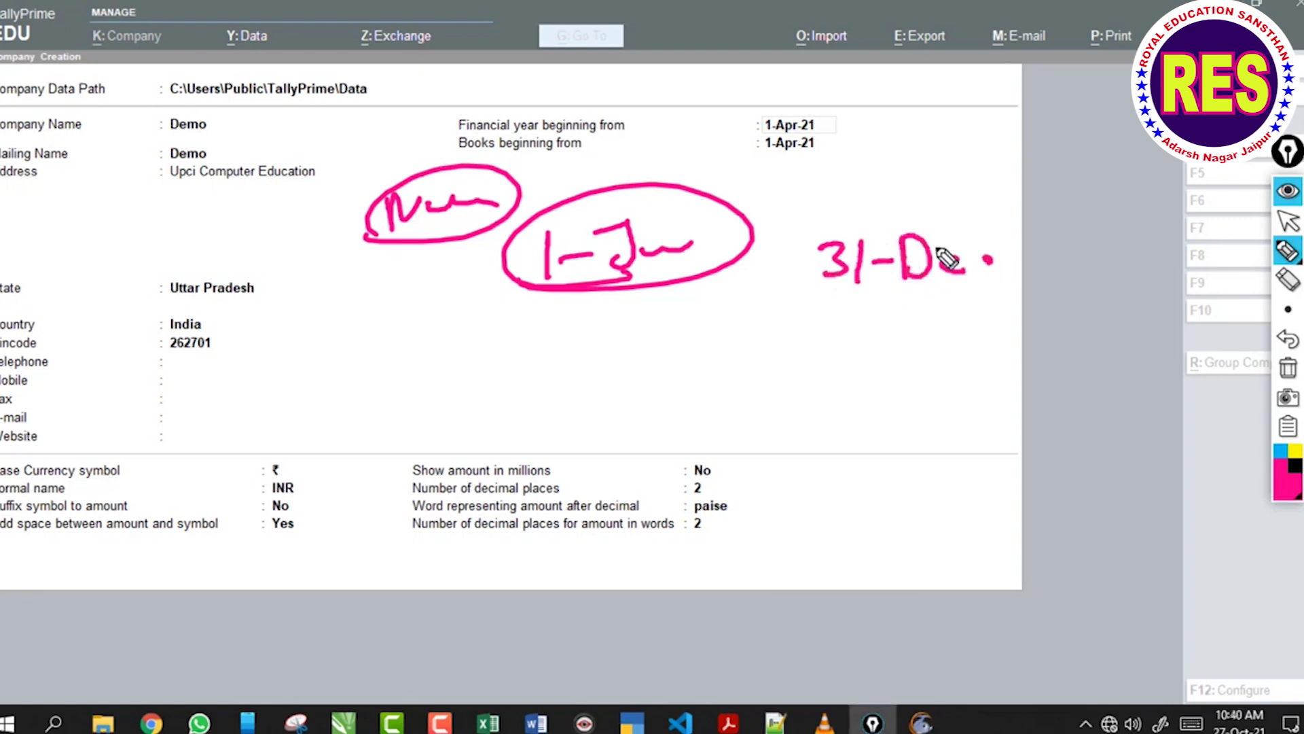
pyautogui.moveTo(538, 291)
pyautogui.mouseDown()
pyautogui.moveTo(548, 263)
pyautogui.moveTo(632, 257)
pyautogui.mouseUp()
pyautogui.moveTo(818, 287)
pyautogui.mouseDown()
pyautogui.moveTo(937, 312)
pyautogui.moveTo(783, 275)
pyautogui.moveTo(989, 293)
pyautogui.mouseUp()
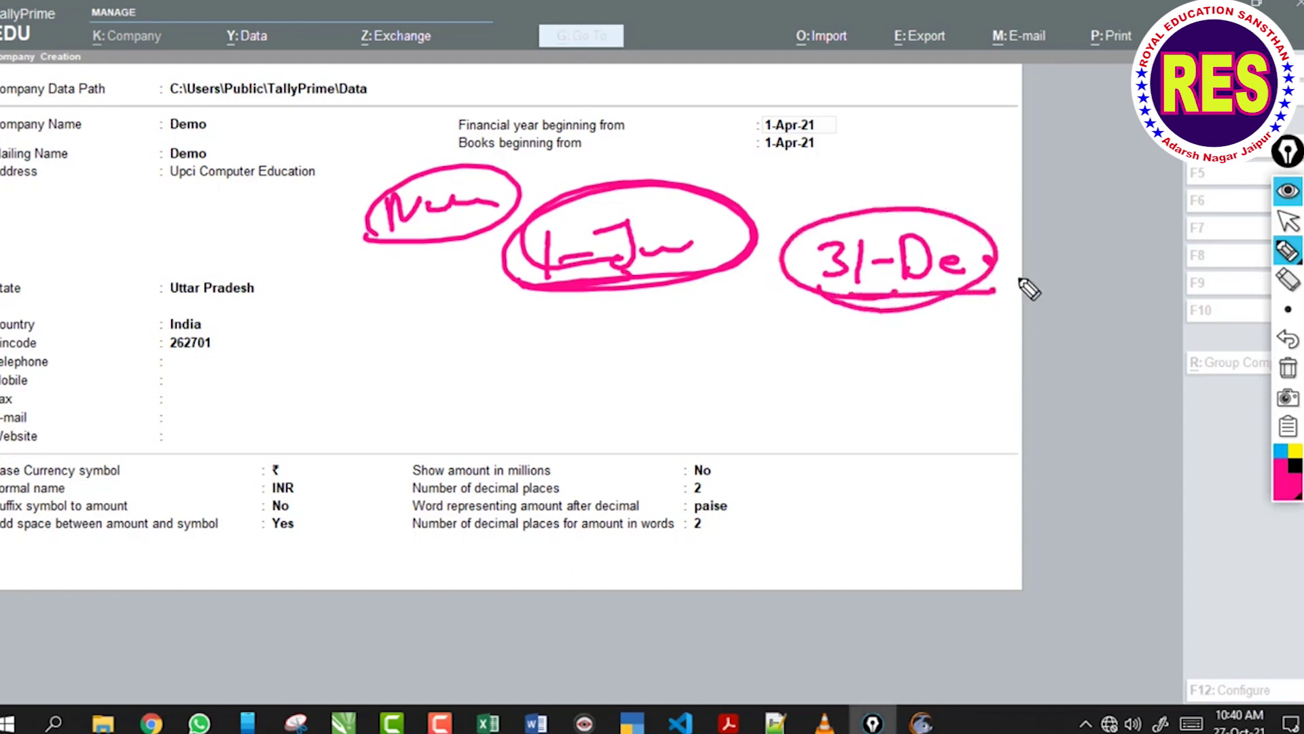
pyautogui.click(1288, 367)
# Mark the financial year label with an arrow and handwrite the accounting period 1-4-2021 to 31-3-2022, circling its start date.
pyautogui.moveTo(381, 224)
pyautogui.mouseDown()
pyautogui.moveTo(380, 262)
pyautogui.moveTo(431, 250)
pyautogui.moveTo(524, 265)
pyautogui.moveTo(533, 250)
pyautogui.mouseUp()
pyautogui.moveTo(405, 128)
pyautogui.mouseDown()
pyautogui.moveTo(445, 129)
pyautogui.moveTo(429, 147)
pyautogui.mouseUp()
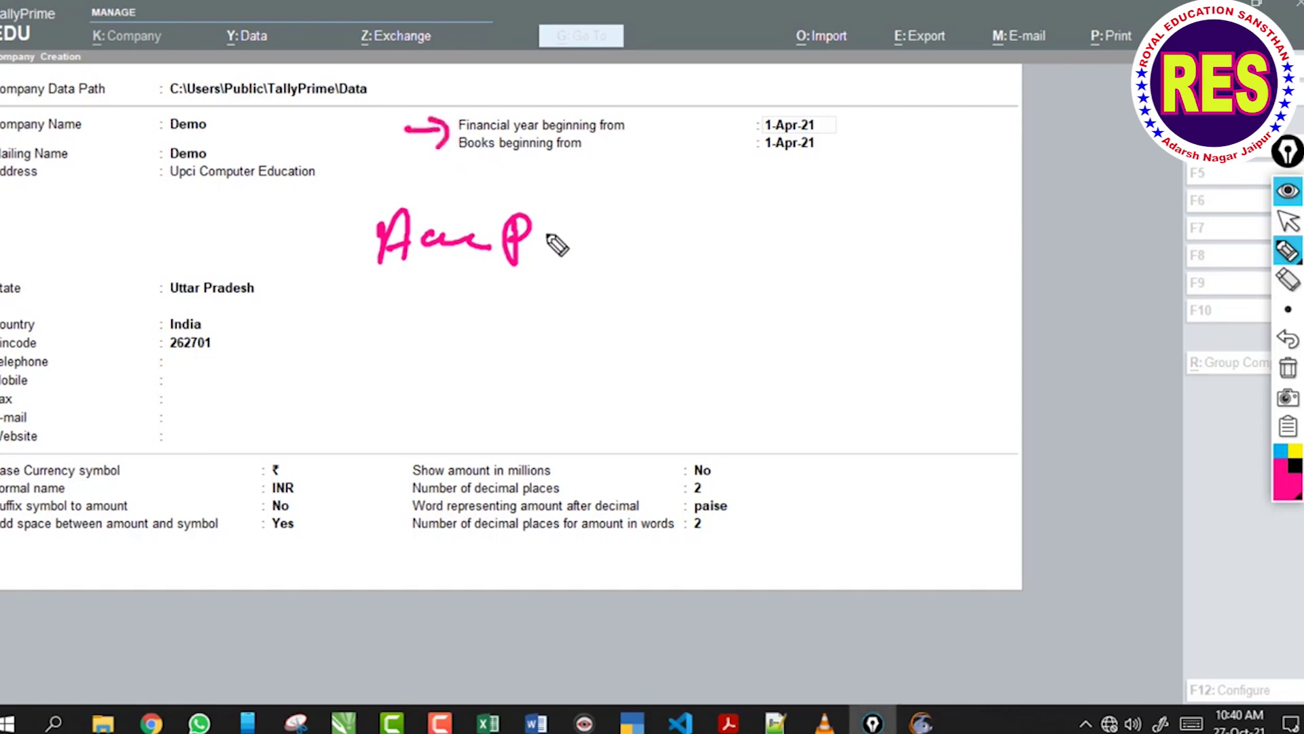
pyautogui.moveTo(571, 182); pyautogui.dragTo(538, 309)
pyautogui.moveTo(620, 216)
pyautogui.mouseDown()
pyautogui.moveTo(612, 258)
pyautogui.moveTo(688, 235)
pyautogui.mouseUp()
pyautogui.moveTo(691, 218); pyautogui.dragTo(674, 272)
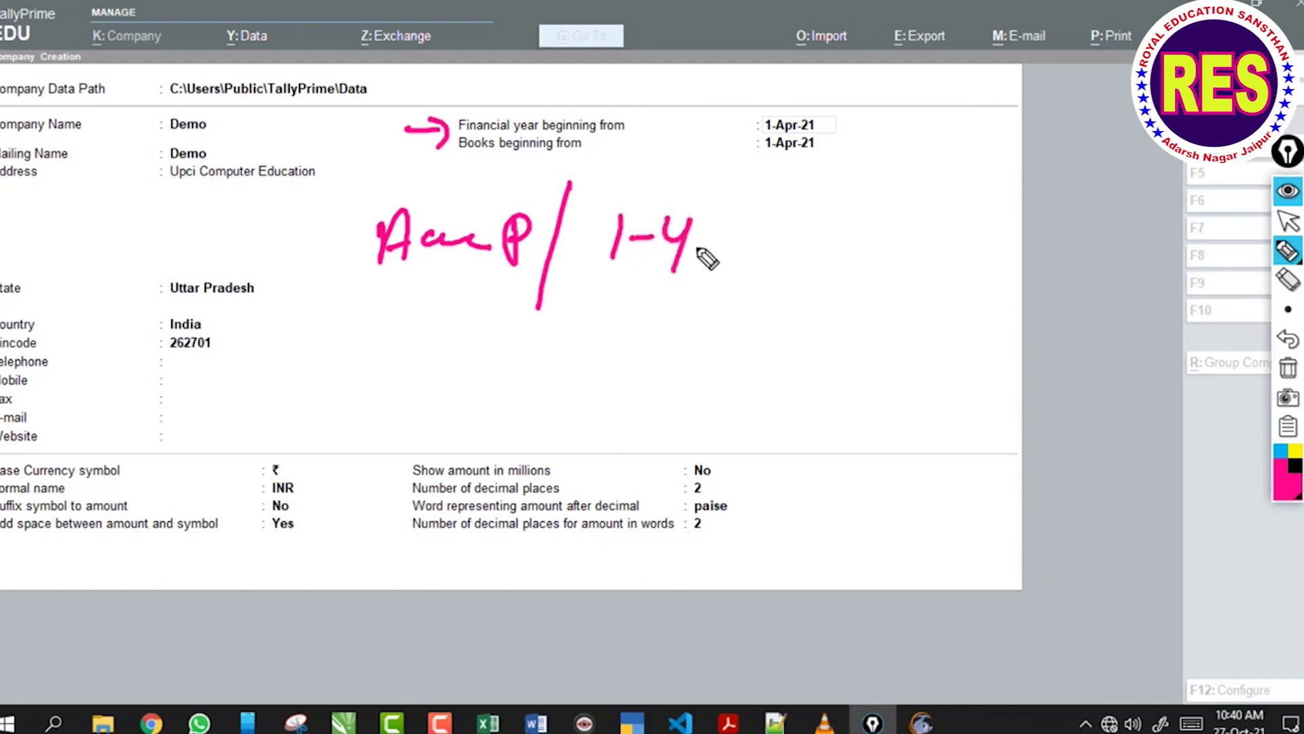
pyautogui.moveTo(802, 310)
pyautogui.mouseDown()
pyautogui.moveTo(802, 343)
pyautogui.moveTo(840, 348)
pyautogui.moveTo(911, 312)
pyautogui.moveTo(875, 343)
pyautogui.mouseUp()
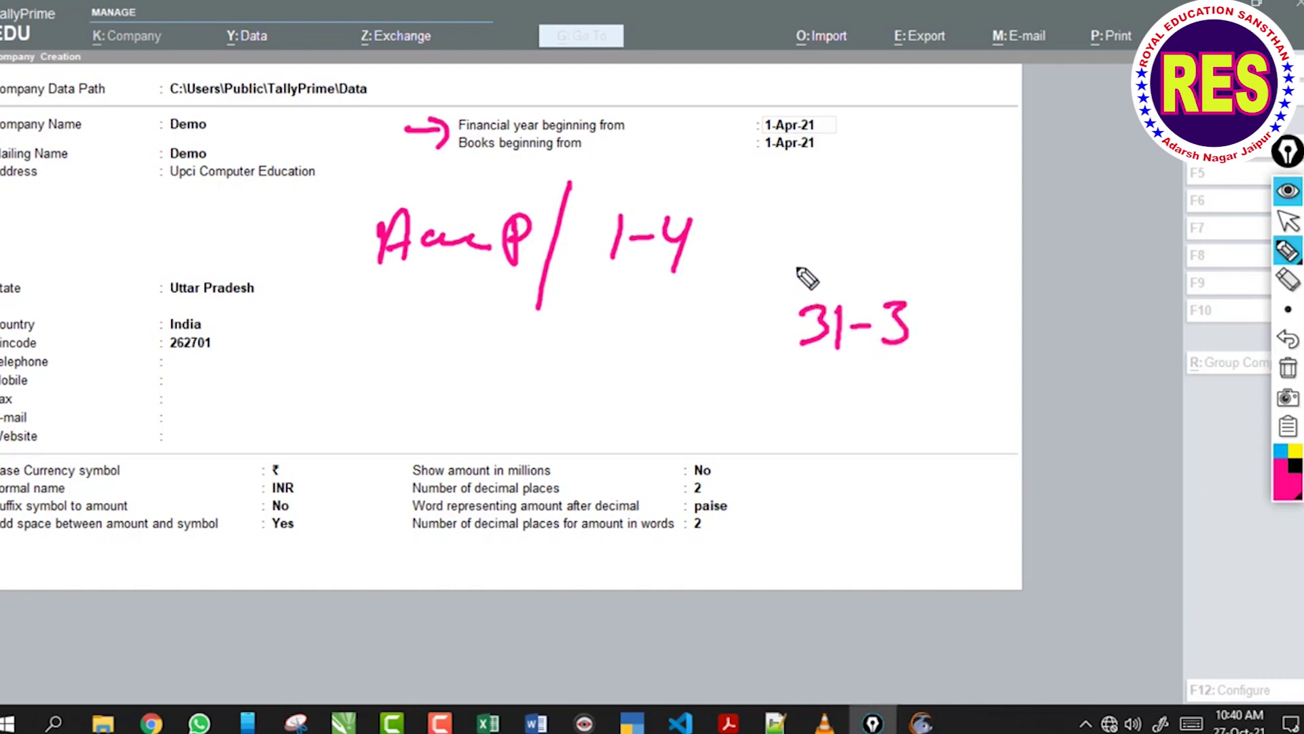
pyautogui.moveTo(699, 246)
pyautogui.mouseDown()
pyautogui.moveTo(740, 262)
pyautogui.moveTo(805, 251)
pyautogui.mouseUp()
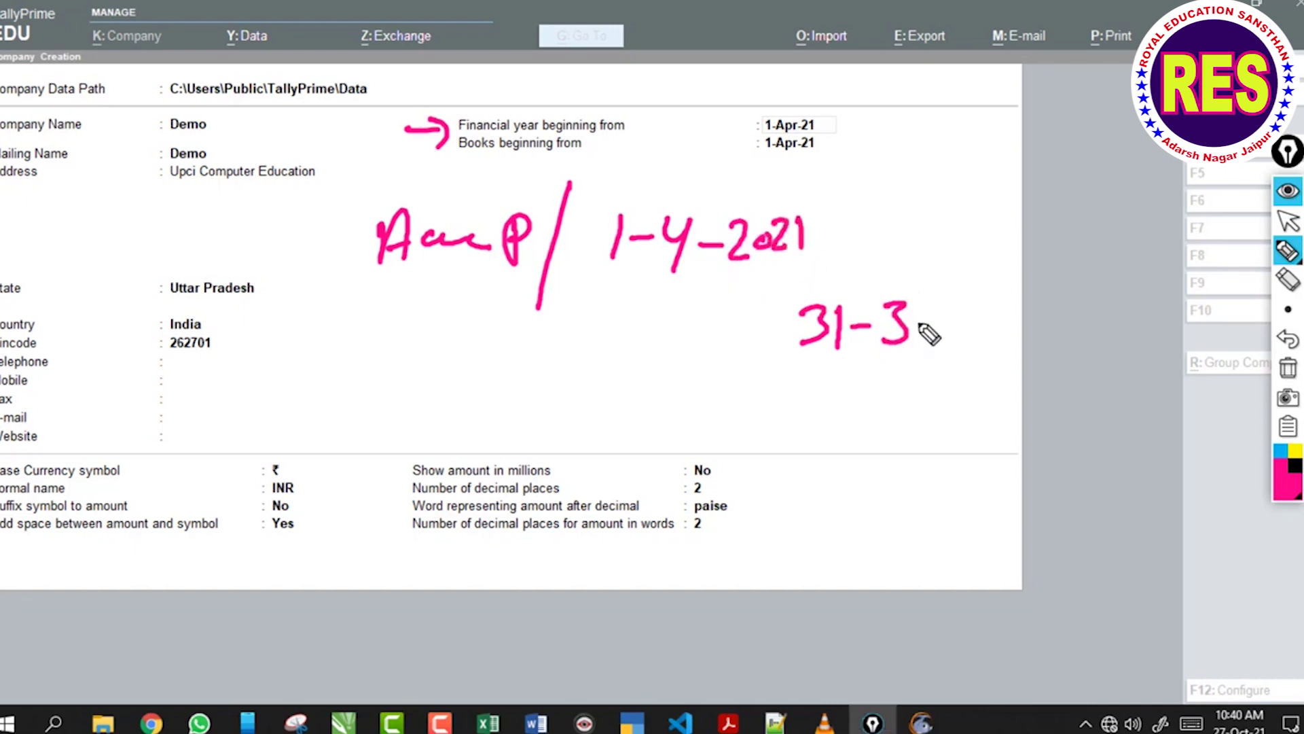
pyautogui.moveTo(917, 324); pyautogui.dragTo(1020, 328)
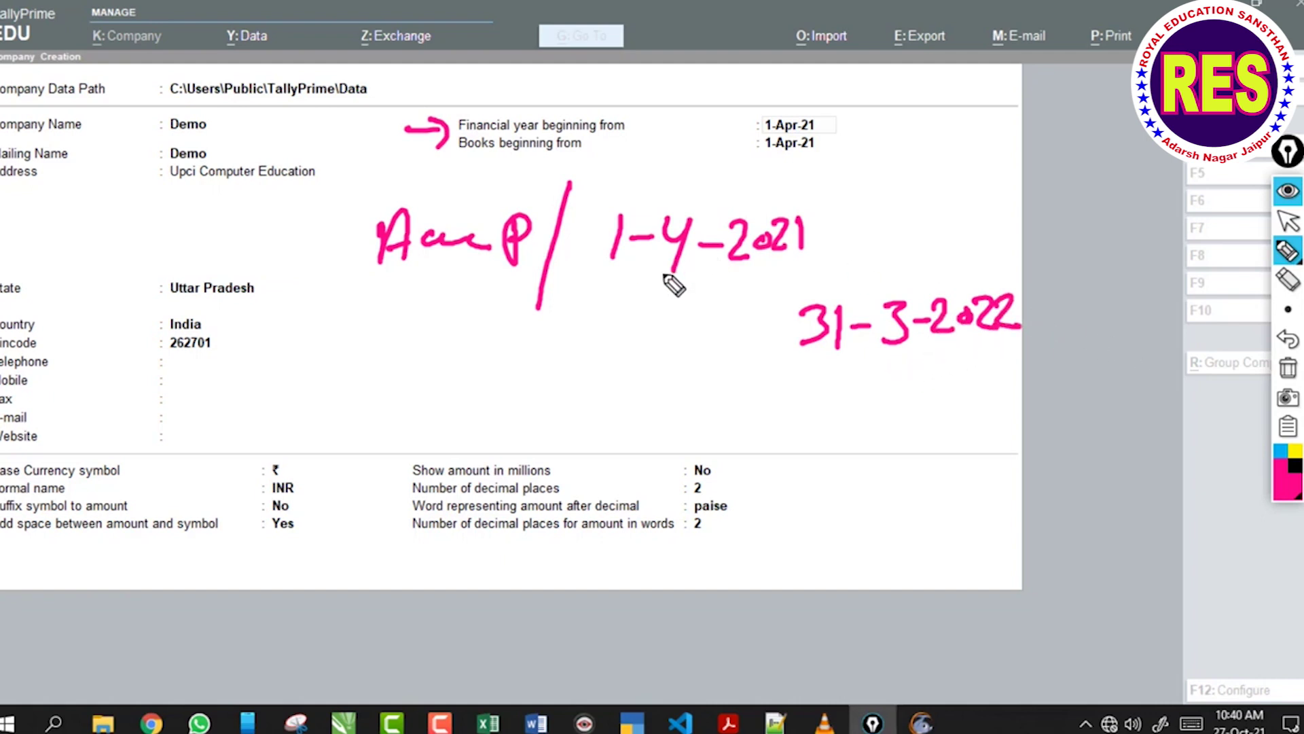
pyautogui.moveTo(590, 288)
pyautogui.mouseDown()
pyautogui.moveTo(862, 256)
pyautogui.moveTo(597, 224)
pyautogui.moveTo(601, 272)
pyautogui.mouseUp()
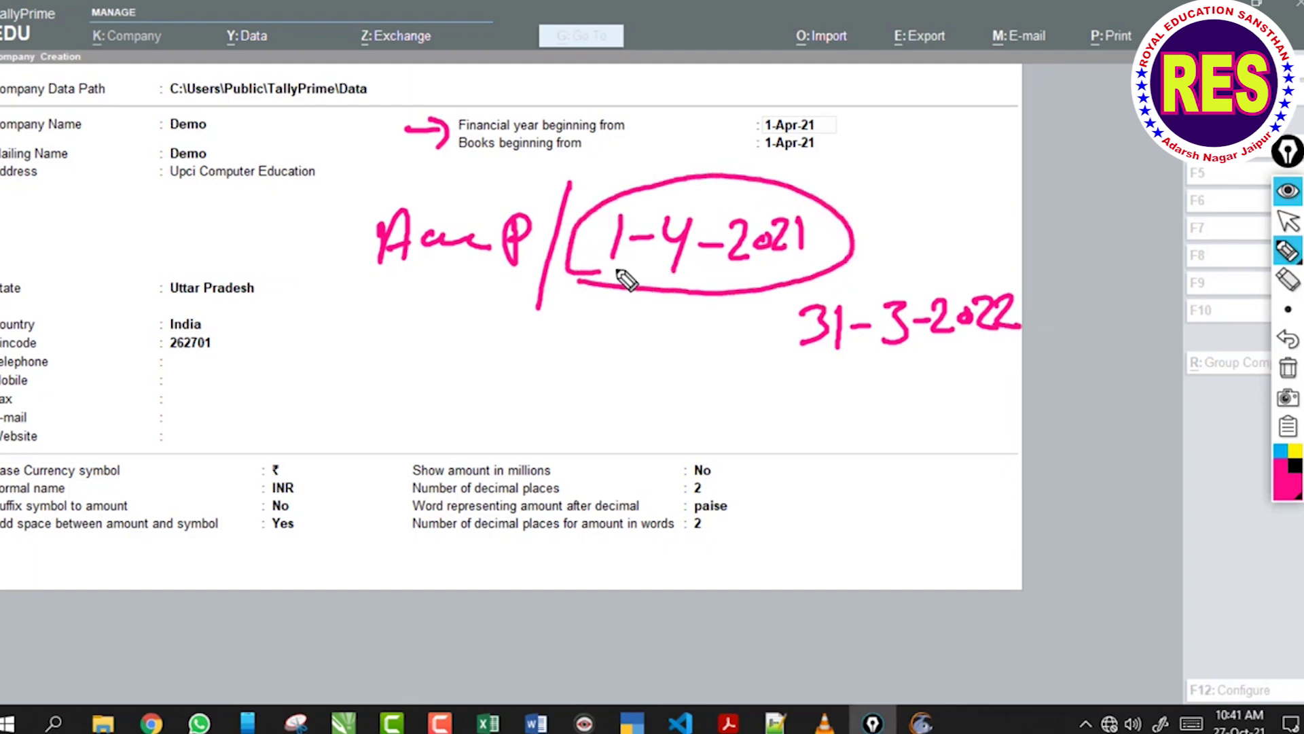
# Separate the accounting period with a line and handwrite a circled 2021, an underlined 1-Jan-2021 and 27/10 below it.
pyautogui.moveTo(309, 48)
pyautogui.mouseDown()
pyautogui.moveTo(306, 256)
pyautogui.moveTo(898, 375)
pyautogui.moveTo(1090, 358)
pyautogui.mouseUp()
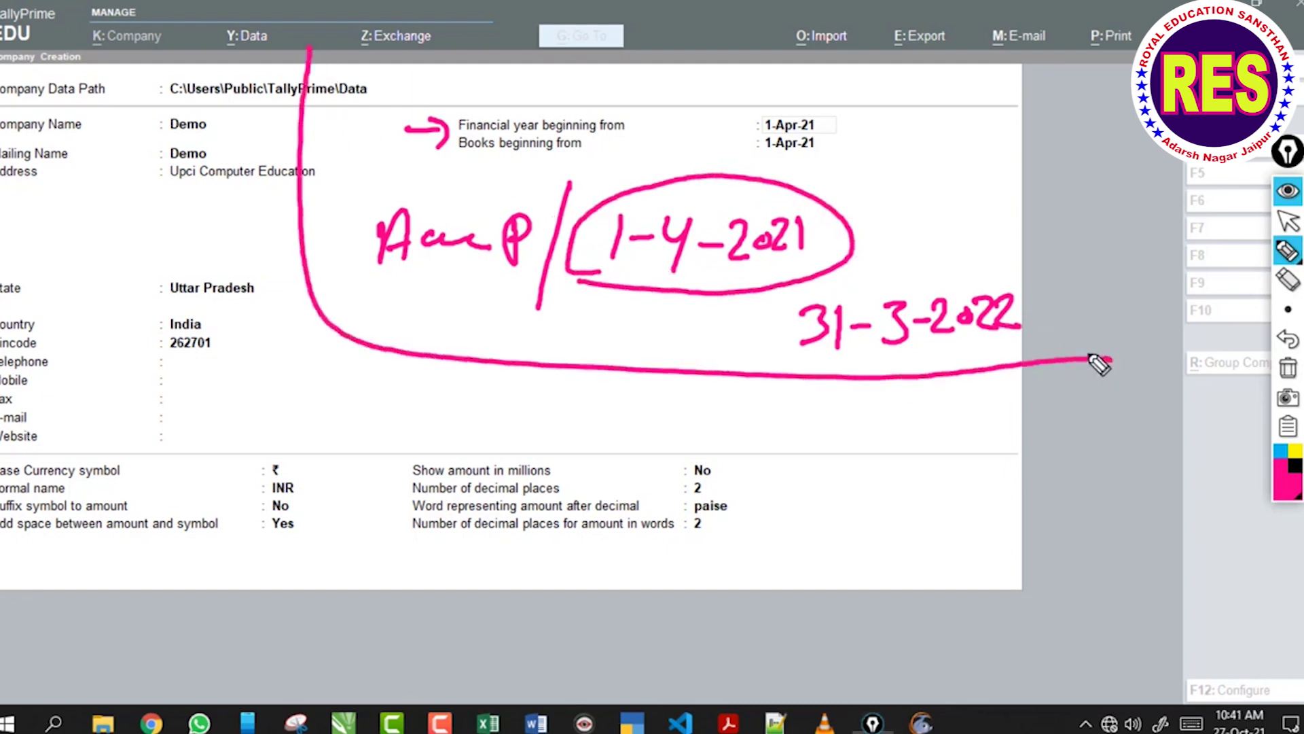
pyautogui.moveTo(355, 395); pyautogui.dragTo(377, 423)
pyautogui.moveTo(383, 406)
pyautogui.mouseDown()
pyautogui.moveTo(426, 425)
pyautogui.moveTo(446, 415)
pyautogui.moveTo(451, 430)
pyautogui.moveTo(385, 448)
pyautogui.moveTo(333, 442)
pyautogui.moveTo(369, 440)
pyautogui.moveTo(348, 444)
pyautogui.mouseUp()
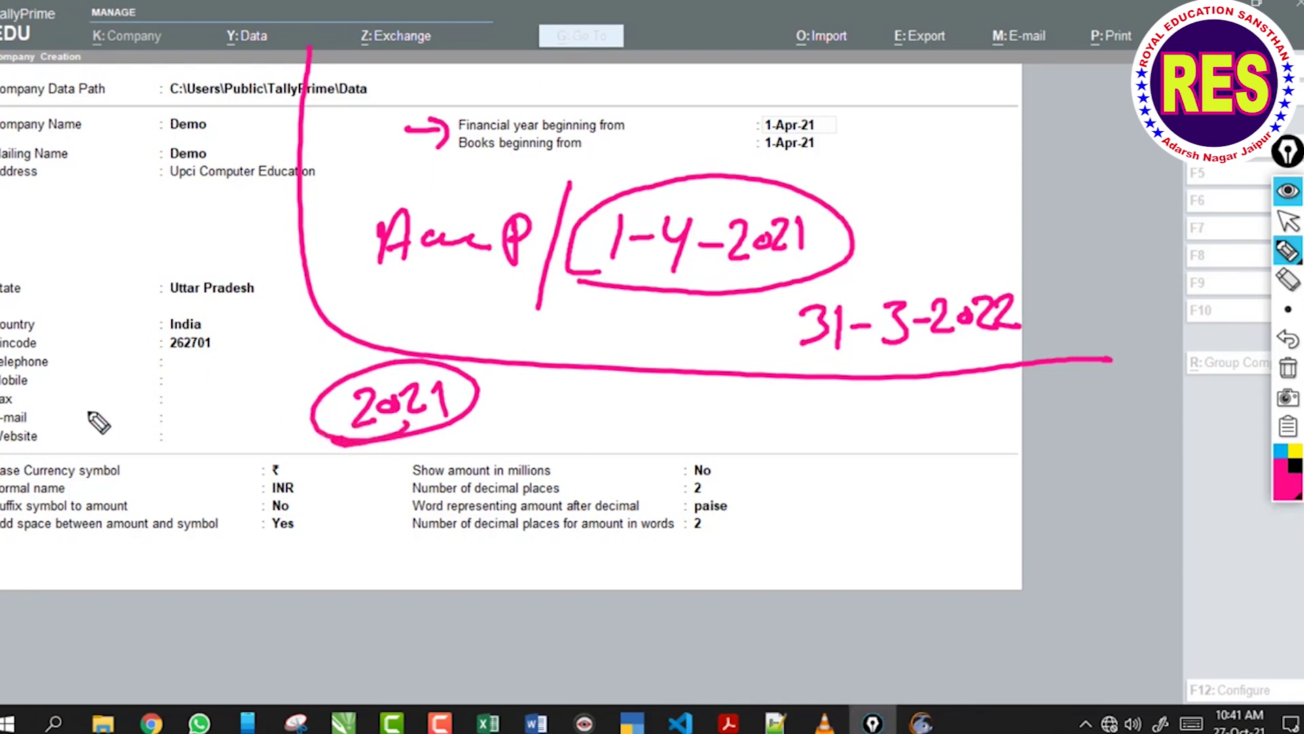
pyautogui.moveTo(112, 405)
pyautogui.mouseDown()
pyautogui.moveTo(112, 445)
pyautogui.moveTo(146, 416)
pyautogui.moveTo(174, 437)
pyautogui.moveTo(190, 414)
pyautogui.moveTo(272, 401)
pyautogui.moveTo(275, 378)
pyautogui.moveTo(314, 381)
pyautogui.moveTo(156, 454)
pyautogui.mouseUp()
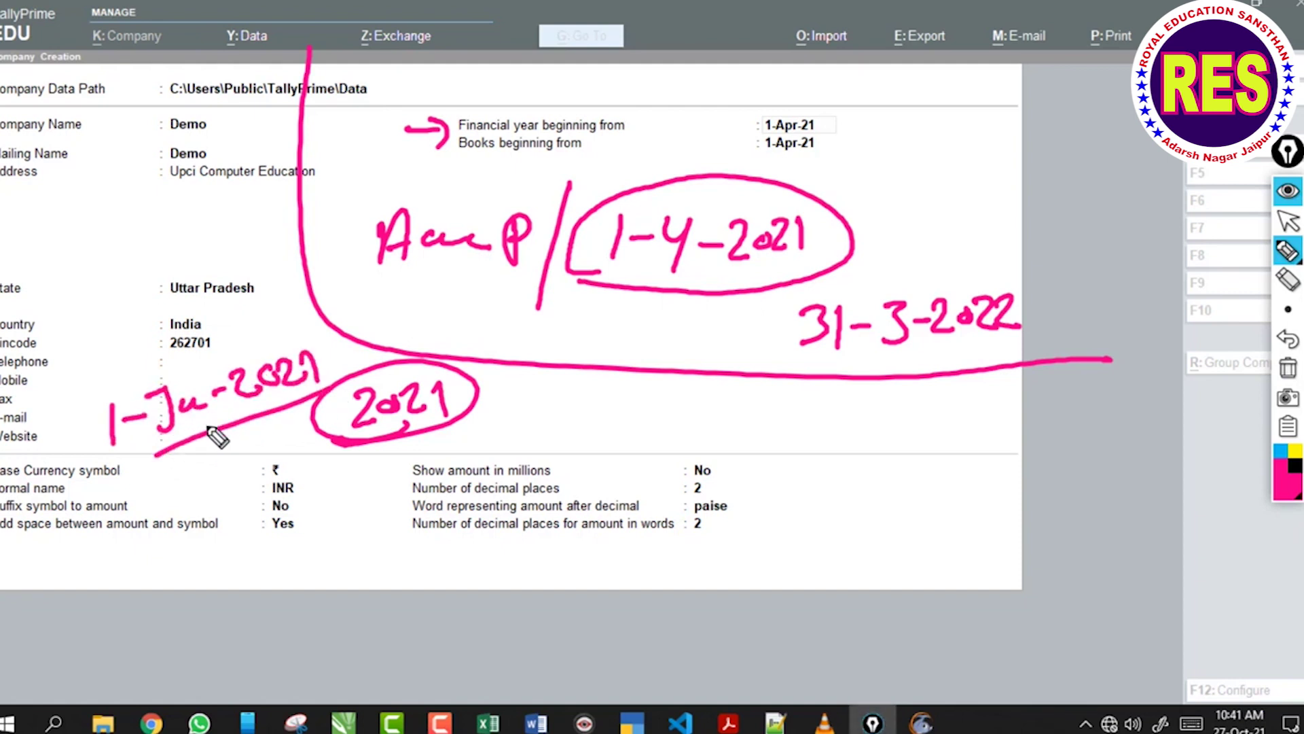
pyautogui.moveTo(416, 449)
pyautogui.mouseDown()
pyautogui.moveTo(431, 470)
pyautogui.moveTo(454, 469)
pyautogui.mouseUp()
pyautogui.moveTo(474, 423)
pyautogui.mouseDown()
pyautogui.moveTo(469, 462)
pyautogui.moveTo(496, 449)
pyautogui.mouseUp()
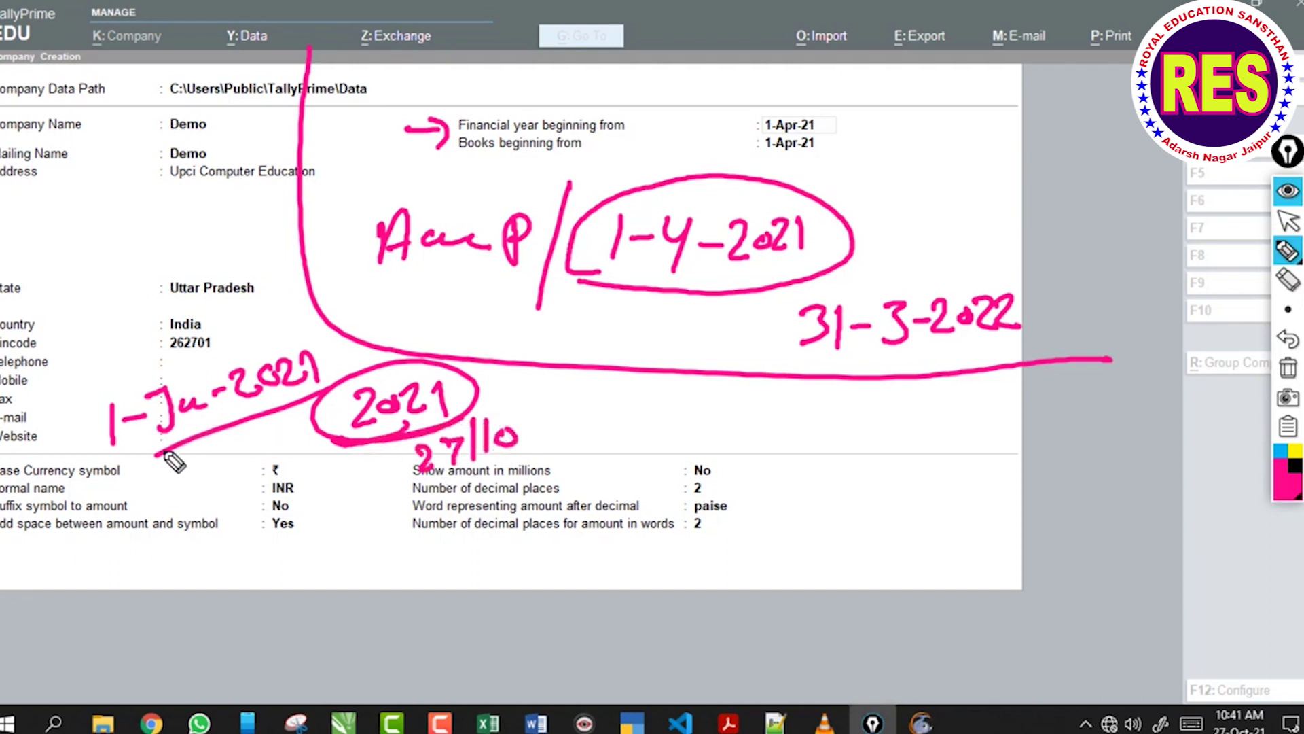
pyautogui.moveTo(107, 464); pyautogui.dragTo(237, 428)
pyautogui.moveTo(154, 457); pyautogui.dragTo(319, 405)
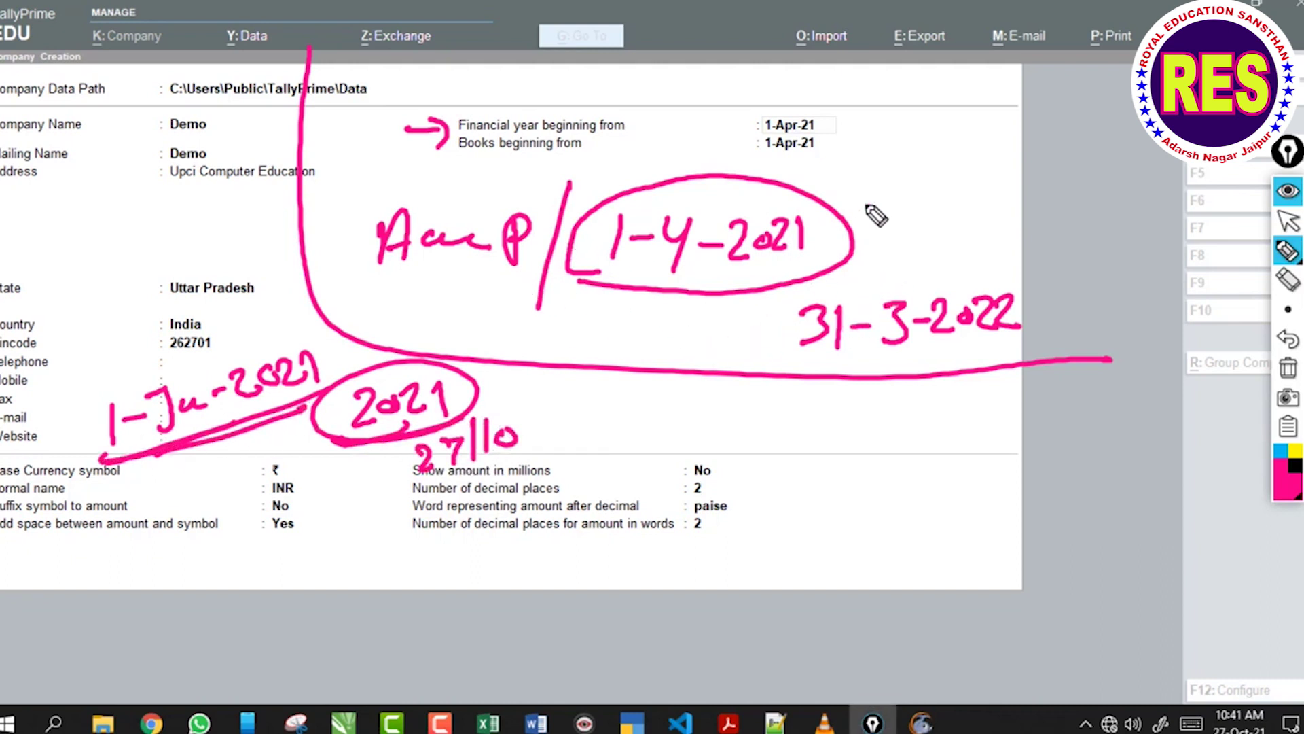
# Handwrite and underline 27-10-21, emphasise the 1-4-2021 start date with circles and underlines, and clear all annotations.
pyautogui.moveTo(869, 170)
pyautogui.mouseDown()
pyautogui.moveTo(918, 199)
pyautogui.moveTo(950, 182)
pyautogui.mouseUp()
pyautogui.moveTo(958, 160)
pyautogui.mouseDown()
pyautogui.moveTo(961, 195)
pyautogui.moveTo(993, 171)
pyautogui.moveTo(1056, 180)
pyautogui.mouseUp()
pyautogui.moveTo(1066, 142); pyautogui.dragTo(1070, 182)
pyautogui.moveTo(880, 230); pyautogui.dragTo(1080, 205)
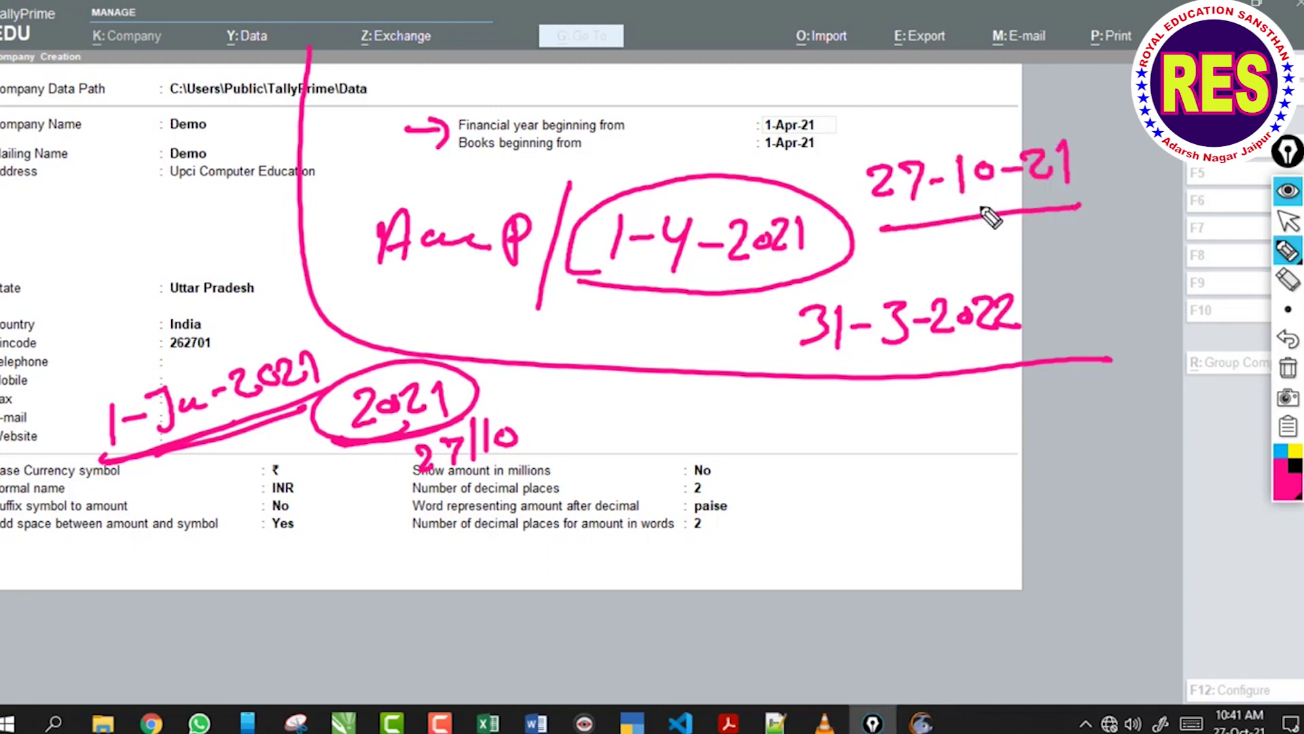
pyautogui.moveTo(603, 280)
pyautogui.mouseDown()
pyautogui.moveTo(582, 282)
pyautogui.moveTo(602, 277)
pyautogui.mouseUp()
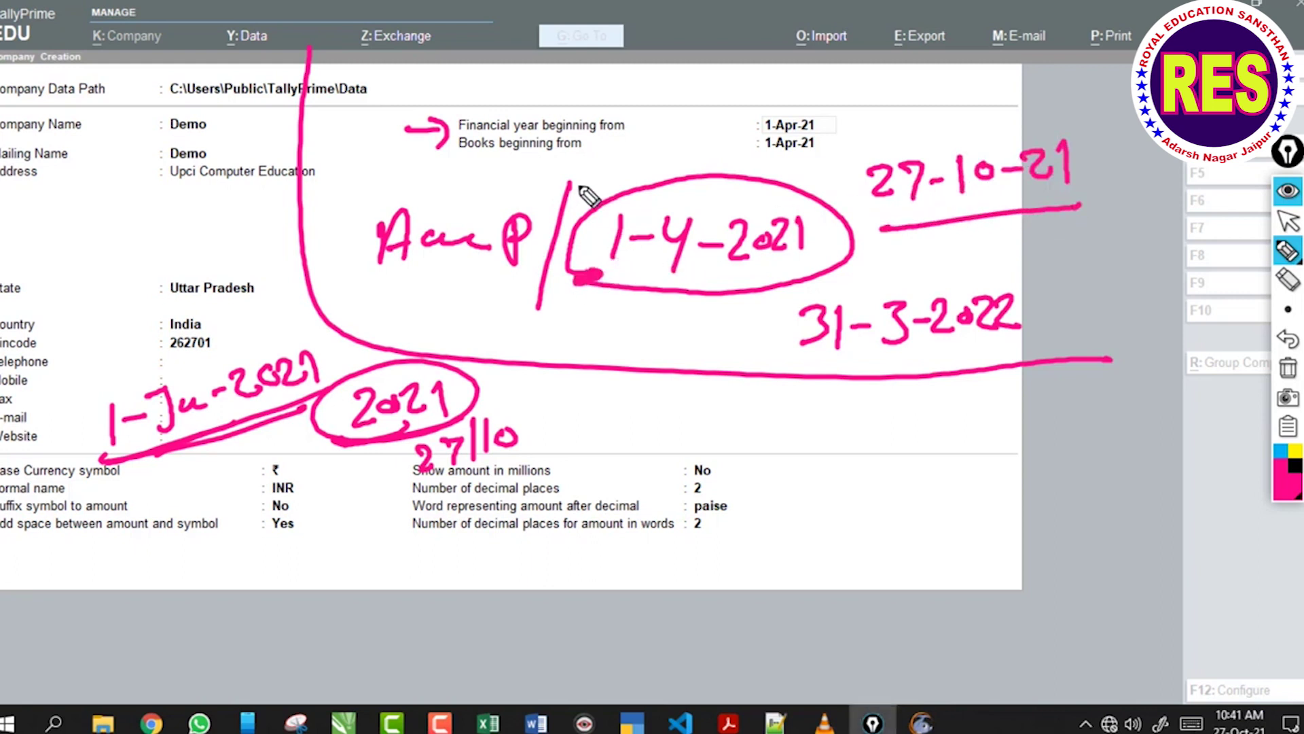
pyautogui.moveTo(591, 278)
pyautogui.mouseDown()
pyautogui.moveTo(562, 262)
pyautogui.moveTo(591, 279)
pyautogui.mouseUp()
pyautogui.moveTo(727, 270)
pyautogui.mouseDown()
pyautogui.moveTo(786, 267)
pyautogui.moveTo(748, 269)
pyautogui.mouseUp()
pyautogui.moveTo(899, 228); pyautogui.dragTo(1039, 197)
pyautogui.moveTo(768, 258); pyautogui.dragTo(828, 257)
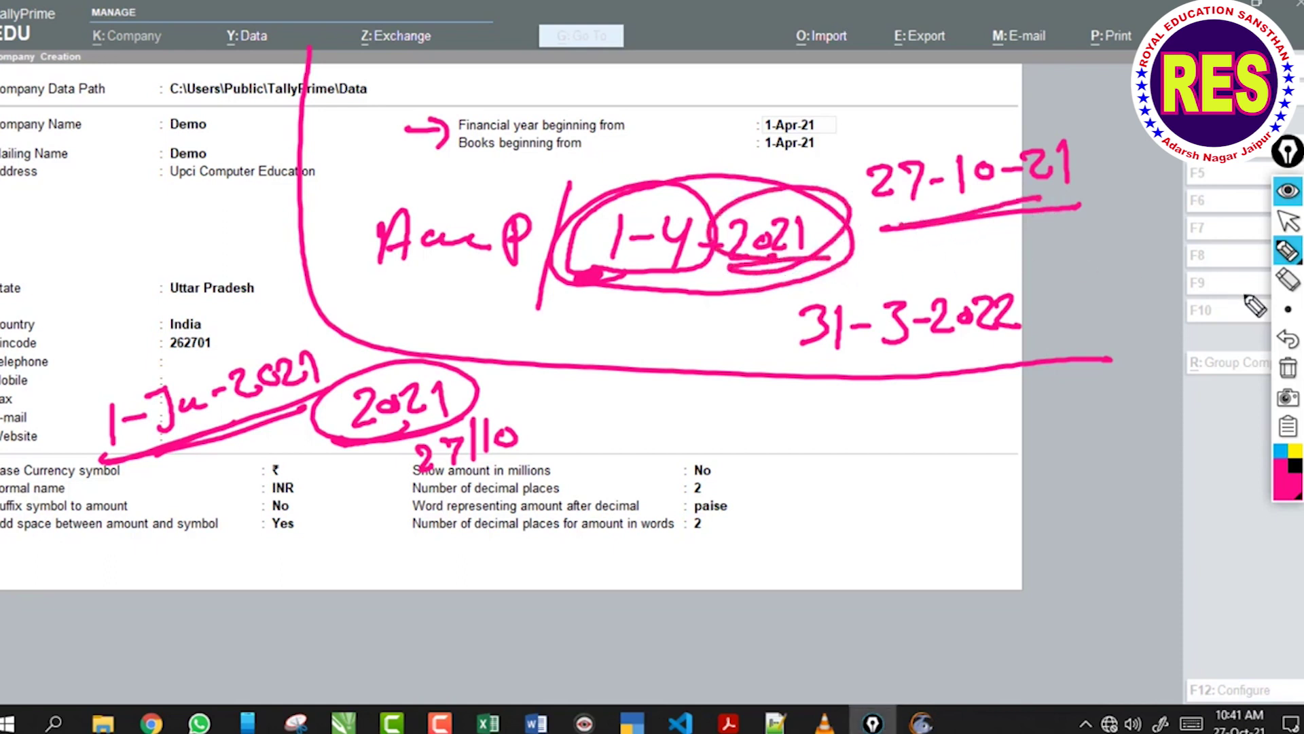
pyautogui.click(1288, 368)
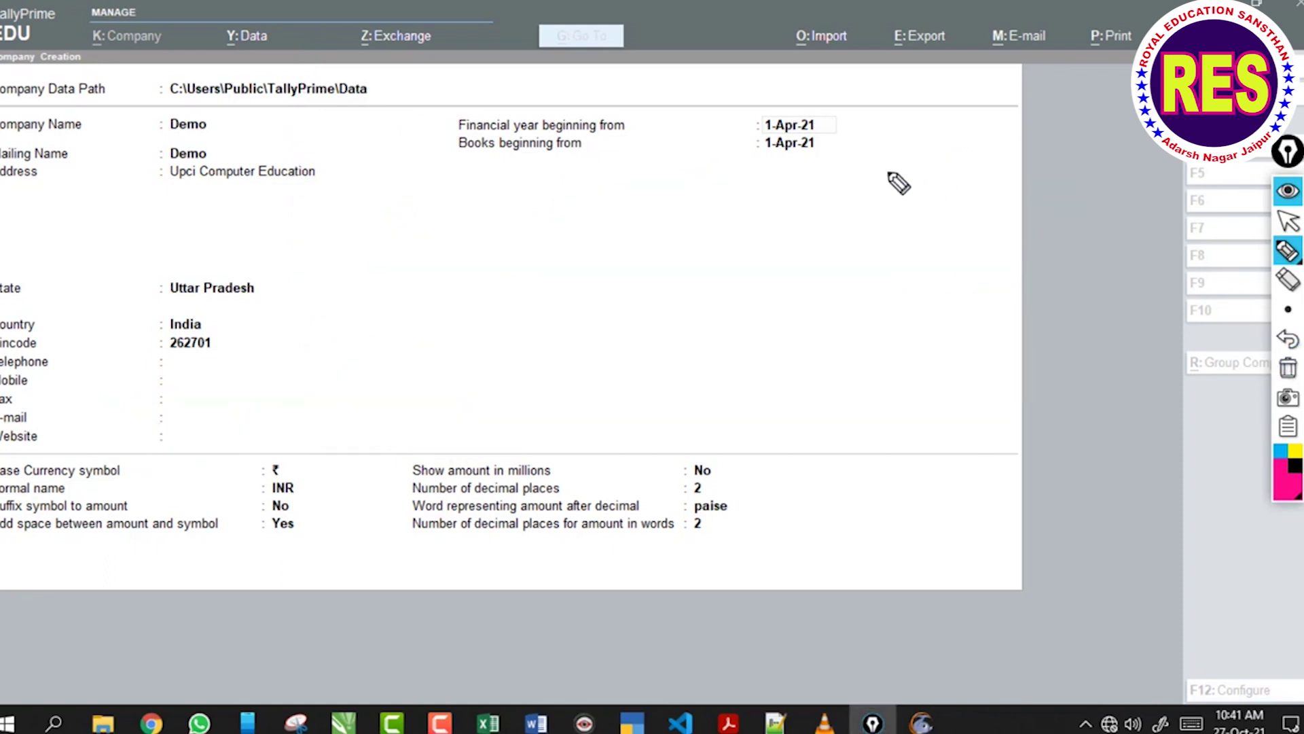
# Handwrite an underlined 1-Jan-2022 and a circled 1-4-2021 with the annotation pen.
pyautogui.moveTo(889, 167)
pyautogui.mouseDown()
pyautogui.moveTo(889, 208)
pyautogui.moveTo(962, 158)
pyautogui.moveTo(942, 193)
pyautogui.moveTo(1058, 172)
pyautogui.moveTo(1091, 182)
pyautogui.mouseUp()
pyautogui.moveTo(1110, 158)
pyautogui.mouseDown()
pyautogui.moveTo(1144, 180)
pyautogui.moveTo(1168, 176)
pyautogui.moveTo(897, 233)
pyautogui.moveTo(1157, 199)
pyautogui.mouseUp()
pyautogui.click(922, 208)
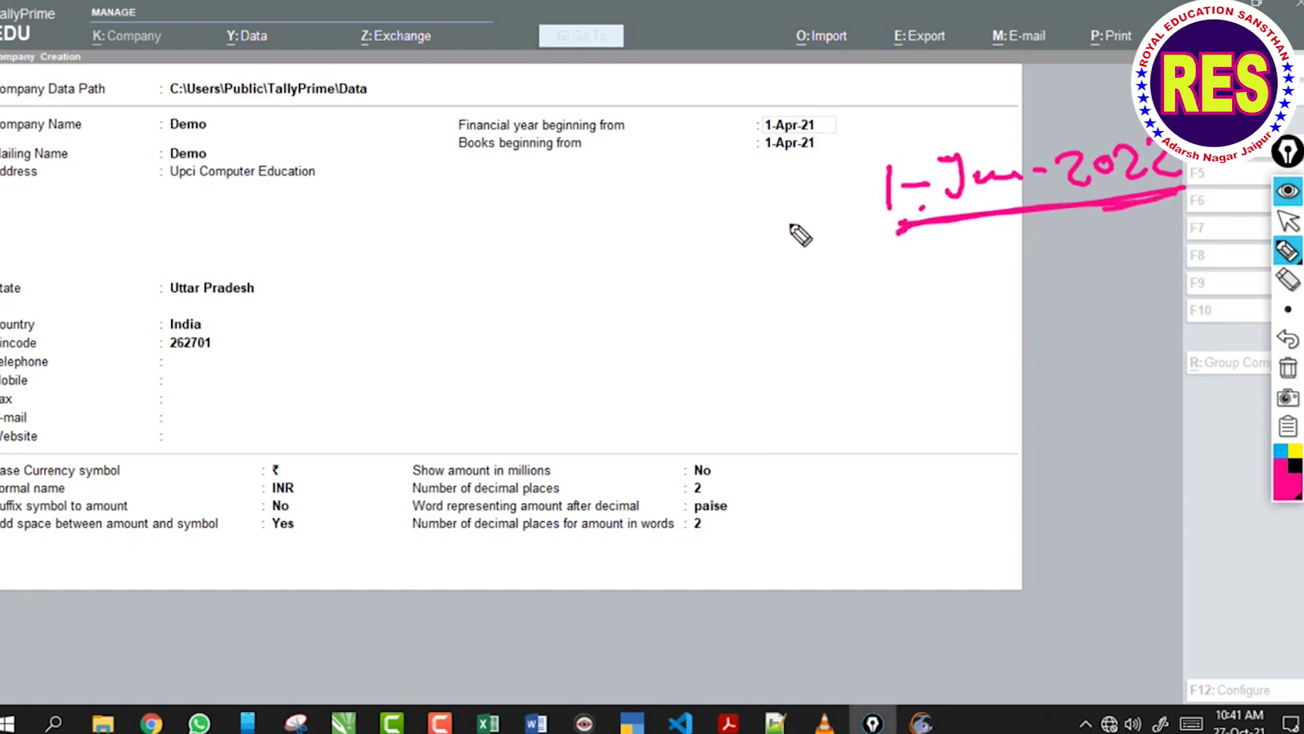
pyautogui.moveTo(529, 253)
pyautogui.mouseDown()
pyautogui.moveTo(522, 302)
pyautogui.moveTo(563, 272)
pyautogui.mouseUp()
pyautogui.moveTo(590, 250)
pyautogui.mouseDown()
pyautogui.moveTo(605, 261)
pyautogui.moveTo(596, 292)
pyautogui.mouseUp()
pyautogui.moveTo(609, 273); pyautogui.dragTo(706, 262)
pyautogui.moveTo(720, 231); pyautogui.dragTo(724, 263)
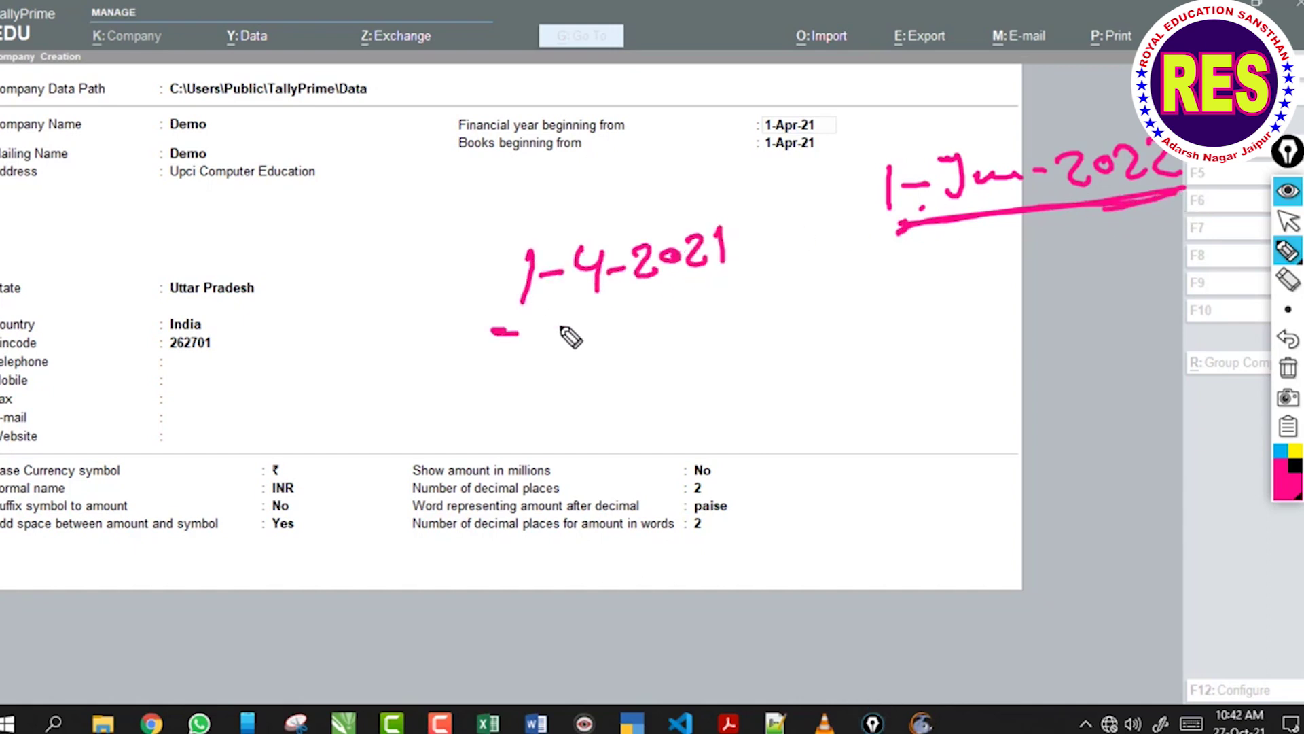
pyautogui.moveTo(570, 331); pyautogui.dragTo(591, 314)
pyautogui.moveTo(905, 219); pyautogui.dragTo(1152, 189)
pyautogui.moveTo(591, 314); pyautogui.dragTo(728, 287)
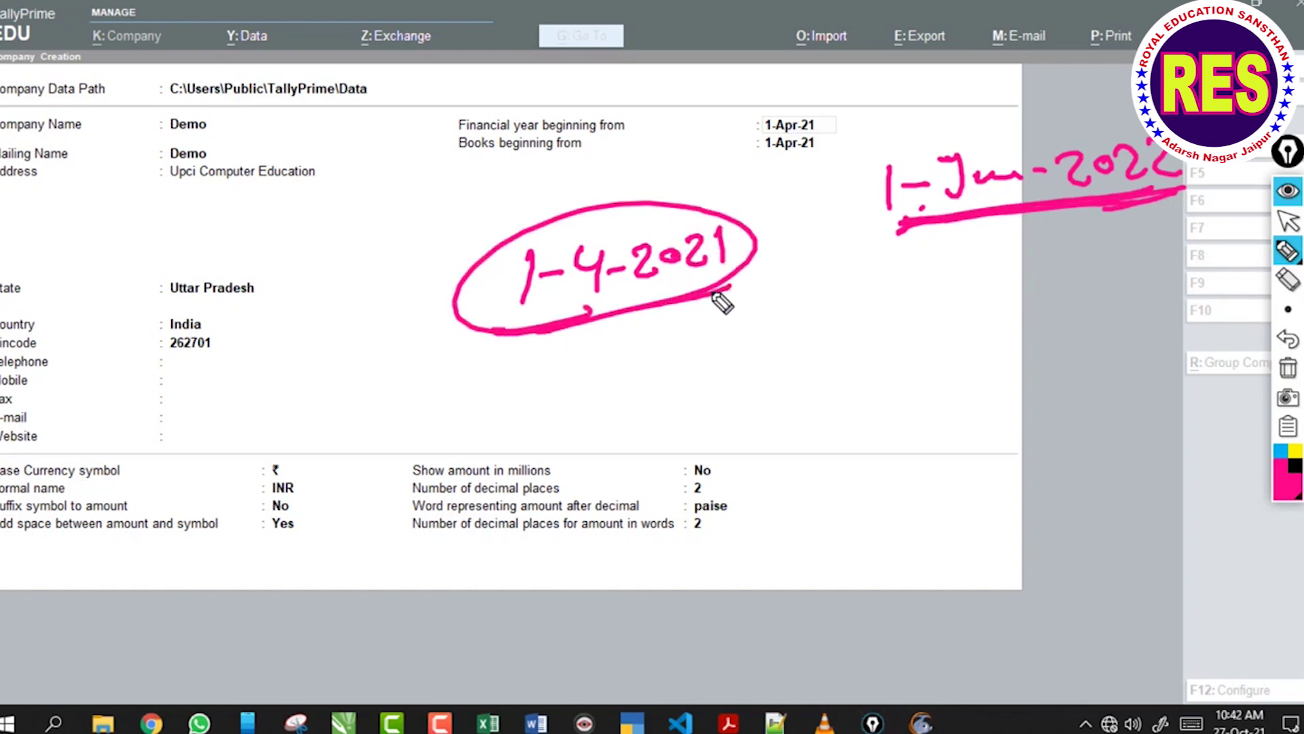
# Handwrite and circle 31-3-2022, link 1-4-2021 to 1-Jan-2022 with an arrow, and clear all annotations.
pyautogui.moveTo(651, 367); pyautogui.dragTo(669, 402)
pyautogui.moveTo(698, 350)
pyautogui.mouseDown()
pyautogui.moveTo(695, 394)
pyautogui.moveTo(837, 316)
pyautogui.mouseUp()
pyautogui.moveTo(850, 299); pyautogui.dragTo(907, 296)
pyautogui.moveTo(908, 213)
pyautogui.mouseDown()
pyautogui.moveTo(1155, 136)
pyautogui.moveTo(866, 201)
pyautogui.moveTo(907, 218)
pyautogui.moveTo(673, 454)
pyautogui.moveTo(847, 266)
pyautogui.mouseUp()
pyautogui.moveTo(765, 243)
pyautogui.mouseDown()
pyautogui.moveTo(847, 217)
pyautogui.moveTo(847, 235)
pyautogui.moveTo(833, 220)
pyautogui.mouseUp()
pyautogui.moveTo(727, 198)
pyautogui.mouseDown()
pyautogui.moveTo(734, 297)
pyautogui.moveTo(768, 234)
pyautogui.mouseUp()
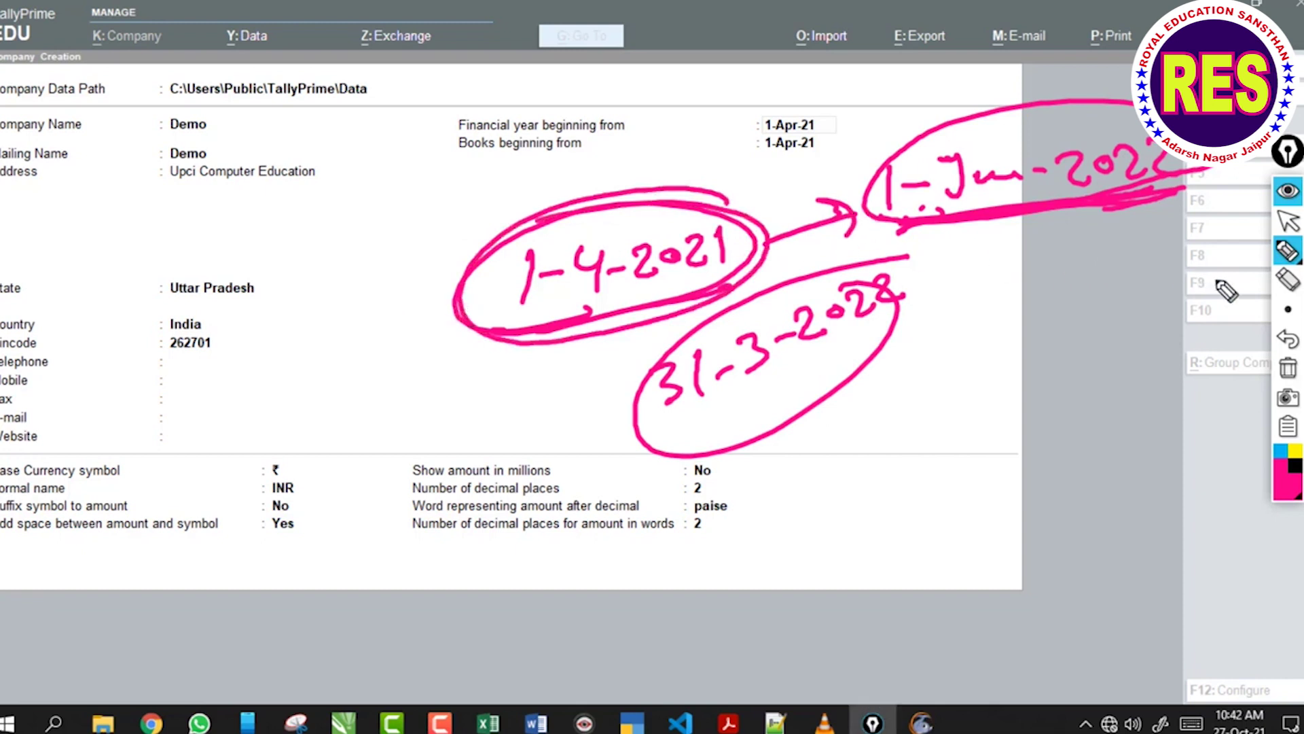
pyautogui.click(1287, 367)
# Return to the form and enter 1-4-2021 as the date the financial year begins from.
pyautogui.click(1288, 220)
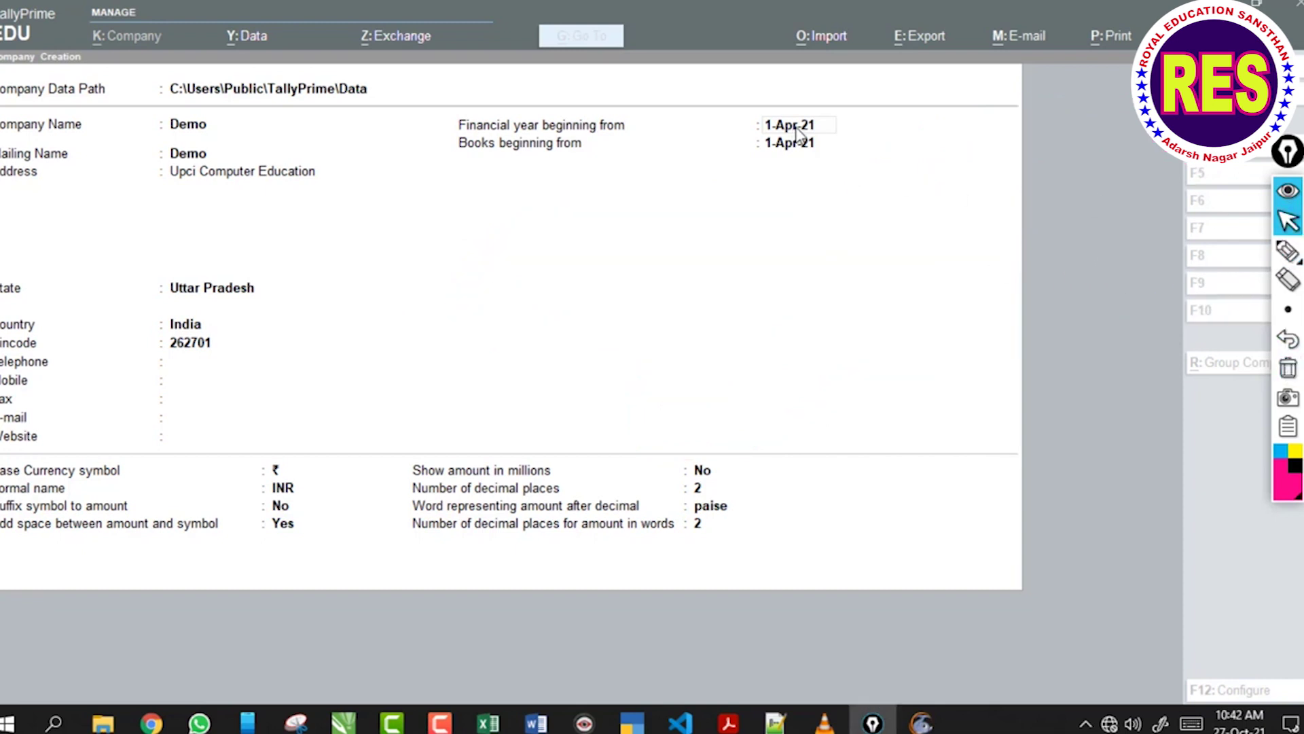
pyautogui.click(798, 132)
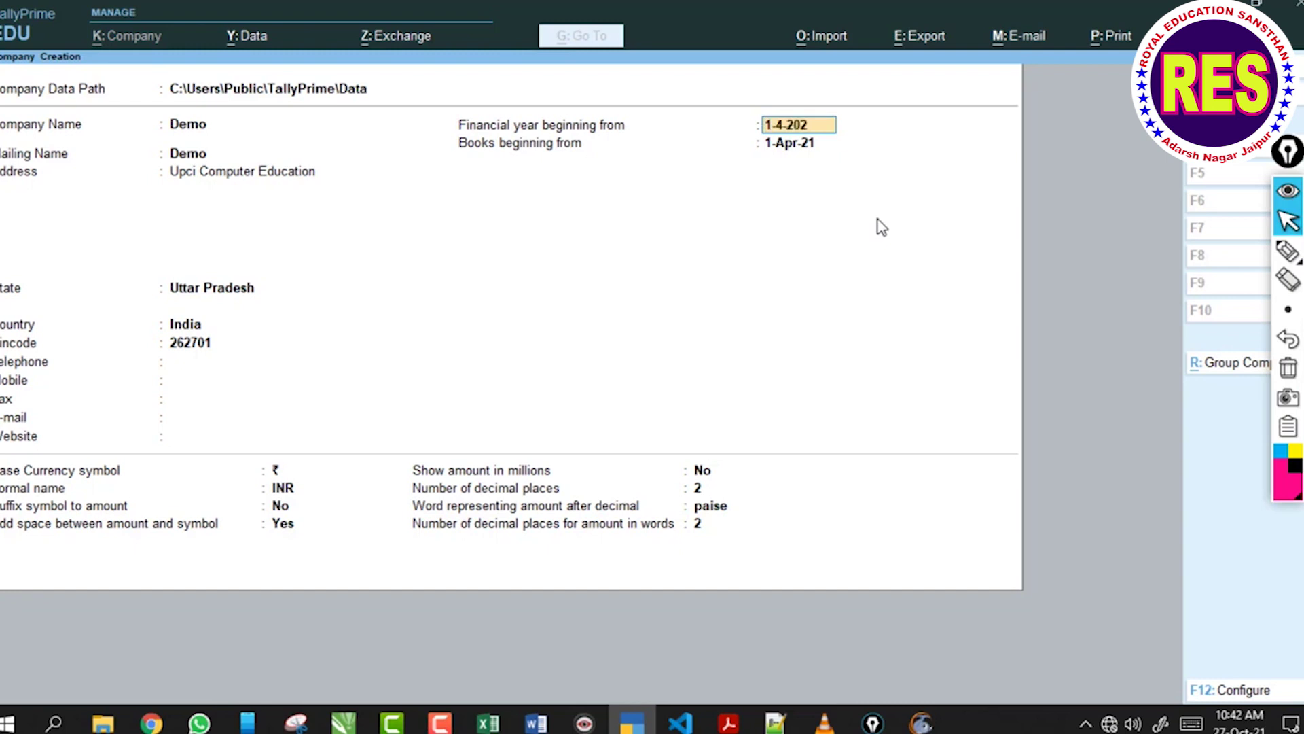
pyautogui.press('Return')
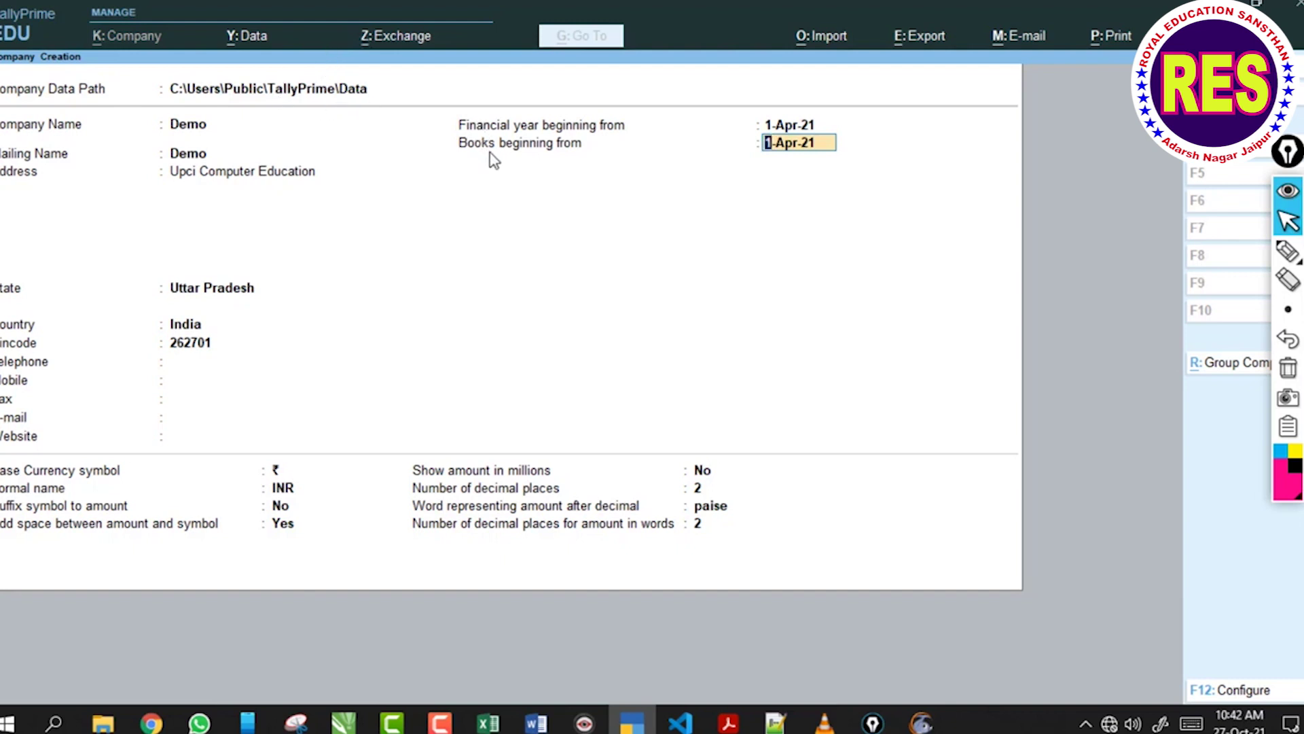
# Highlight the books beginning date with an arrow and a circle, handwrite 1-4 twice below it, and clear the annotations.
pyautogui.click(1288, 253)
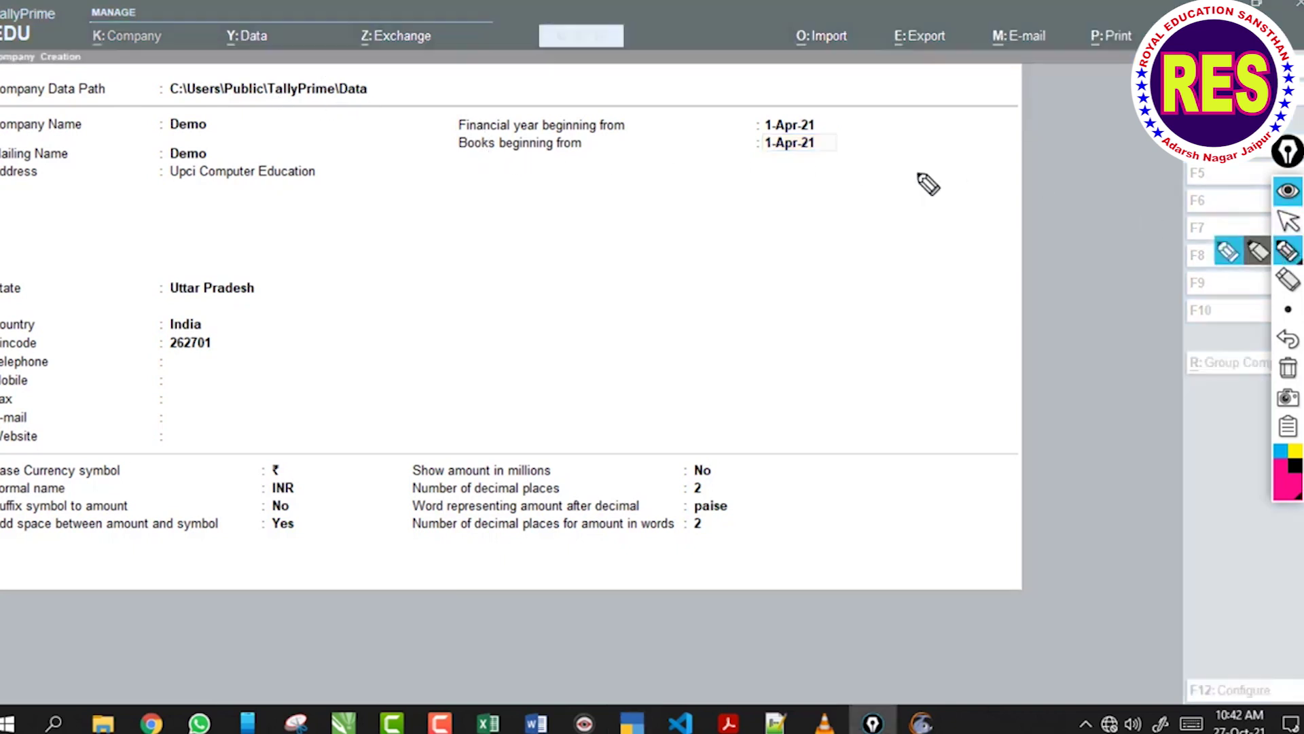
pyautogui.moveTo(614, 150)
pyautogui.mouseDown()
pyautogui.moveTo(713, 149)
pyautogui.moveTo(710, 134)
pyautogui.moveTo(714, 166)
pyautogui.mouseUp()
pyautogui.moveTo(610, 146); pyautogui.dragTo(729, 145)
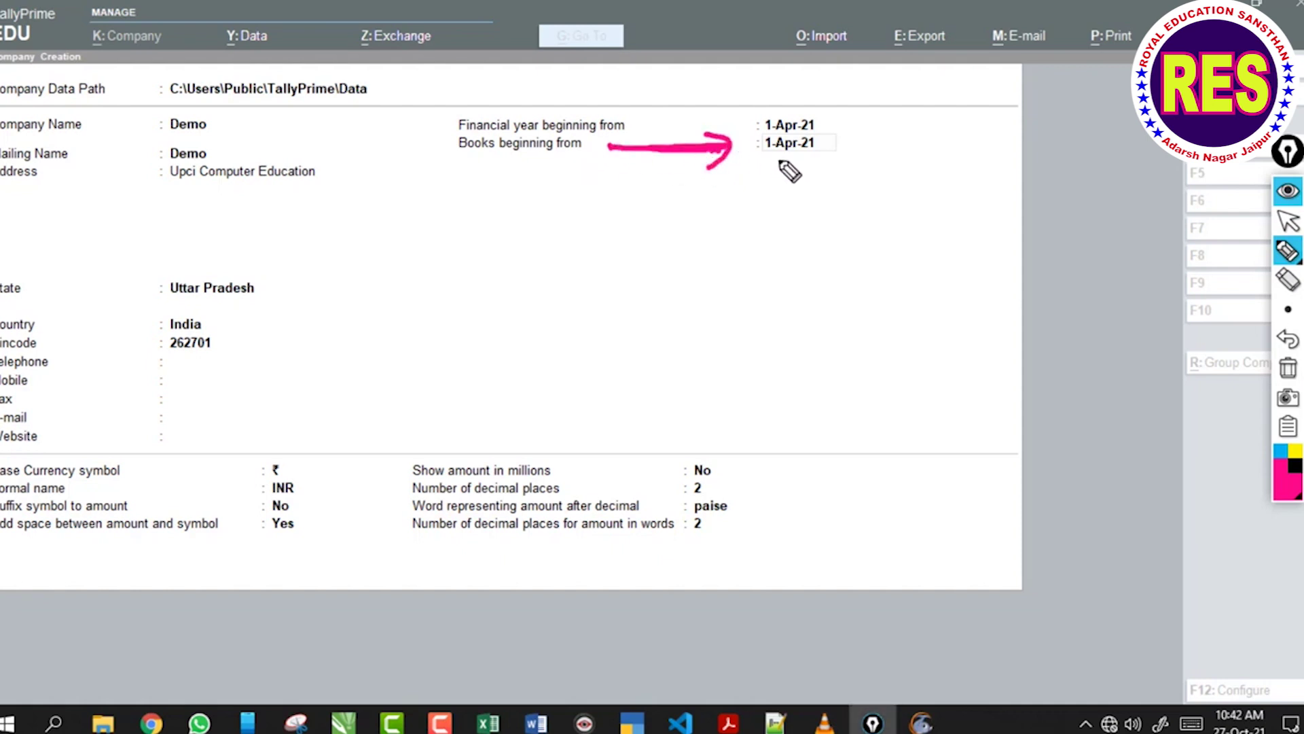
pyautogui.moveTo(734, 222)
pyautogui.mouseDown()
pyautogui.moveTo(737, 260)
pyautogui.moveTo(770, 232)
pyautogui.mouseUp()
pyautogui.moveTo(778, 217)
pyautogui.mouseDown()
pyautogui.moveTo(805, 232)
pyautogui.moveTo(806, 253)
pyautogui.mouseUp()
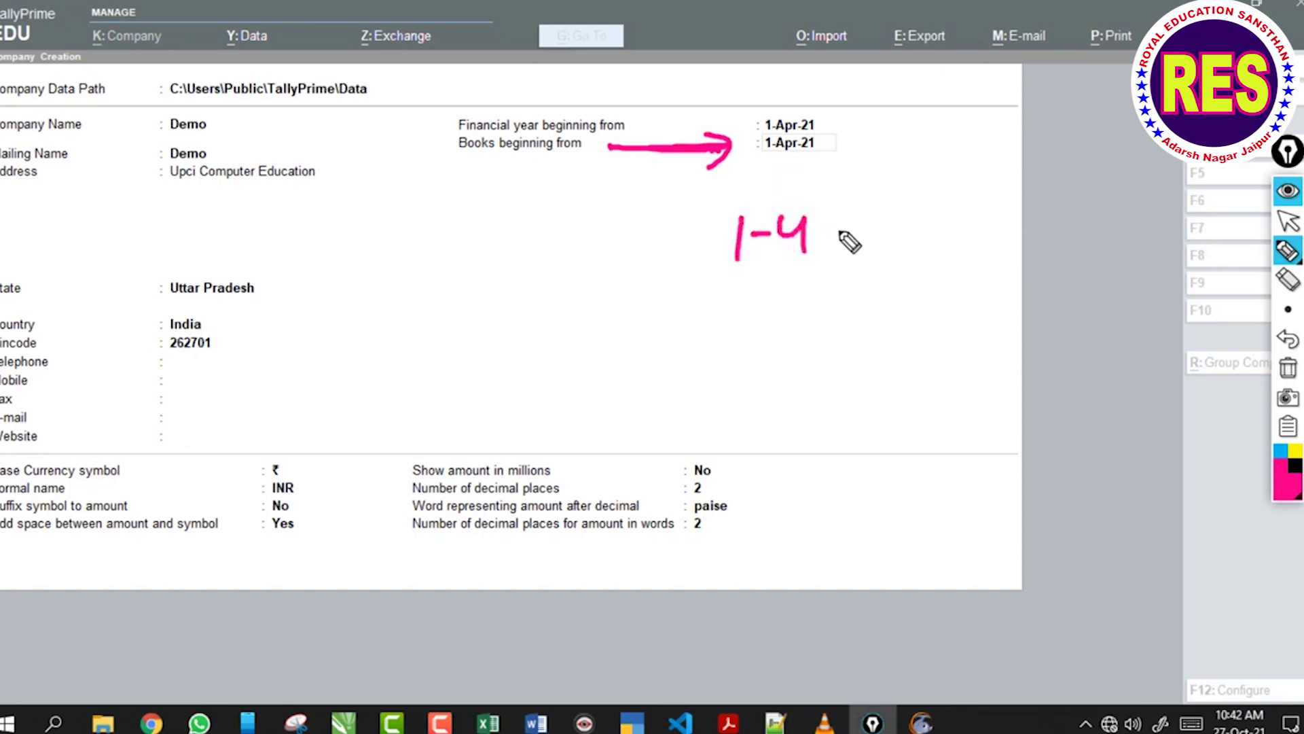
pyautogui.moveTo(742, 313)
pyautogui.mouseDown()
pyautogui.moveTo(736, 358)
pyautogui.moveTo(822, 331)
pyautogui.mouseUp()
pyautogui.moveTo(823, 312); pyautogui.dragTo(820, 350)
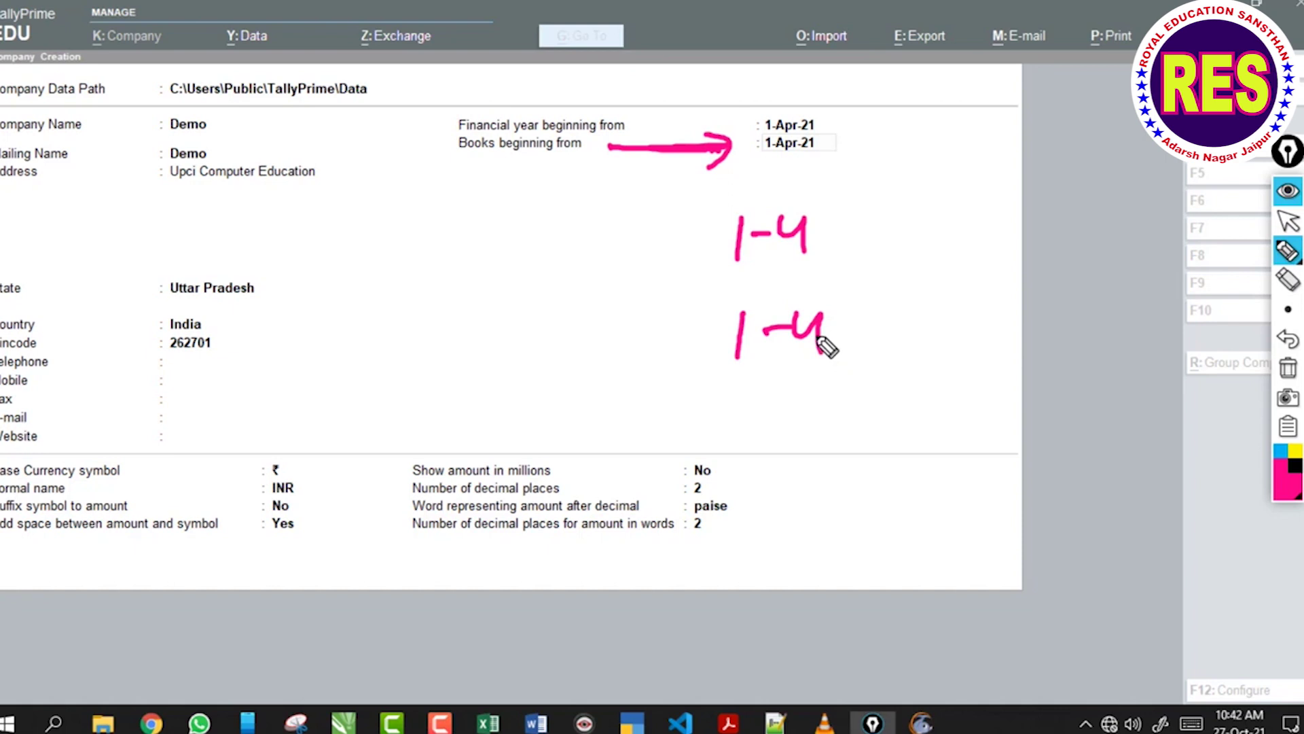
pyautogui.click(1286, 373)
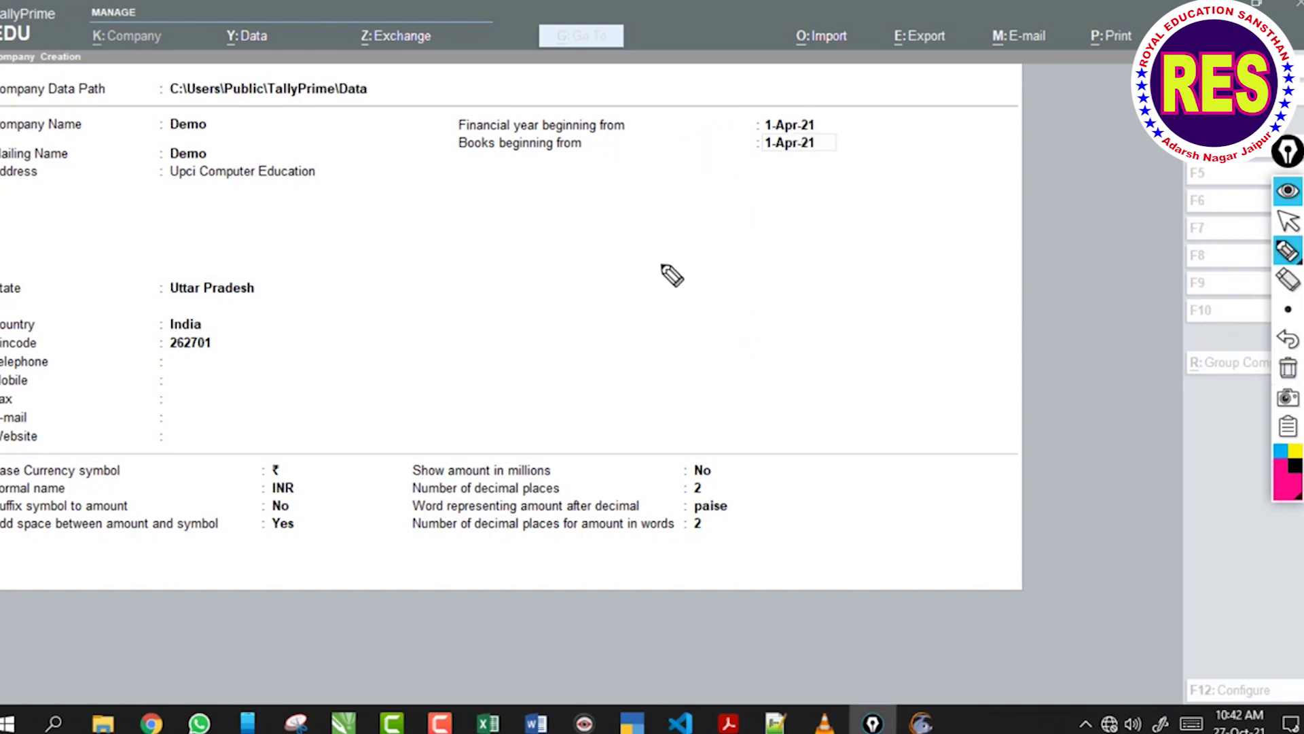
pyautogui.moveTo(788, 163)
pyautogui.mouseDown()
pyautogui.moveTo(748, 144)
pyautogui.moveTo(744, 157)
pyautogui.moveTo(875, 149)
pyautogui.moveTo(738, 166)
pyautogui.moveTo(885, 161)
pyautogui.mouseUp()
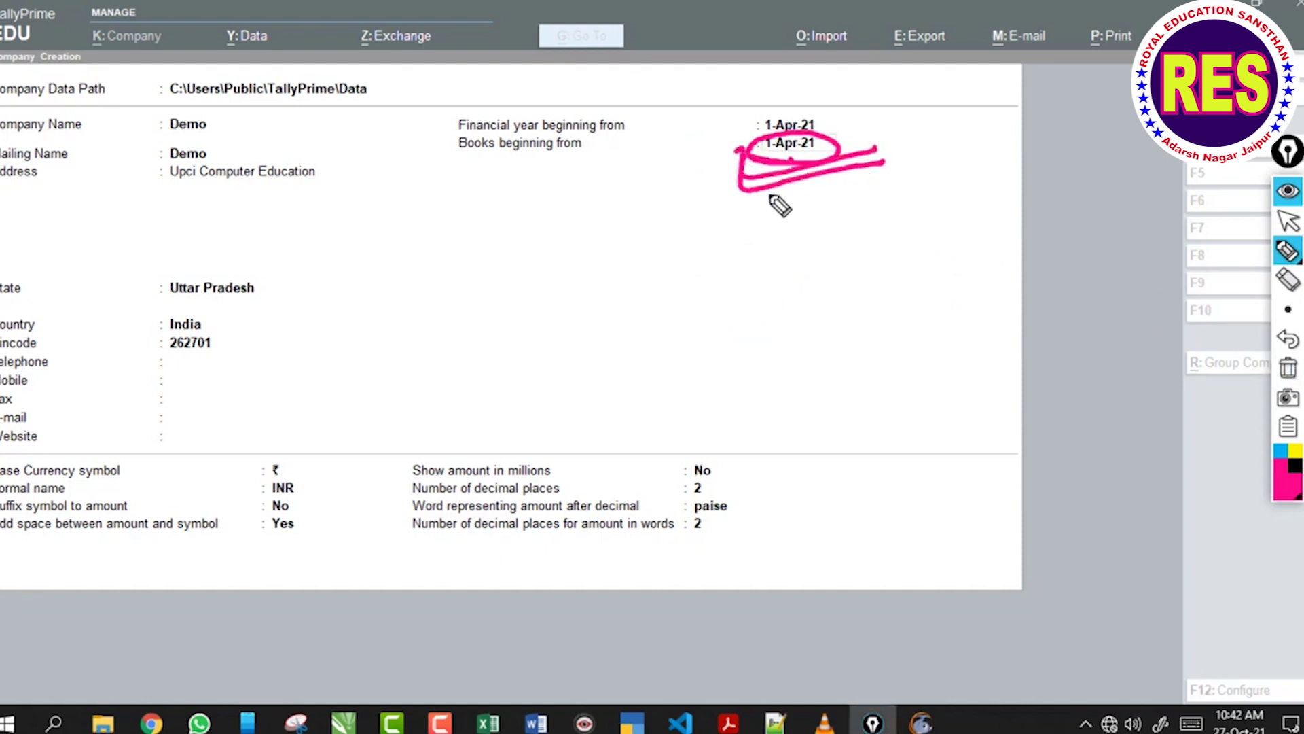
pyautogui.click(1287, 369)
# Return to the form and enter 27-10 as the books beginning date.
pyautogui.click(1287, 221)
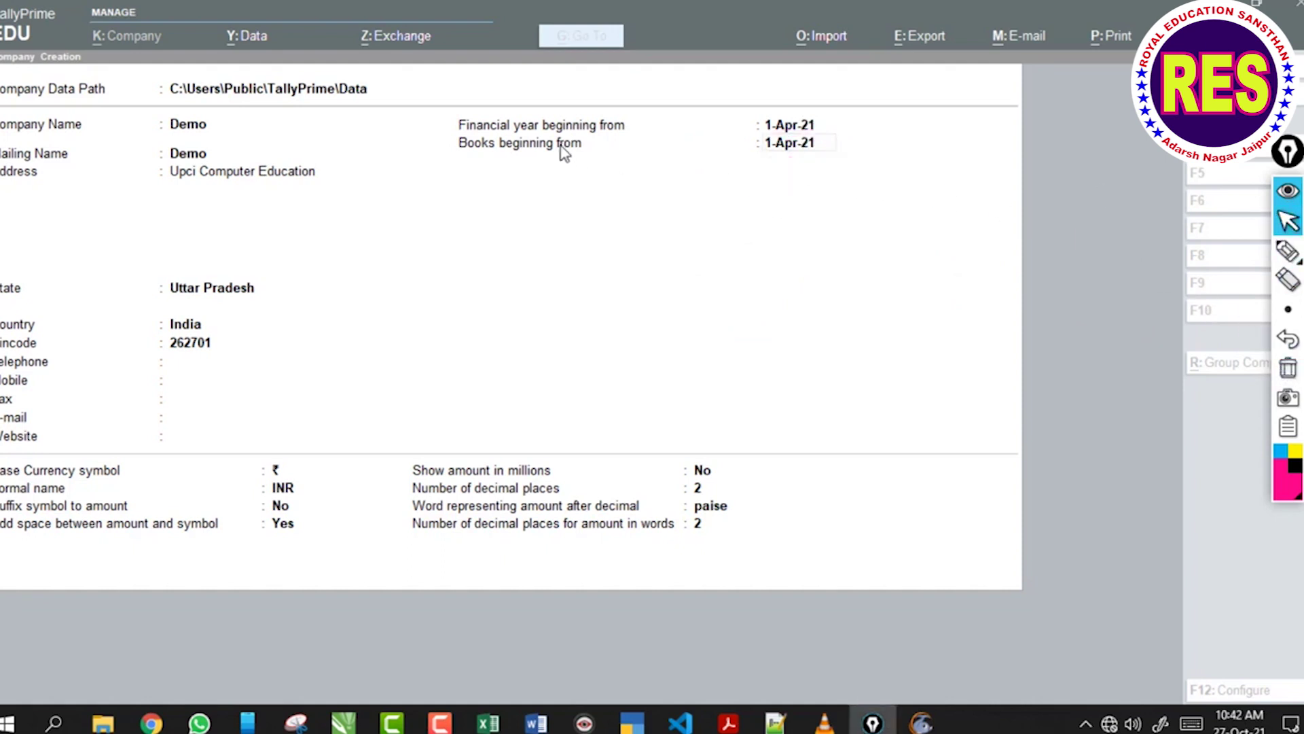
pyautogui.click(787, 153)
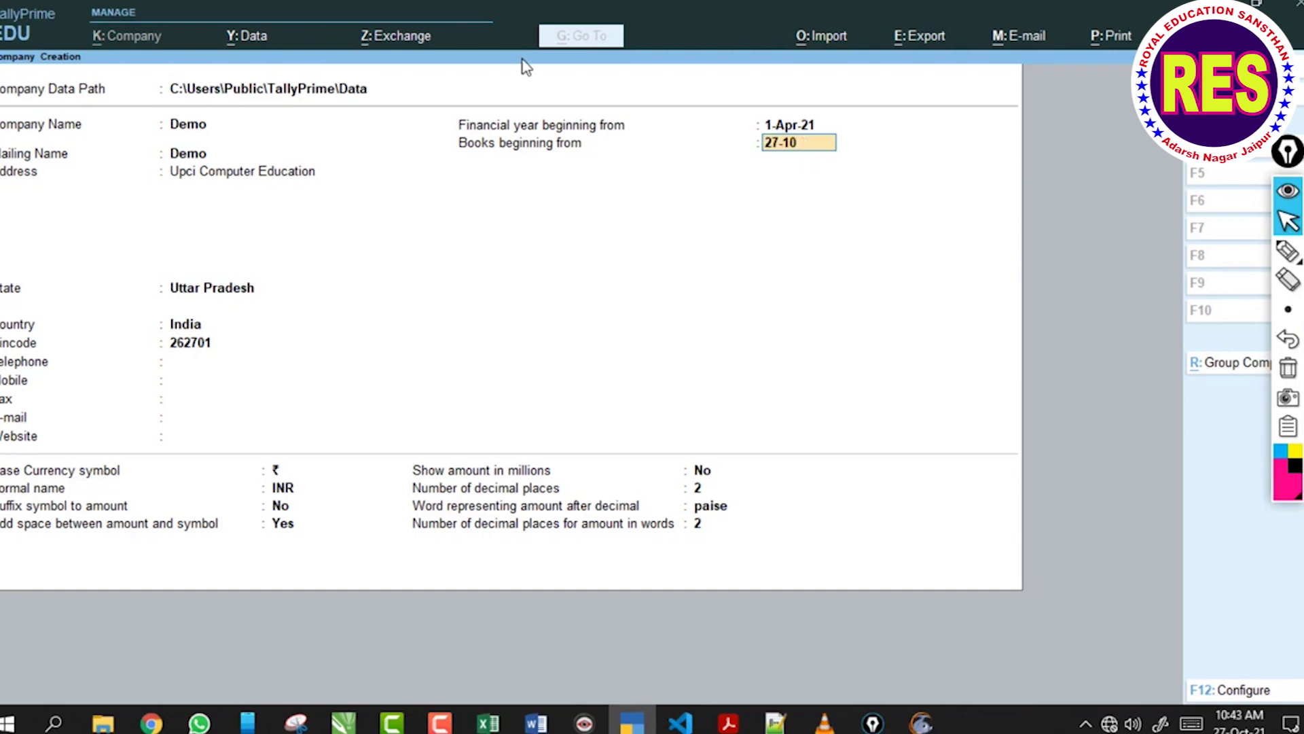
# Underline the books beginning date, circle the EDU label with an arrow leading from it, and clear the annotations.
pyautogui.click(1287, 251)
pyautogui.moveTo(745, 161)
pyautogui.mouseDown()
pyautogui.moveTo(776, 136)
pyautogui.moveTo(789, 166)
pyautogui.mouseUp()
pyautogui.click(1286, 369)
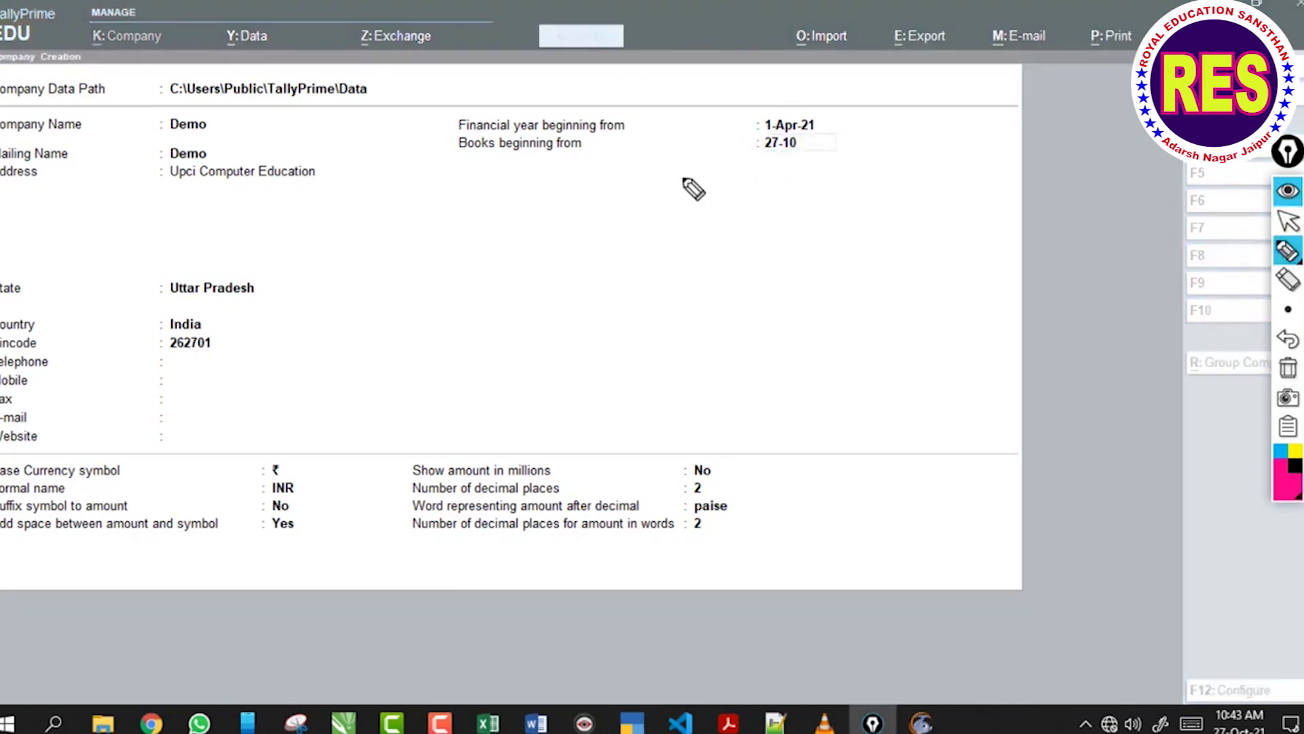
pyautogui.moveTo(41, 4)
pyautogui.mouseDown()
pyautogui.moveTo(0, 20)
pyautogui.moveTo(48, 50)
pyautogui.moveTo(0, 19)
pyautogui.moveTo(603, 90)
pyautogui.moveTo(611, 108)
pyautogui.moveTo(598, 103)
pyautogui.mouseUp()
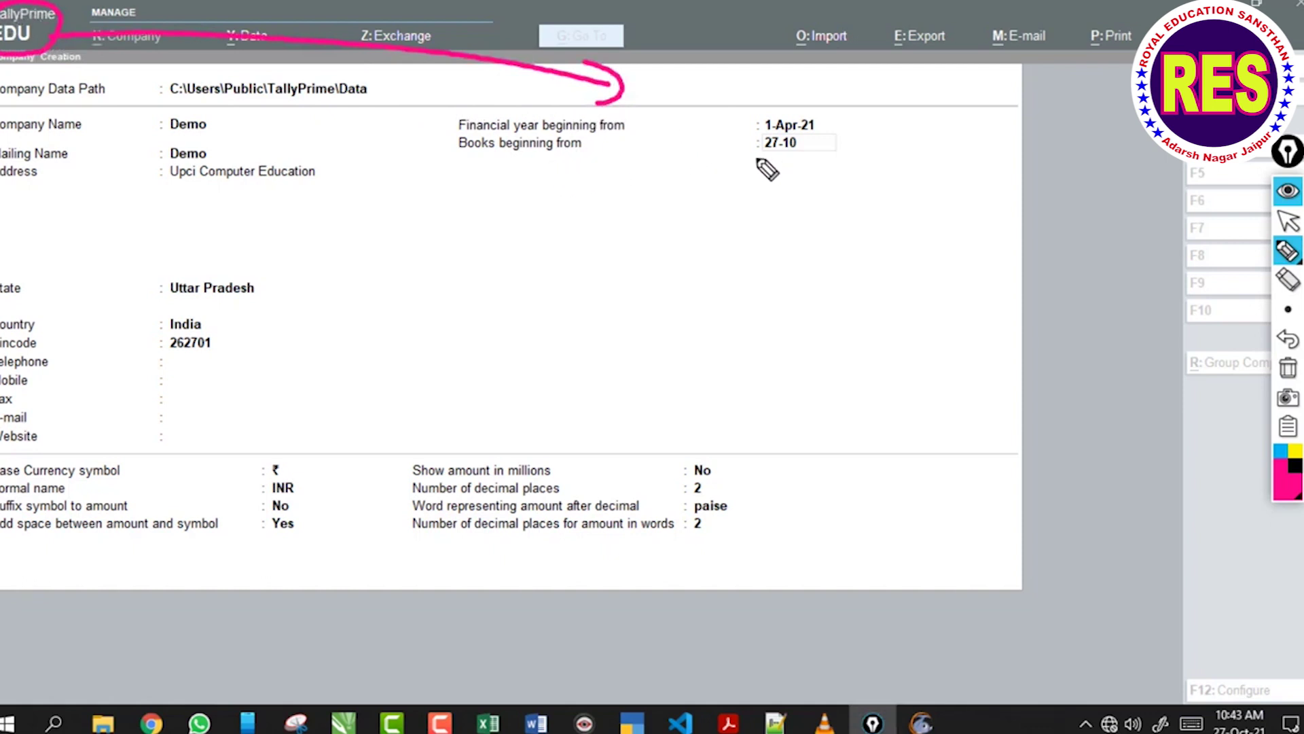
pyautogui.click(1286, 367)
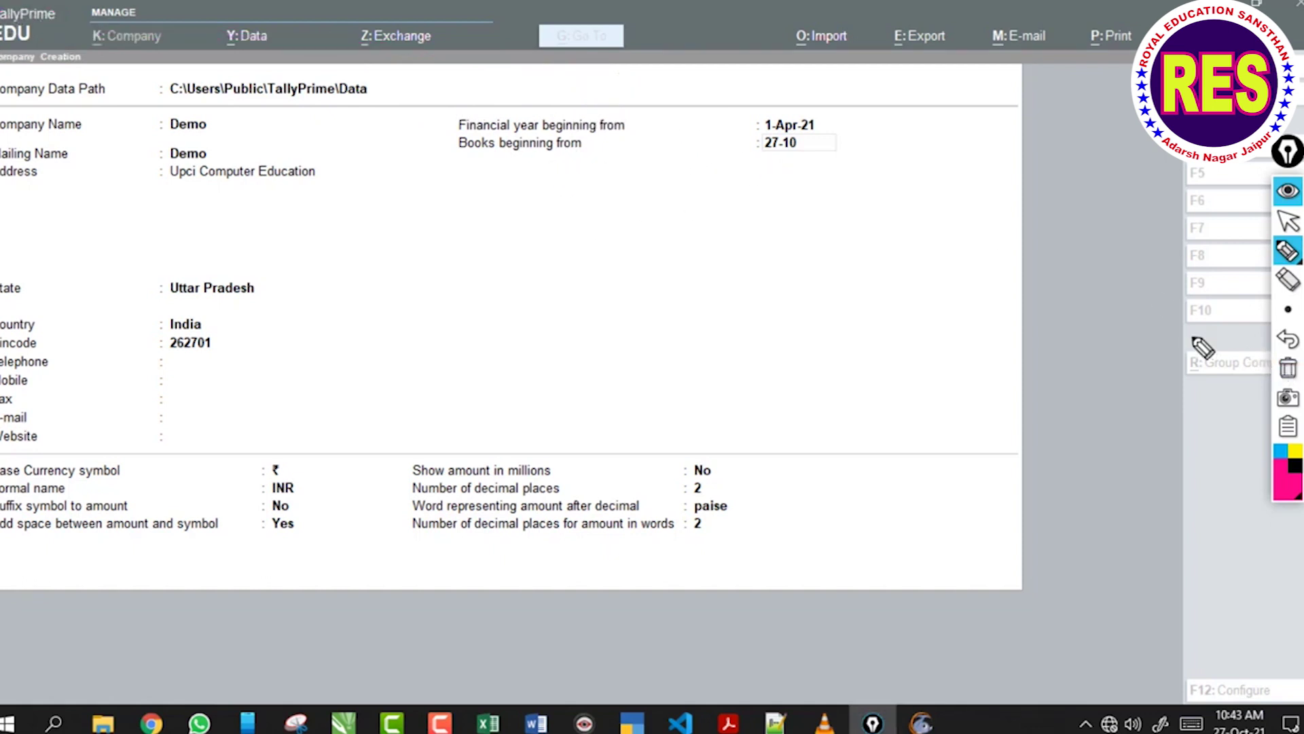
# Handwrite 1, 2, 30 and 31 inside an oval with an arrow beside it, and clear the annotations.
pyautogui.moveTo(565, 225)
pyautogui.mouseDown()
pyautogui.moveTo(562, 268)
pyautogui.moveTo(605, 246)
pyautogui.mouseUp()
pyautogui.moveTo(548, 304); pyautogui.dragTo(571, 327)
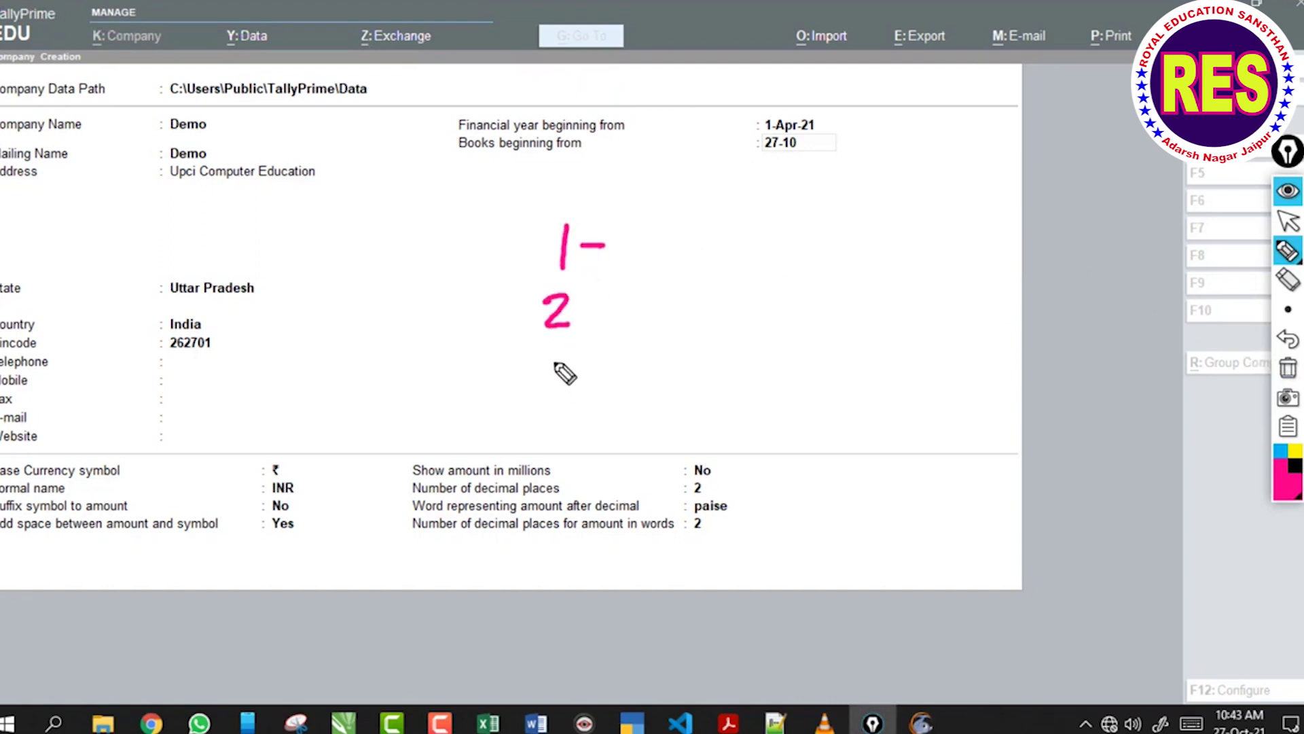
pyautogui.moveTo(536, 367)
pyautogui.mouseDown()
pyautogui.moveTo(534, 403)
pyautogui.moveTo(586, 374)
pyautogui.moveTo(547, 464)
pyautogui.mouseUp()
pyautogui.moveTo(597, 418); pyautogui.dragTo(590, 462)
pyautogui.moveTo(642, 200)
pyautogui.mouseDown()
pyautogui.moveTo(707, 422)
pyautogui.moveTo(669, 217)
pyautogui.mouseUp()
pyautogui.moveTo(720, 309); pyautogui.dragTo(784, 296)
pyautogui.moveTo(754, 266)
pyautogui.mouseDown()
pyautogui.moveTo(808, 306)
pyautogui.moveTo(783, 324)
pyautogui.mouseUp()
pyautogui.moveTo(774, 383); pyautogui.dragTo(826, 372)
pyautogui.moveTo(791, 379)
pyautogui.mouseDown()
pyautogui.moveTo(794, 416)
pyautogui.moveTo(918, 377)
pyautogui.mouseUp()
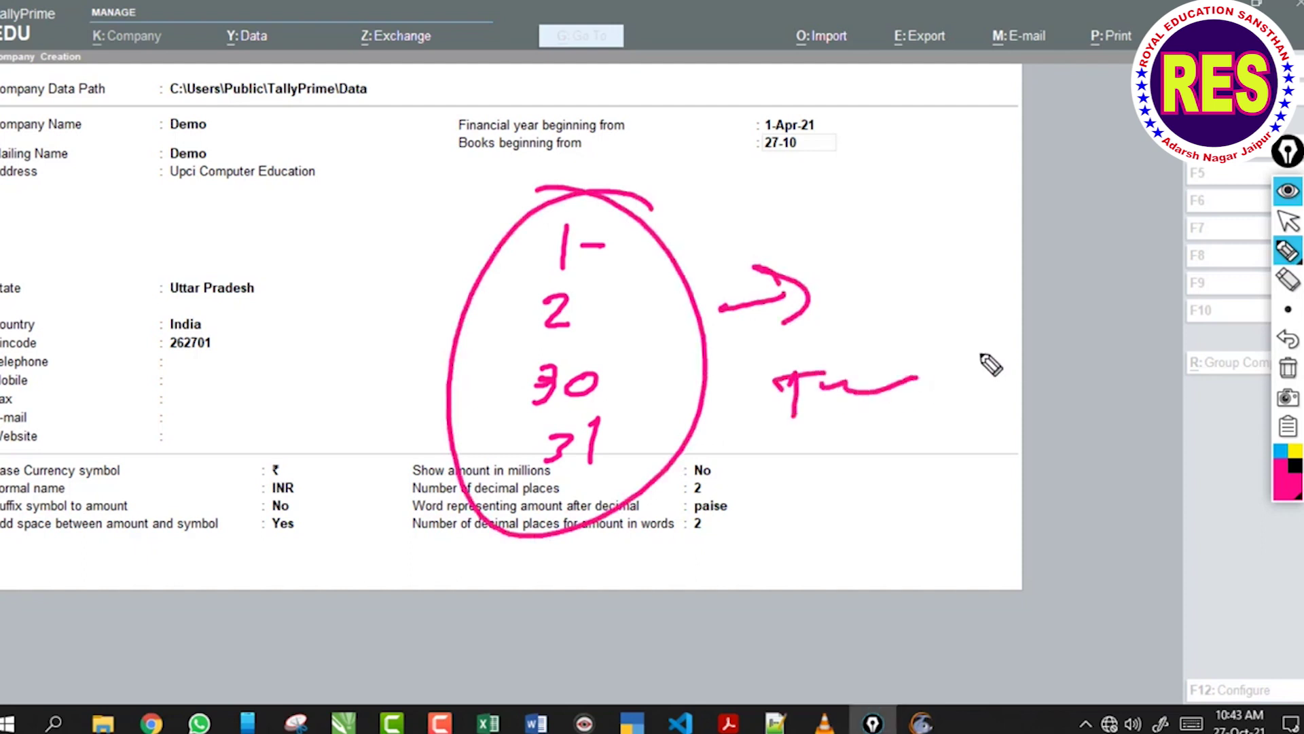
pyautogui.click(1288, 370)
# Return to the form and set the books beginning date to 1-Apr-21.
pyautogui.click(1277, 226)
pyautogui.click(796, 161)
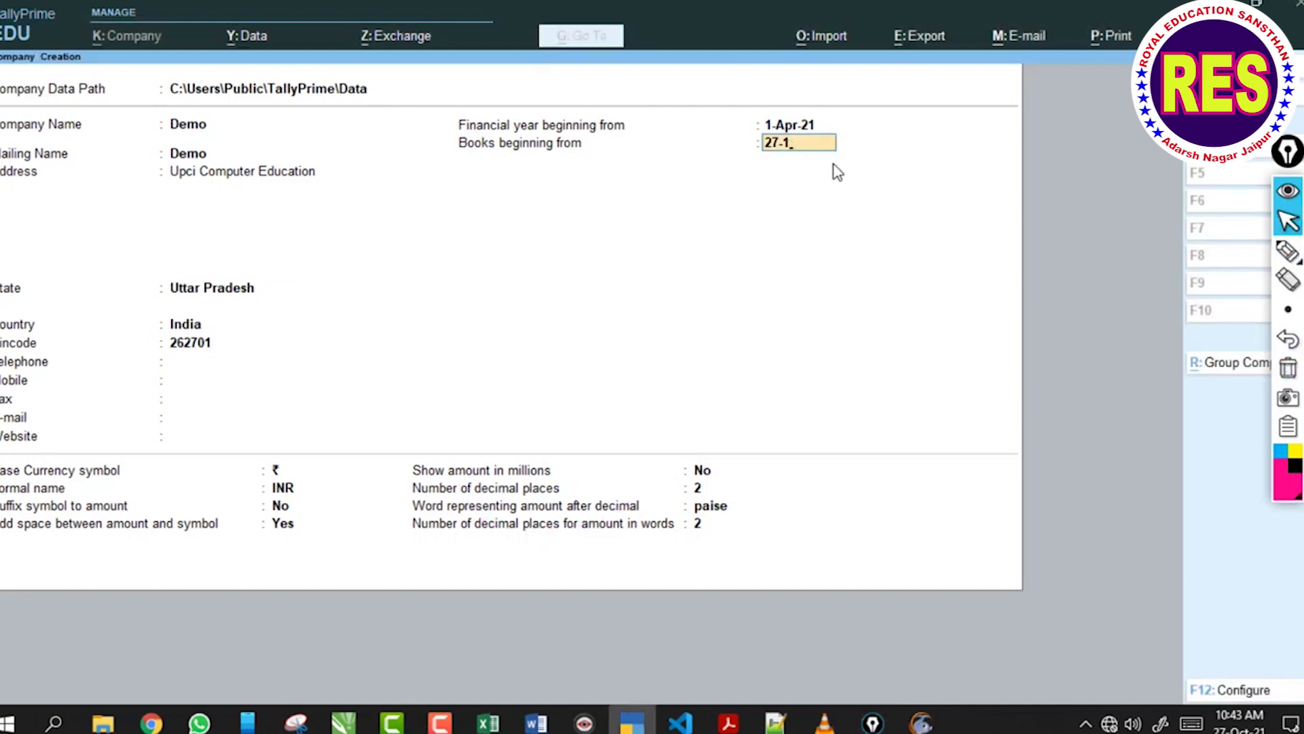
pyautogui.press('BackSpace')
pyautogui.press('BackSpace')
pyautogui.press('Return')
# Circle the financial year and books beginning dates with the annotation pen, clear the marks, and return to the form.
pyautogui.click(1288, 252)
pyautogui.moveTo(767, 166)
pyautogui.mouseDown()
pyautogui.moveTo(722, 129)
pyautogui.moveTo(822, 178)
pyautogui.mouseUp()
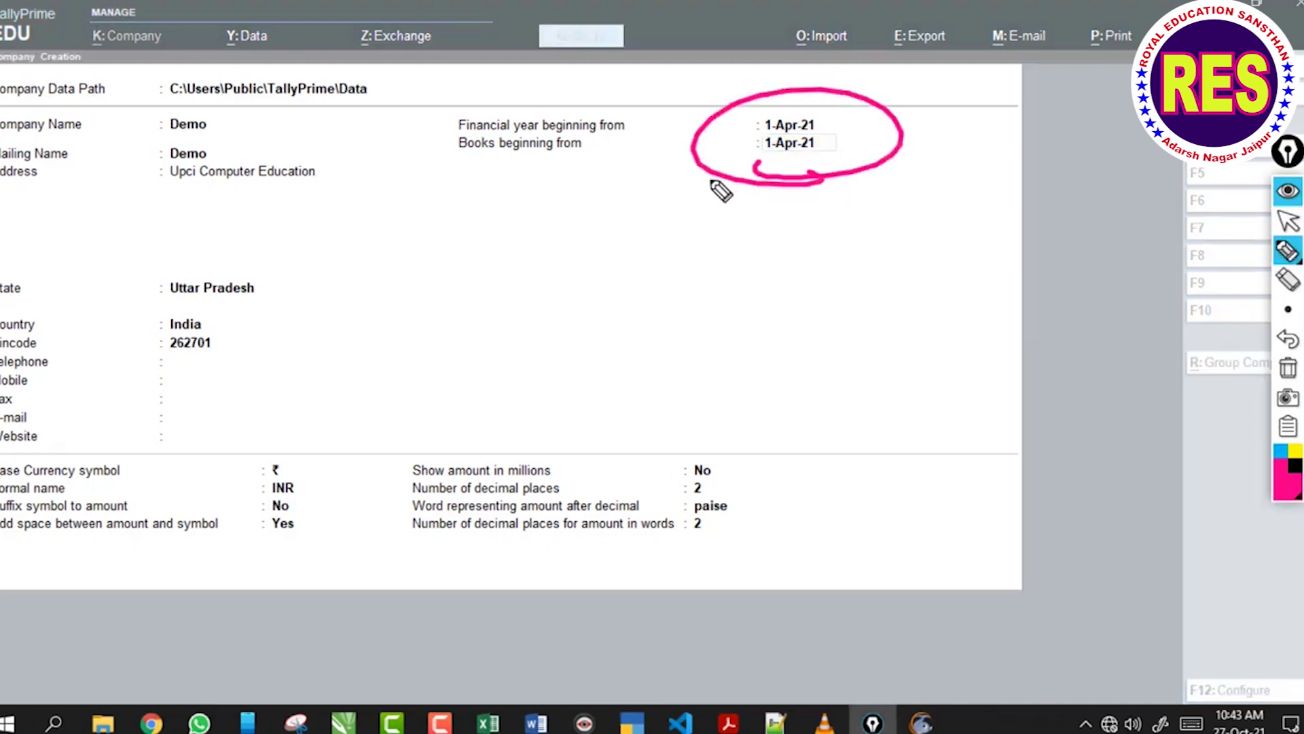
pyautogui.click(1288, 368)
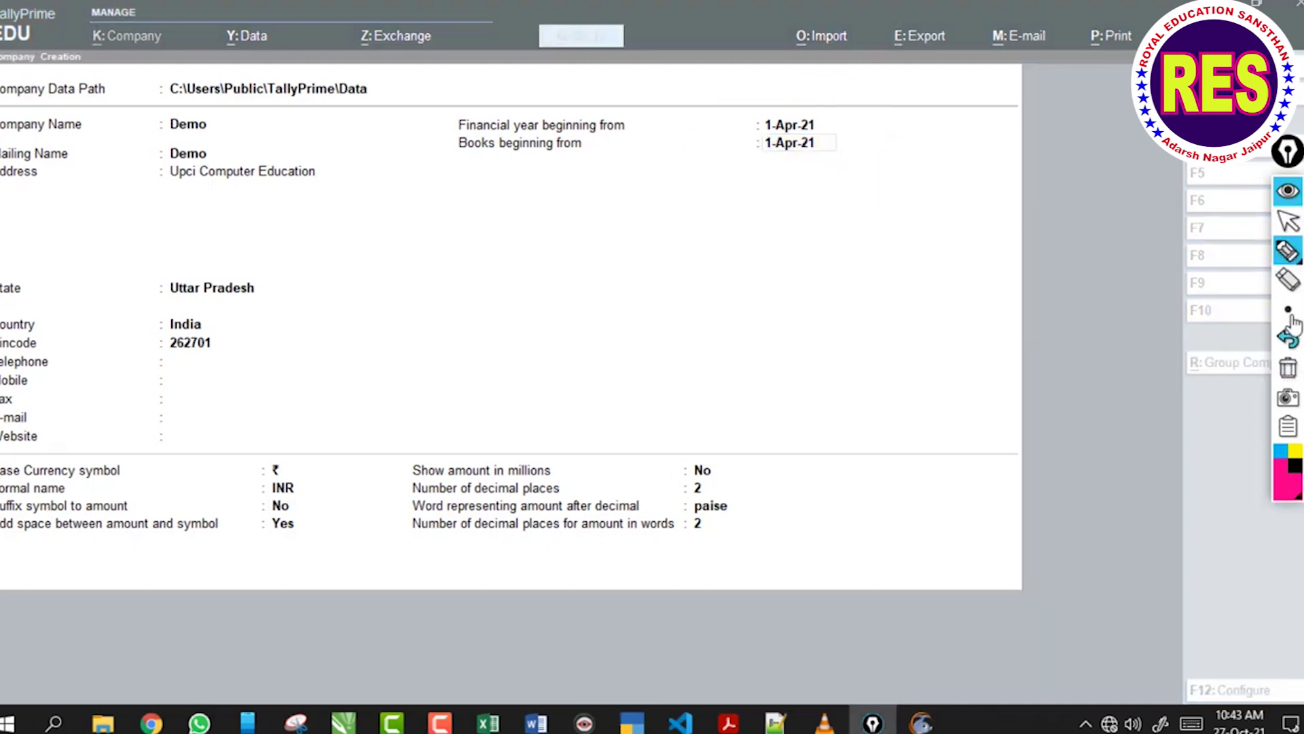
pyautogui.click(1288, 223)
pyautogui.click(747, 344)
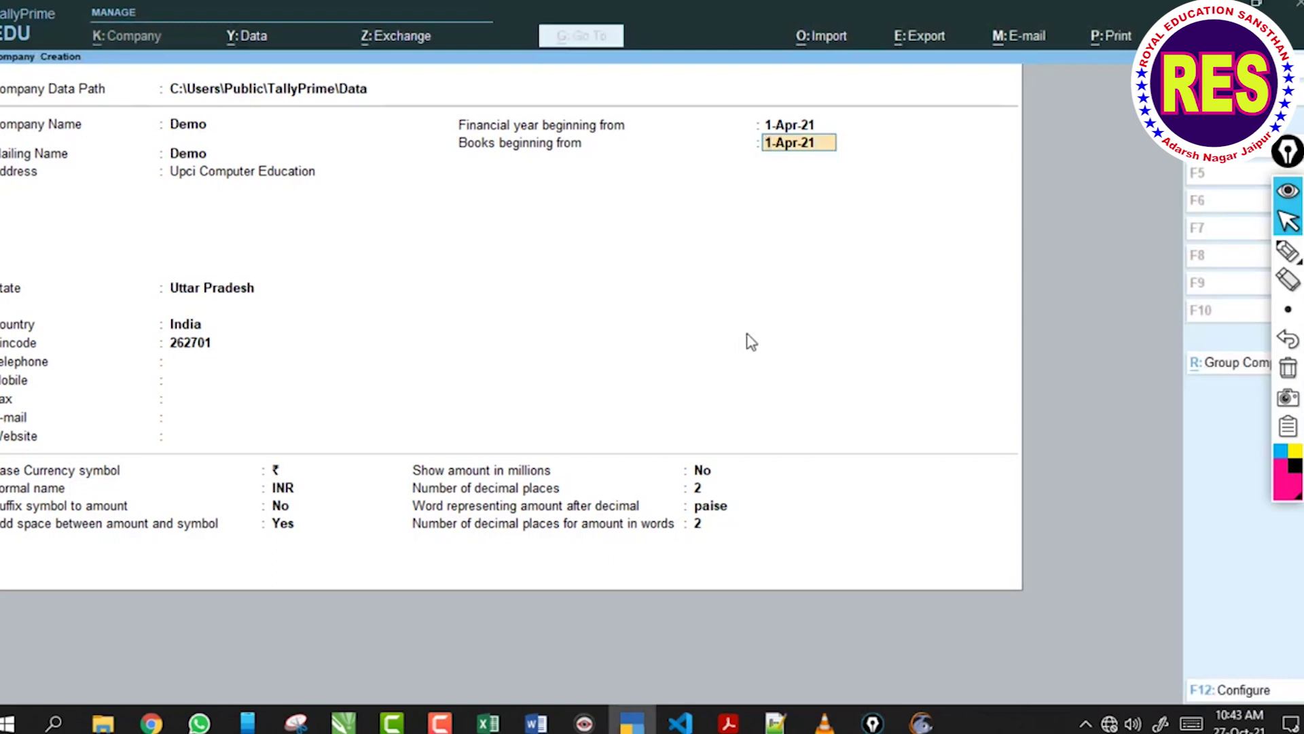
pyautogui.press('Return')
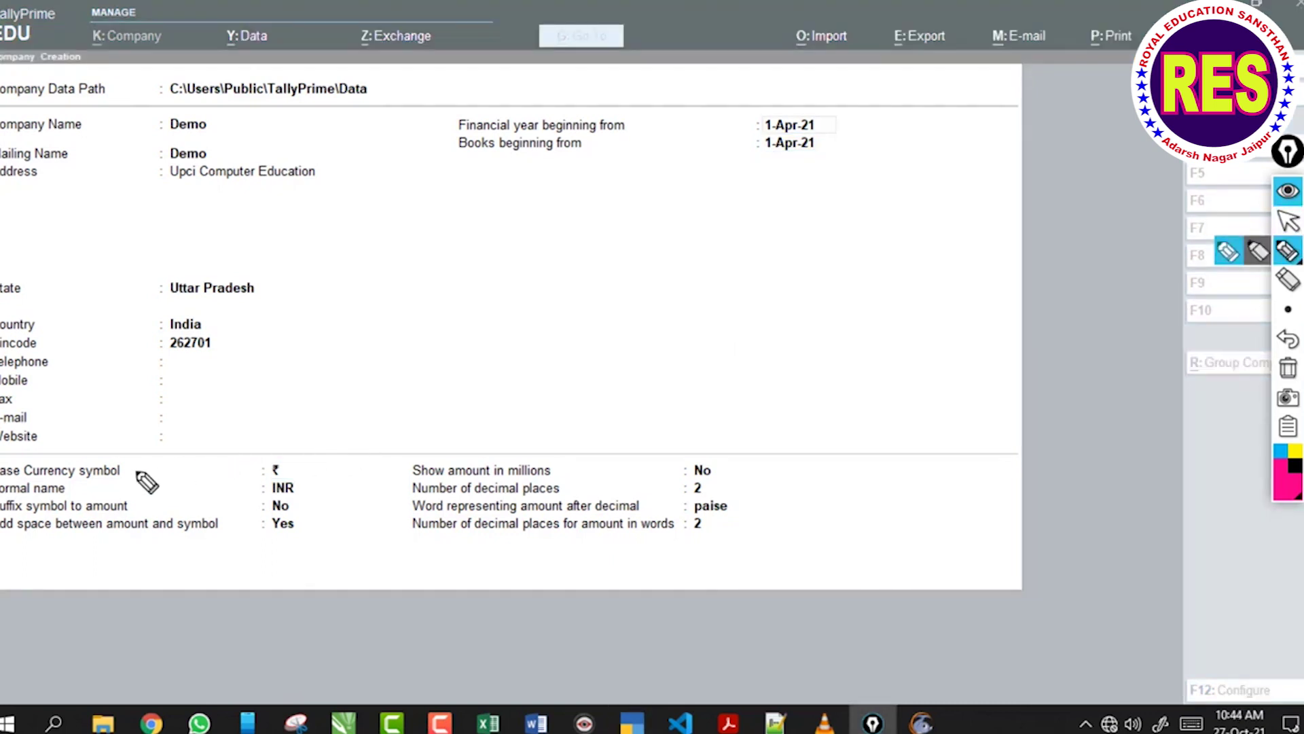
# Point arrows at the base currency symbol, mark the option for suffixing the symbol to the amount, and clear the annotations.
pyautogui.moveTo(151, 468); pyautogui.dragTo(205, 486)
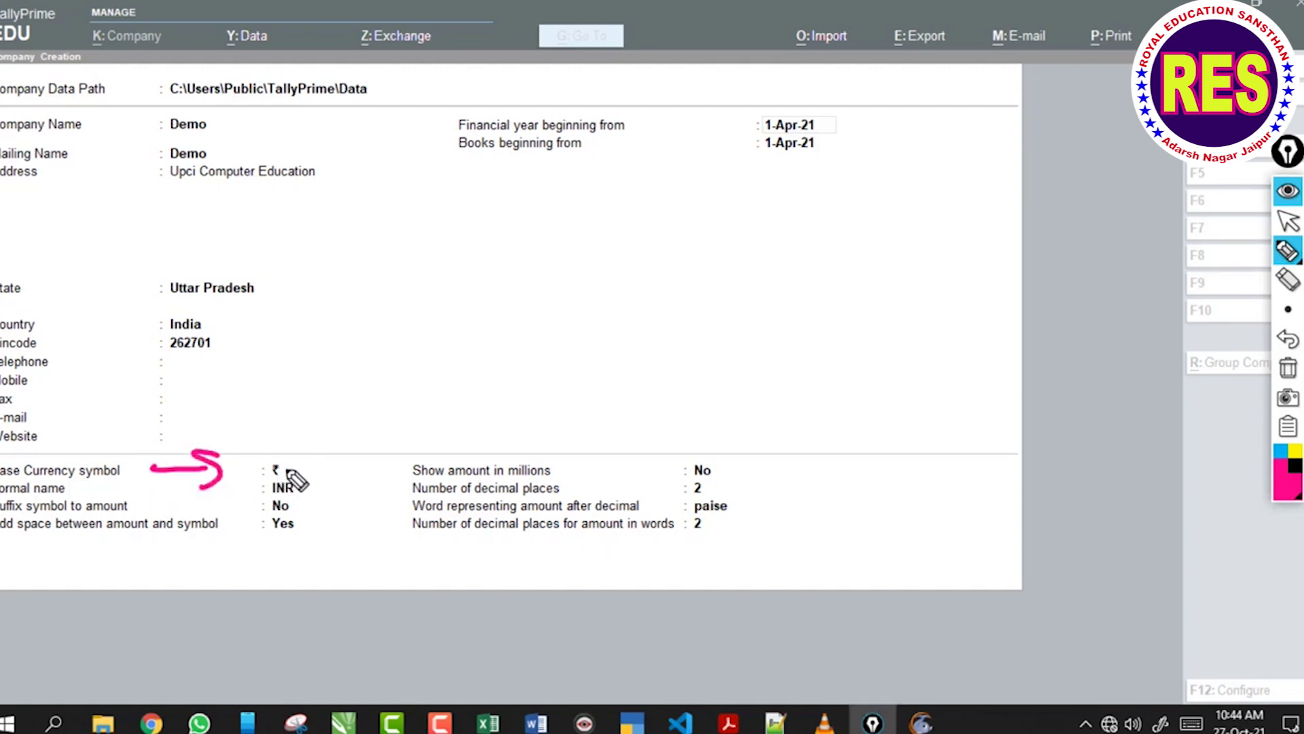
pyautogui.moveTo(284, 470)
pyautogui.mouseDown()
pyautogui.moveTo(324, 459)
pyautogui.moveTo(324, 480)
pyautogui.mouseUp()
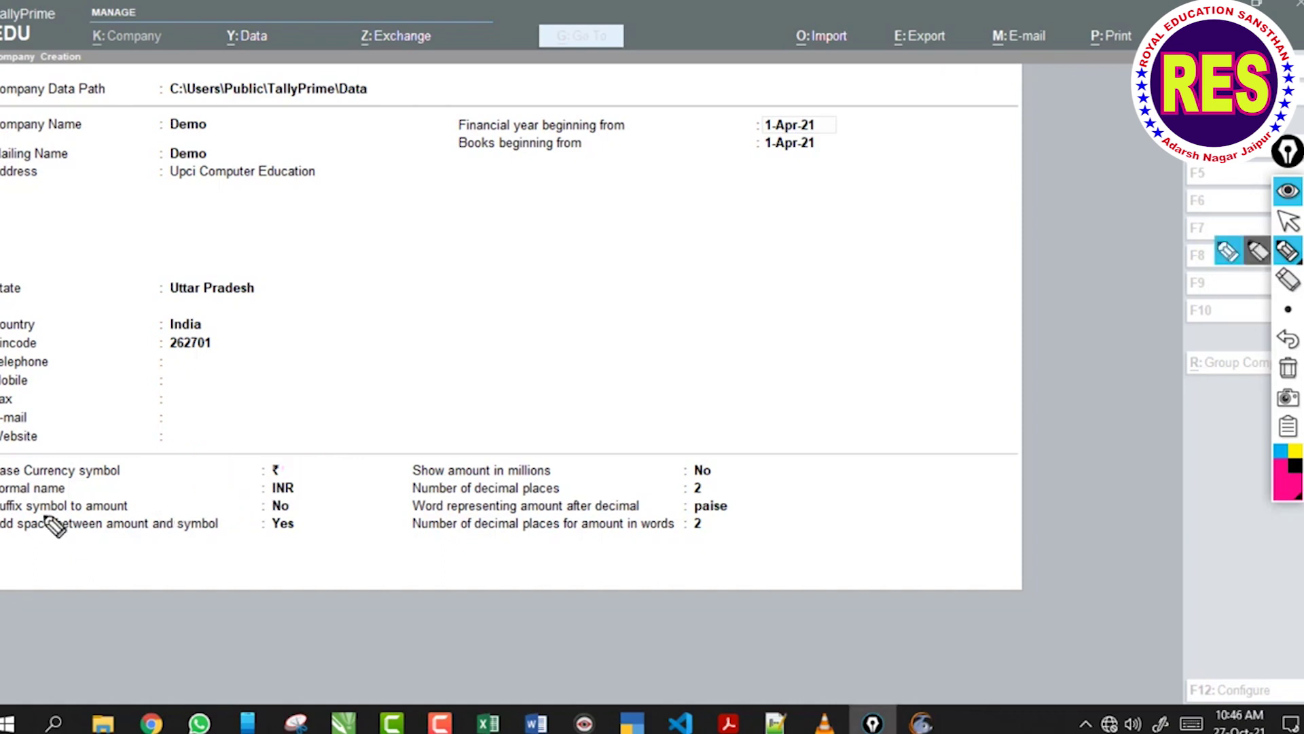
pyautogui.moveTo(17, 525)
pyautogui.mouseDown()
pyautogui.moveTo(136, 513)
pyautogui.moveTo(163, 523)
pyautogui.mouseUp()
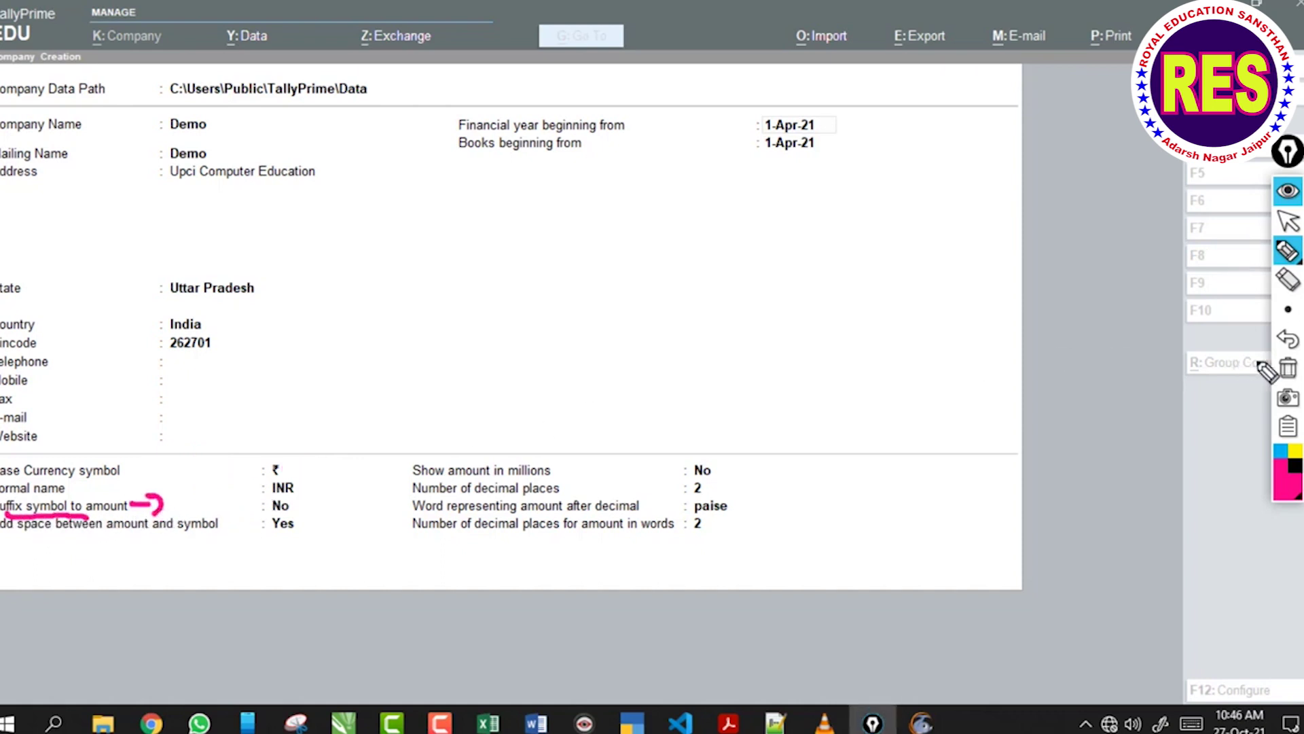
pyautogui.click(1287, 367)
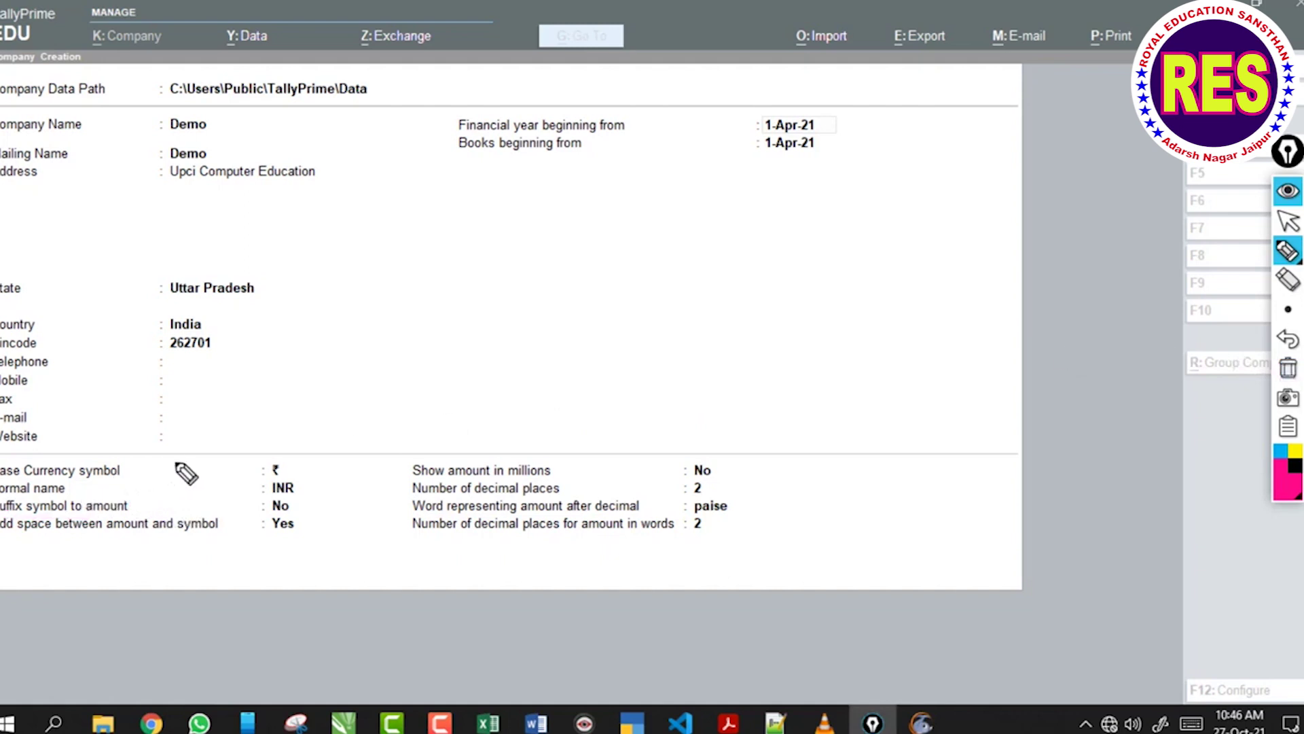
# Handwrite 500.50 ₹ as a suffix symbol example, mark the matching option and its value, and clear the annotations.
pyautogui.moveTo(488, 210)
pyautogui.mouseDown()
pyautogui.moveTo(469, 218)
pyautogui.moveTo(467, 249)
pyautogui.mouseUp()
pyautogui.moveTo(515, 220)
pyautogui.mouseDown()
pyautogui.moveTo(518, 238)
pyautogui.moveTo(514, 221)
pyautogui.mouseUp()
pyautogui.moveTo(548, 218); pyautogui.dragTo(551, 220)
pyautogui.click(587, 226)
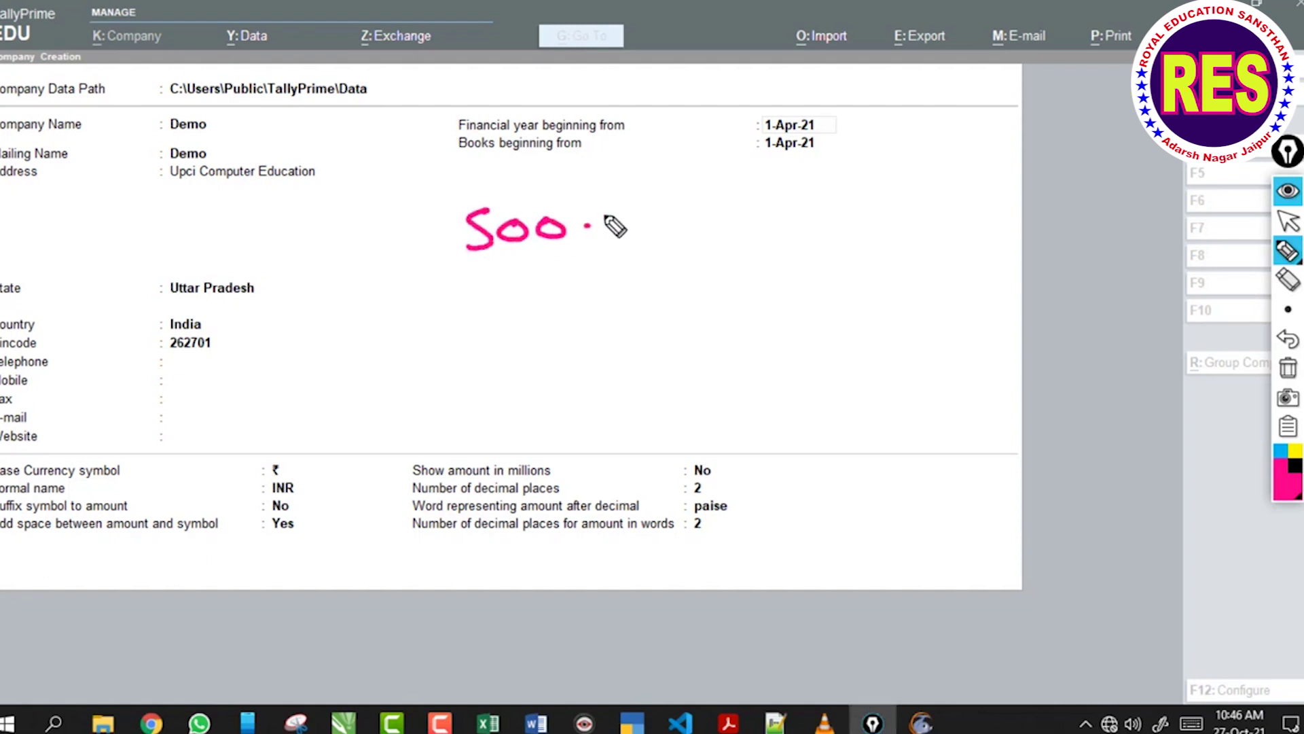
pyautogui.moveTo(642, 201)
pyautogui.mouseDown()
pyautogui.moveTo(613, 239)
pyautogui.moveTo(664, 216)
pyautogui.moveTo(681, 249)
pyautogui.mouseUp()
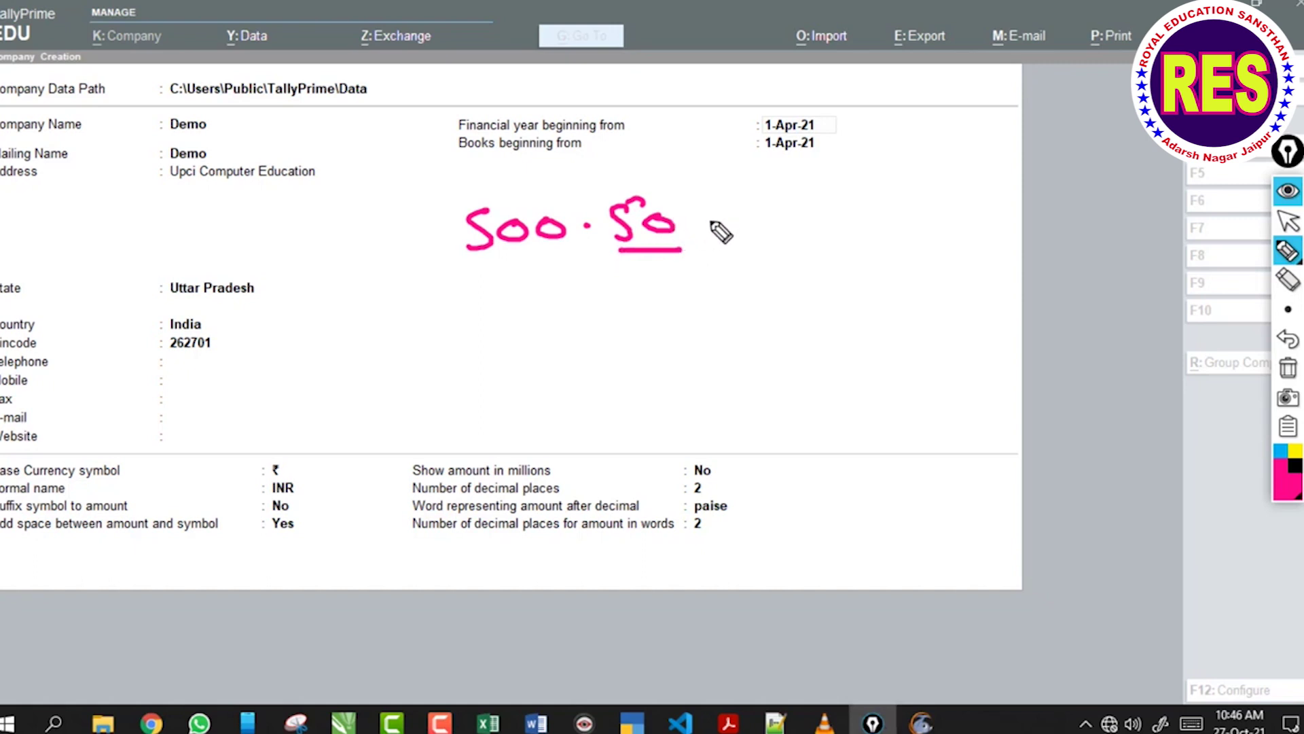
pyautogui.moveTo(711, 203)
pyautogui.mouseDown()
pyautogui.moveTo(714, 233)
pyautogui.moveTo(728, 234)
pyautogui.moveTo(739, 202)
pyautogui.mouseUp()
pyautogui.moveTo(712, 216); pyautogui.dragTo(737, 216)
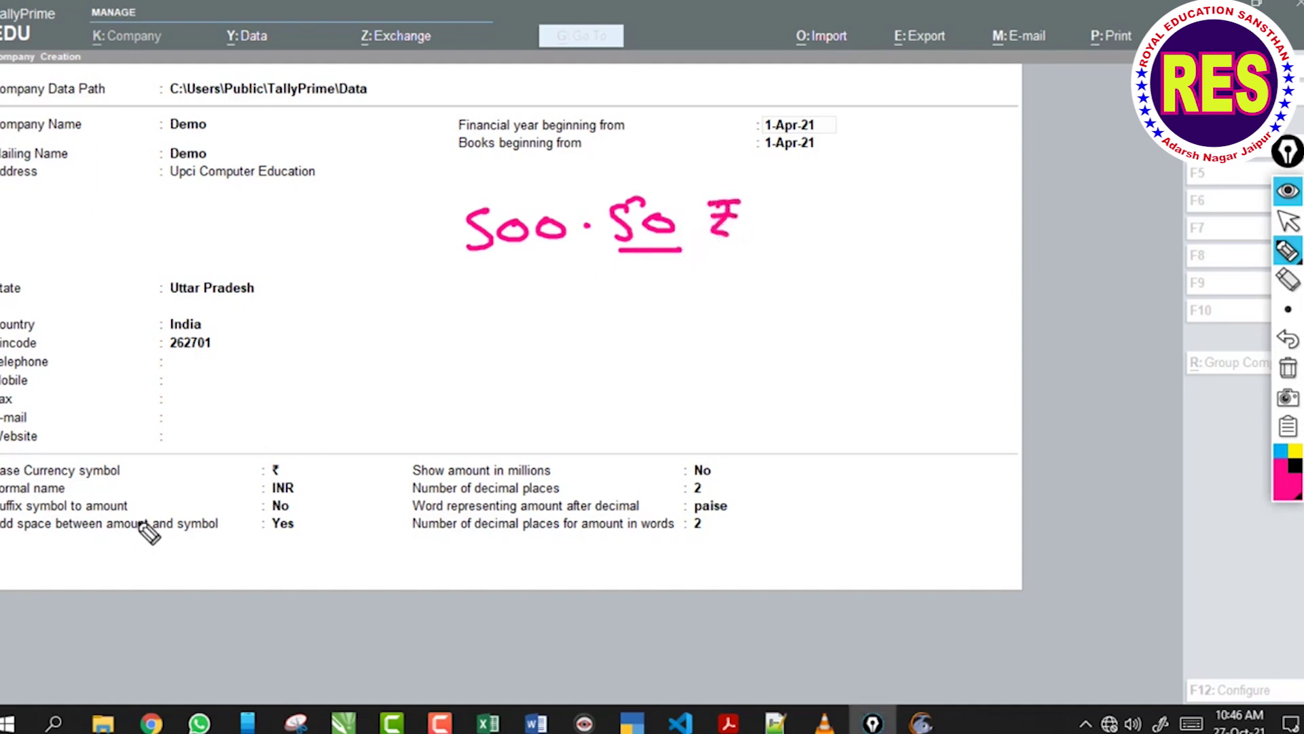
pyautogui.moveTo(91, 515); pyautogui.dragTo(119, 514)
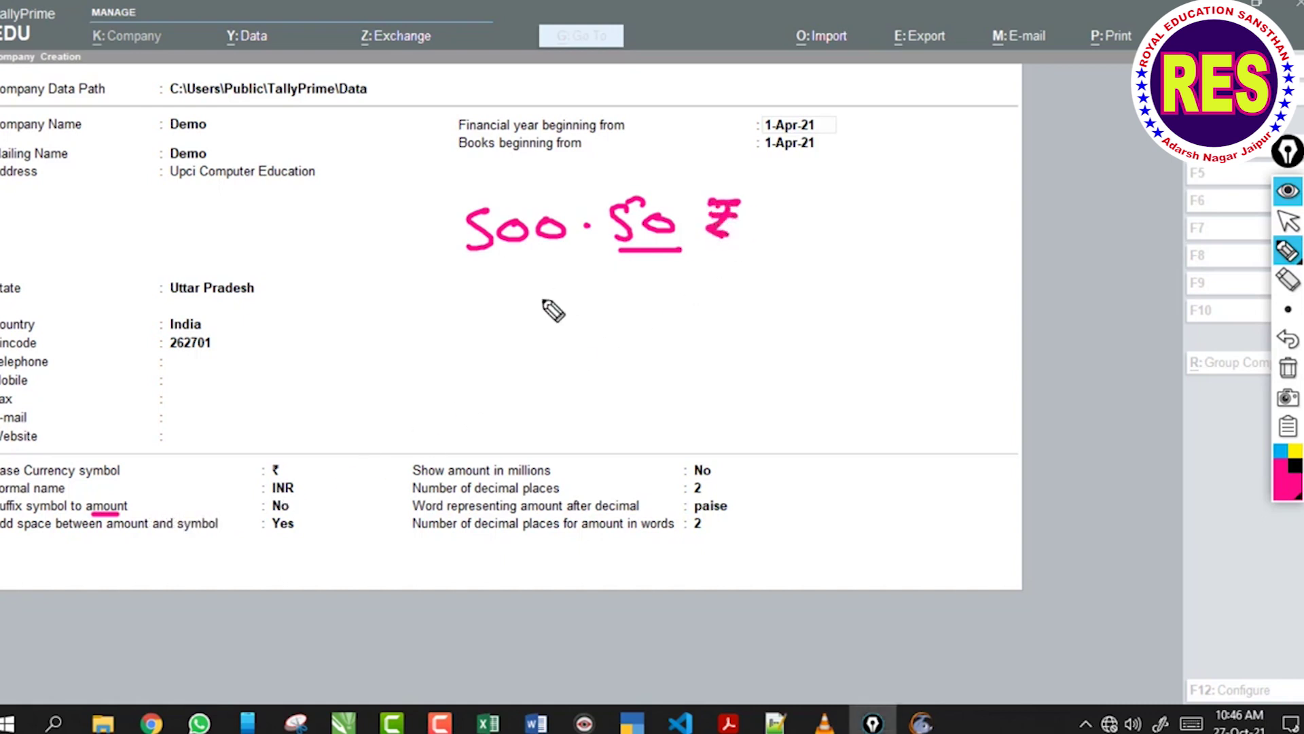
pyautogui.moveTo(289, 508); pyautogui.dragTo(321, 501)
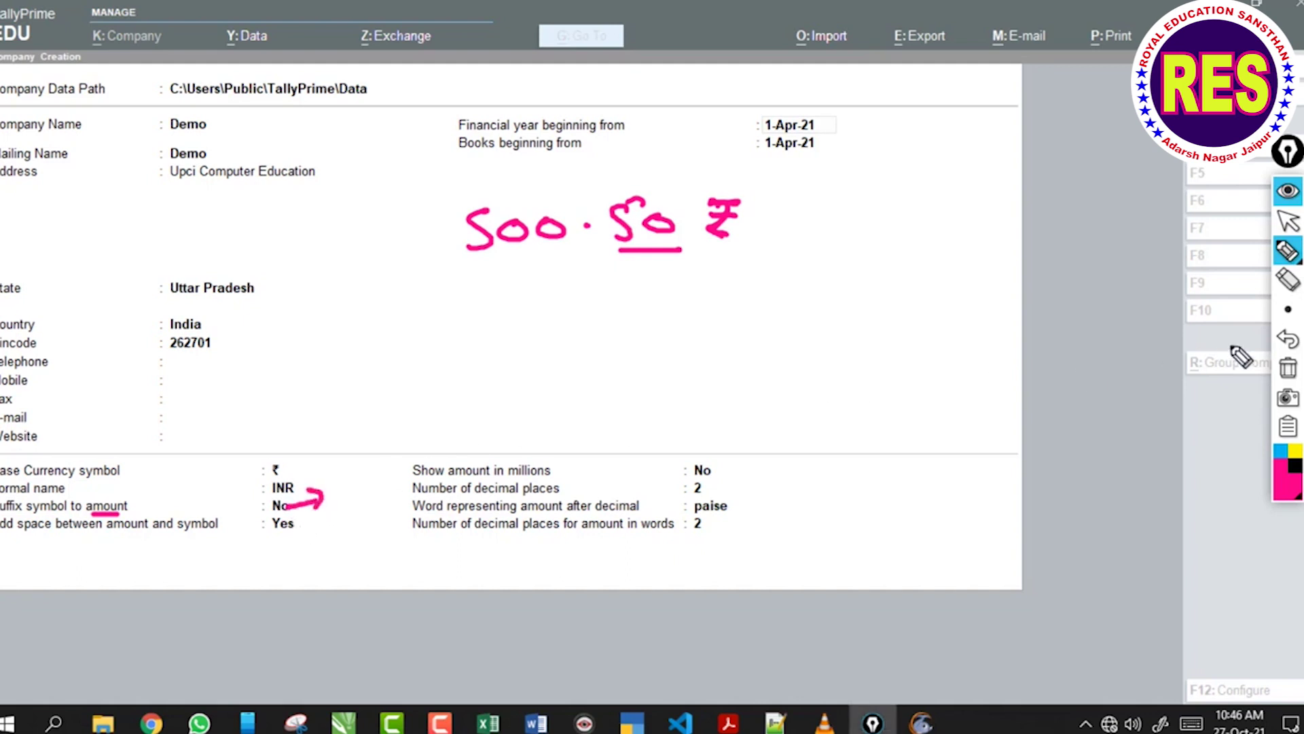
pyautogui.click(1288, 368)
# Underline the option for space between amount and symbol, handwrite 500.50 ₹ with the gap marked, and clear the annotations.
pyautogui.moveTo(9, 542); pyautogui.dragTo(100, 542)
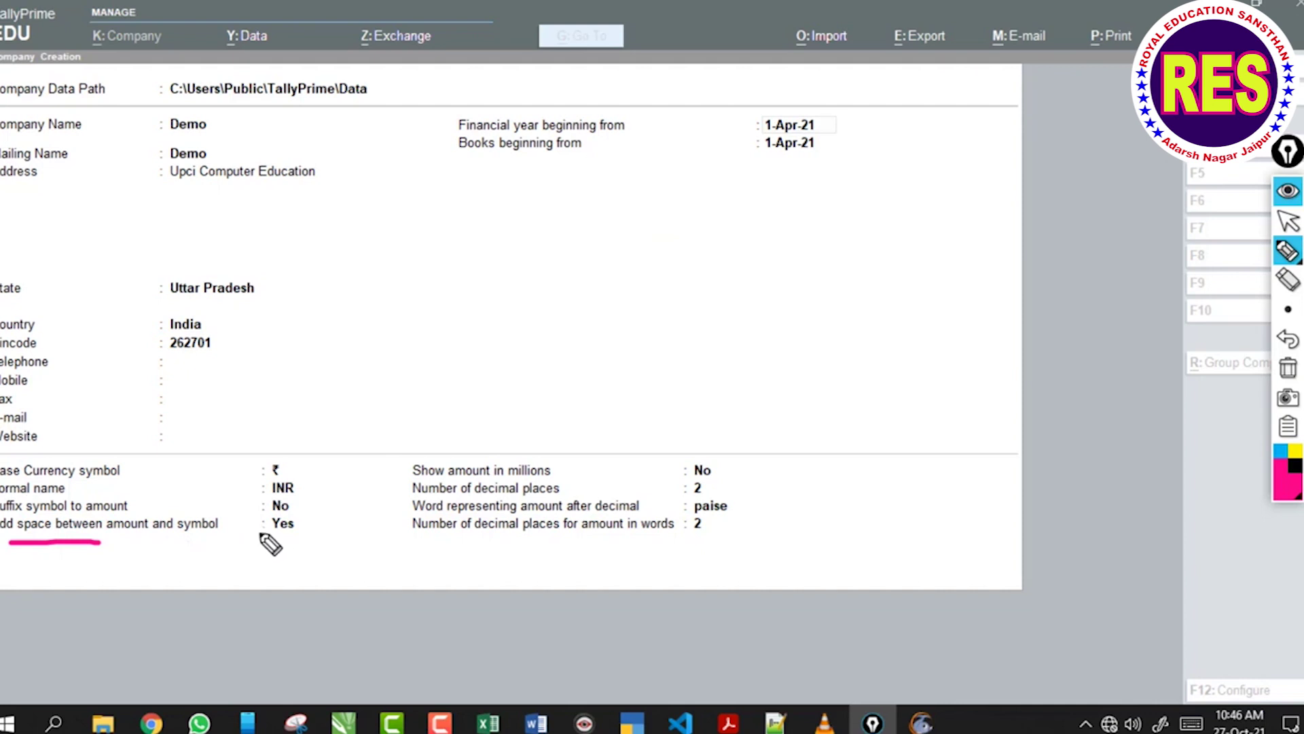
pyautogui.moveTo(487, 224)
pyautogui.mouseDown()
pyautogui.moveTo(473, 224)
pyautogui.moveTo(506, 259)
pyautogui.moveTo(669, 233)
pyautogui.moveTo(690, 232)
pyautogui.moveTo(690, 250)
pyautogui.mouseUp()
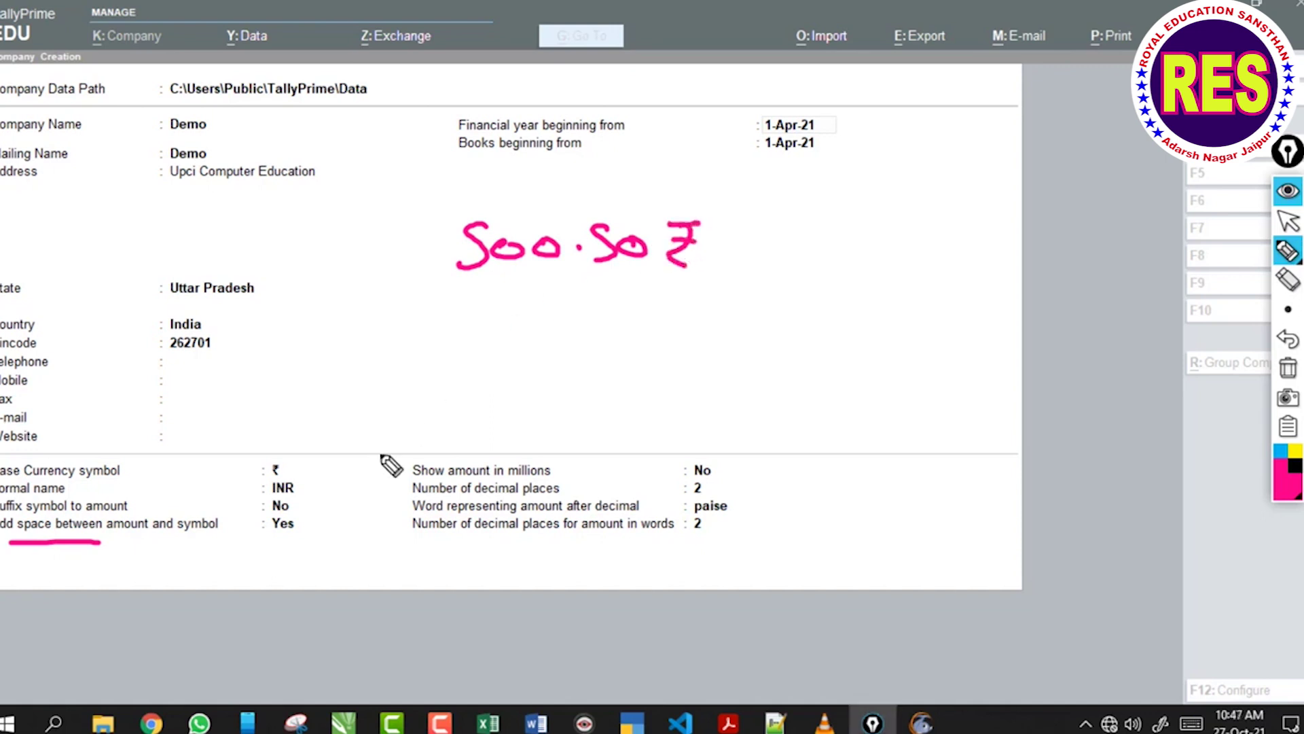
pyautogui.moveTo(293, 506); pyautogui.dragTo(302, 505)
pyautogui.moveTo(485, 275)
pyautogui.mouseDown()
pyautogui.moveTo(610, 275)
pyautogui.moveTo(663, 248)
pyautogui.mouseUp()
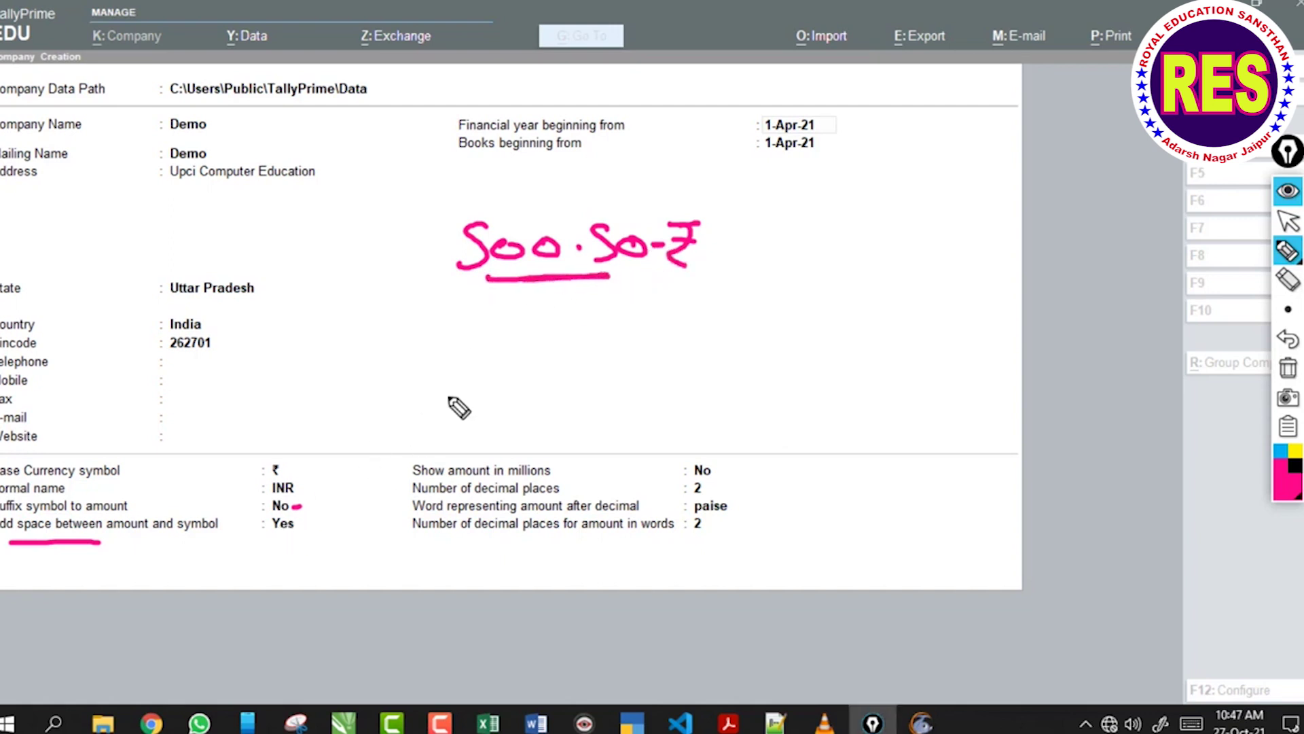
pyautogui.click(1288, 367)
# Return to the form and set the suffix symbol to amount option to Yes.
pyautogui.click(1288, 220)
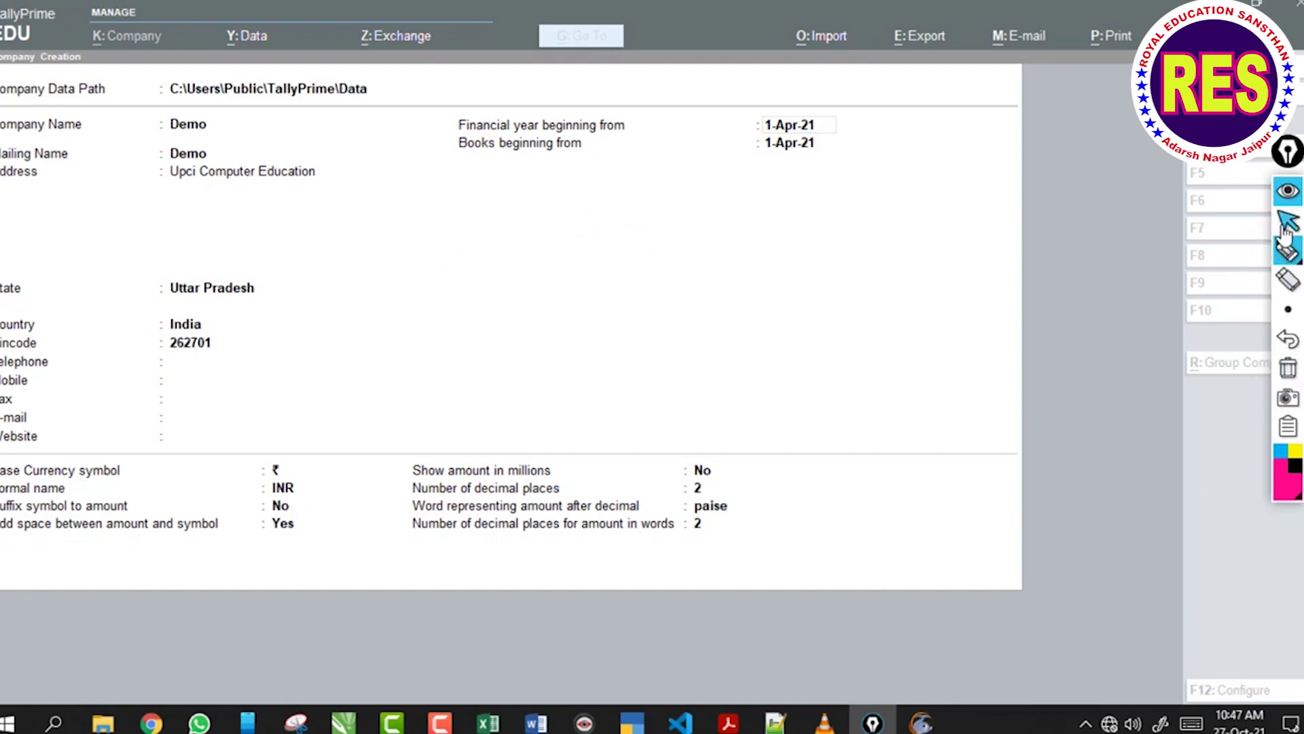
pyautogui.click(288, 514)
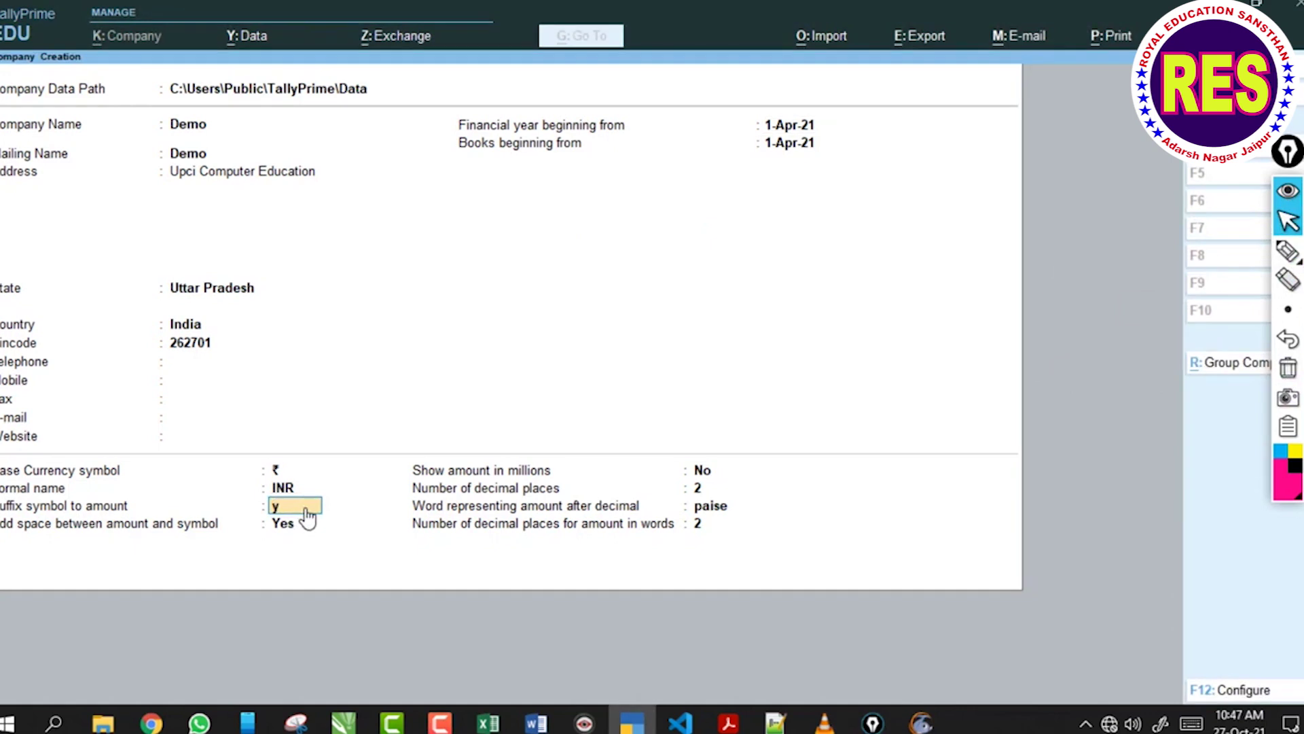
pyautogui.press('Return')
# Set both the suffix symbol to amount and the add space between amount and symbol options to No.
pyautogui.click(307, 509)
pyautogui.press('Return')
pyautogui.write('n')
pyautogui.press('Return')
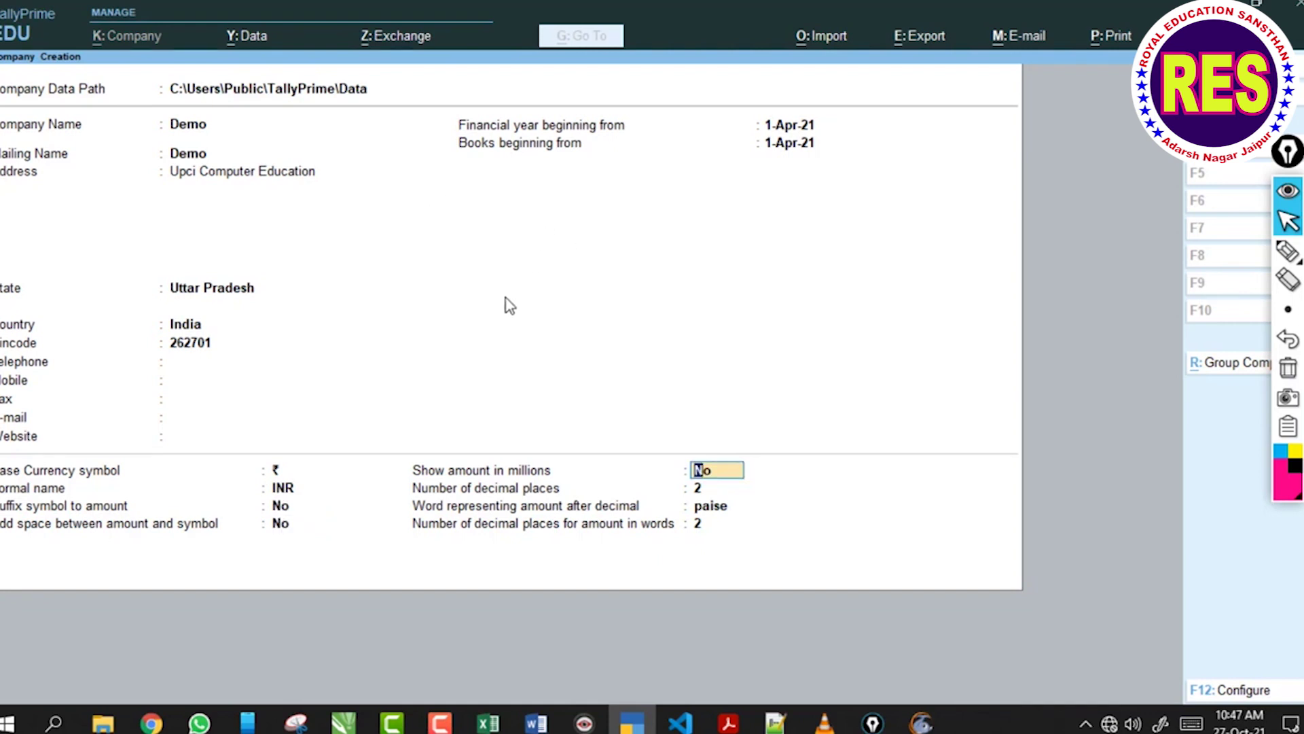
# Draw circled lines in the form's blank area, point an arrow at the show amount in millions value, and clear the annotations.
pyautogui.click(1288, 251)
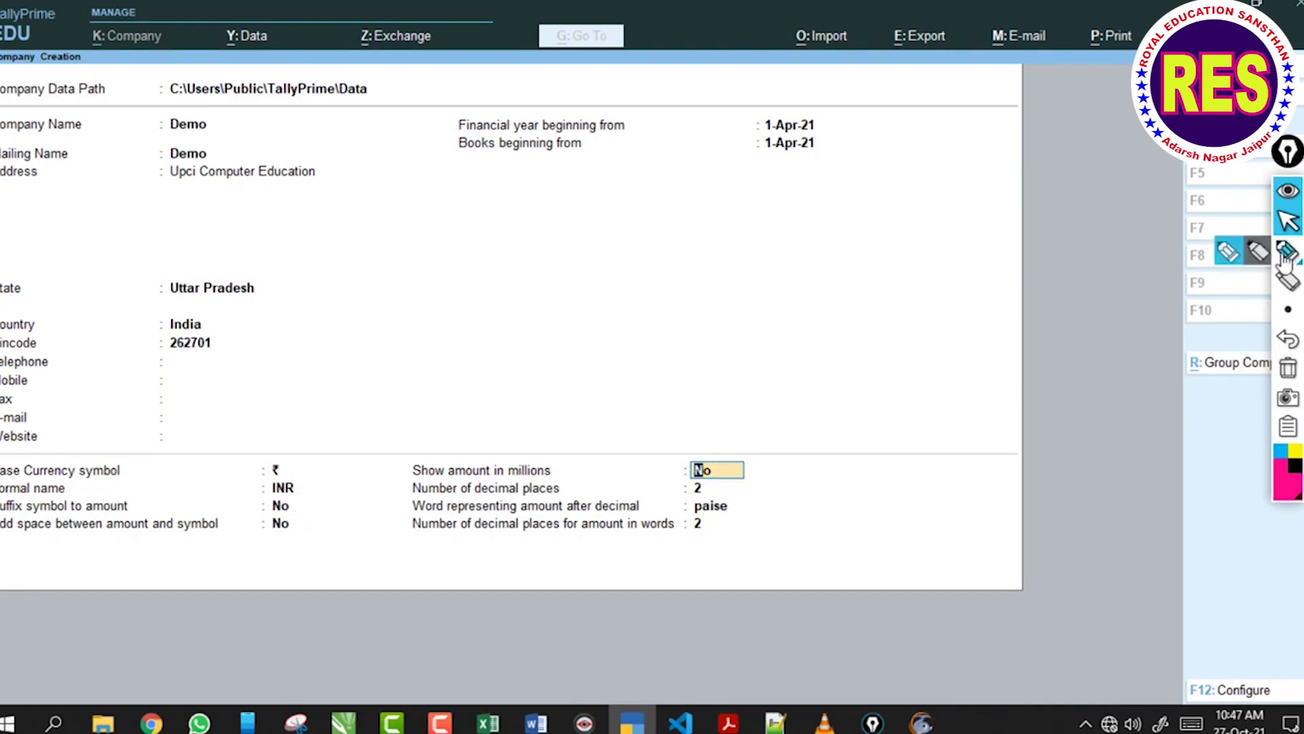
pyautogui.moveTo(589, 267); pyautogui.dragTo(762, 270)
pyautogui.moveTo(577, 307)
pyautogui.mouseDown()
pyautogui.moveTo(503, 271)
pyautogui.moveTo(677, 322)
pyautogui.mouseUp()
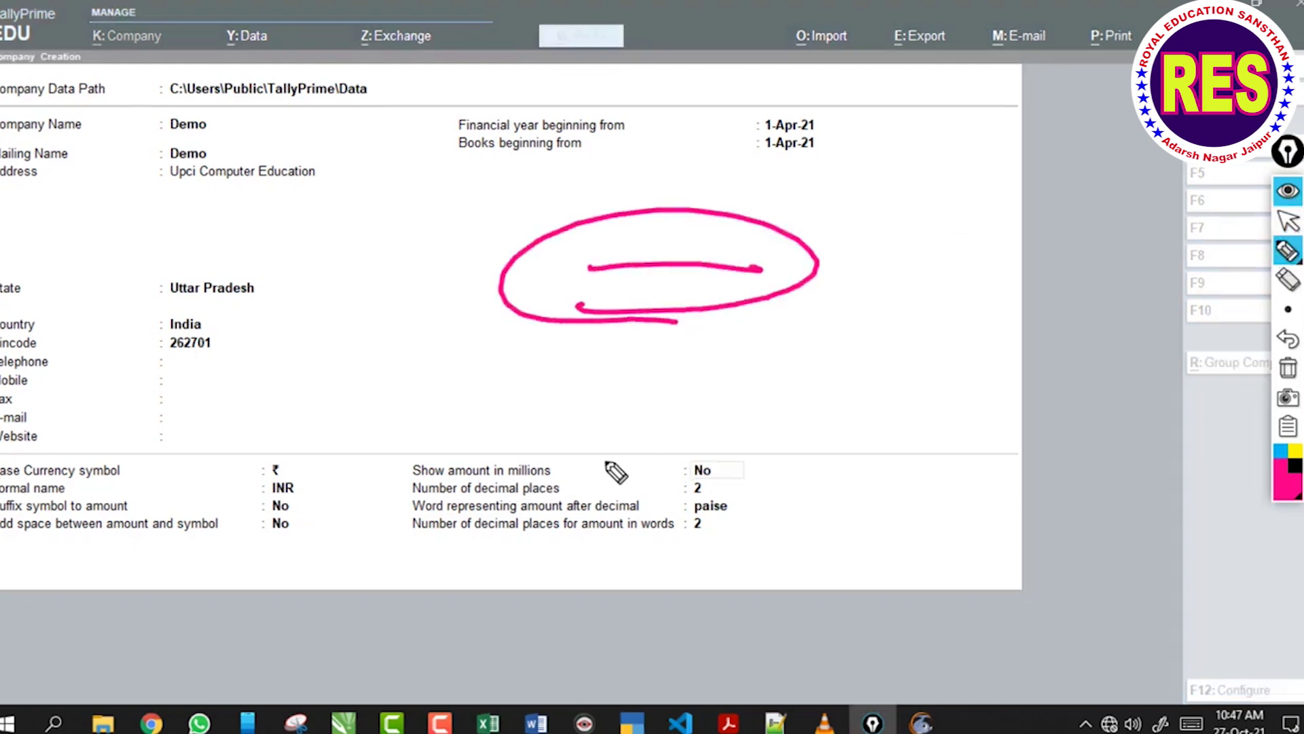
pyautogui.moveTo(562, 469); pyautogui.dragTo(632, 477)
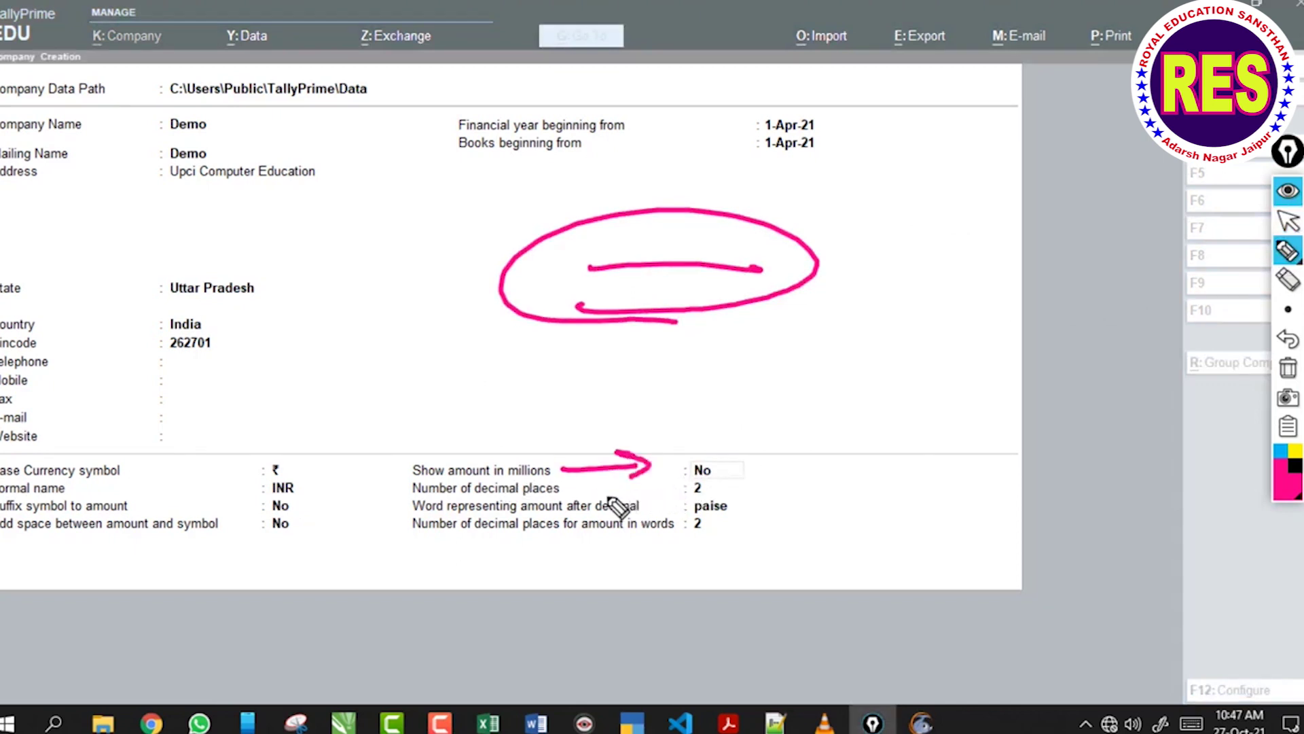
pyautogui.click(1285, 369)
# Mark the number of decimal places with arrows, draw a row of dots above it, and clear the annotations.
pyautogui.moveTo(576, 489)
pyautogui.mouseDown()
pyautogui.moveTo(666, 487)
pyautogui.moveTo(654, 499)
pyautogui.mouseUp()
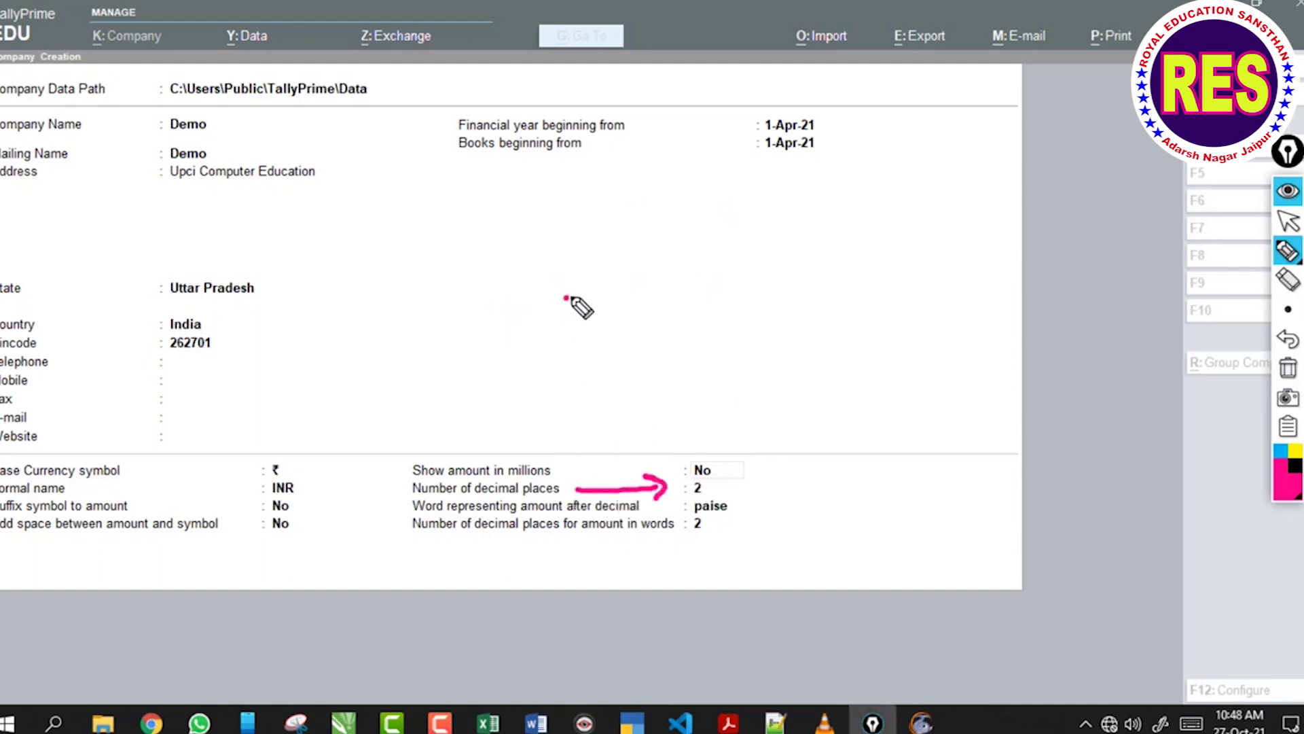
pyautogui.click(594, 298)
pyautogui.click(618, 296)
pyautogui.click(638, 296)
pyautogui.click(675, 296)
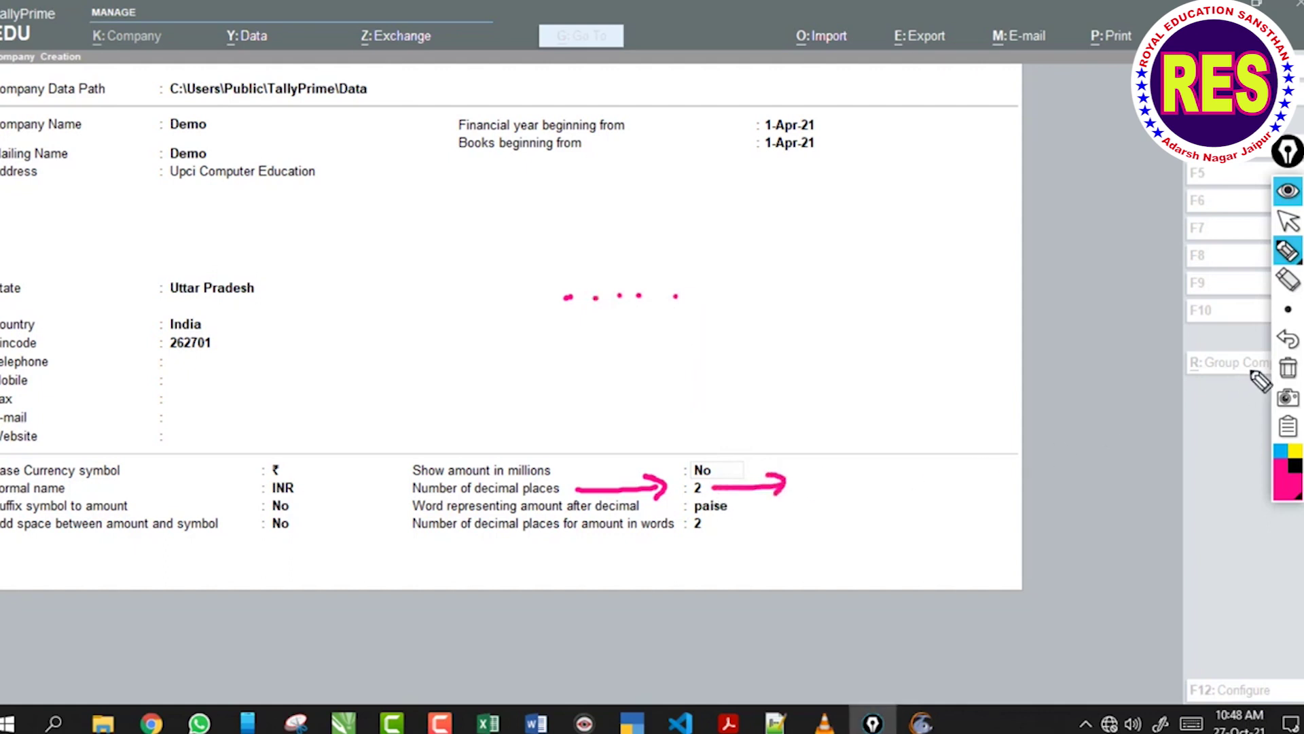
pyautogui.click(1285, 368)
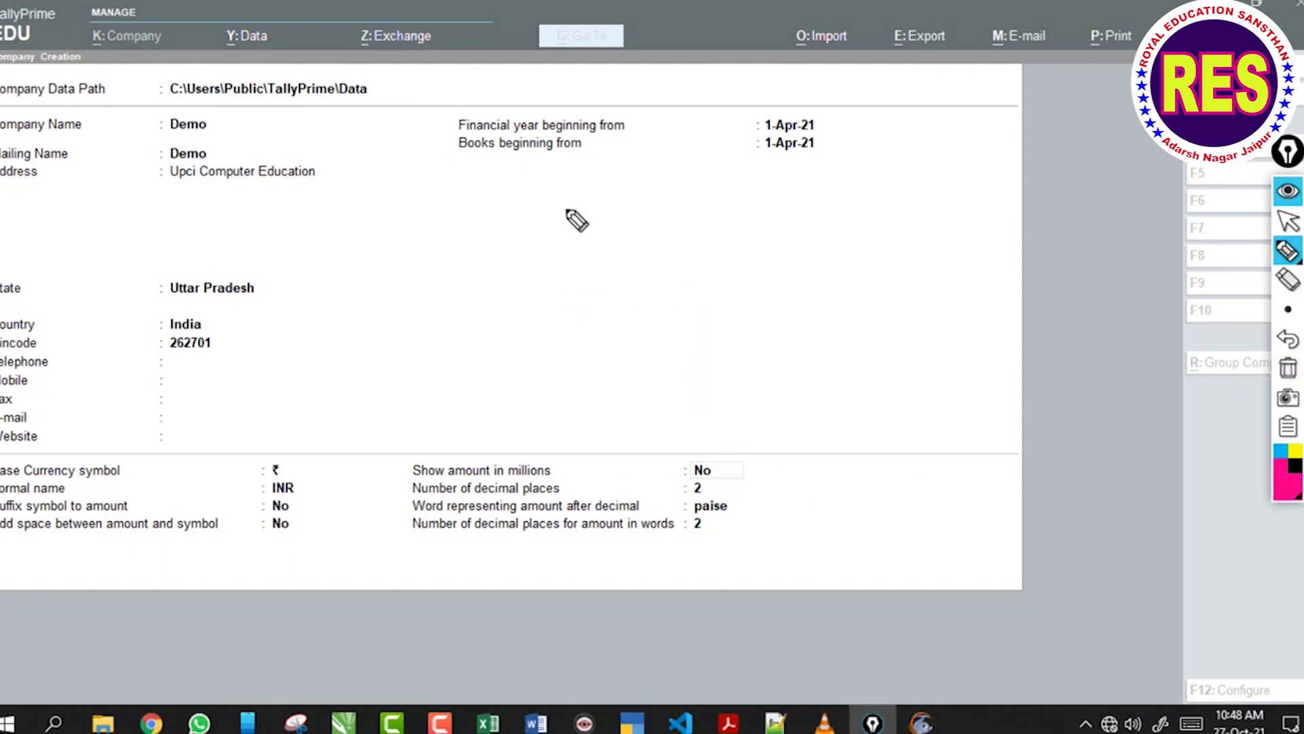
# Handwrite the division of 100 by 3 with the quotient 33.33 in the form's blank area and draw a line below the trailing decimals.
pyautogui.moveTo(565, 202)
pyautogui.mouseDown()
pyautogui.moveTo(564, 244)
pyautogui.moveTo(588, 212)
pyautogui.mouseUp()
pyautogui.moveTo(630, 210); pyautogui.dragTo(628, 212)
pyautogui.moveTo(516, 185); pyautogui.dragTo(540, 228)
pyautogui.moveTo(526, 272); pyautogui.dragTo(480, 305)
pyautogui.moveTo(480, 212)
pyautogui.mouseDown()
pyautogui.moveTo(503, 251)
pyautogui.moveTo(479, 257)
pyautogui.mouseUp()
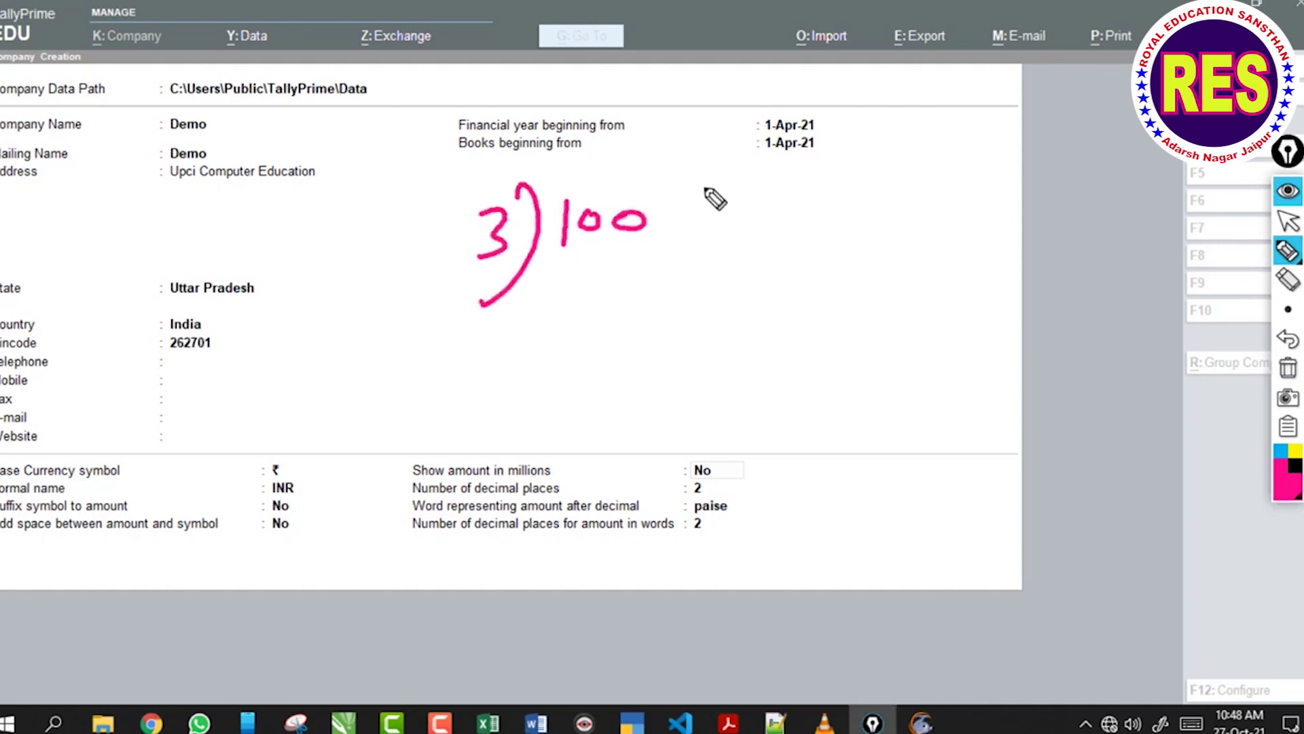
pyautogui.moveTo(708, 178); pyautogui.dragTo(762, 327)
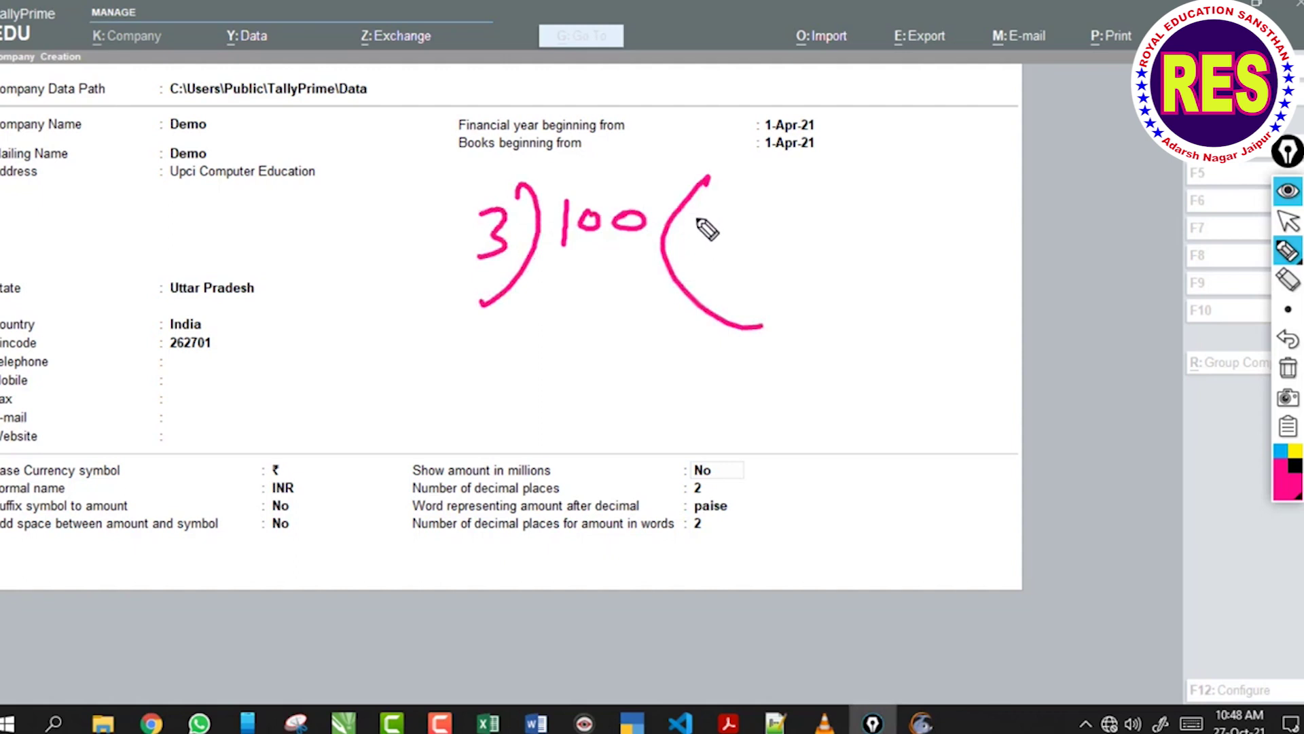
pyautogui.moveTo(720, 220)
pyautogui.mouseDown()
pyautogui.moveTo(721, 248)
pyautogui.moveTo(763, 233)
pyautogui.moveTo(754, 251)
pyautogui.mouseUp()
pyautogui.click(788, 229)
pyautogui.moveTo(800, 215)
pyautogui.mouseDown()
pyautogui.moveTo(816, 213)
pyautogui.moveTo(800, 247)
pyautogui.mouseUp()
pyautogui.moveTo(836, 215)
pyautogui.mouseDown()
pyautogui.moveTo(889, 233)
pyautogui.moveTo(983, 222)
pyautogui.mouseUp()
pyautogui.moveTo(847, 270); pyautogui.dragTo(1090, 238)
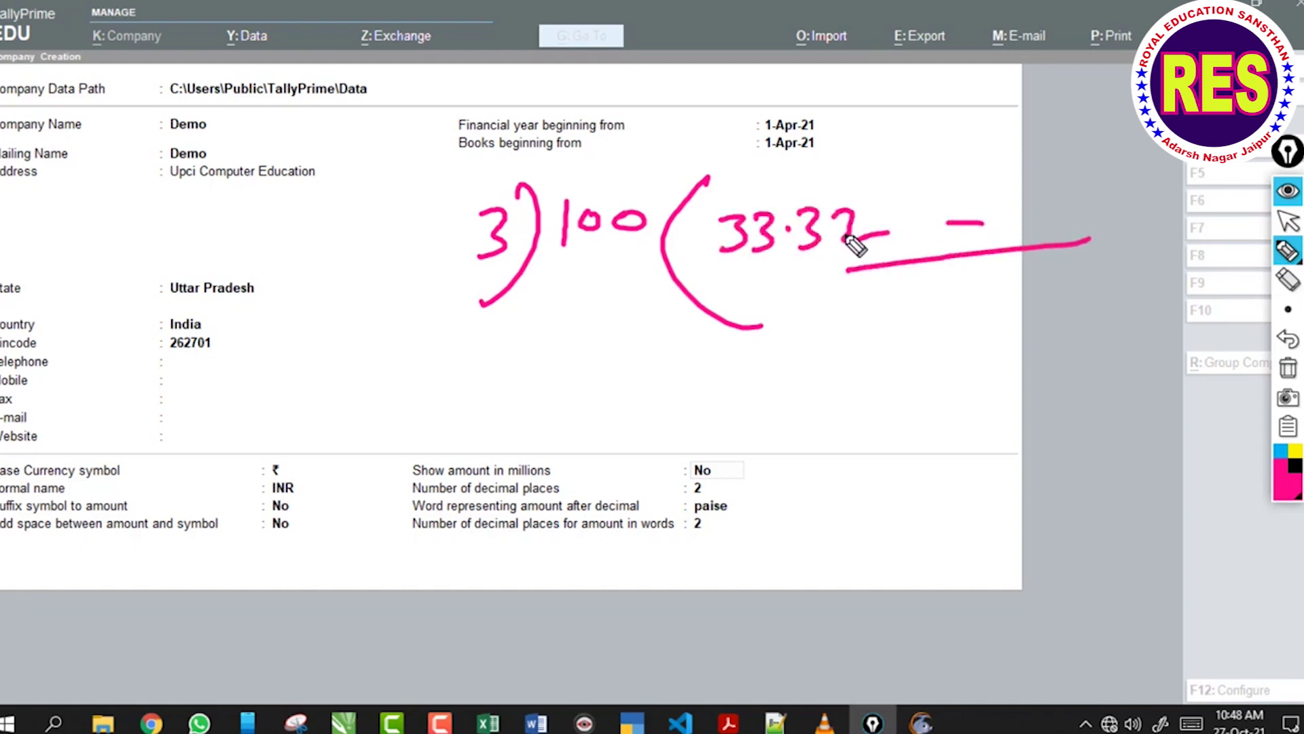
# Write a circled 45 below the division, clear the annotations, and mark the number of decimal places value.
pyautogui.click(722, 389)
pyautogui.moveTo(745, 351)
pyautogui.mouseDown()
pyautogui.moveTo(754, 372)
pyautogui.moveTo(775, 373)
pyautogui.mouseUp()
pyautogui.moveTo(786, 339)
pyautogui.mouseDown()
pyautogui.moveTo(754, 331)
pyautogui.moveTo(778, 380)
pyautogui.mouseUp()
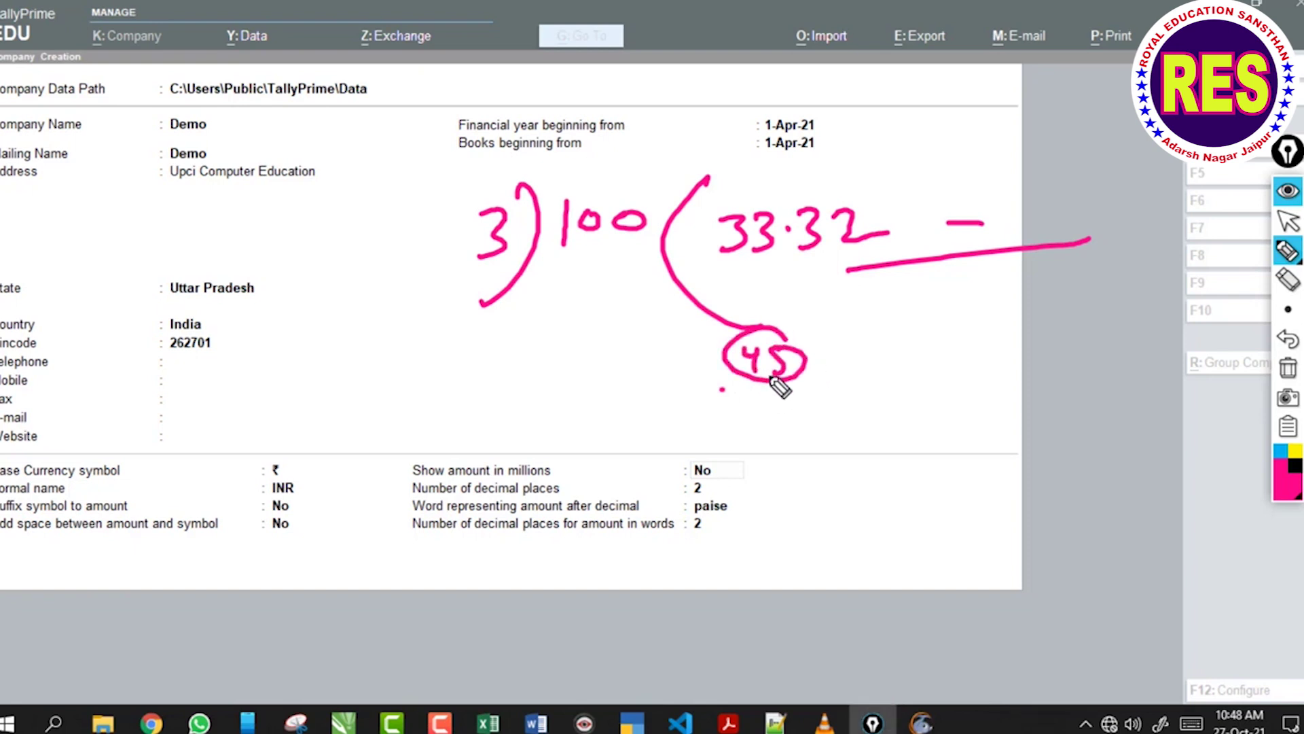
pyautogui.click(1288, 367)
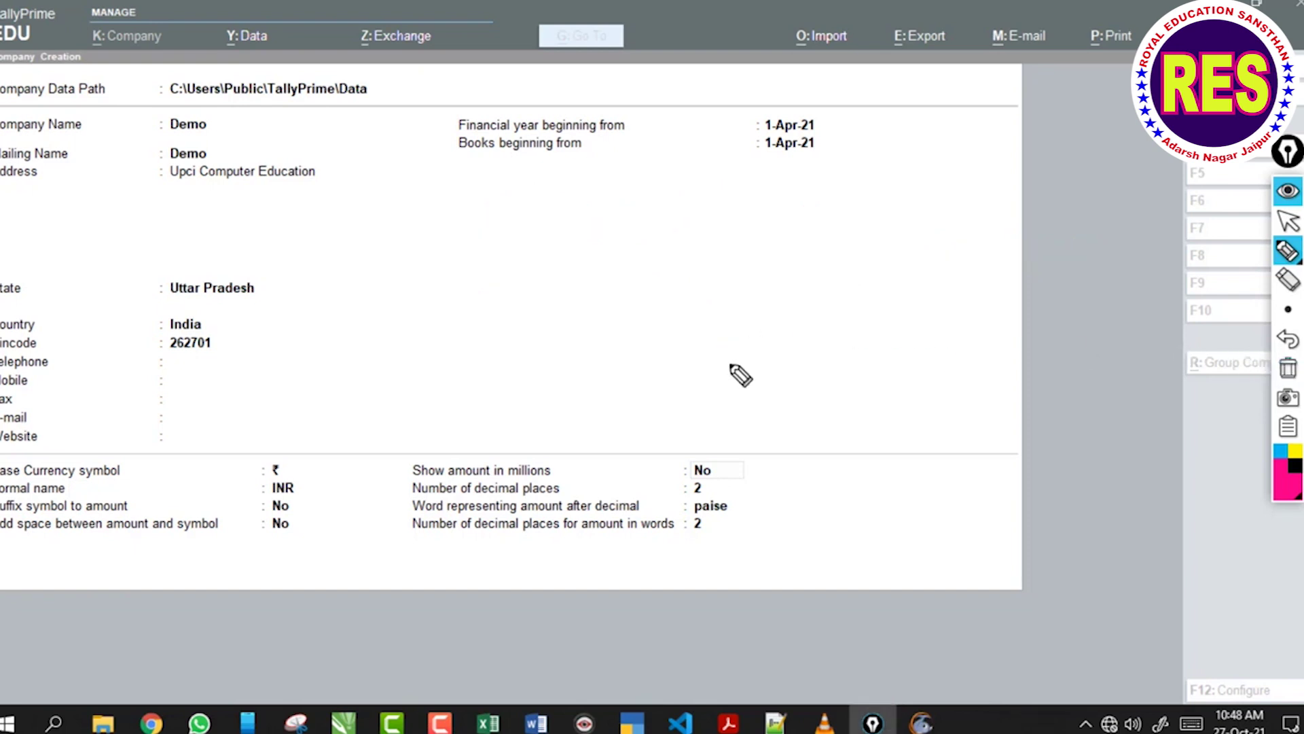
pyautogui.moveTo(709, 486); pyautogui.dragTo(725, 483)
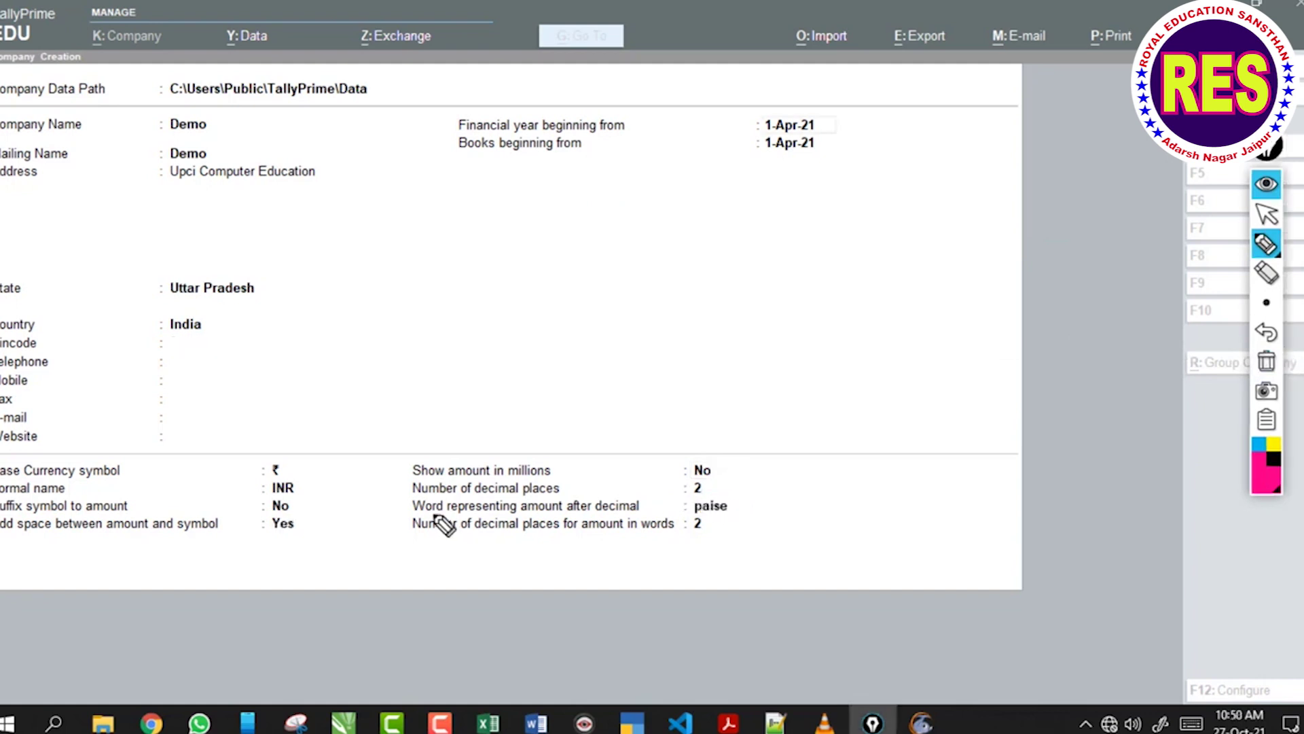
# Underline the word representing amount after decimal and its paise value, draw circled dashes after a point, and clear the annotations.
pyautogui.click(437, 516)
pyautogui.moveTo(435, 518); pyautogui.dragTo(621, 514)
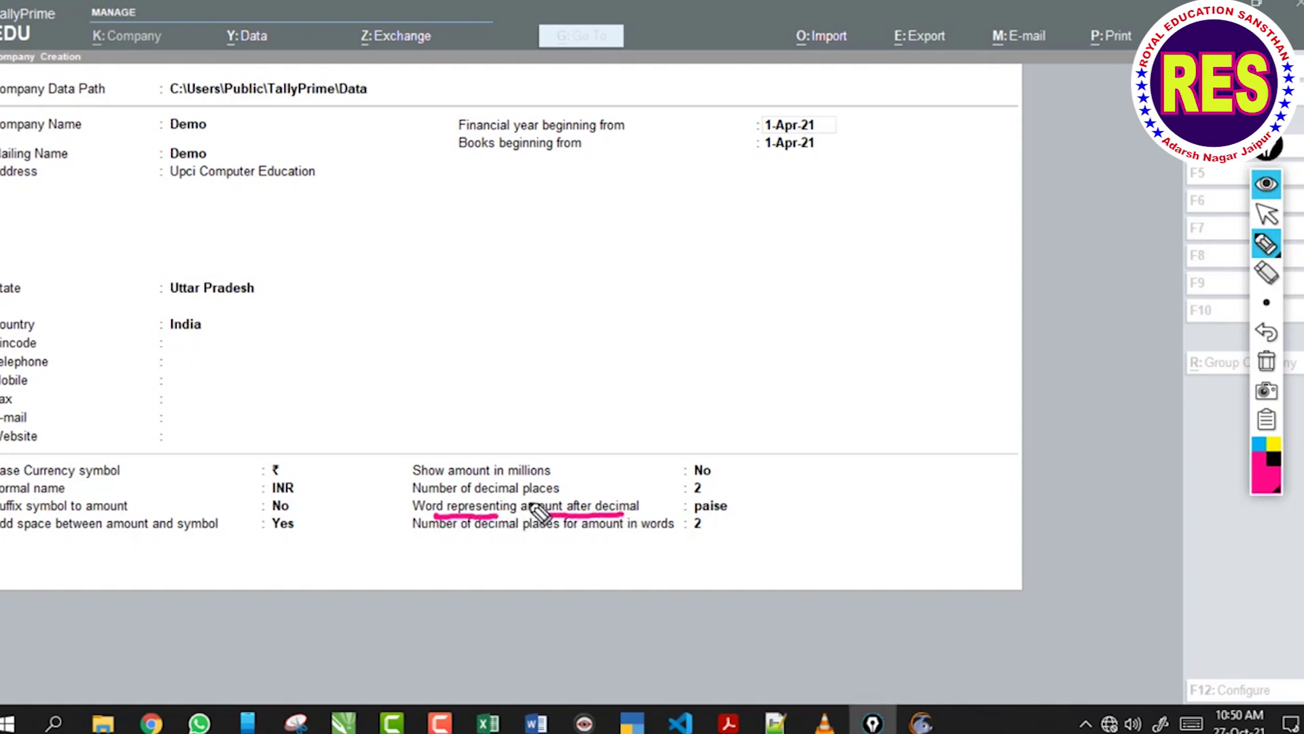
pyautogui.moveTo(531, 302); pyautogui.dragTo(604, 301)
pyautogui.moveTo(635, 297)
pyautogui.mouseDown()
pyautogui.moveTo(688, 296)
pyautogui.moveTo(675, 275)
pyautogui.mouseUp()
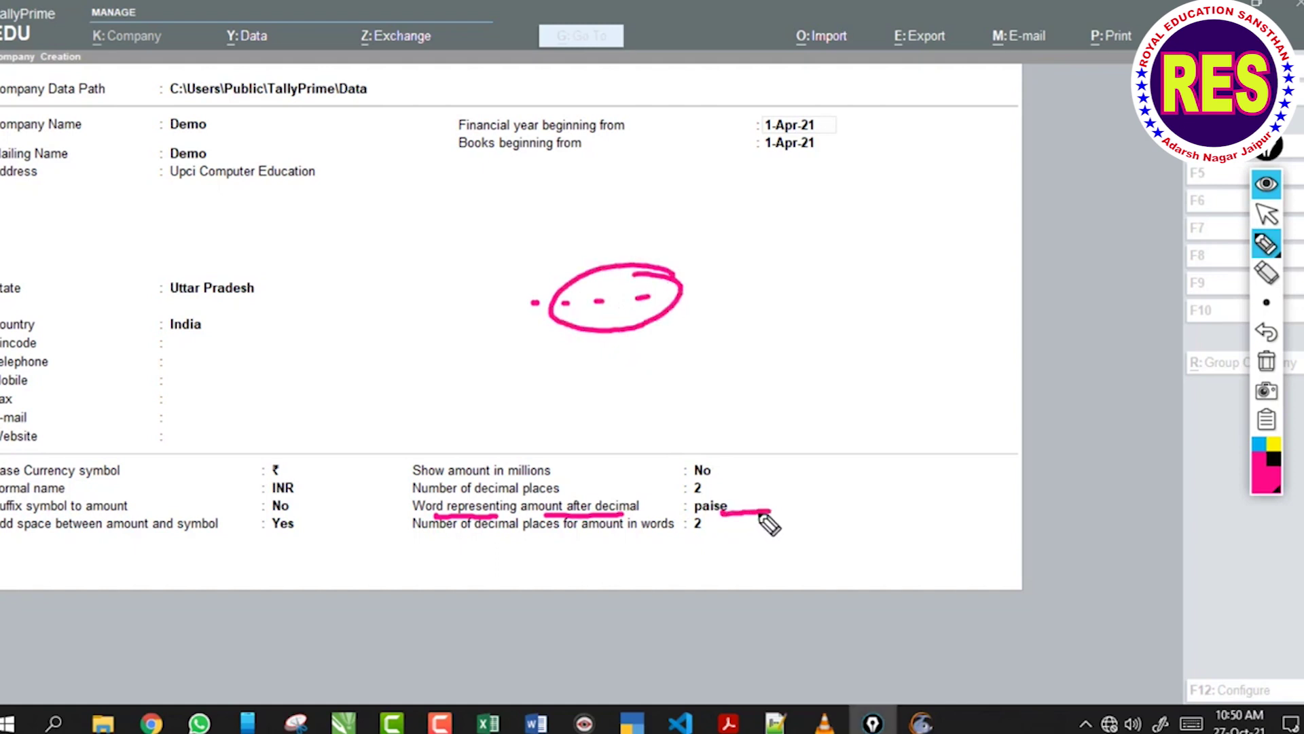
pyautogui.moveTo(714, 514); pyautogui.dragTo(768, 513)
pyautogui.click(1266, 363)
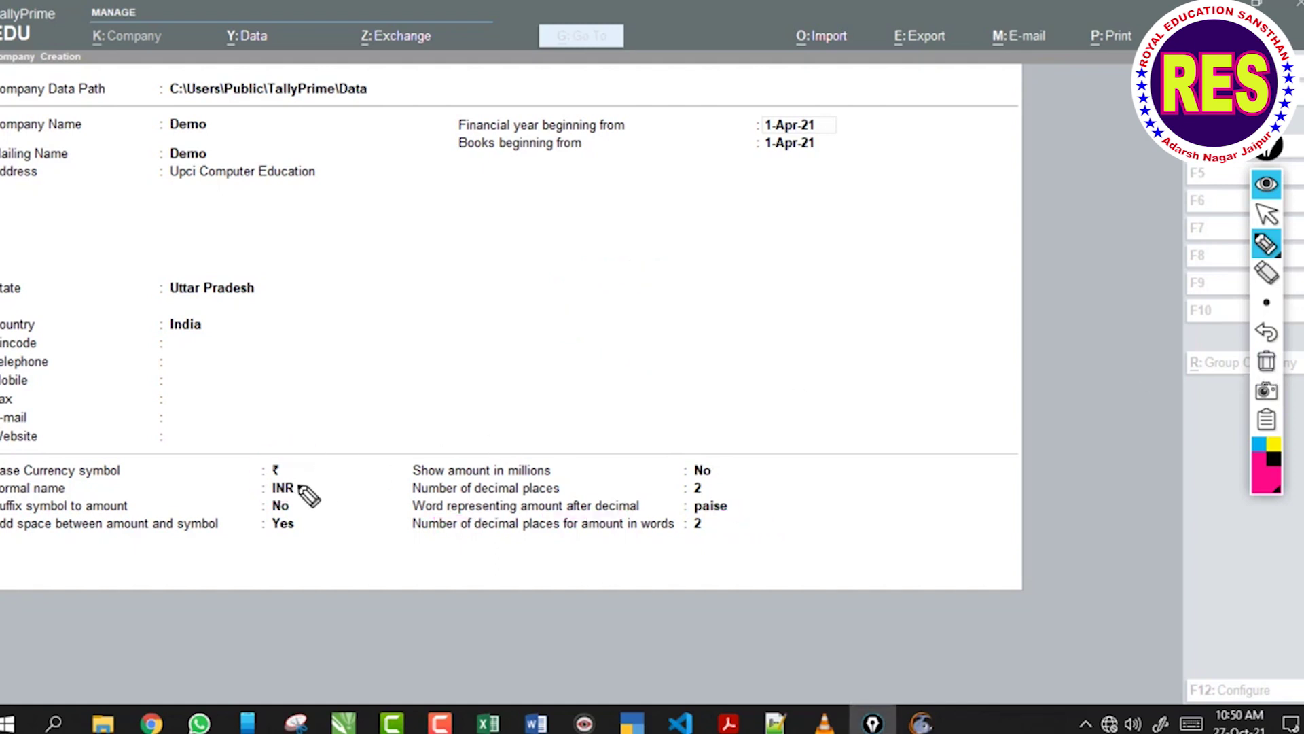
# Circle the base currency symbol and formal name, underline paise, and clear the annotations.
pyautogui.moveTo(298, 486)
pyautogui.mouseDown()
pyautogui.moveTo(321, 483)
pyautogui.moveTo(246, 495)
pyautogui.moveTo(292, 472)
pyautogui.mouseUp()
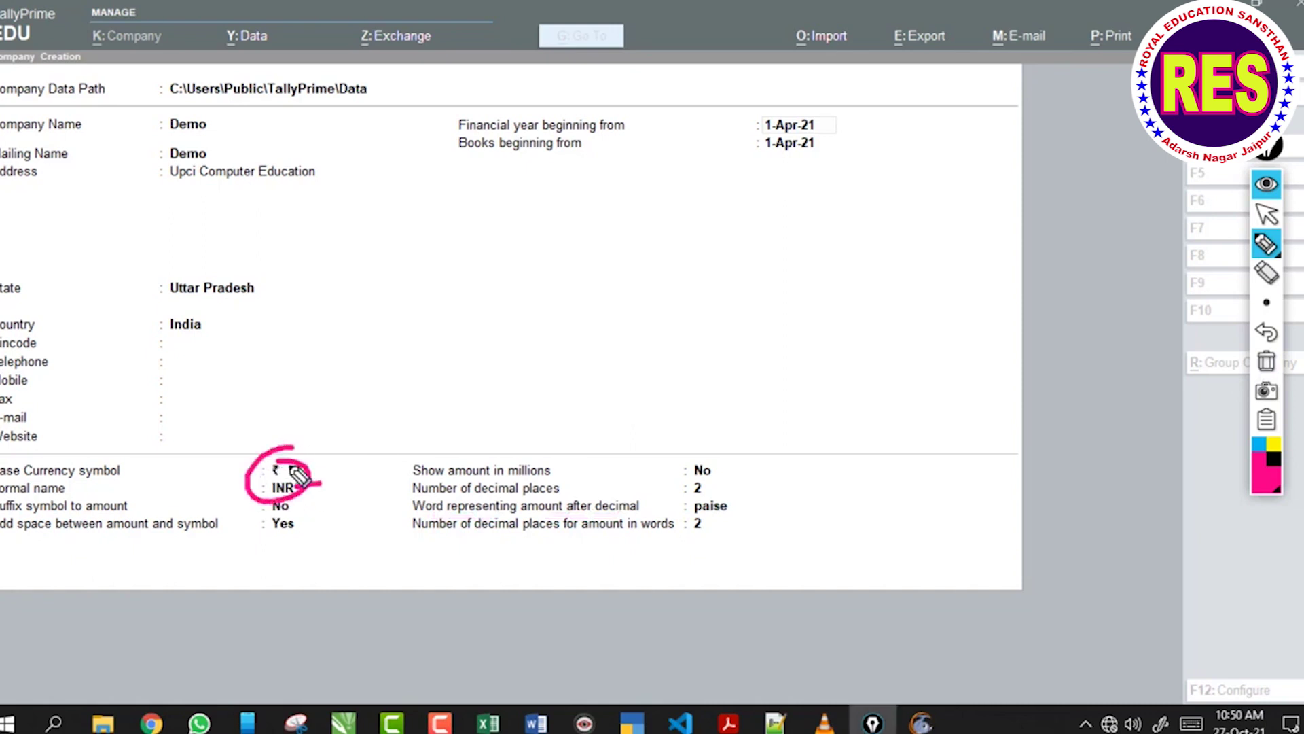
pyautogui.click(629, 400)
pyautogui.moveTo(703, 516); pyautogui.dragTo(750, 514)
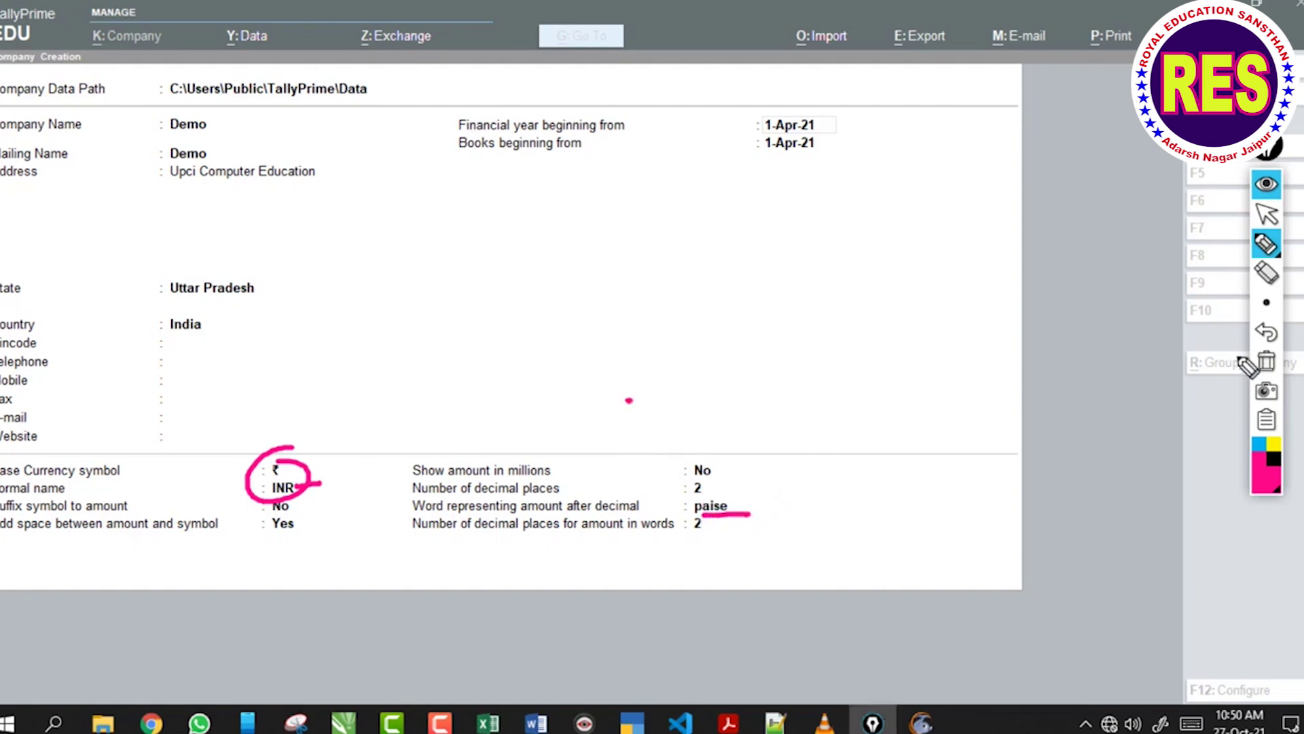
pyautogui.click(1266, 361)
# Return to the form and select the word representing amount after decimal field.
pyautogui.click(1266, 214)
pyautogui.click(721, 511)
pyautogui.click(722, 514)
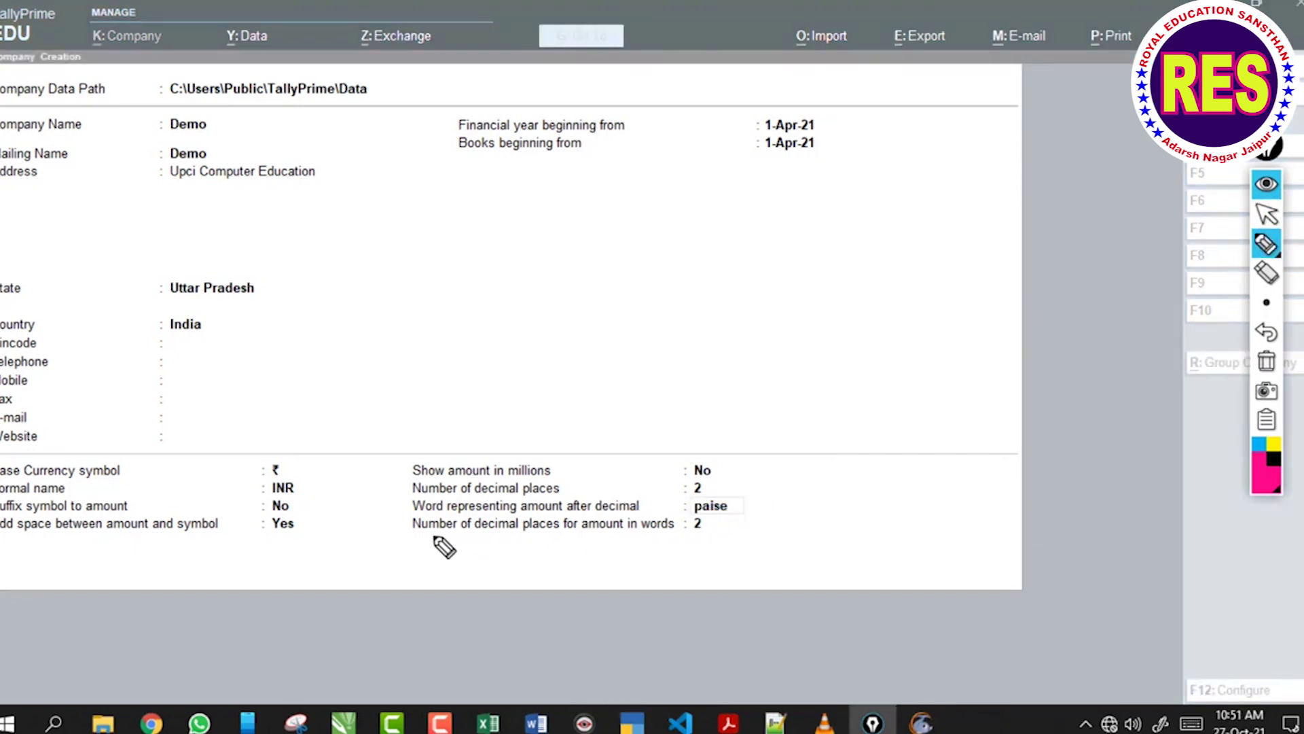
# Underline the number of decimal places for amount in words and its value, and draw a circled line after a point.
pyautogui.moveTo(432, 535); pyautogui.dragTo(647, 536)
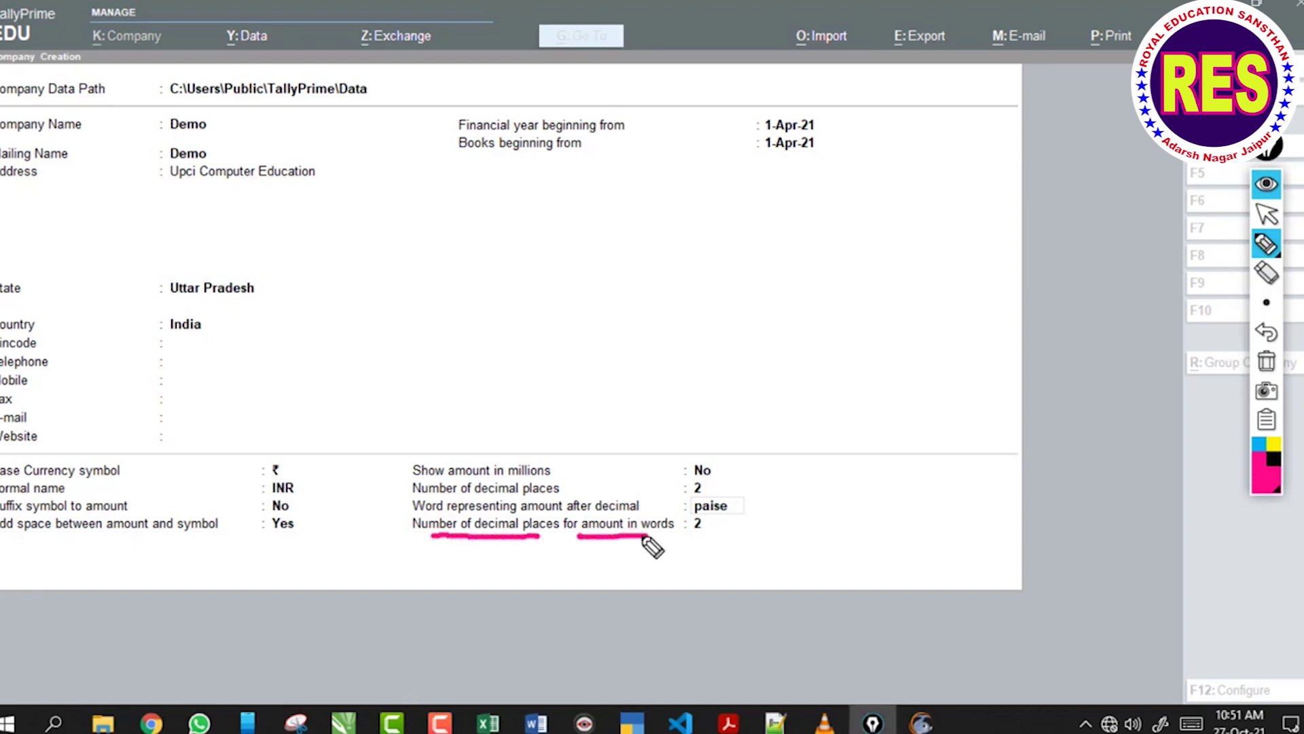
pyautogui.click(521, 317)
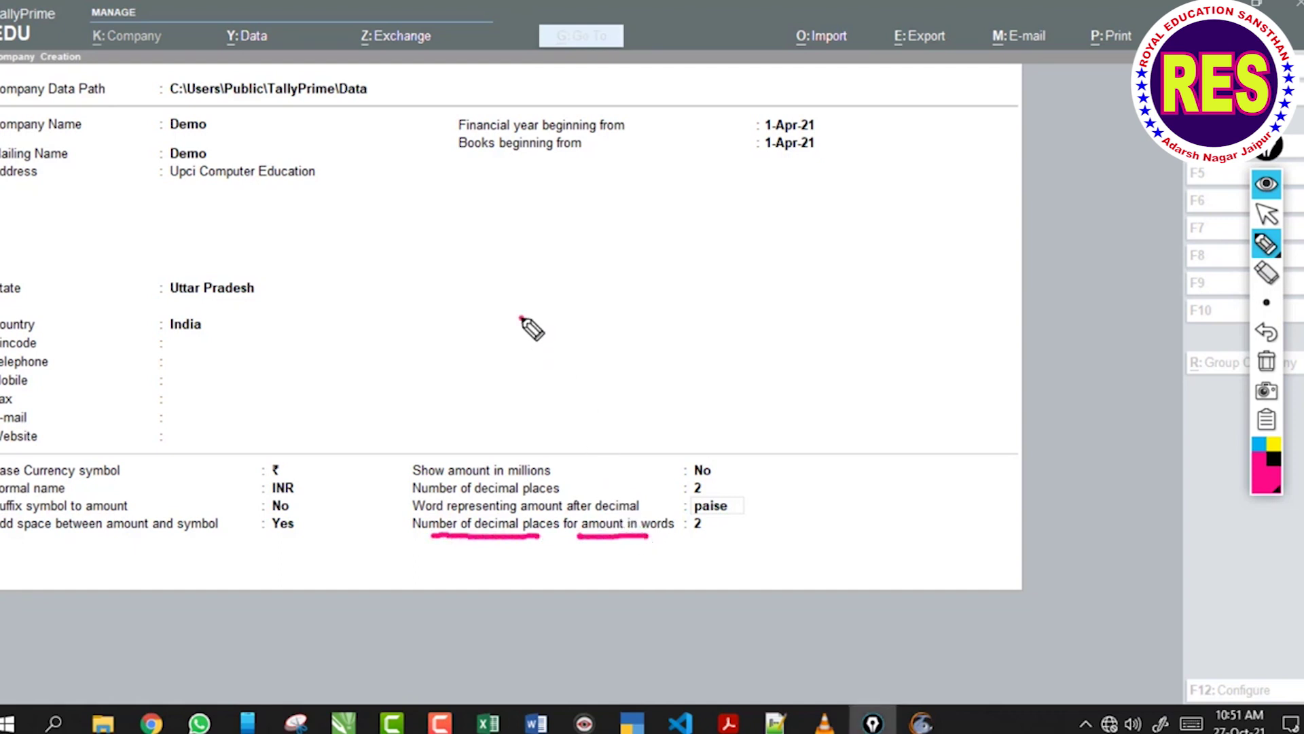
pyautogui.moveTo(551, 312); pyautogui.dragTo(637, 304)
pyautogui.click(557, 330)
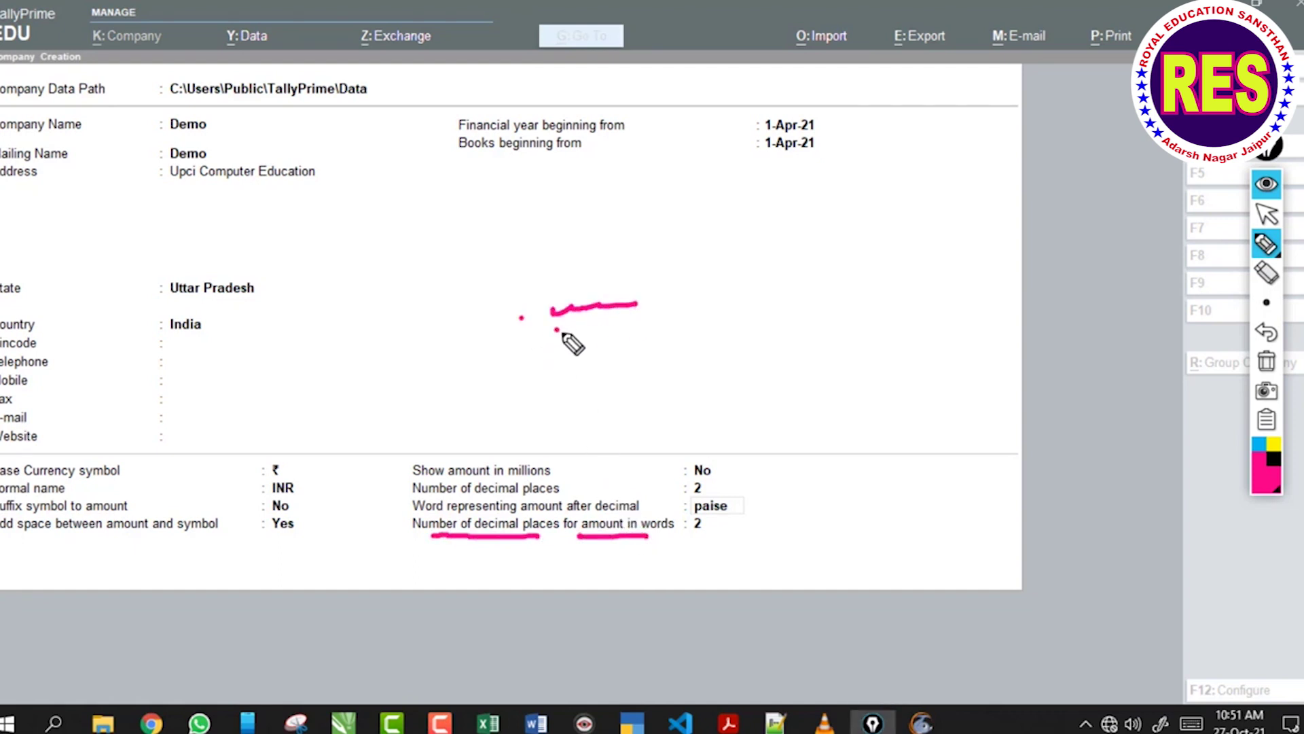
pyautogui.moveTo(562, 333); pyautogui.dragTo(664, 339)
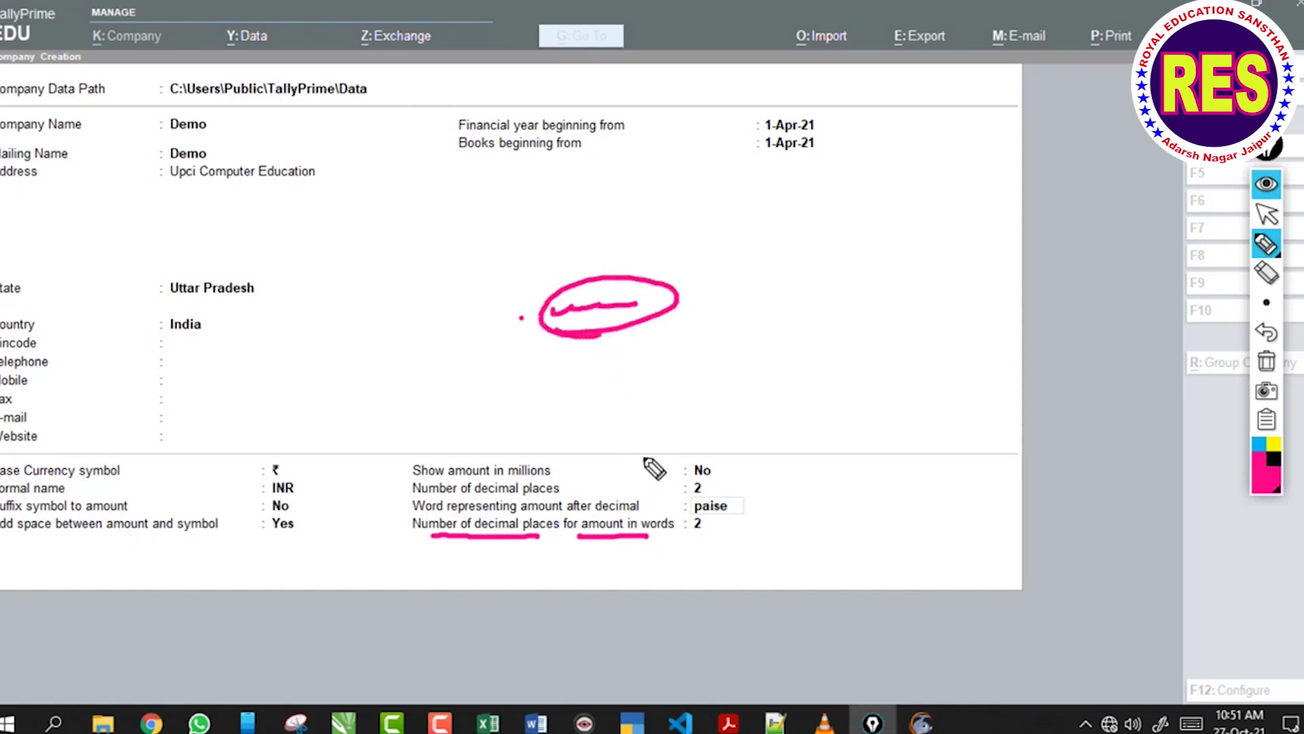
pyautogui.moveTo(695, 533); pyautogui.dragTo(717, 534)
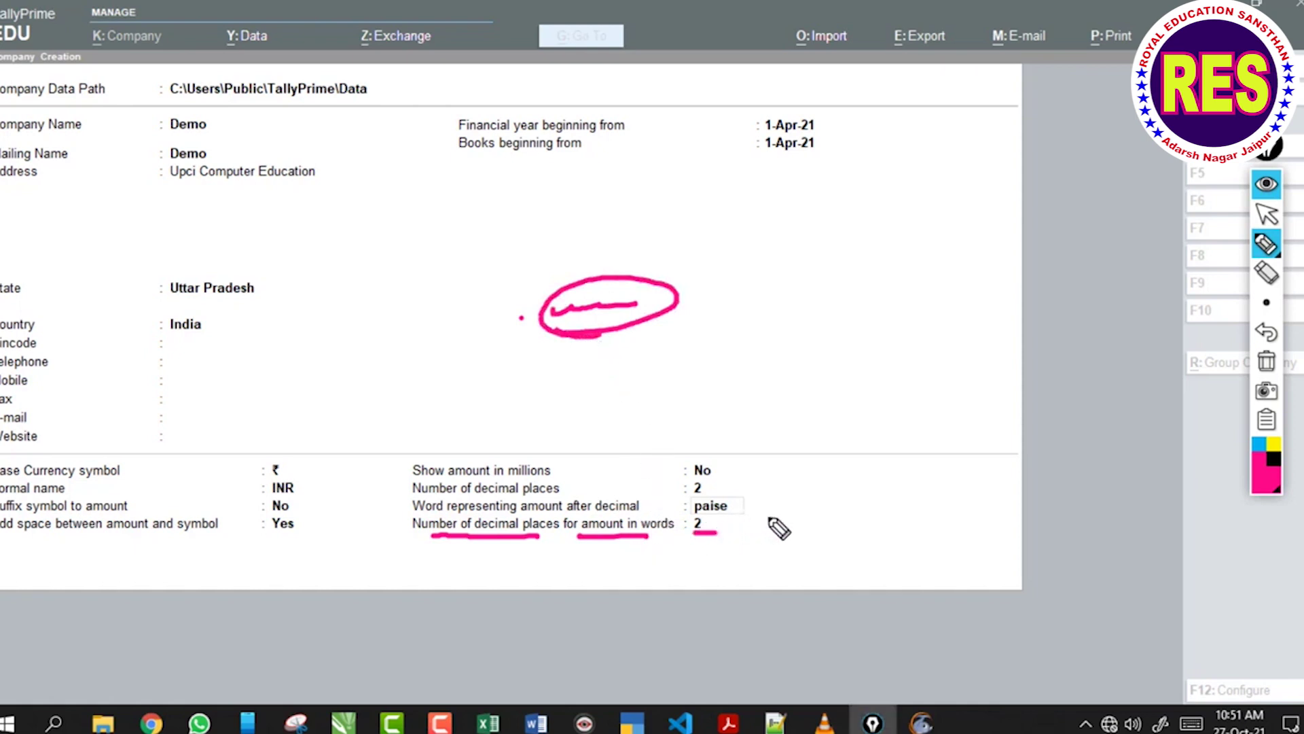
# Handwrite and circle the examples 55 and 4.013, mark the number of decimal places, and clear all annotations.
pyautogui.moveTo(718, 182)
pyautogui.mouseDown()
pyautogui.moveTo(698, 218)
pyautogui.moveTo(739, 231)
pyautogui.mouseUp()
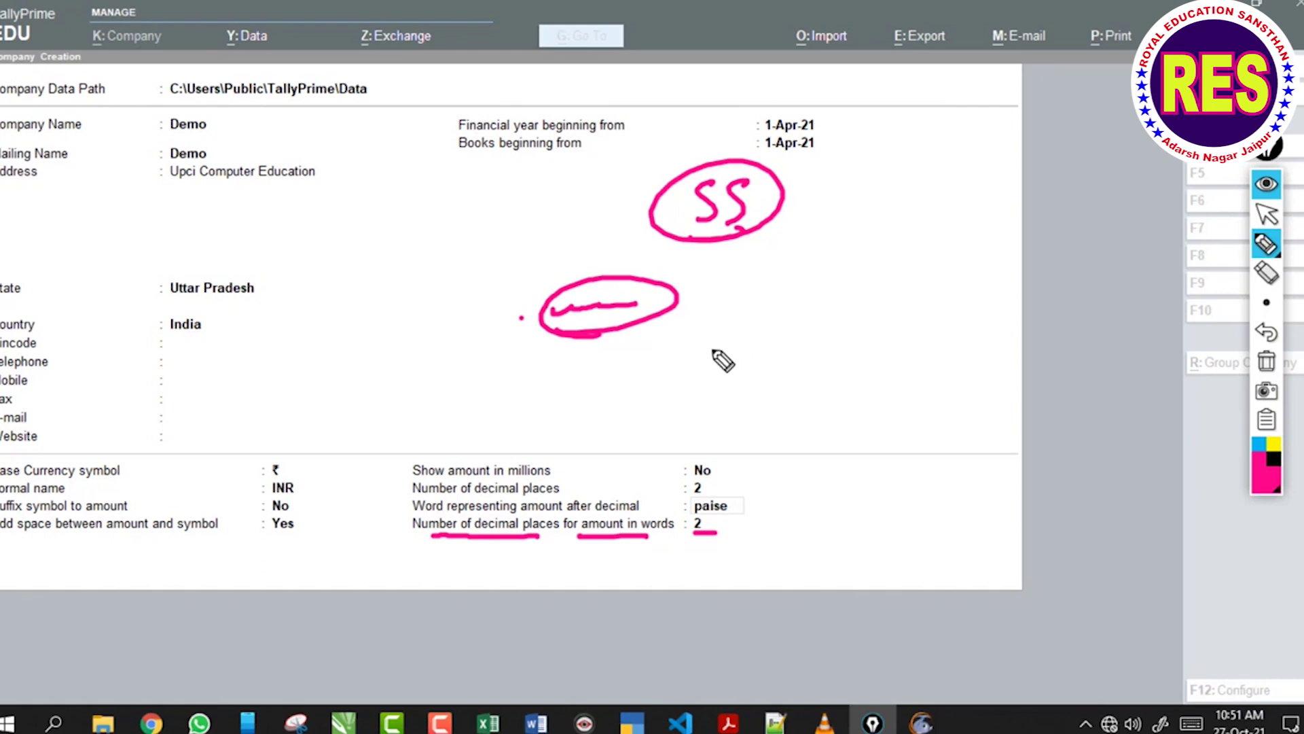
pyautogui.moveTo(713, 340)
pyautogui.mouseDown()
pyautogui.moveTo(803, 367)
pyautogui.moveTo(838, 340)
pyautogui.moveTo(815, 381)
pyautogui.moveTo(786, 381)
pyautogui.moveTo(843, 373)
pyautogui.mouseUp()
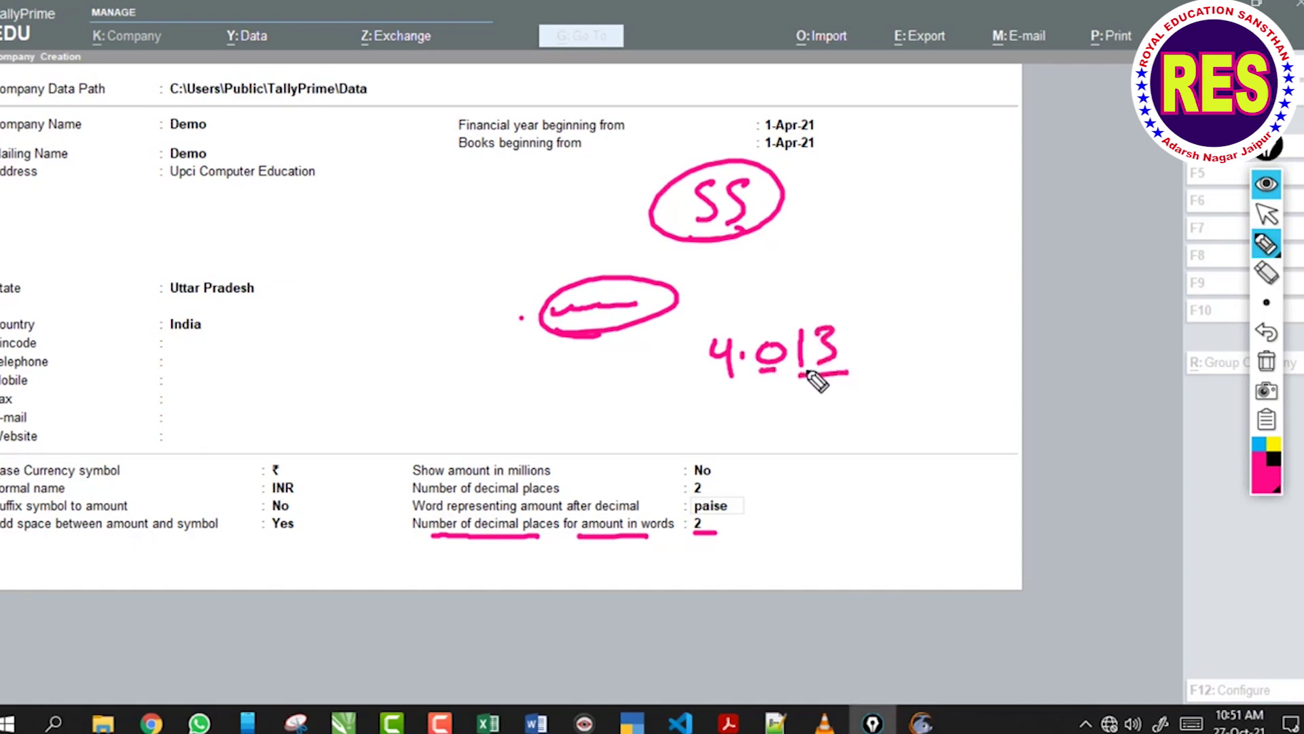
pyautogui.moveTo(689, 390)
pyautogui.mouseDown()
pyautogui.moveTo(815, 388)
pyautogui.moveTo(704, 335)
pyautogui.moveTo(710, 373)
pyautogui.mouseUp()
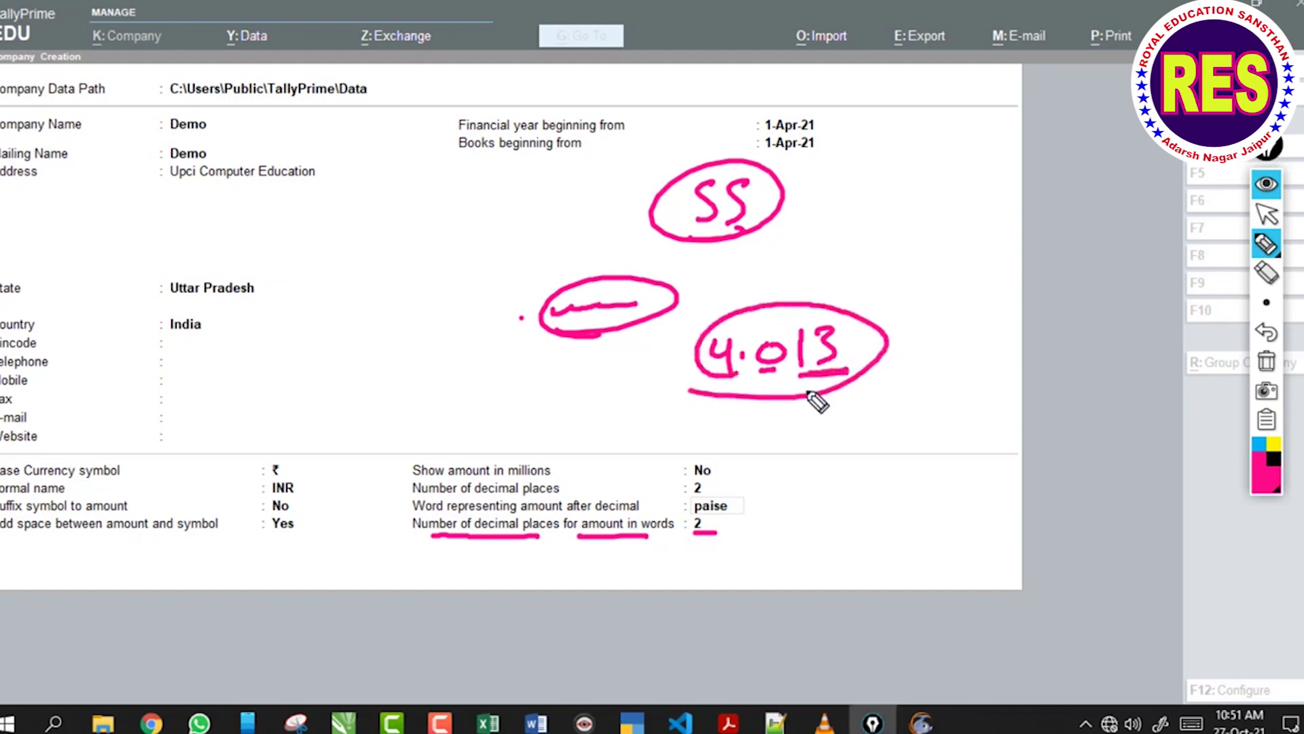
pyautogui.moveTo(708, 482); pyautogui.dragTo(732, 481)
pyautogui.click(895, 429)
pyautogui.moveTo(861, 419)
pyautogui.mouseDown()
pyautogui.moveTo(882, 448)
pyautogui.moveTo(916, 415)
pyautogui.moveTo(944, 442)
pyautogui.mouseUp()
pyautogui.moveTo(835, 484); pyautogui.dragTo(958, 469)
pyautogui.moveTo(845, 317); pyautogui.dragTo(824, 360)
pyautogui.click(1266, 361)
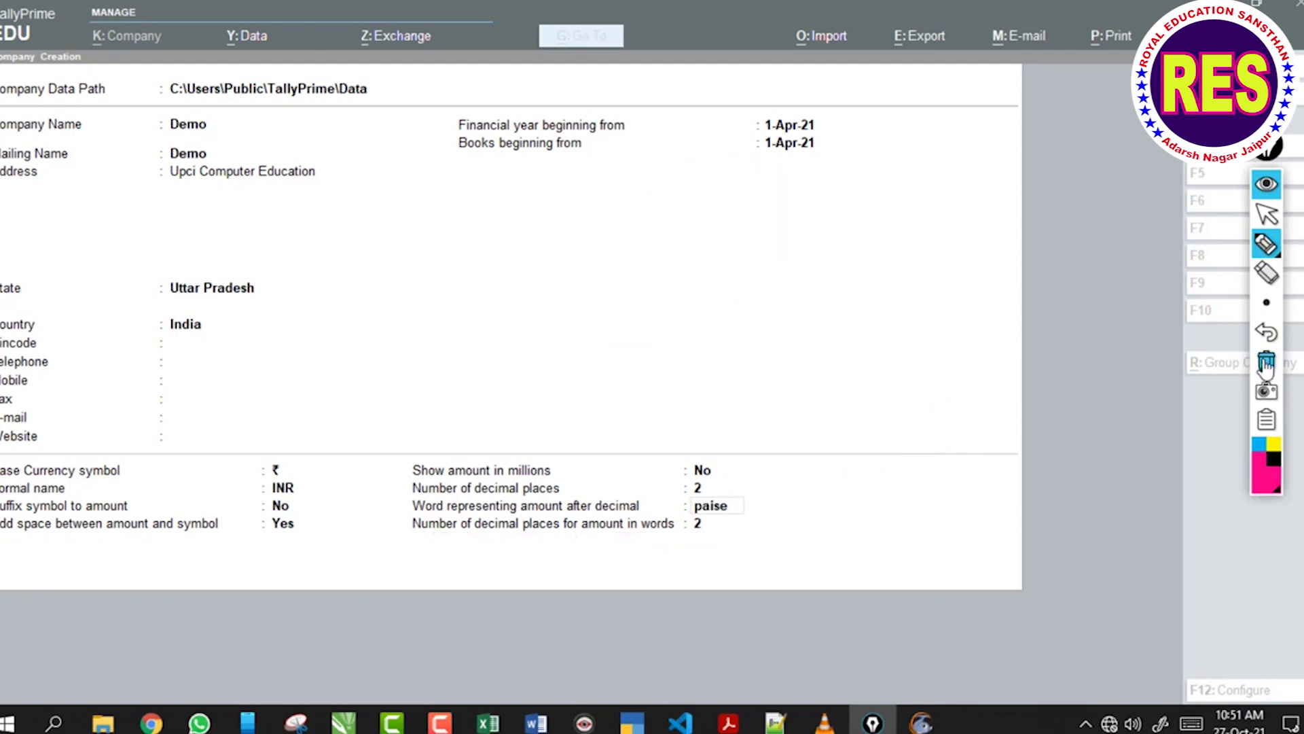
# Return to the form and select the financial year beginning from field.
pyautogui.click(1266, 214)
pyautogui.click(757, 489)
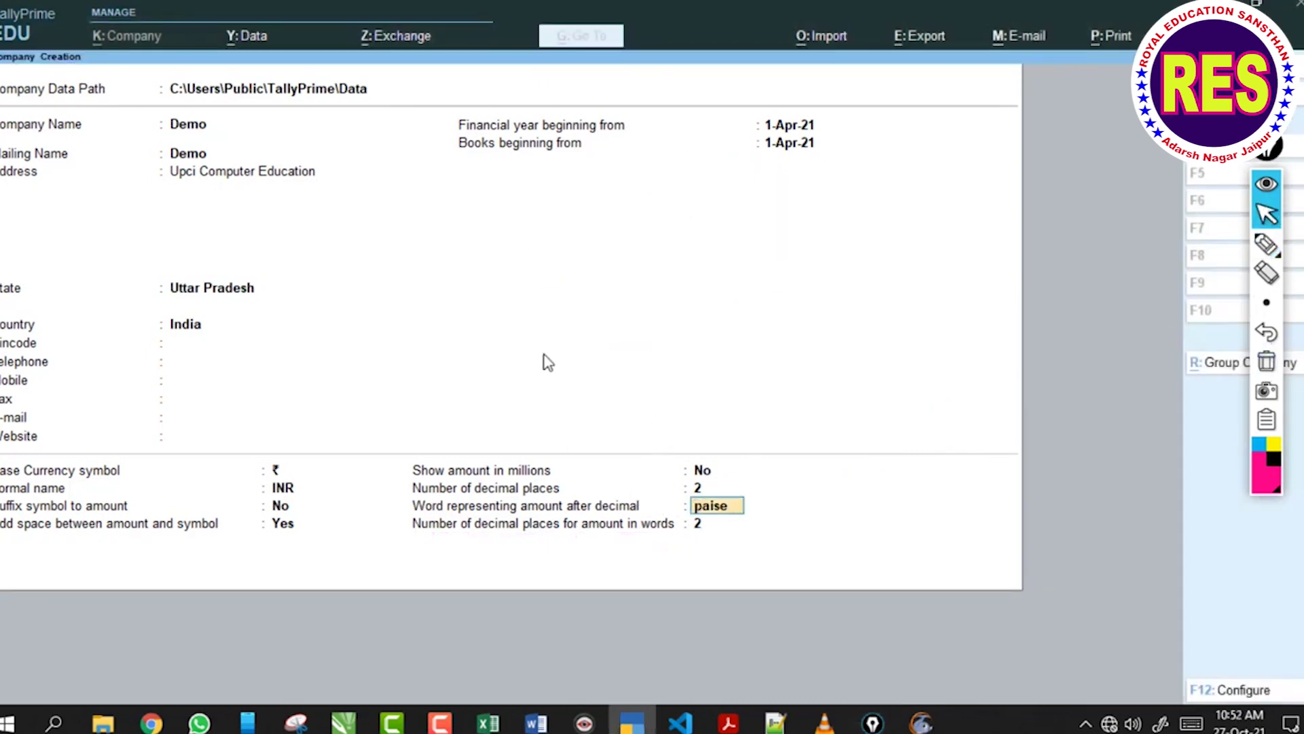
pyautogui.click(599, 261)
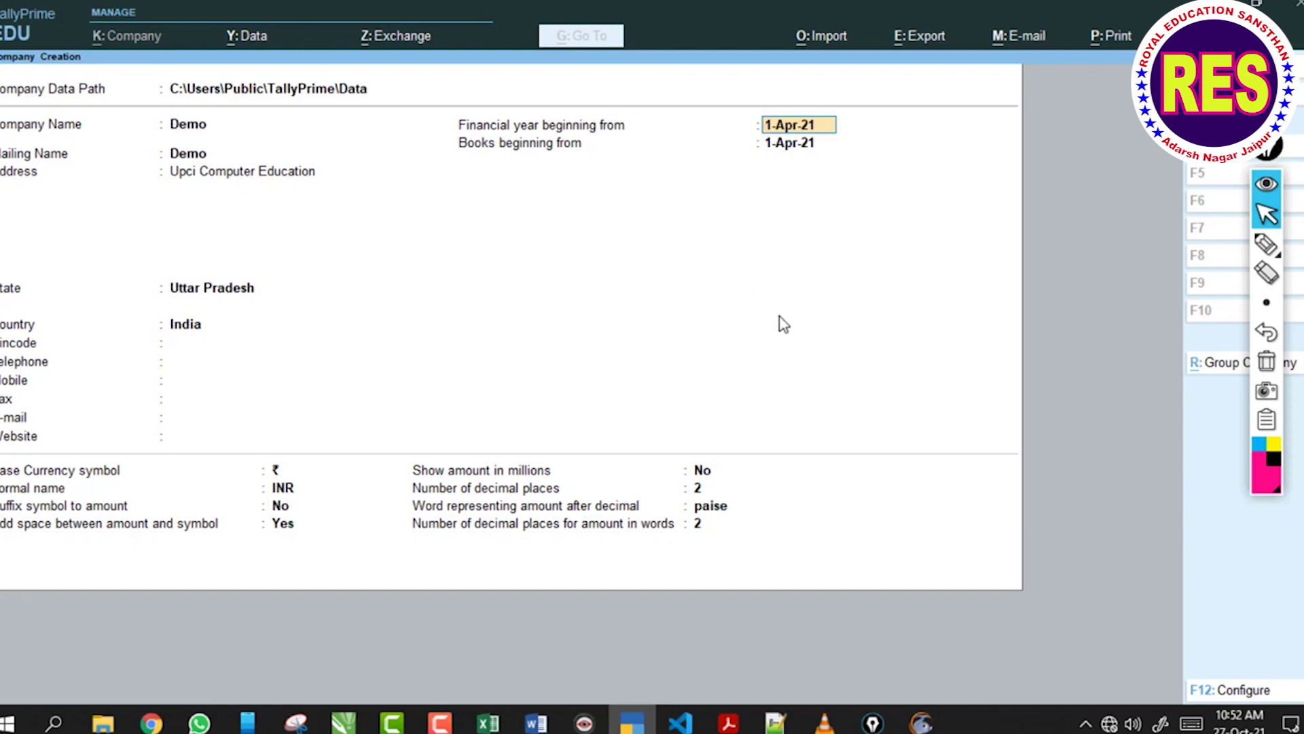
# Draw a box around the Configure option, clear it, and open the company creation configuration.
pyautogui.click(1256, 252)
pyautogui.moveTo(1184, 675)
pyautogui.mouseDown()
pyautogui.moveTo(1290, 703)
pyautogui.moveTo(1175, 673)
pyautogui.moveTo(1172, 710)
pyautogui.mouseUp()
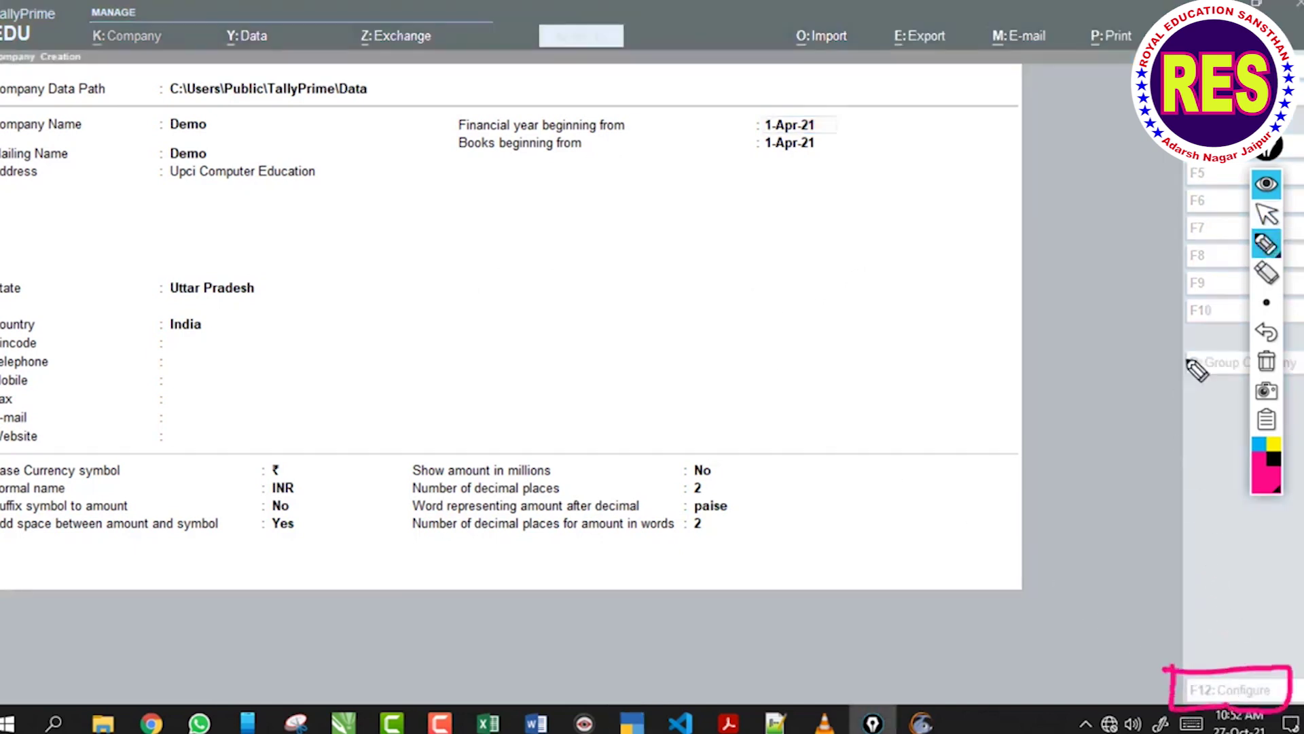
pyautogui.click(1266, 361)
pyautogui.click(1266, 214)
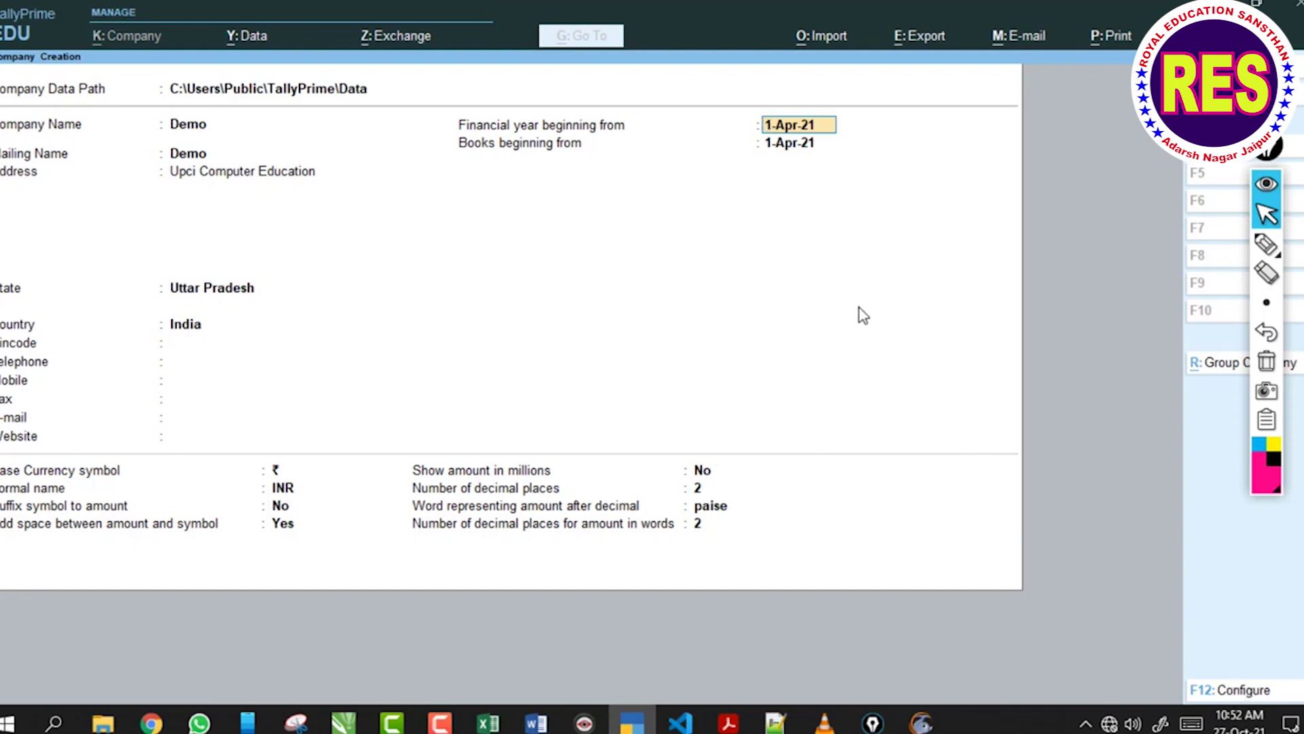
pyautogui.press('F12')
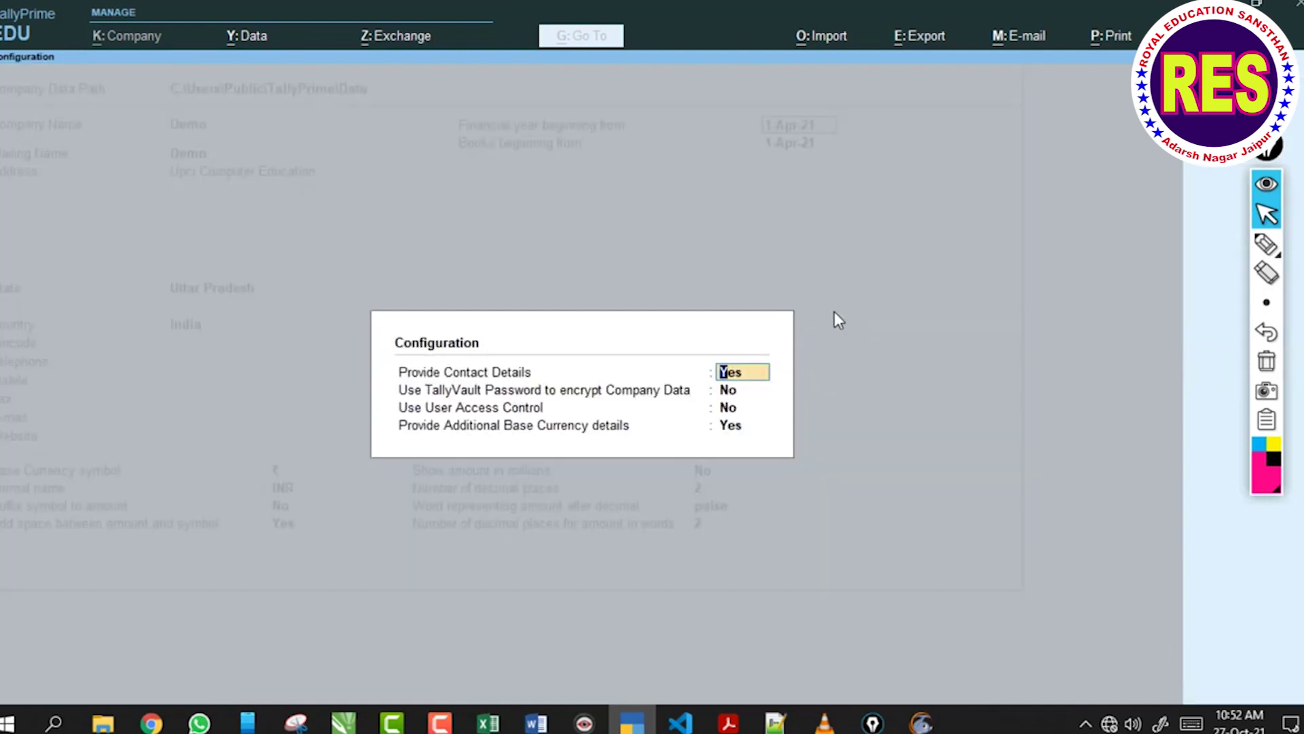
# Draw an arrow to the Provide Contact Details value, mark the contact fields behind the configuration window, and clear the annotations.
pyautogui.click(1265, 246)
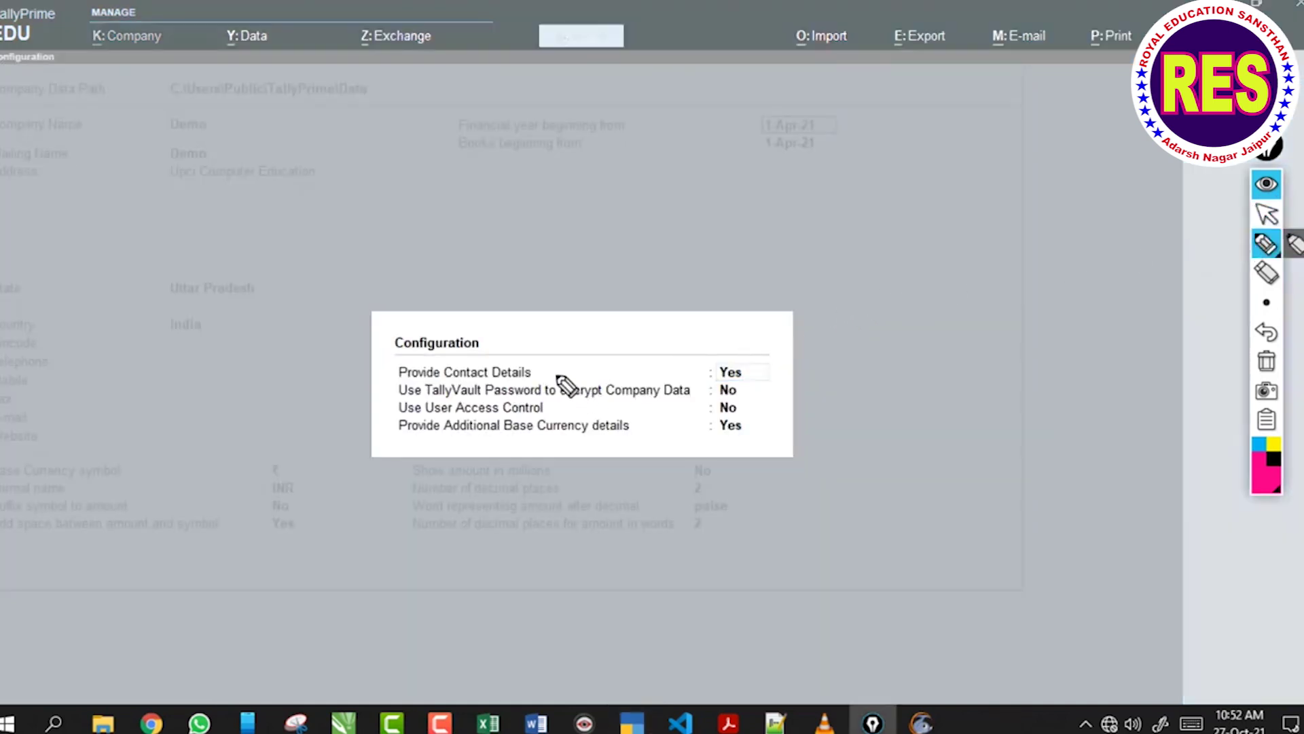
pyautogui.moveTo(548, 371)
pyautogui.mouseDown()
pyautogui.moveTo(671, 367)
pyautogui.moveTo(655, 378)
pyautogui.mouseUp()
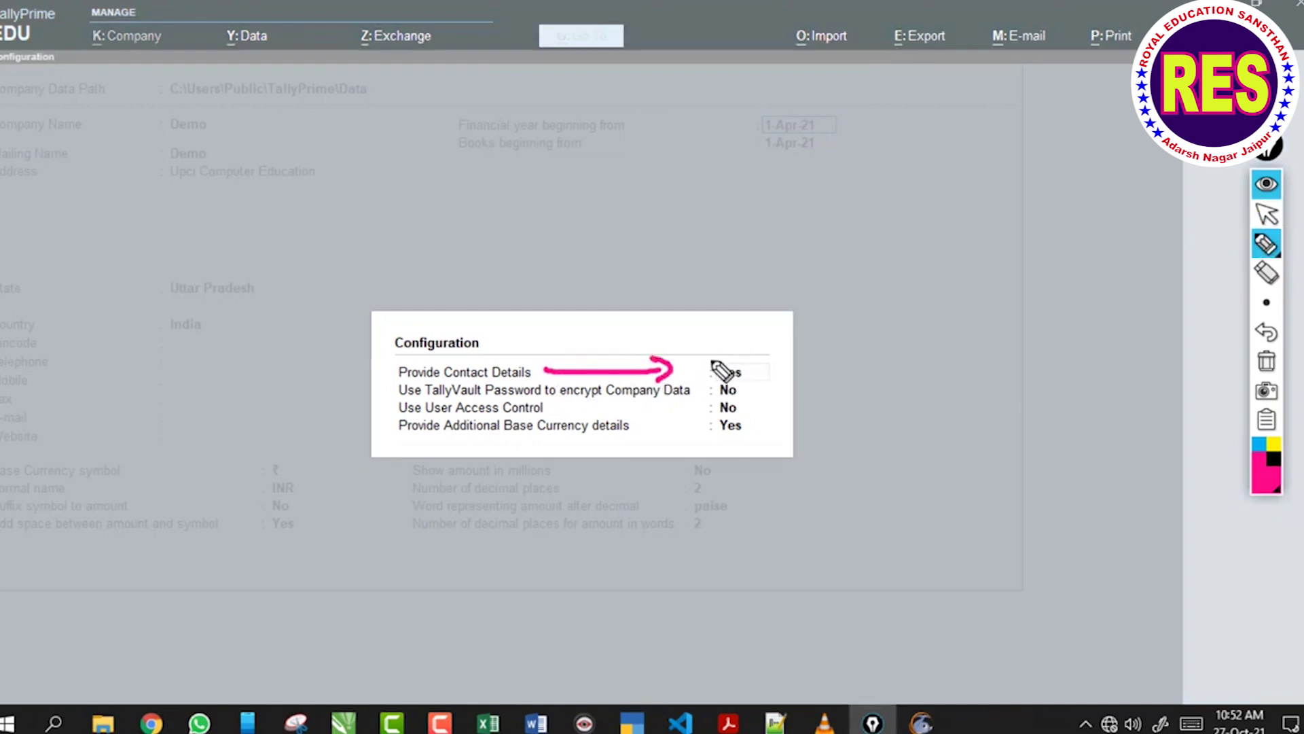
pyautogui.moveTo(77, 394); pyautogui.dragTo(236, 344)
pyautogui.moveTo(110, 454); pyautogui.dragTo(275, 395)
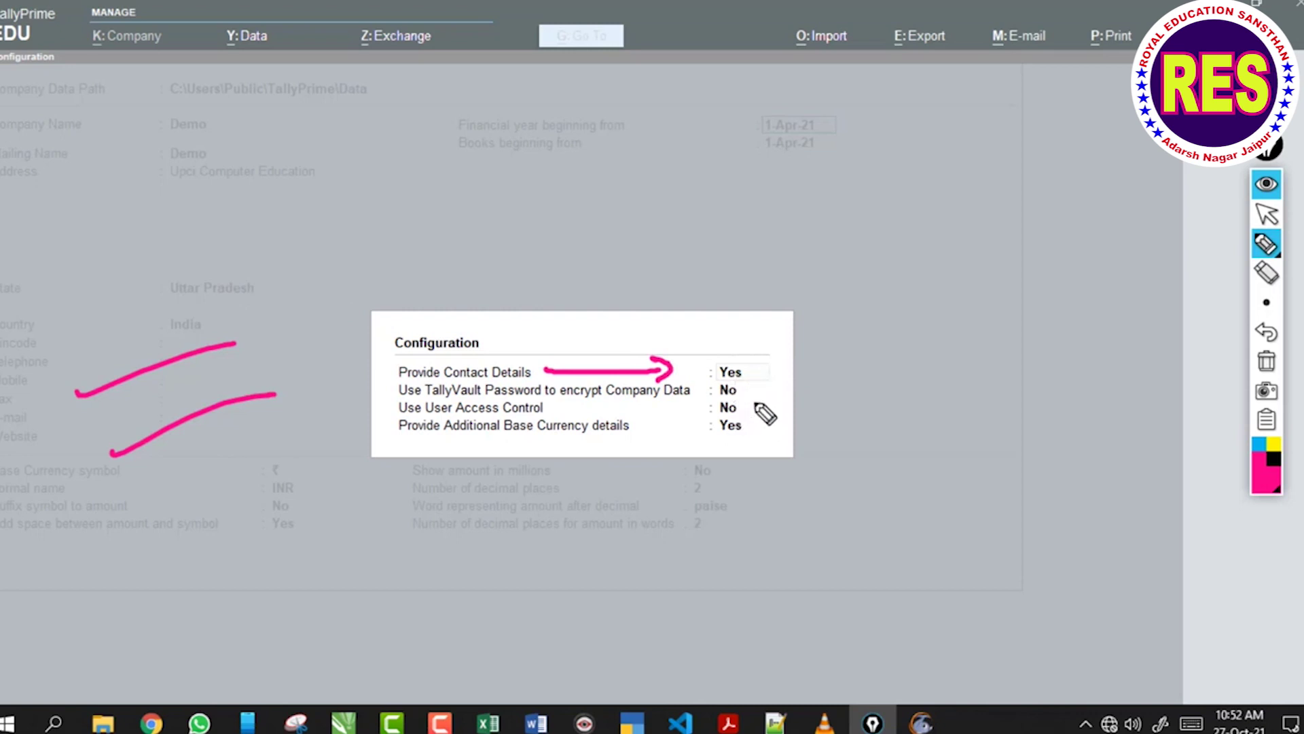
pyautogui.click(1266, 360)
# Underline the TallyVault password option, clear the mark, and draw an arrow to the Use User Access Control value.
pyautogui.moveTo(490, 400); pyautogui.dragTo(561, 400)
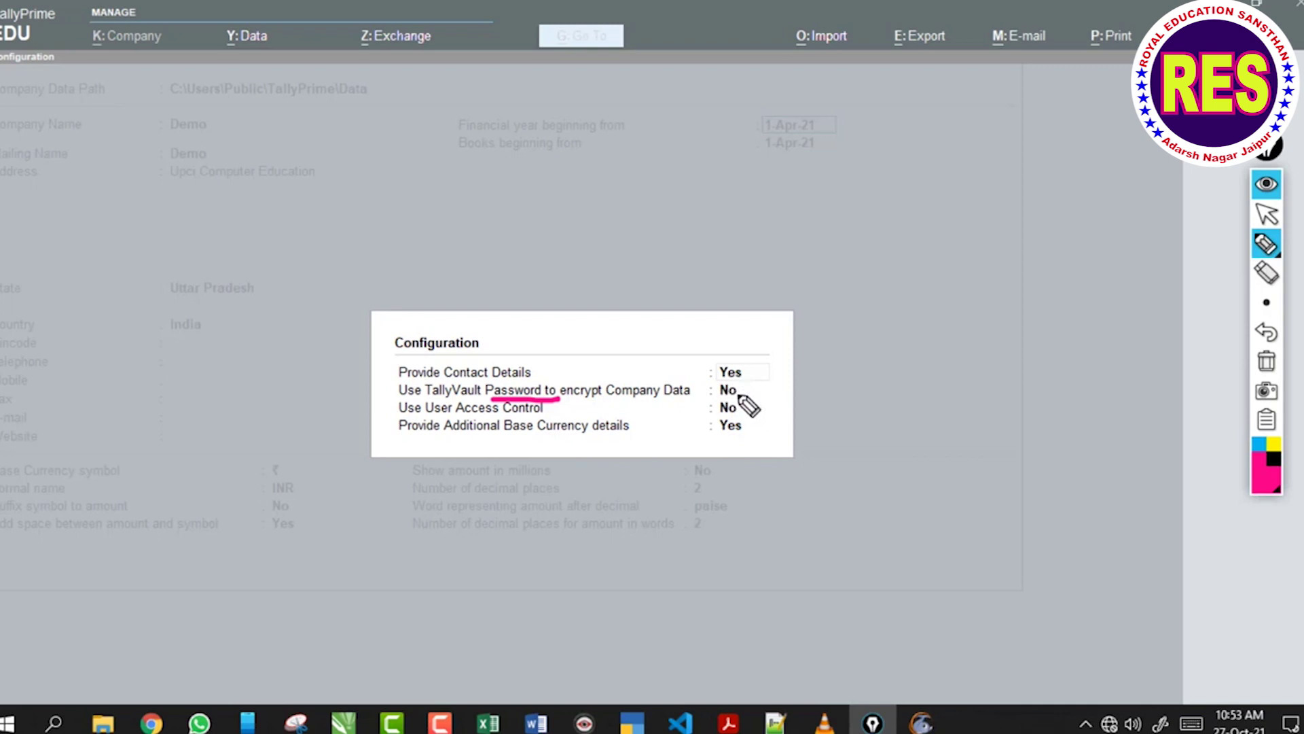
pyautogui.click(1265, 361)
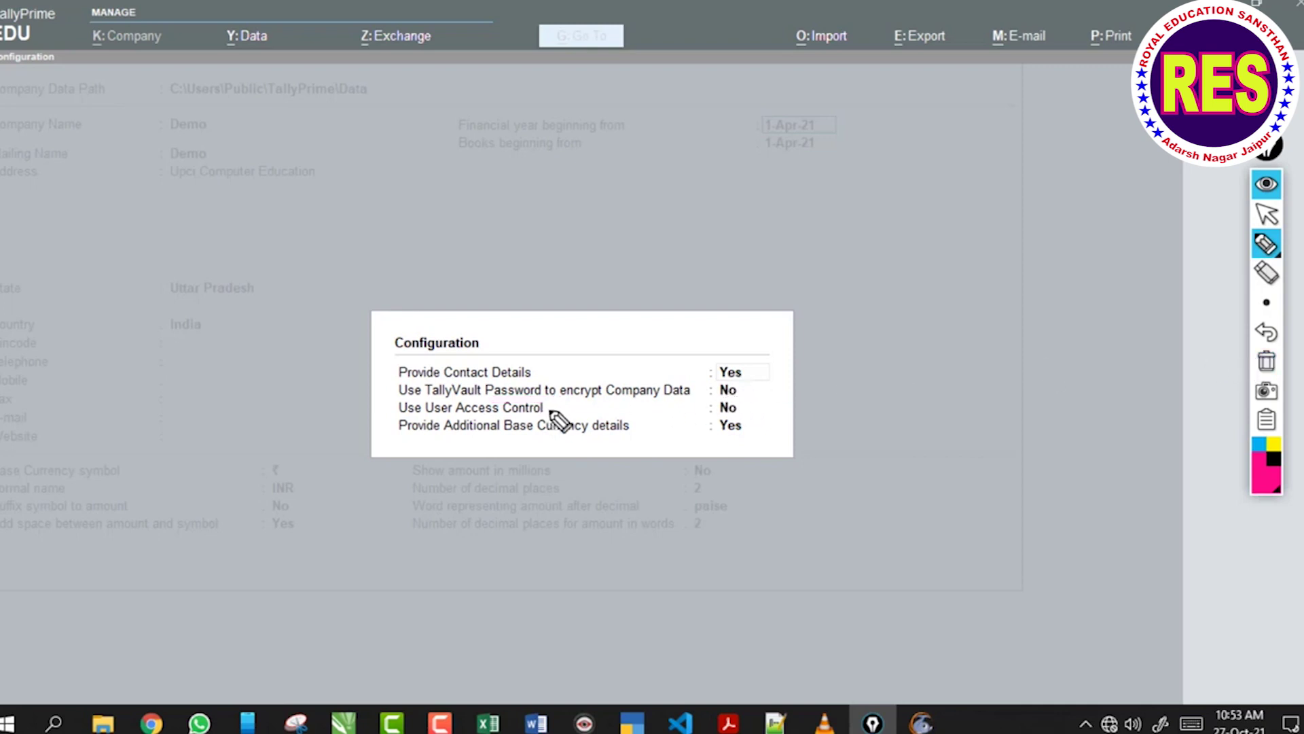
pyautogui.moveTo(562, 405)
pyautogui.mouseDown()
pyautogui.moveTo(685, 400)
pyautogui.moveTo(676, 415)
pyautogui.mouseUp()
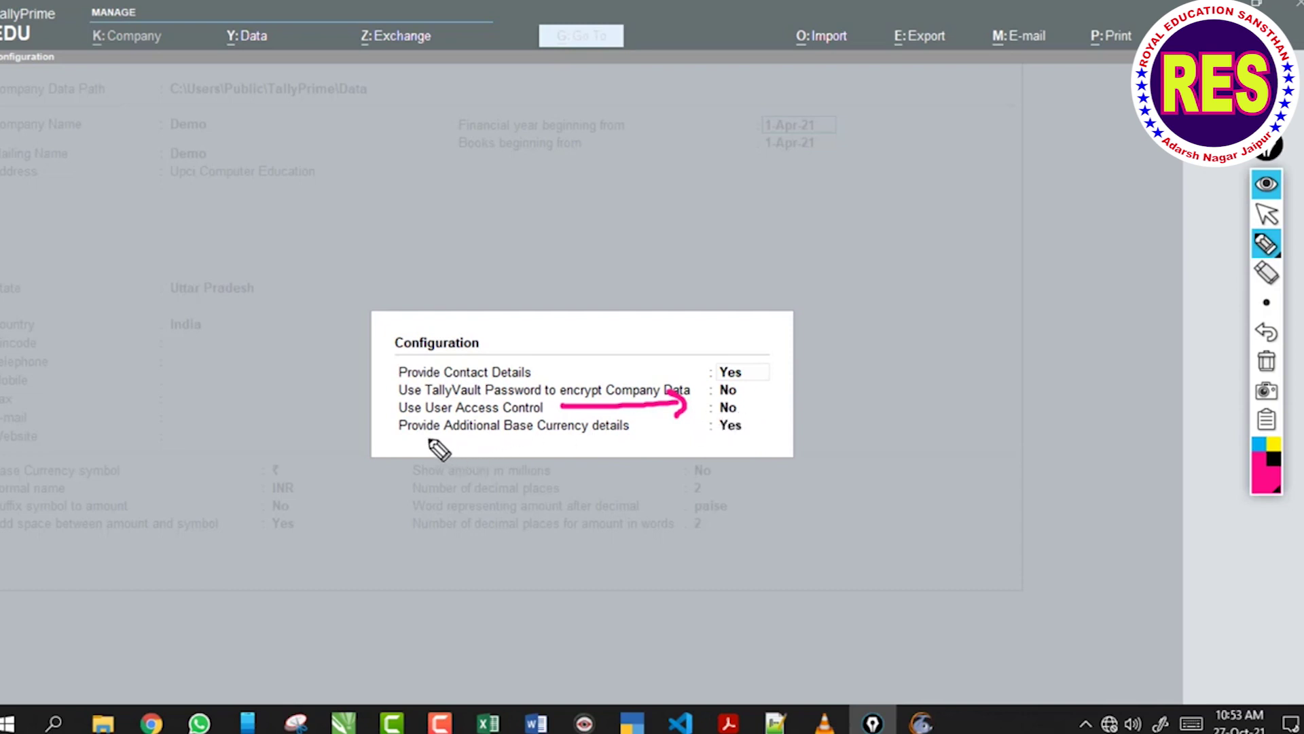
# Underline Provide Additional Base Currency details and its Yes value, and draw loops around the base currency fields in the form.
pyautogui.moveTo(426, 435); pyautogui.dragTo(496, 437)
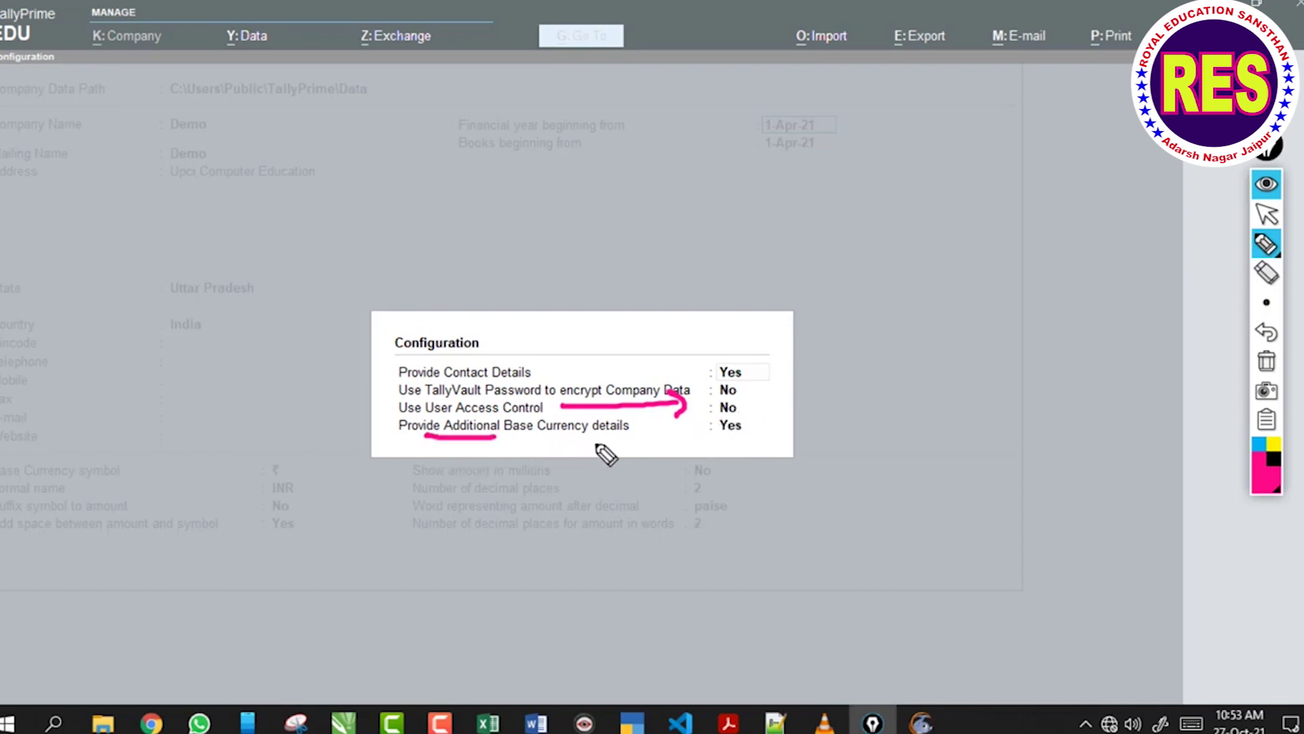
pyautogui.moveTo(721, 436); pyautogui.dragTo(747, 437)
pyautogui.moveTo(2, 453)
pyautogui.mouseDown()
pyautogui.moveTo(247, 446)
pyautogui.moveTo(193, 562)
pyautogui.moveTo(95, 466)
pyautogui.mouseUp()
pyautogui.moveTo(299, 465)
pyautogui.mouseDown()
pyautogui.moveTo(503, 489)
pyautogui.moveTo(347, 504)
pyautogui.mouseUp()
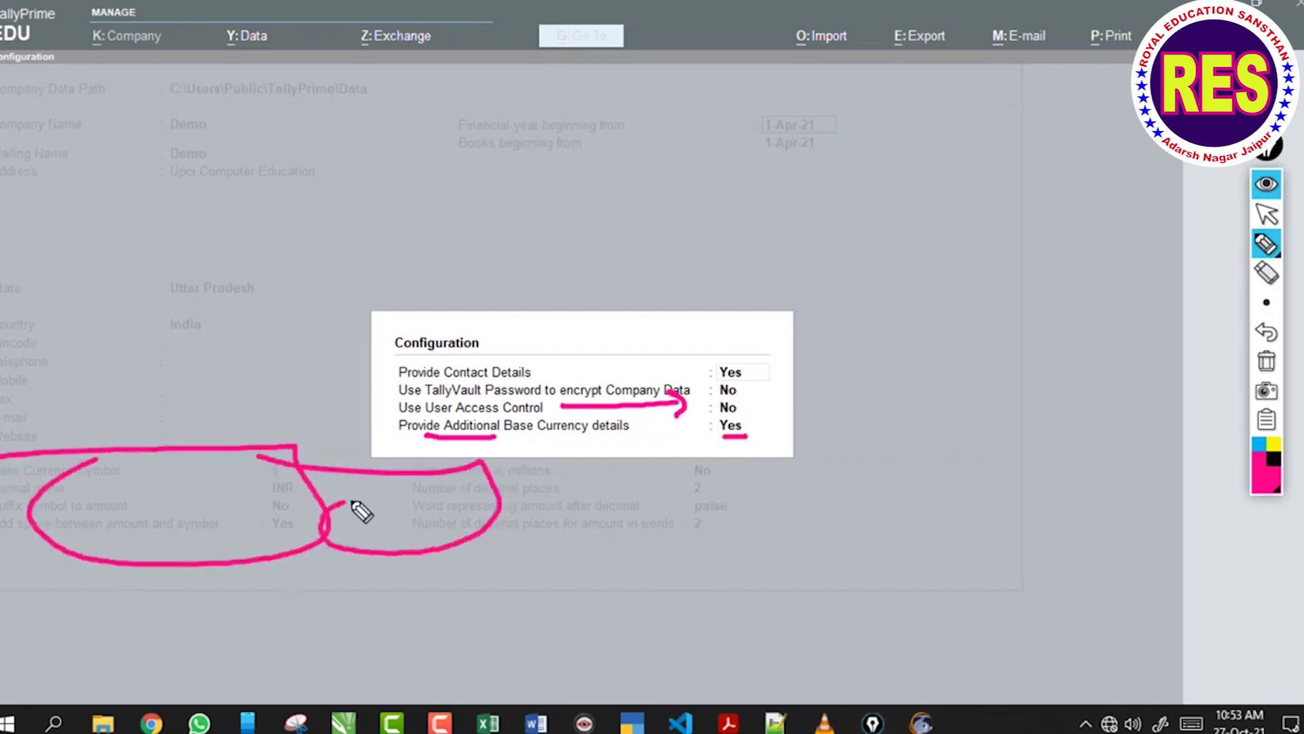
pyautogui.moveTo(271, 520); pyautogui.dragTo(421, 521)
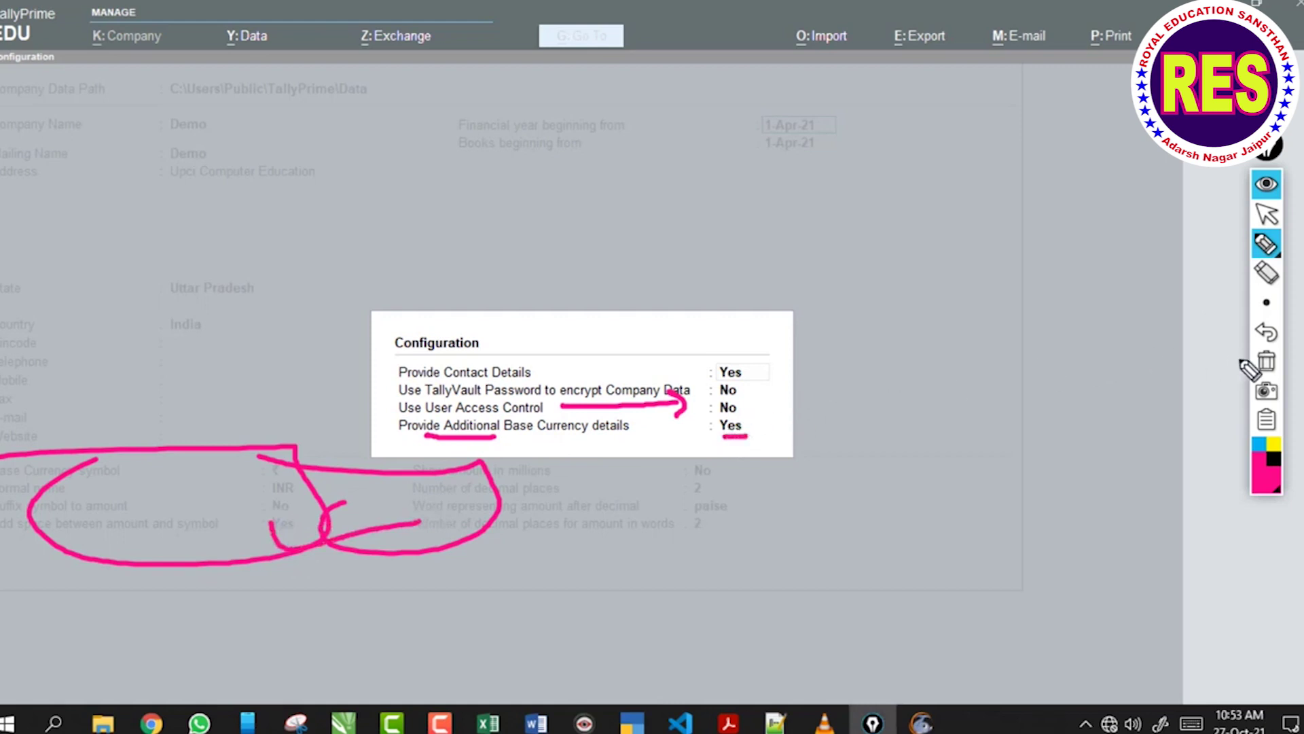
# Clear the annotations and set Provide Additional Base Currency details to No in the company creation configuration.
pyautogui.click(1266, 361)
pyautogui.click(1266, 214)
pyautogui.click(751, 435)
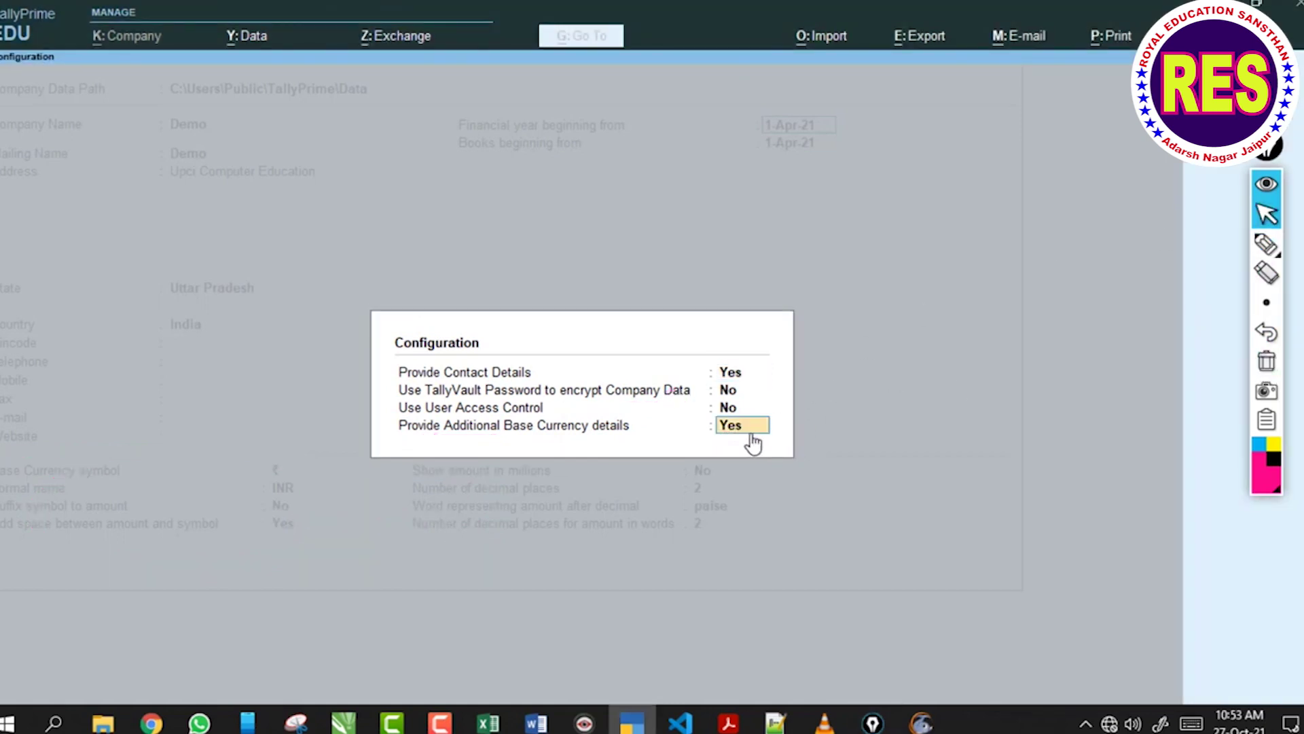
pyautogui.write('n')
pyautogui.press('Return')
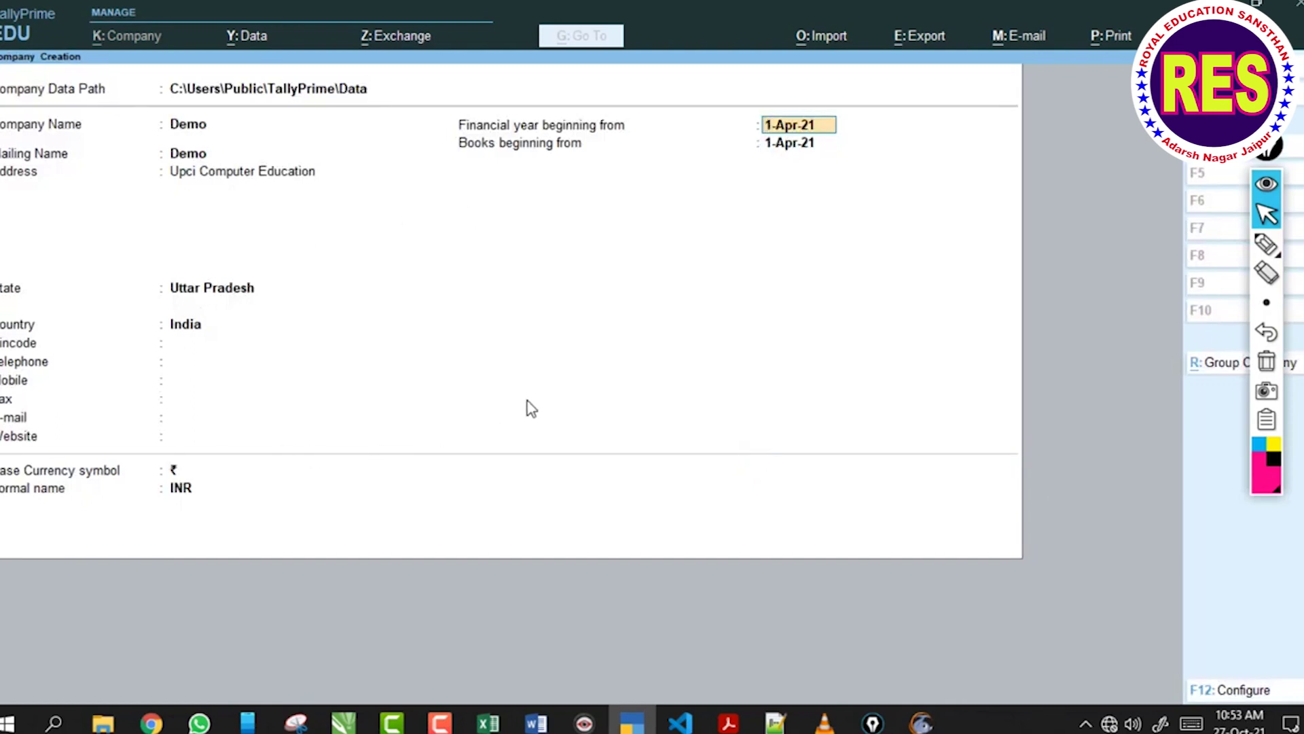
# Reopen the company creation configuration, set Provide Contact Details to No, and accept the remaining options as they are.
pyautogui.press('F12')
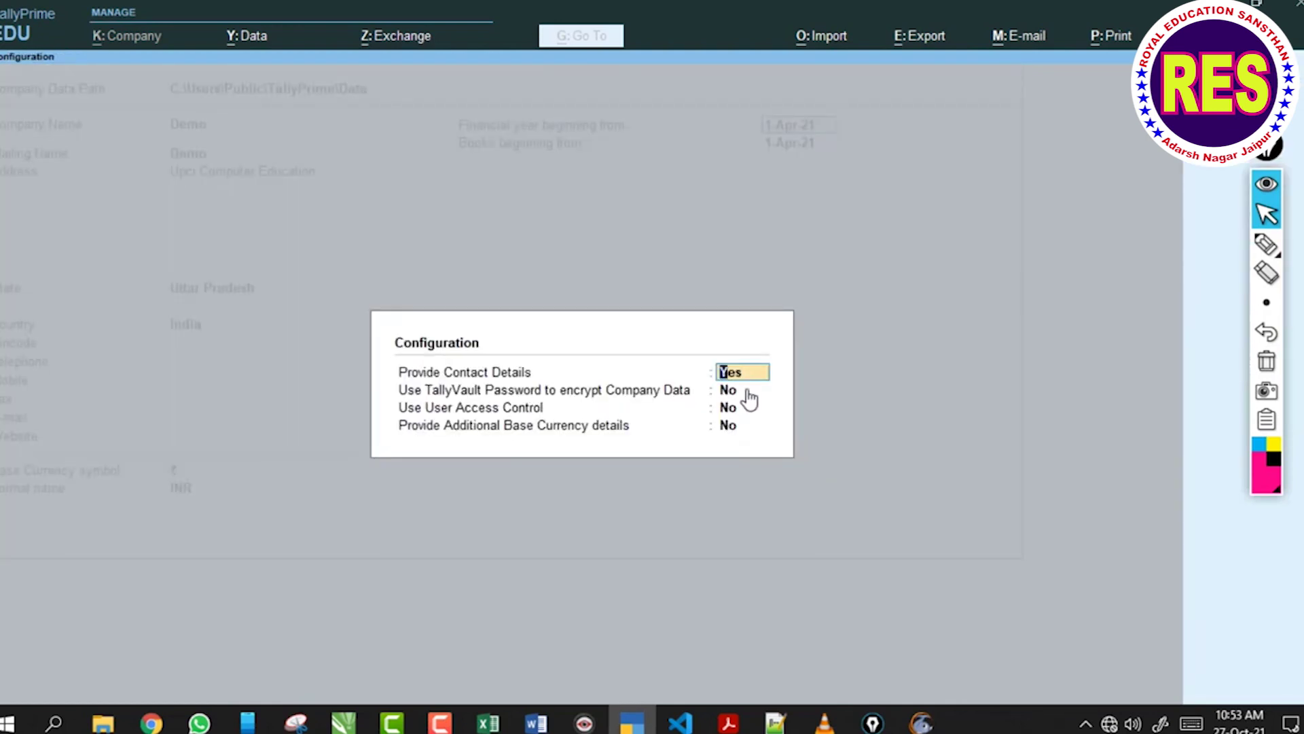
pyautogui.write('n')
pyautogui.press('Return')
pyautogui.press('Return')
pyautogui.press('Return')
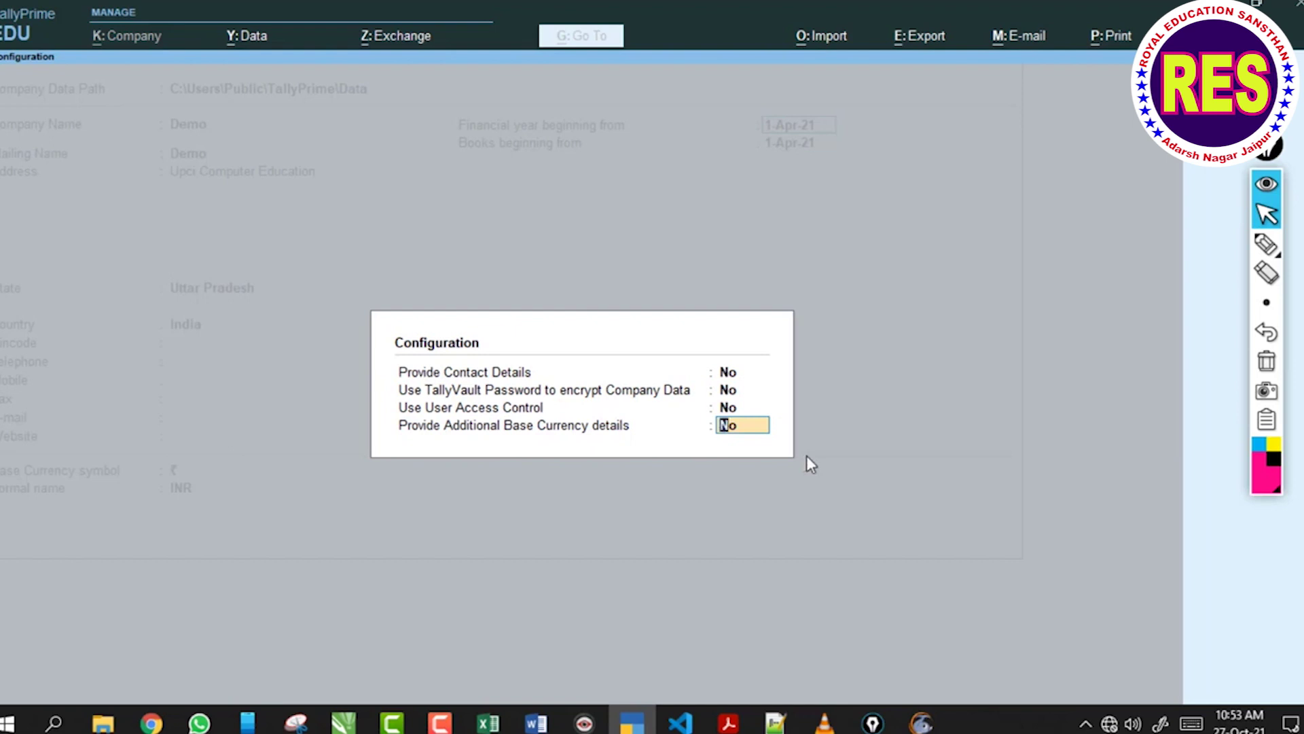
pyautogui.press('Return')
# Draw pen strokes beside the company name, address and state fields of the form, and clear them.
pyautogui.click(1266, 243)
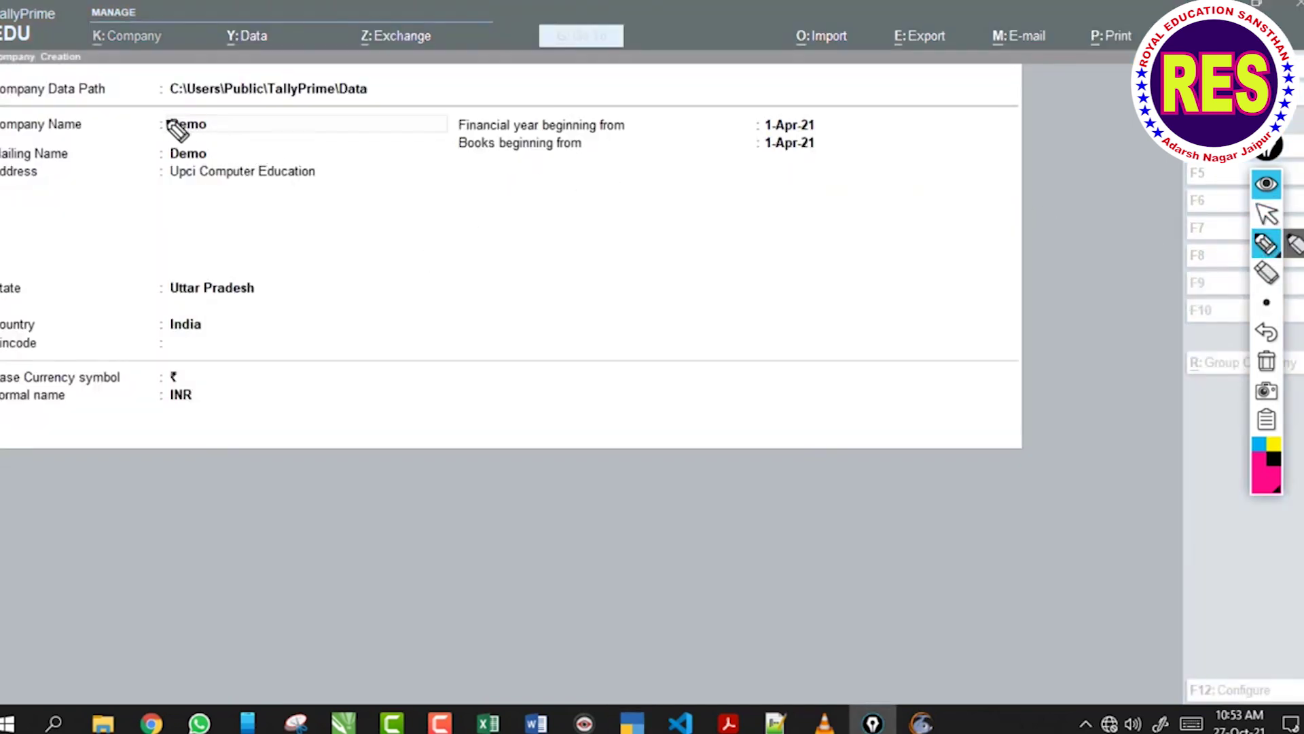
pyautogui.moveTo(89, 129); pyautogui.dragTo(224, 101)
pyautogui.moveTo(100, 222); pyautogui.dragTo(204, 192)
pyautogui.moveTo(100, 339); pyautogui.dragTo(241, 289)
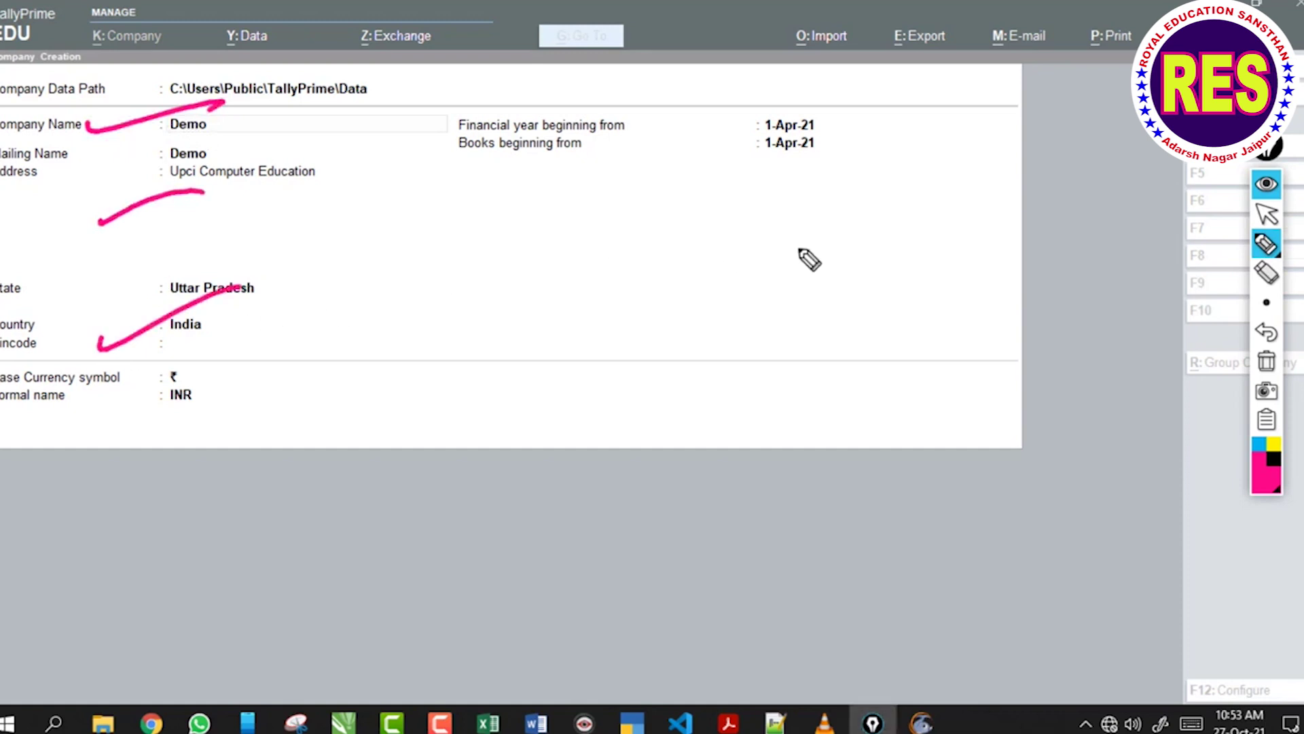
pyautogui.click(1266, 362)
pyautogui.click(1266, 214)
pyautogui.click(748, 254)
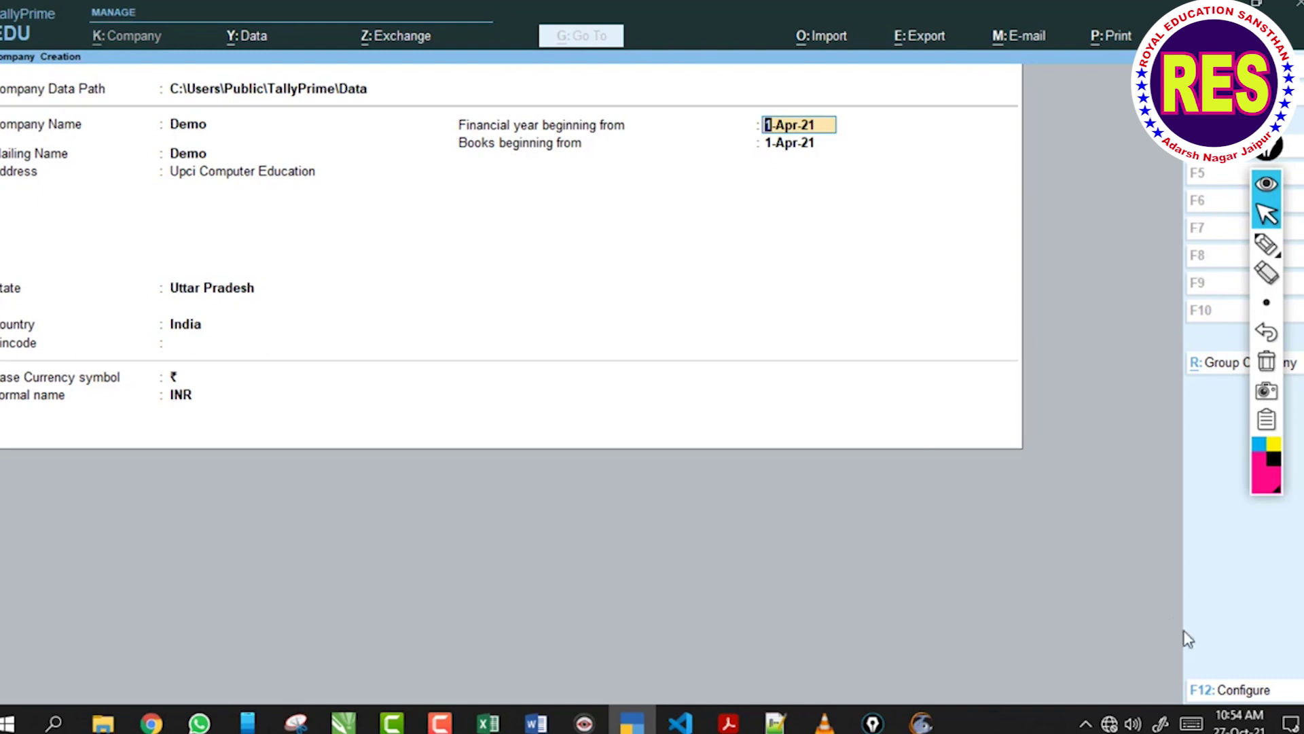
# Set Provide Contact Details and Provide Additional Base Currency details to Yes in the company creation configuration.
pyautogui.click(1232, 690)
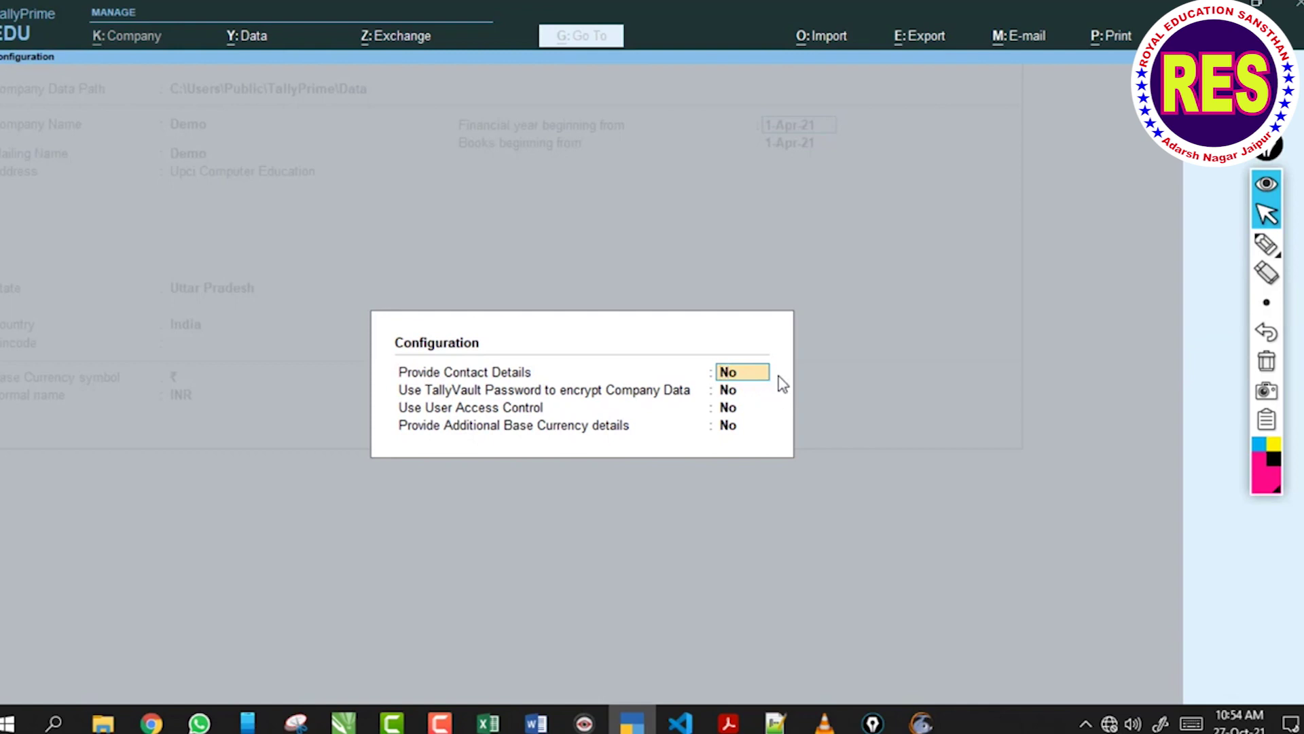
pyautogui.press('y')
pyautogui.press('Return')
pyautogui.press('Return')
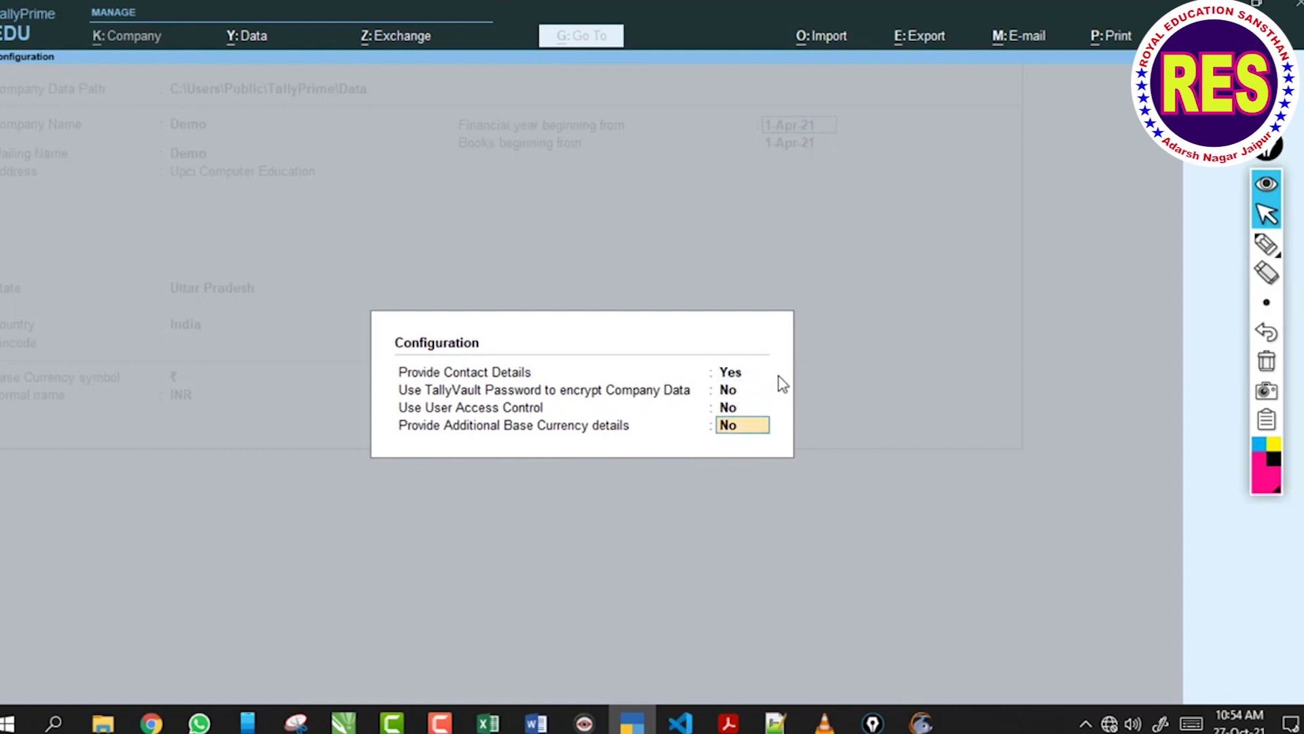
pyautogui.write('y')
pyautogui.press('Return')
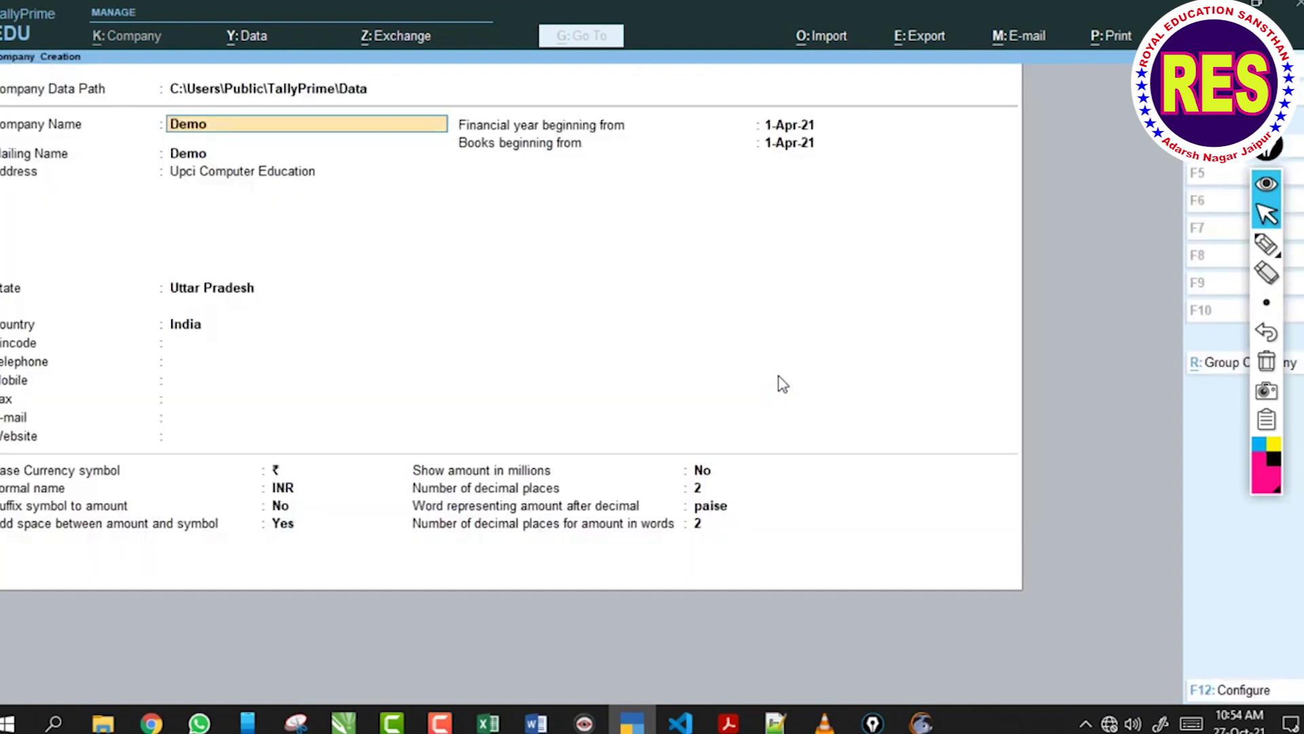
pyautogui.click(1266, 244)
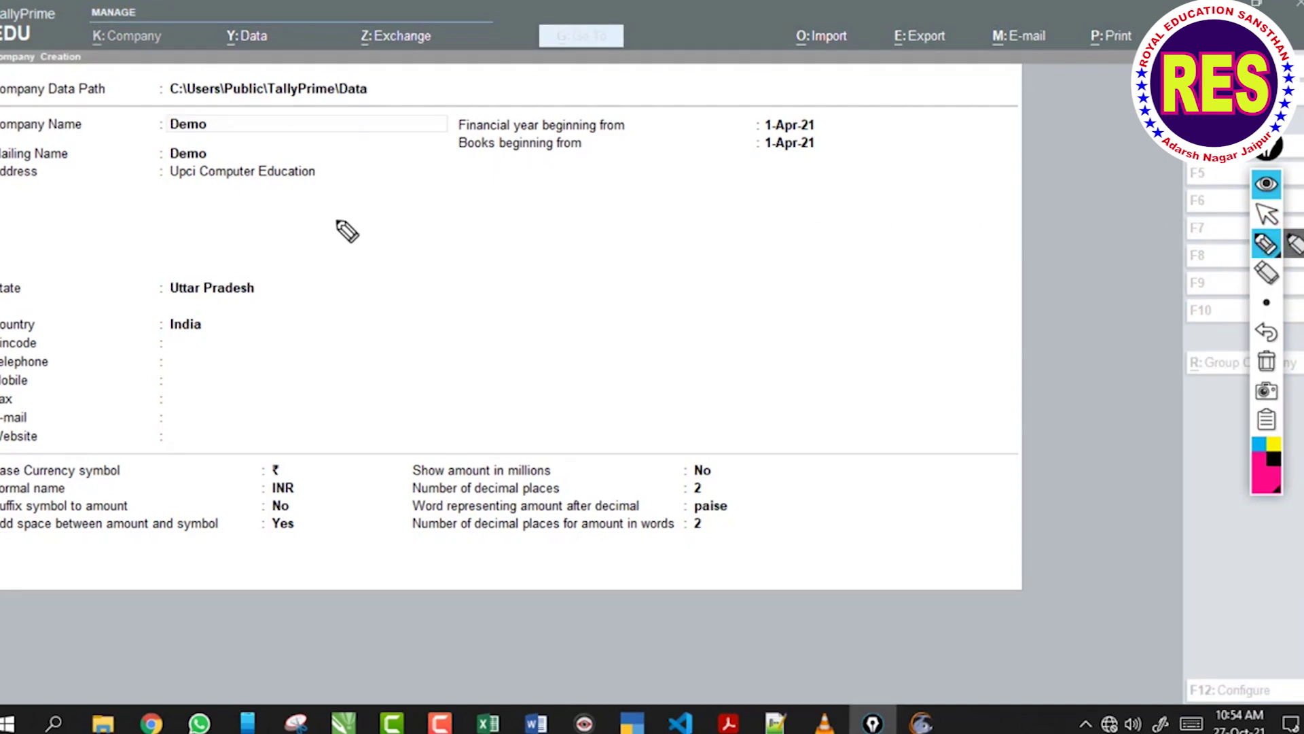
pyautogui.click(1266, 214)
pyautogui.click(960, 265)
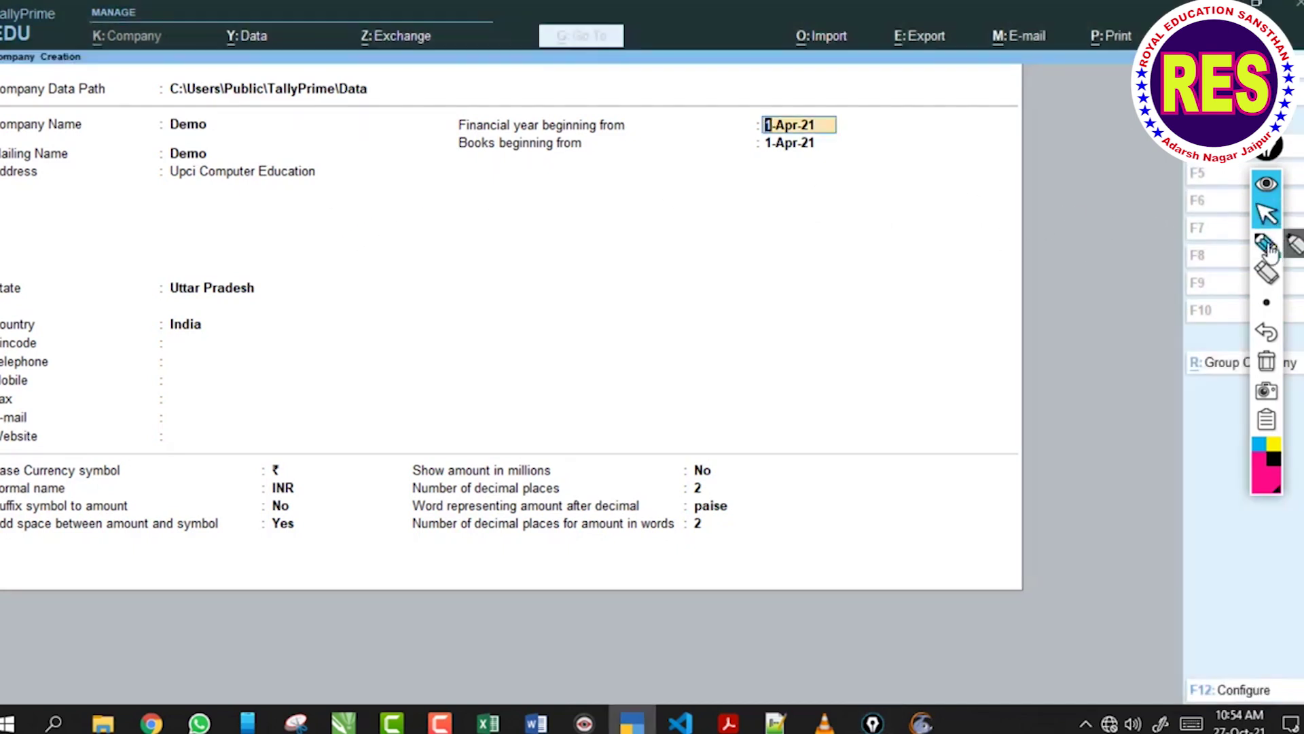
# Underline the company data path and draw short strokes beside the company name, mailing name, address and state.
pyautogui.click(1266, 243)
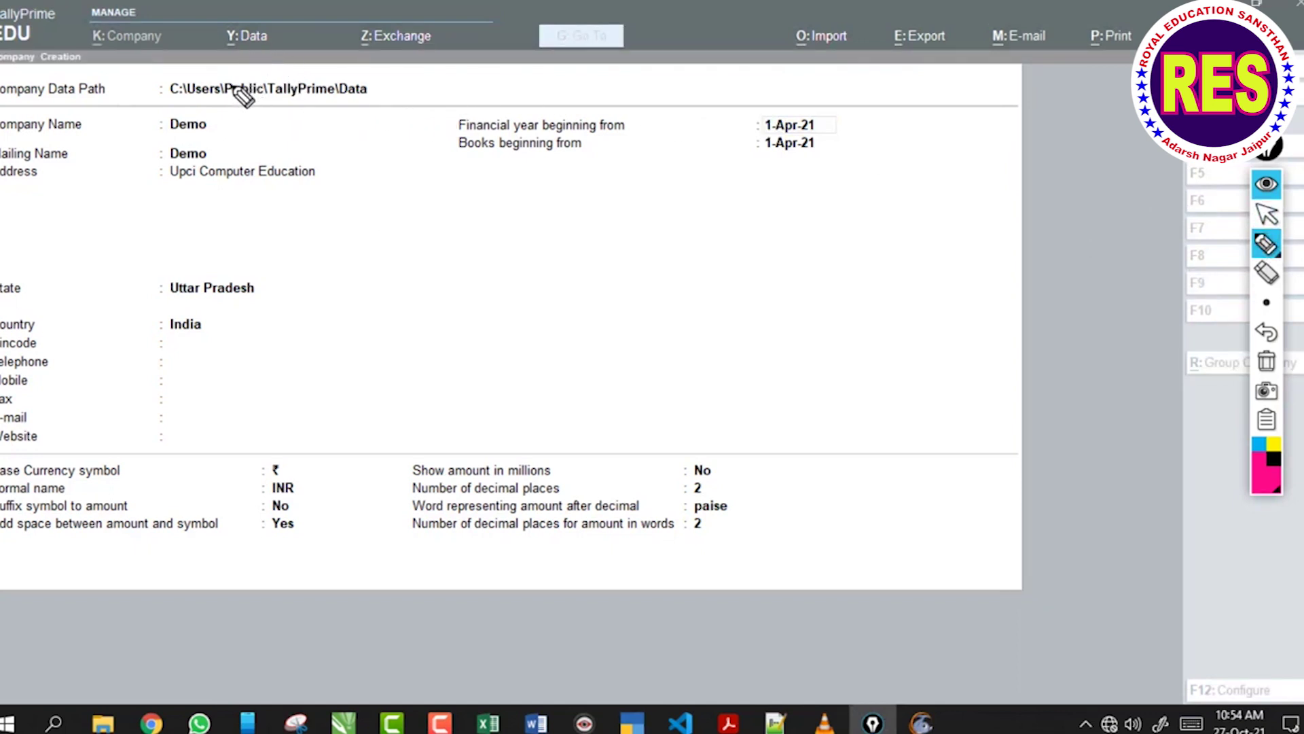
pyautogui.moveTo(160, 105); pyautogui.dragTo(297, 100)
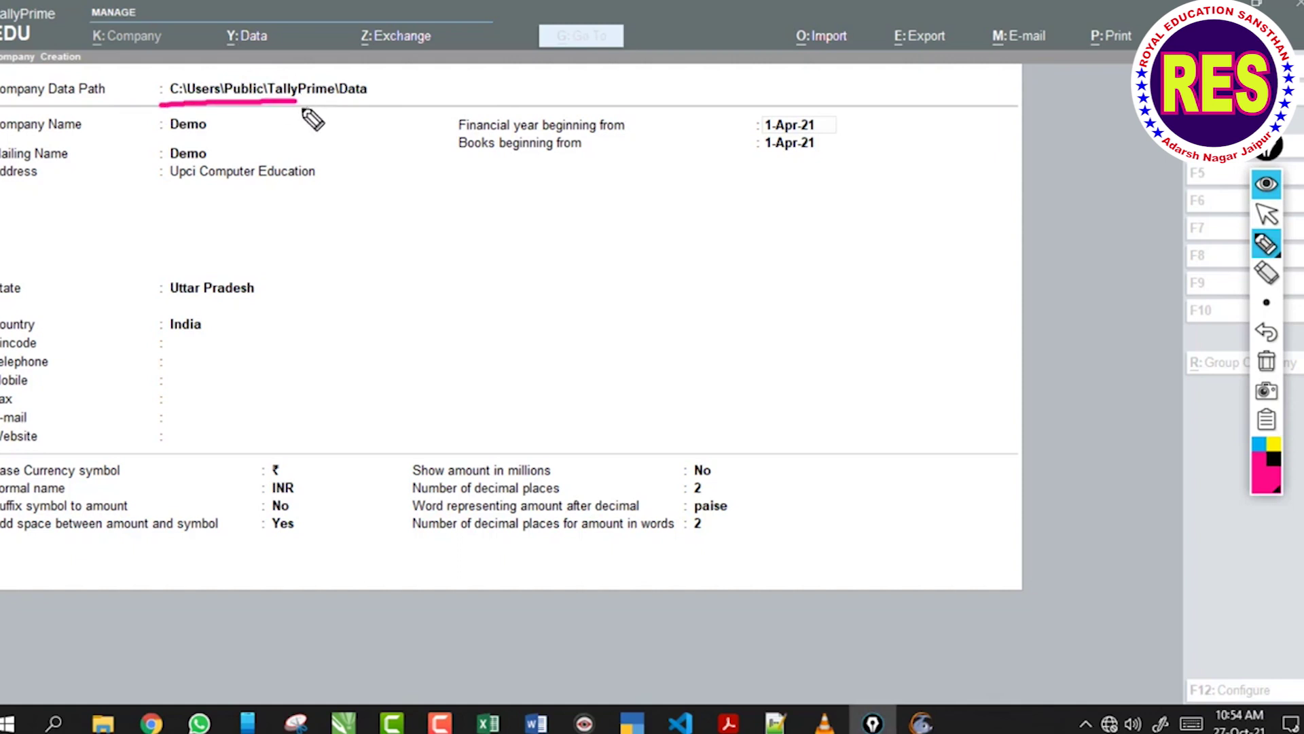
pyautogui.moveTo(218, 128); pyautogui.dragTo(272, 111)
pyautogui.moveTo(217, 158); pyautogui.dragTo(248, 144)
pyautogui.moveTo(189, 205); pyautogui.dragTo(232, 188)
pyautogui.moveTo(197, 262); pyautogui.dragTo(214, 254)
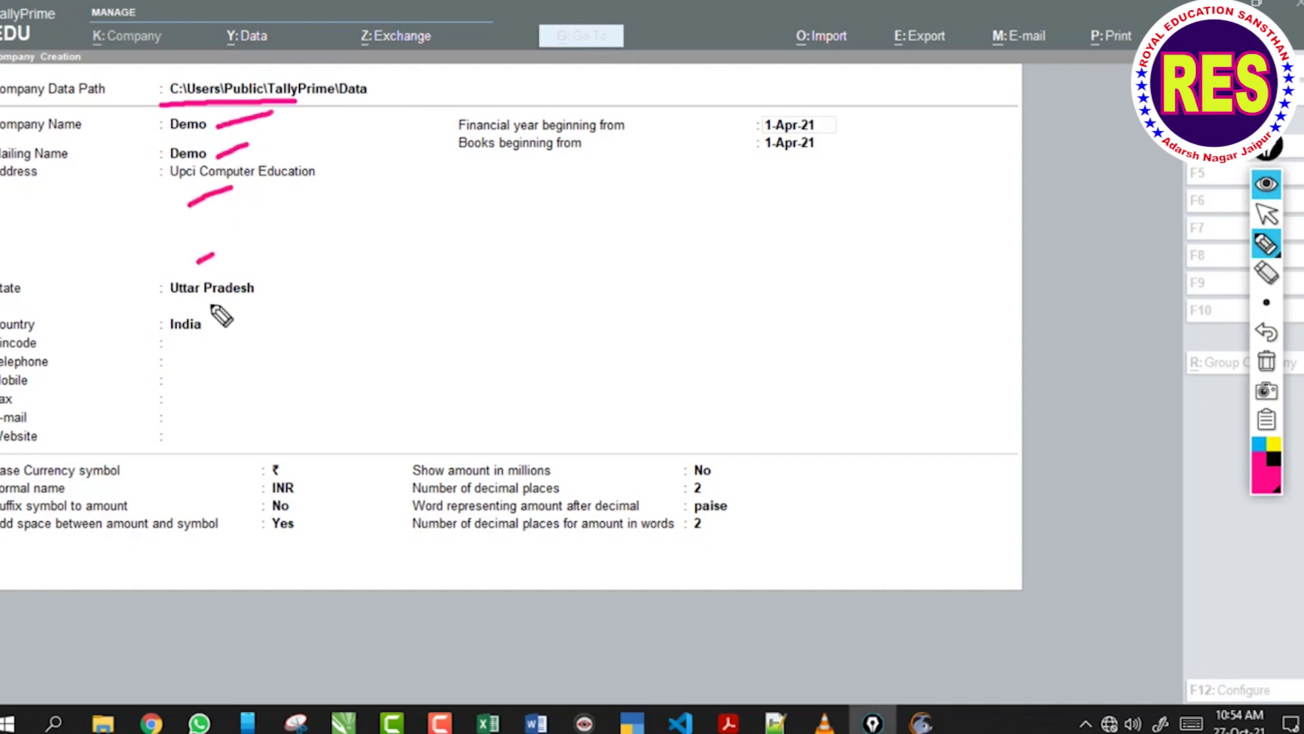
# Draw loops around the base currency fields and the beginning dates, and clear all annotations.
pyautogui.moveTo(156, 449)
pyautogui.mouseDown()
pyautogui.moveTo(591, 448)
pyautogui.moveTo(699, 582)
pyautogui.mouseUp()
pyautogui.moveTo(619, 595); pyautogui.dragTo(224, 439)
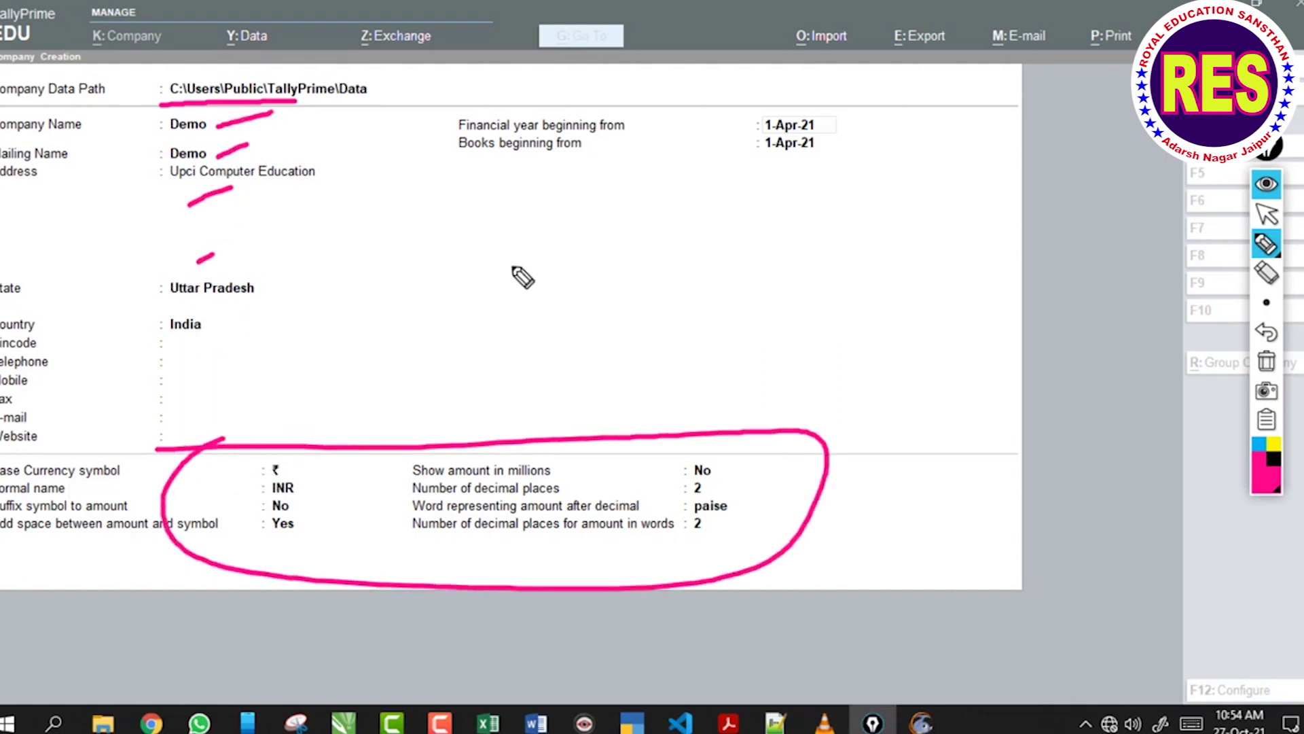
pyautogui.moveTo(523, 183); pyautogui.dragTo(589, 198)
pyautogui.moveTo(700, 224)
pyautogui.mouseDown()
pyautogui.moveTo(567, 87)
pyautogui.moveTo(598, 219)
pyautogui.mouseUp()
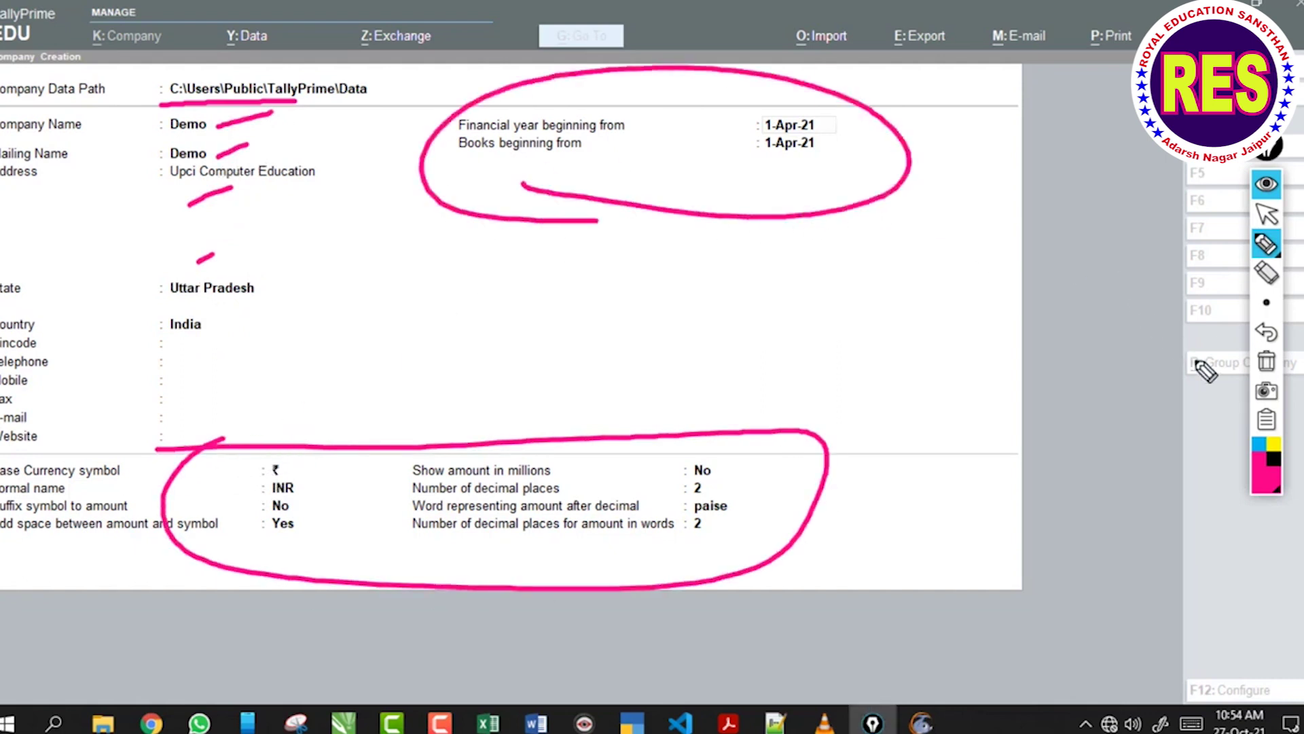
pyautogui.click(1267, 362)
pyautogui.click(1266, 215)
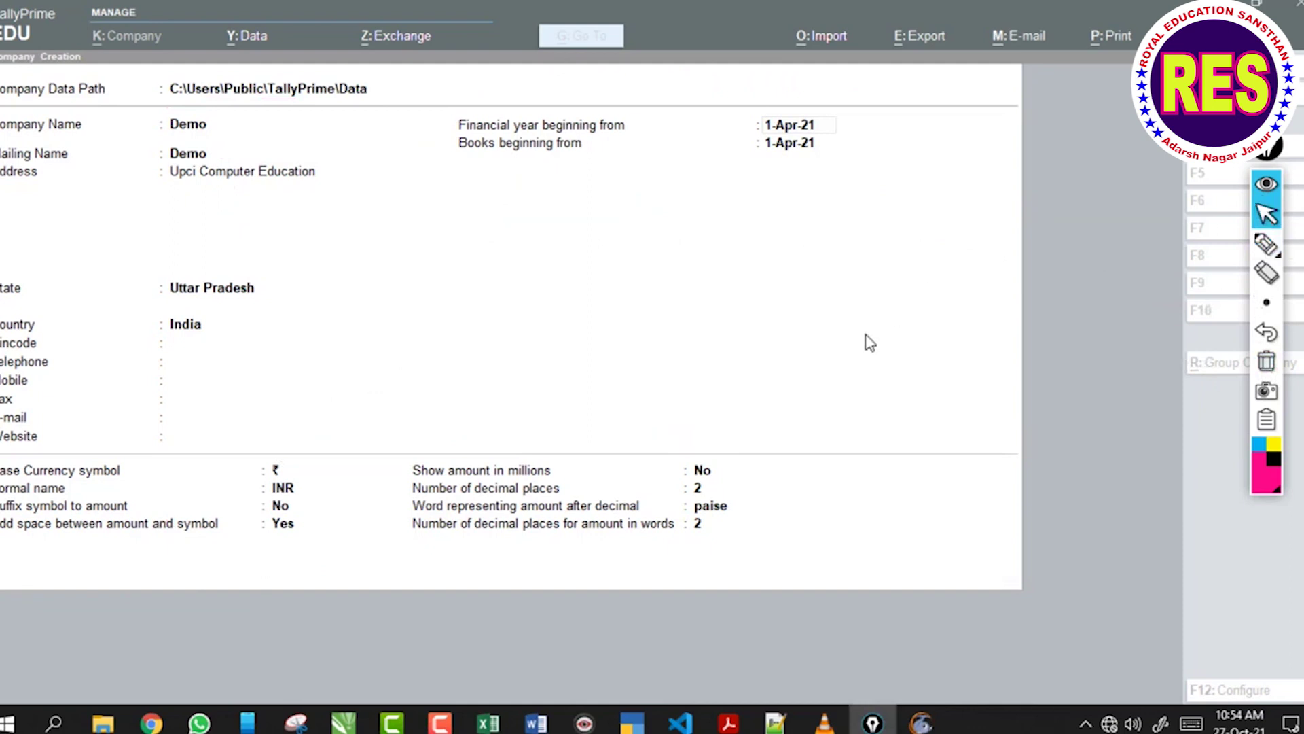
# Keep the values in the remaining company creation fields through Number of decimal places for amount in words, reaching the acceptance prompt.
pyautogui.click(876, 342)
pyautogui.press('Return')
pyautogui.press('Return')
pyautogui.press('Return')
pyautogui.press('Return')
pyautogui.press('Return')
pyautogui.press('Return')
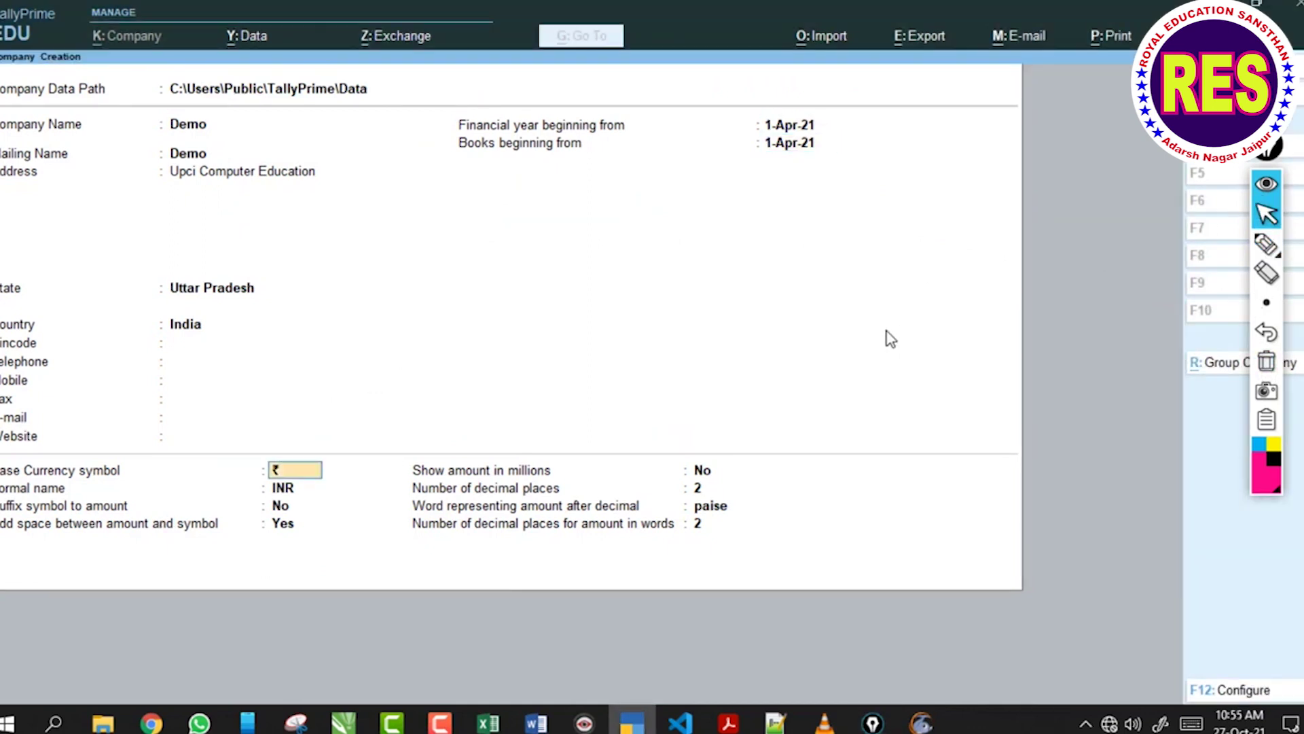
pyautogui.press('Return')
pyautogui.press('Return')
pyautogui.press('Return')
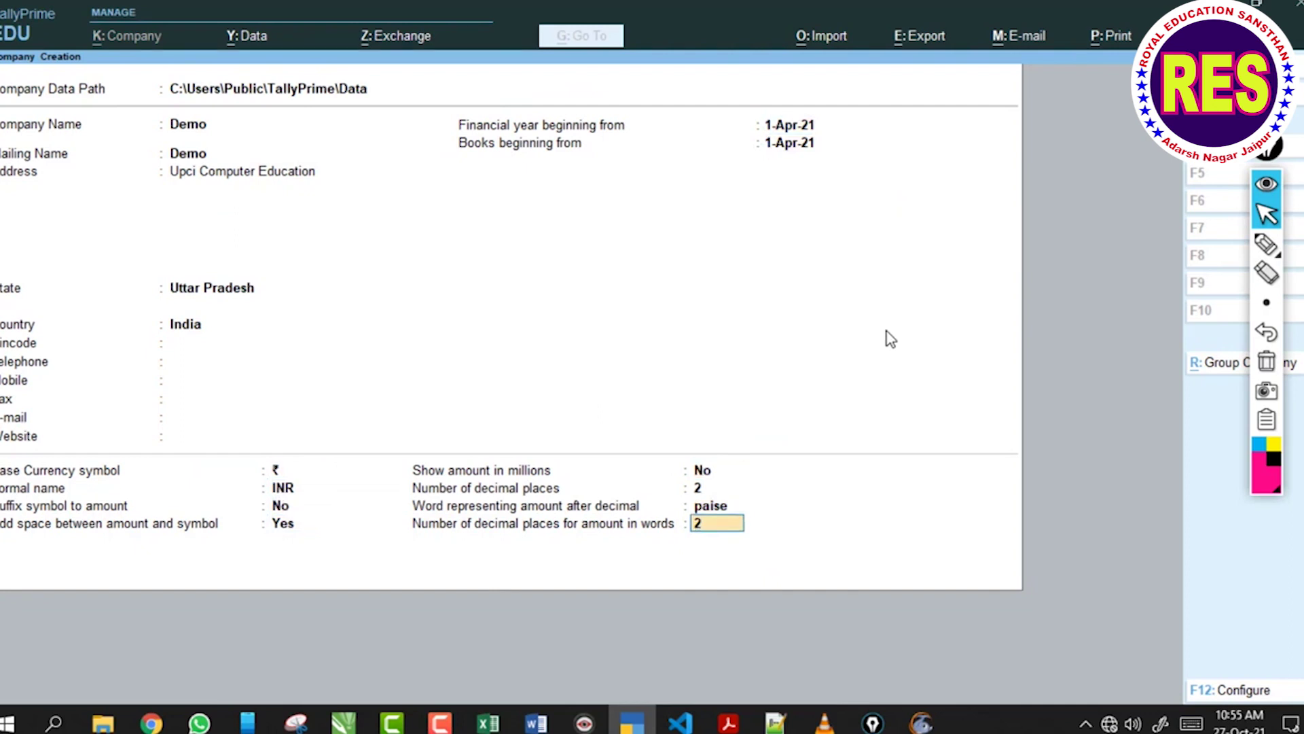
pyautogui.press('Return')
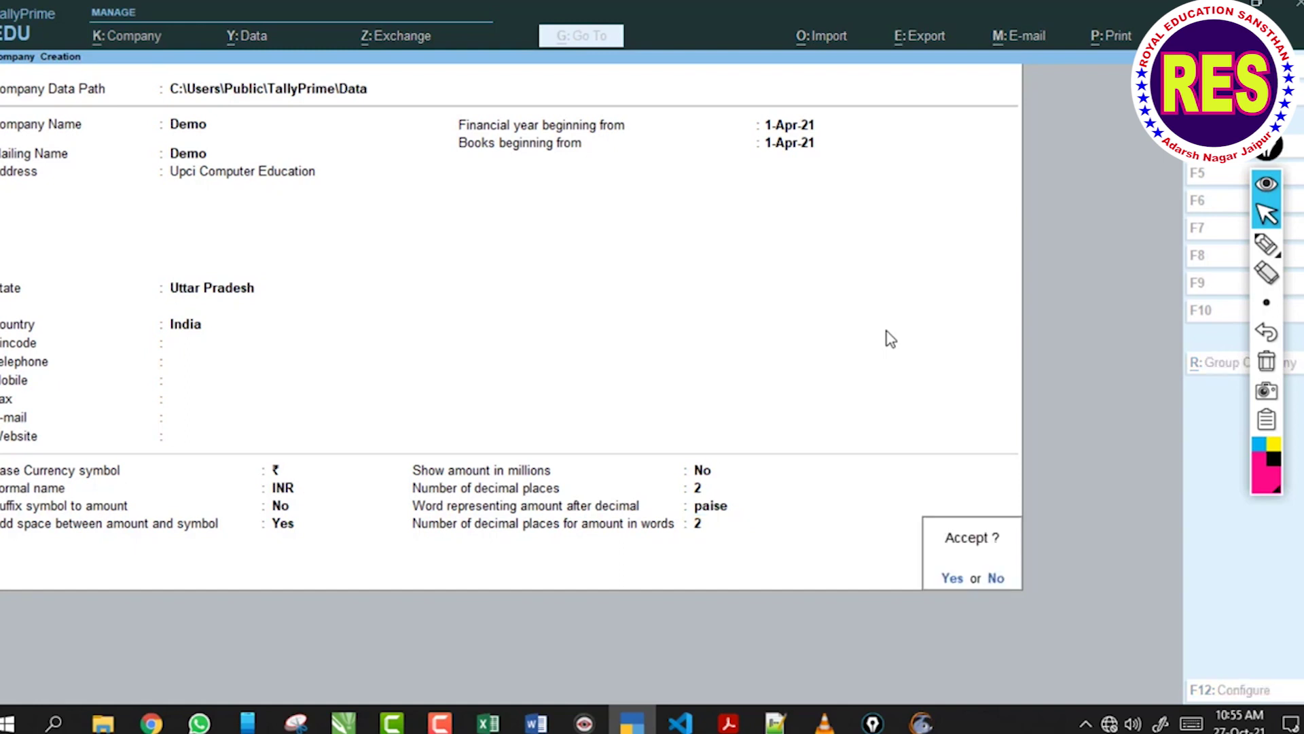
# Underline Yes in the acceptance prompt, clear the mark, and accept the creation of the Demo company.
pyautogui.click(1266, 243)
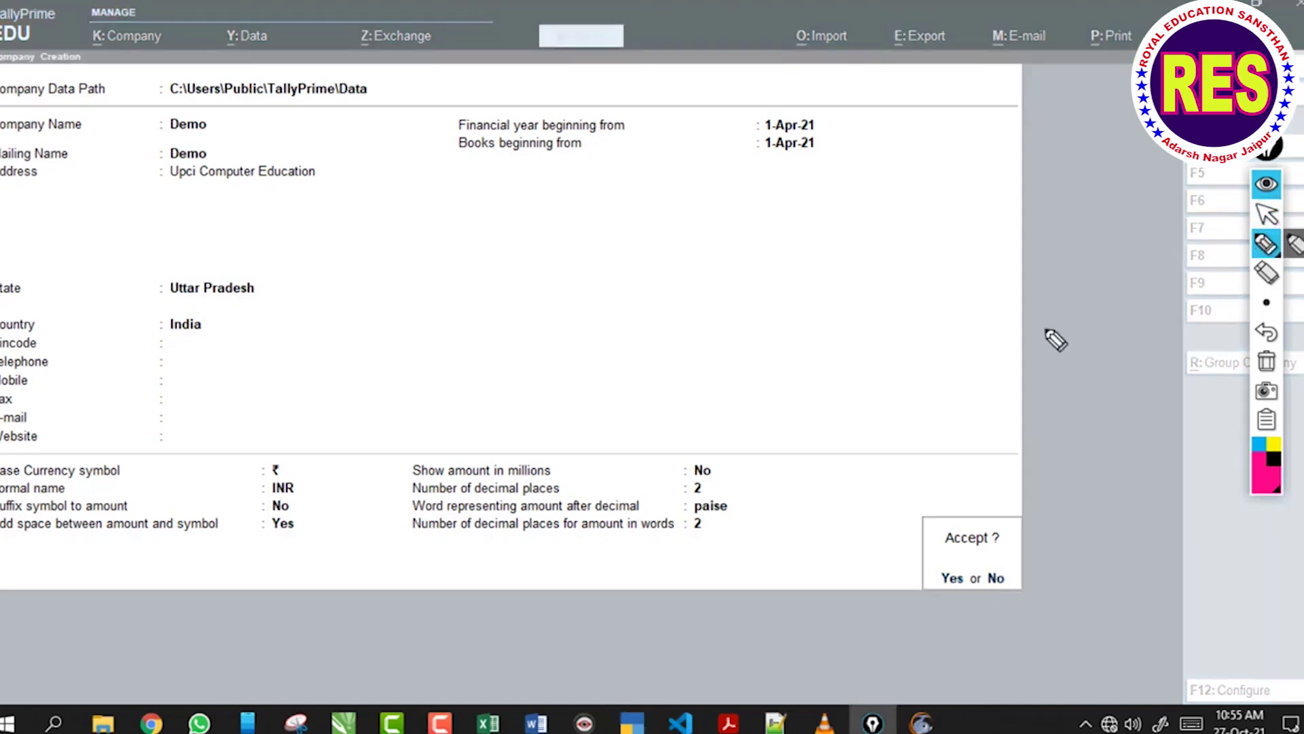
pyautogui.moveTo(929, 595); pyautogui.dragTo(961, 595)
pyautogui.click(1266, 360)
pyautogui.click(1274, 220)
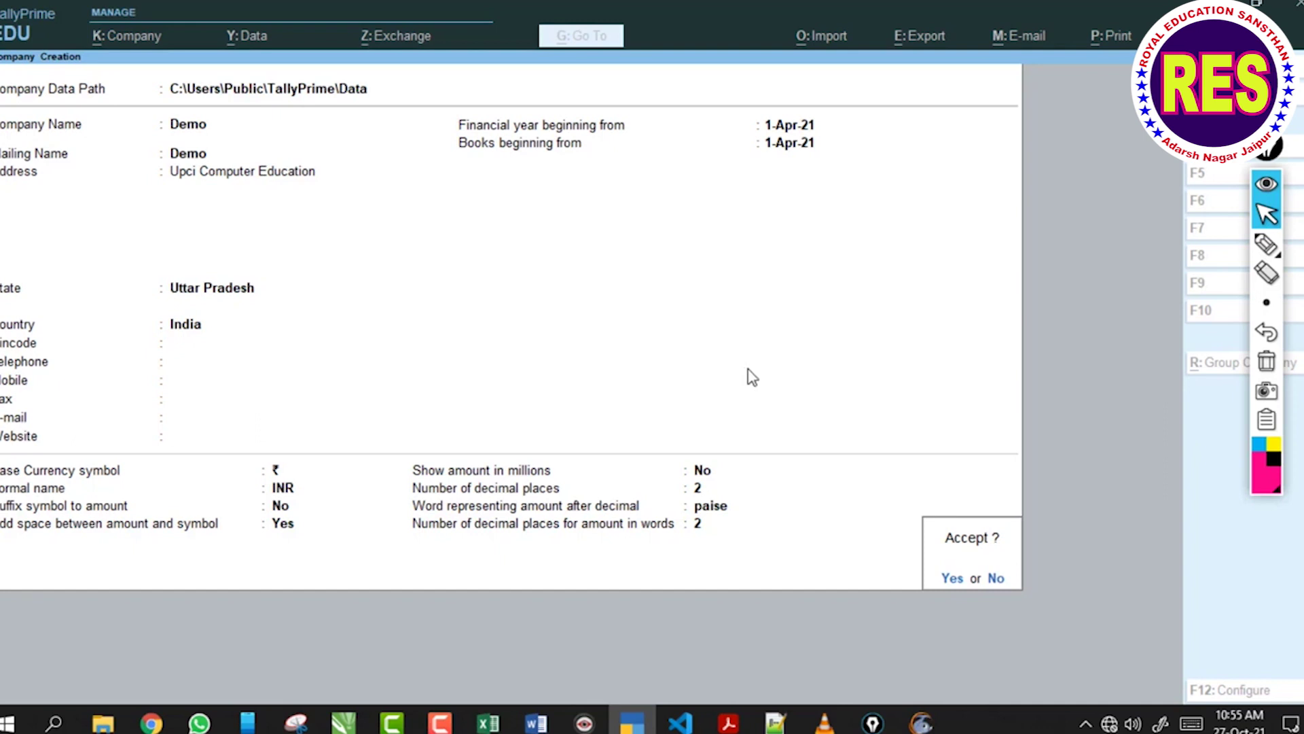
pyautogui.press('Return')
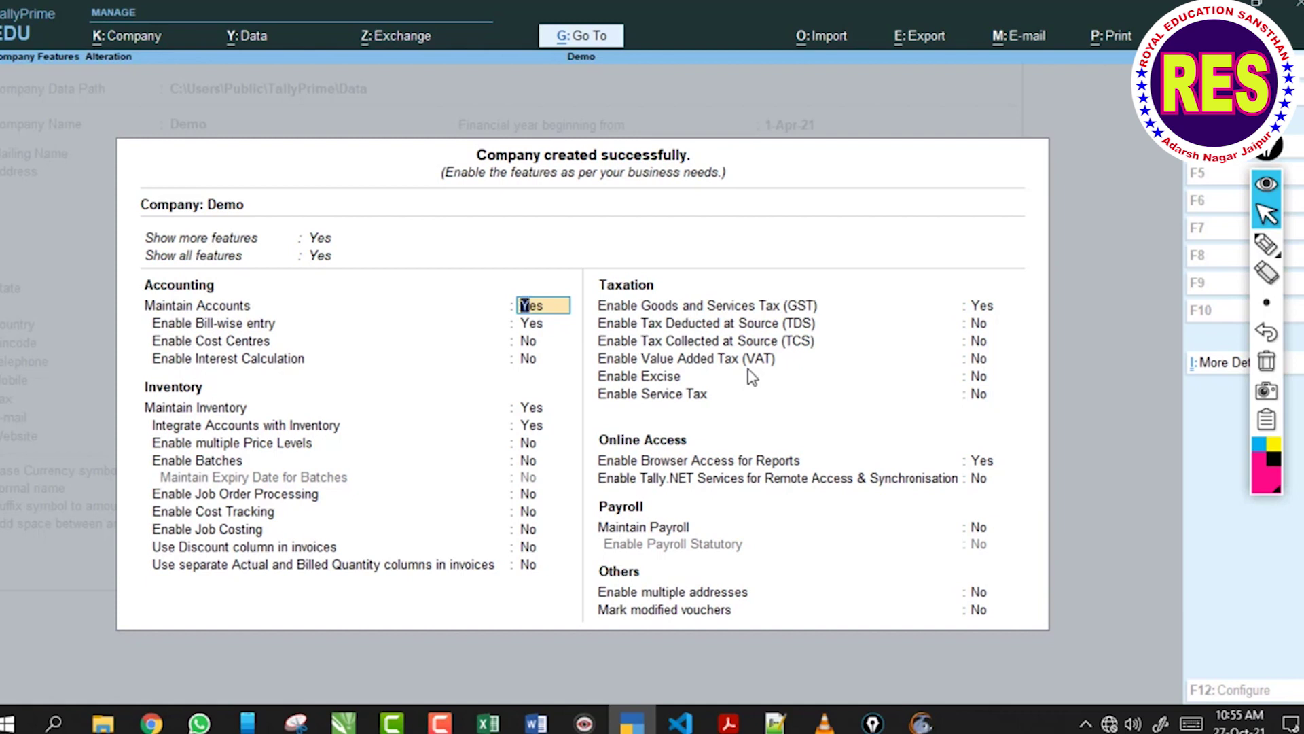
# Underline and circle the company creation heading above the features list, and clear the marks.
pyautogui.click(1266, 243)
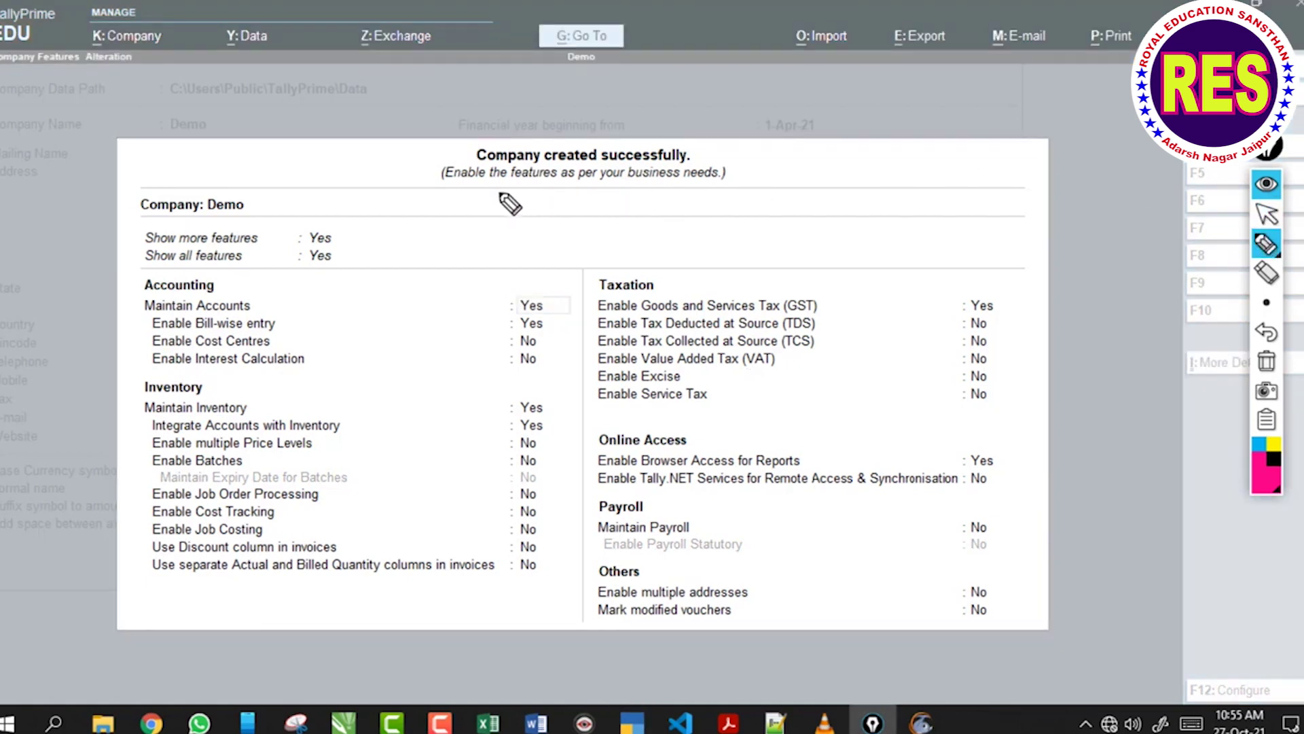
pyautogui.moveTo(442, 189); pyautogui.dragTo(694, 197)
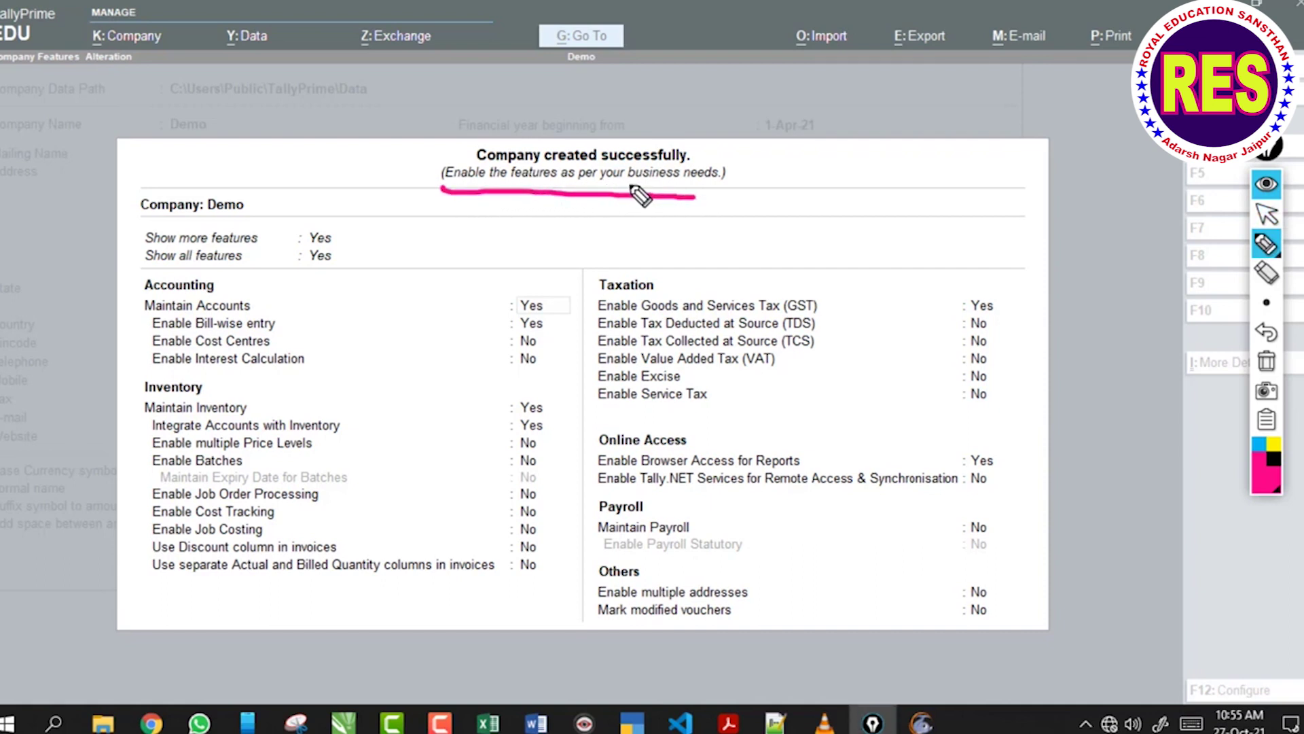
pyautogui.moveTo(632, 202)
pyautogui.mouseDown()
pyautogui.moveTo(498, 140)
pyautogui.moveTo(507, 204)
pyautogui.moveTo(693, 198)
pyautogui.mouseUp()
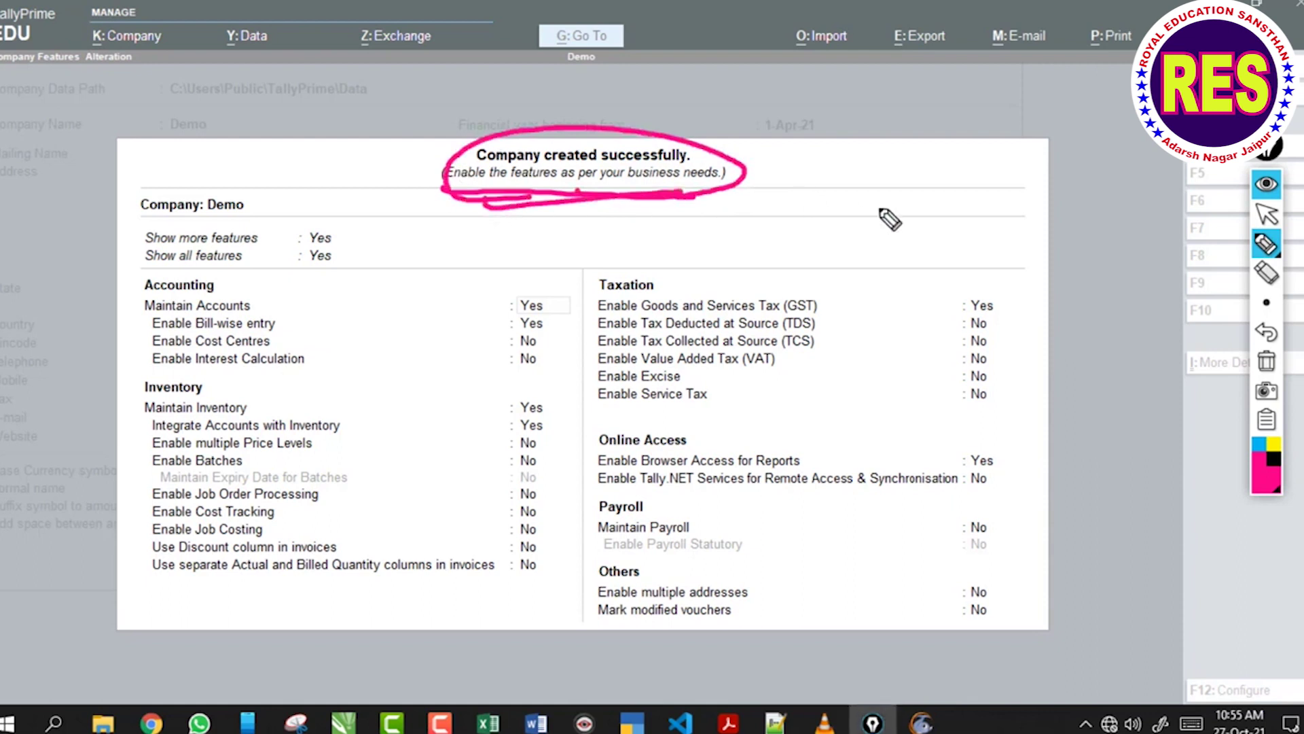
pyautogui.click(1266, 361)
pyautogui.click(1266, 215)
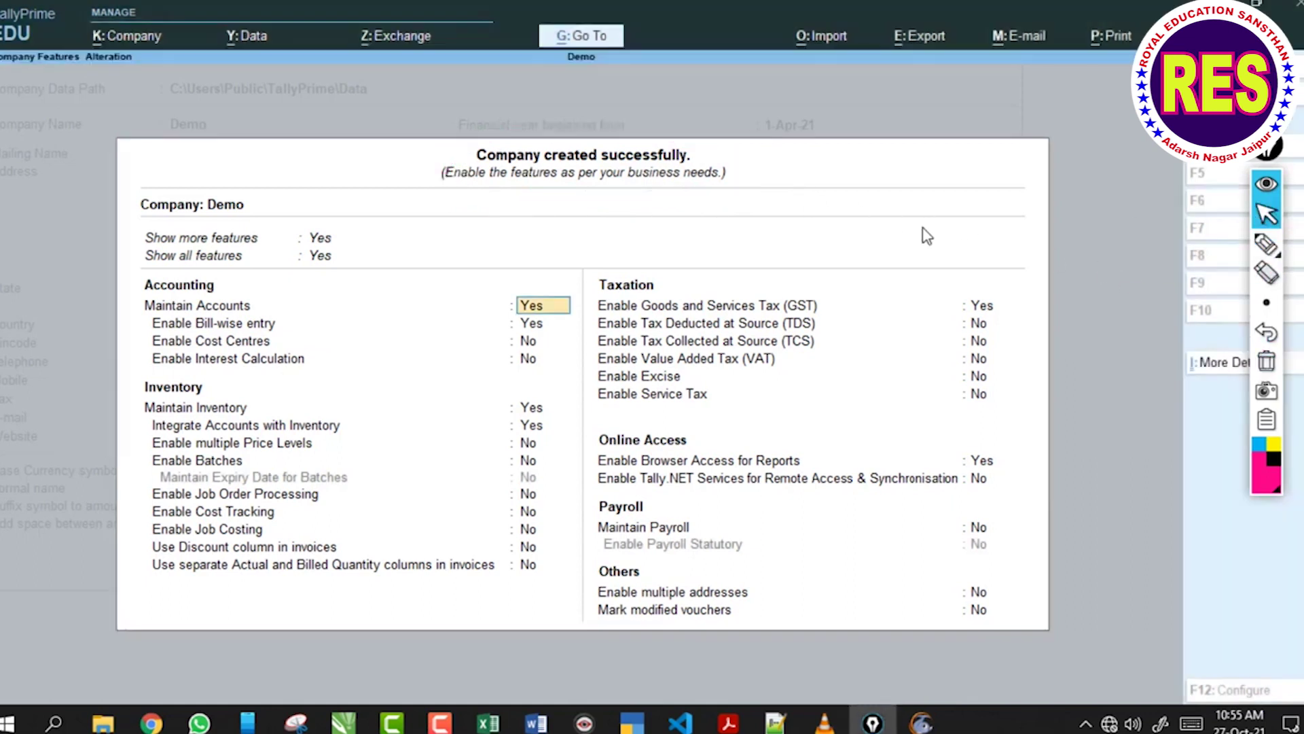
pyautogui.click(922, 229)
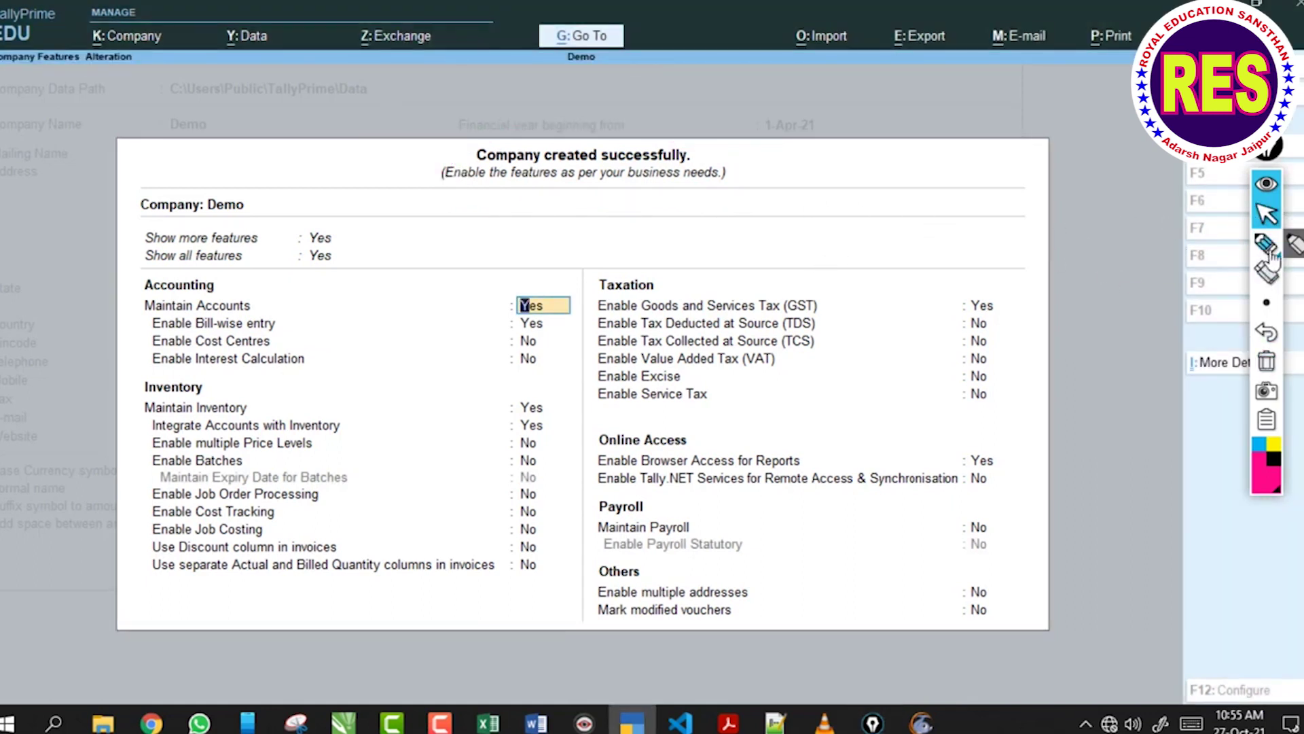
# Handwrite a row of dash-separated letters below the heading, draw a loop around them, and clear the annotations.
pyautogui.click(1268, 246)
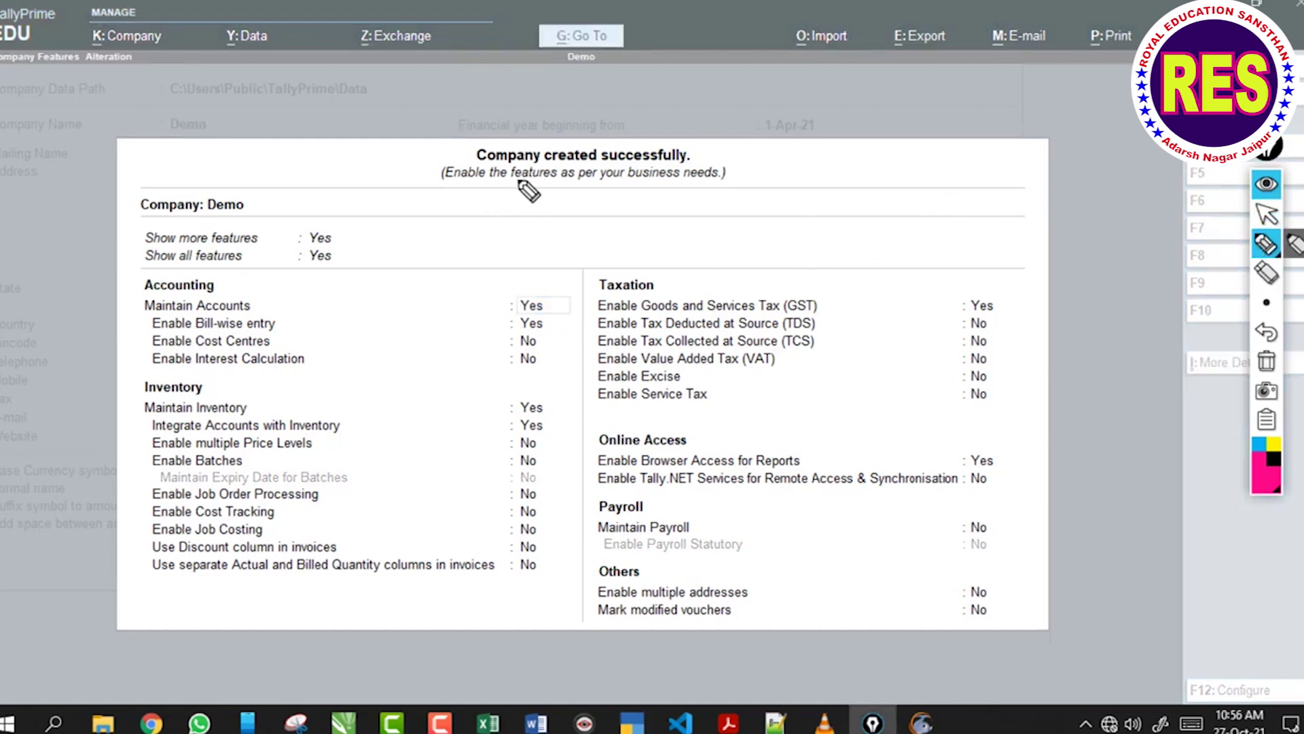
pyautogui.moveTo(572, 224)
pyautogui.mouseDown()
pyautogui.moveTo(527, 262)
pyautogui.moveTo(665, 227)
pyautogui.mouseUp()
pyautogui.click(645, 229)
pyautogui.moveTo(645, 229)
pyautogui.mouseDown()
pyautogui.moveTo(642, 260)
pyautogui.moveTo(863, 248)
pyautogui.mouseUp()
pyautogui.moveTo(898, 264); pyautogui.dragTo(907, 237)
pyautogui.moveTo(515, 263)
pyautogui.mouseDown()
pyautogui.moveTo(962, 258)
pyautogui.moveTo(544, 154)
pyautogui.mouseUp()
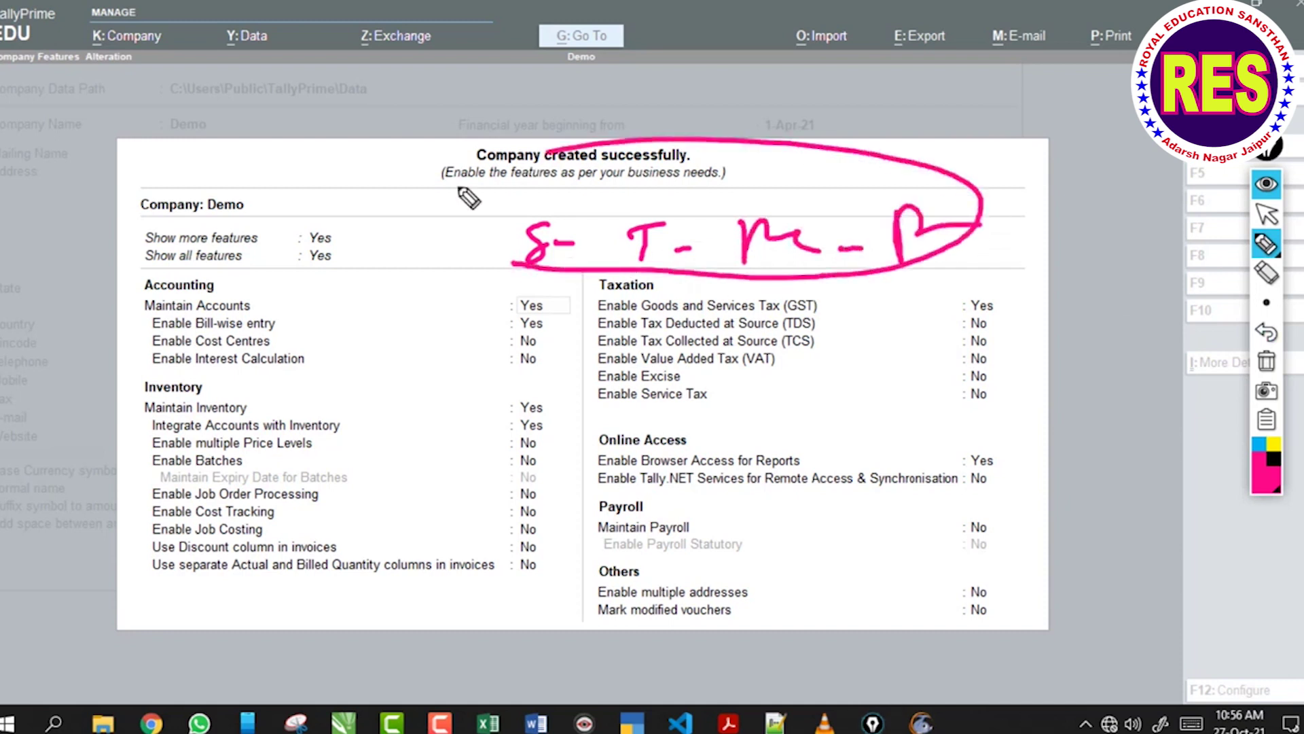
pyautogui.moveTo(468, 197); pyautogui.dragTo(659, 274)
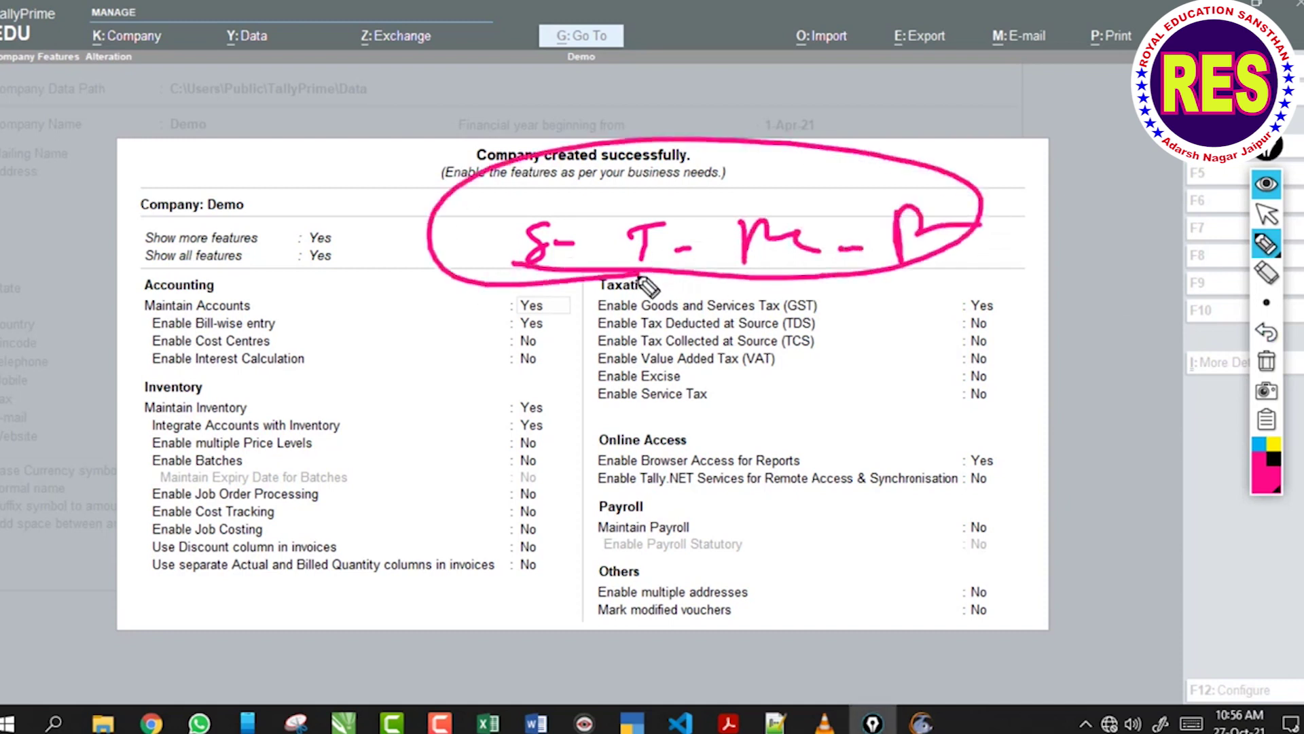
pyautogui.click(1268, 364)
# Choose Yes for Show more features in the Demo company features.
pyautogui.click(1266, 215)
pyautogui.click(595, 238)
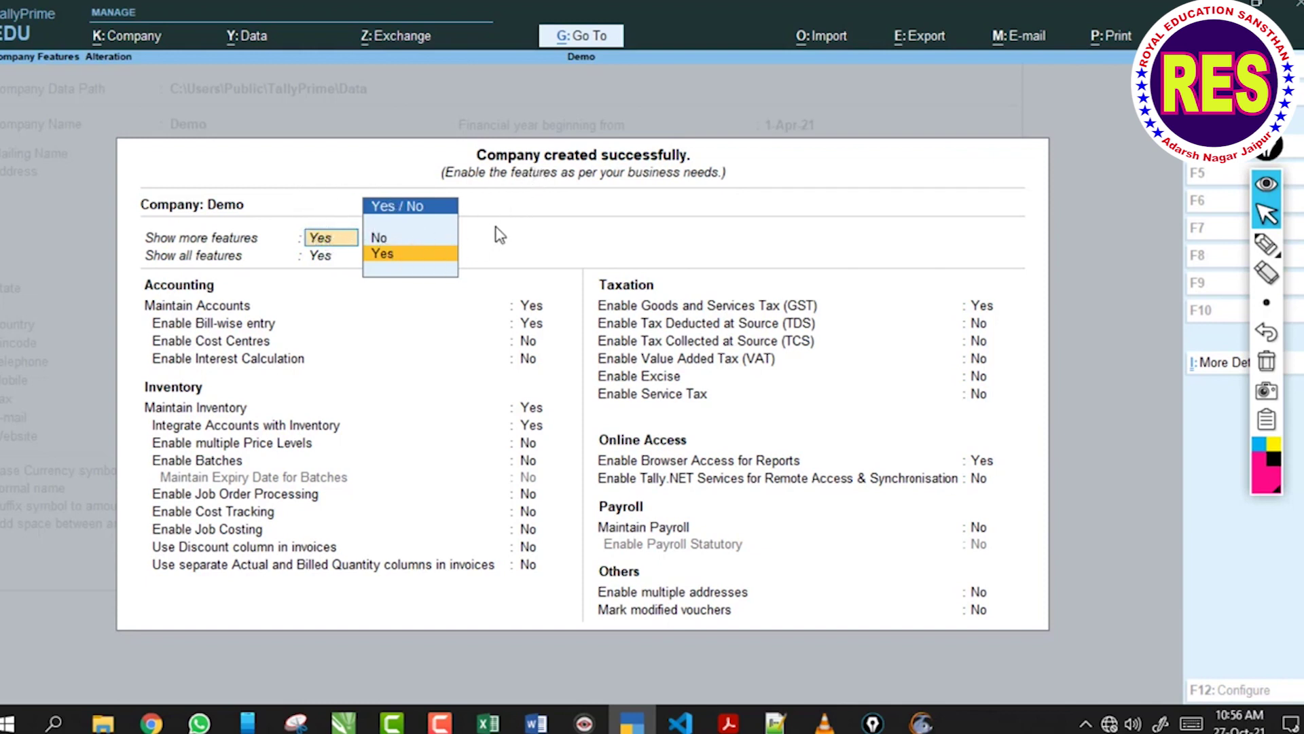
pyautogui.click(390, 258)
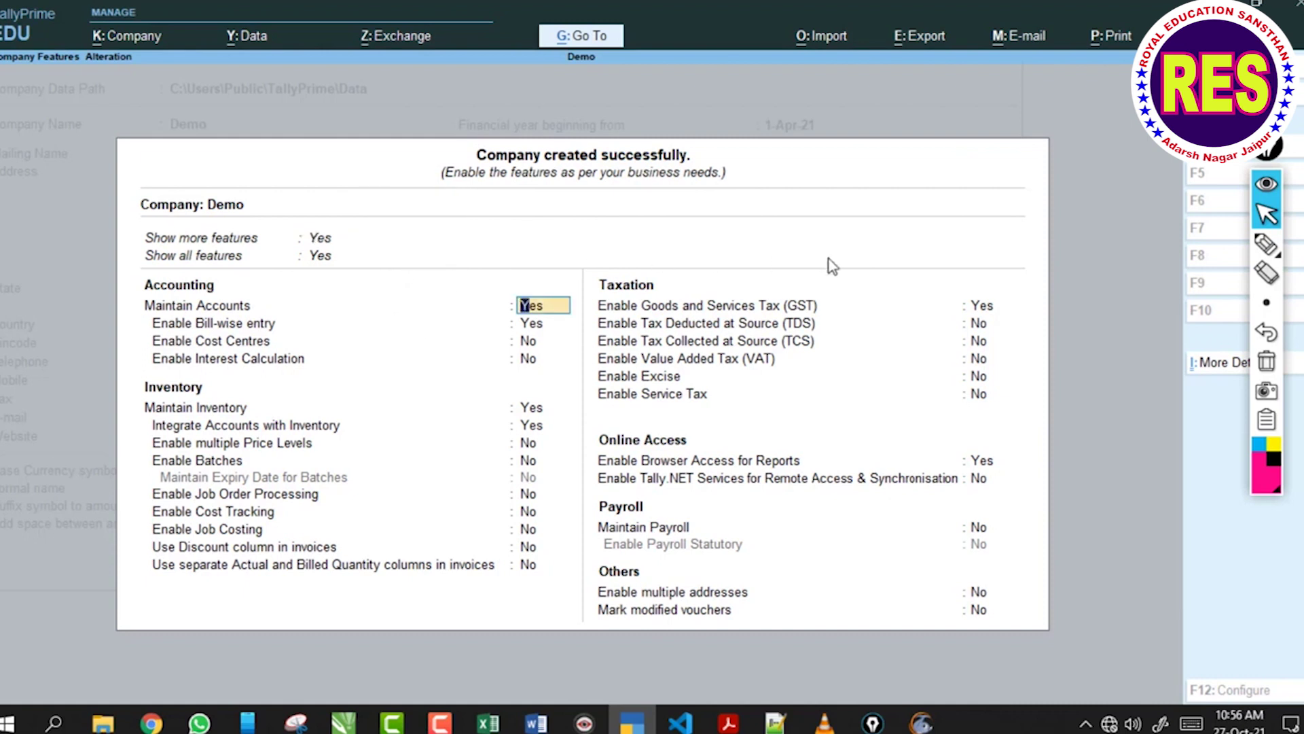
# Draw pen strokes across the Accounting, Inventory, Taxation and Online Access features in the list, and clear the annotations.
pyautogui.click(1266, 242)
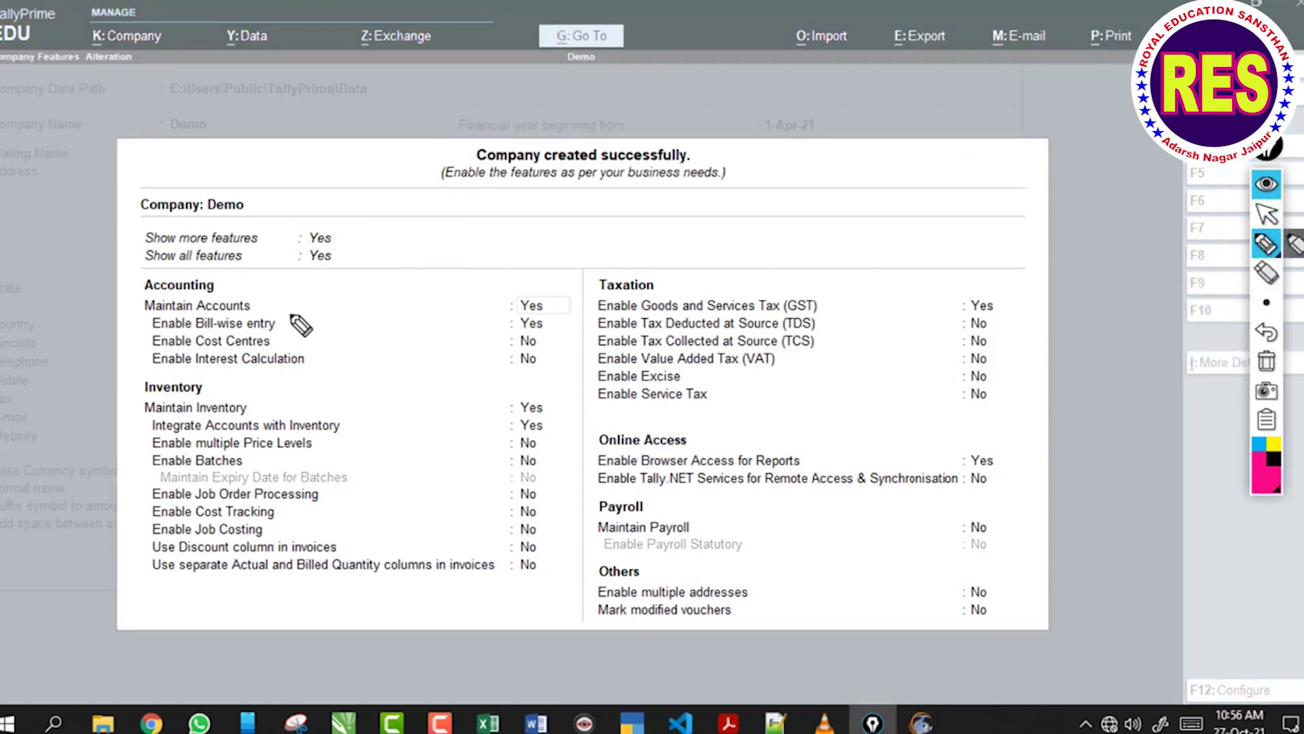
pyautogui.moveTo(293, 310); pyautogui.dragTo(398, 299)
pyautogui.moveTo(322, 358); pyautogui.dragTo(399, 335)
pyautogui.moveTo(322, 394); pyautogui.dragTo(405, 375)
pyautogui.moveTo(321, 449); pyautogui.dragTo(419, 426)
pyautogui.moveTo(326, 500); pyautogui.dragTo(416, 469)
pyautogui.moveTo(328, 536); pyautogui.dragTo(415, 510)
pyautogui.moveTo(348, 581); pyautogui.dragTo(429, 545)
pyautogui.moveTo(726, 372)
pyautogui.mouseDown()
pyautogui.moveTo(804, 354)
pyautogui.moveTo(858, 385)
pyautogui.mouseUp()
pyautogui.moveTo(731, 480); pyautogui.dragTo(787, 489)
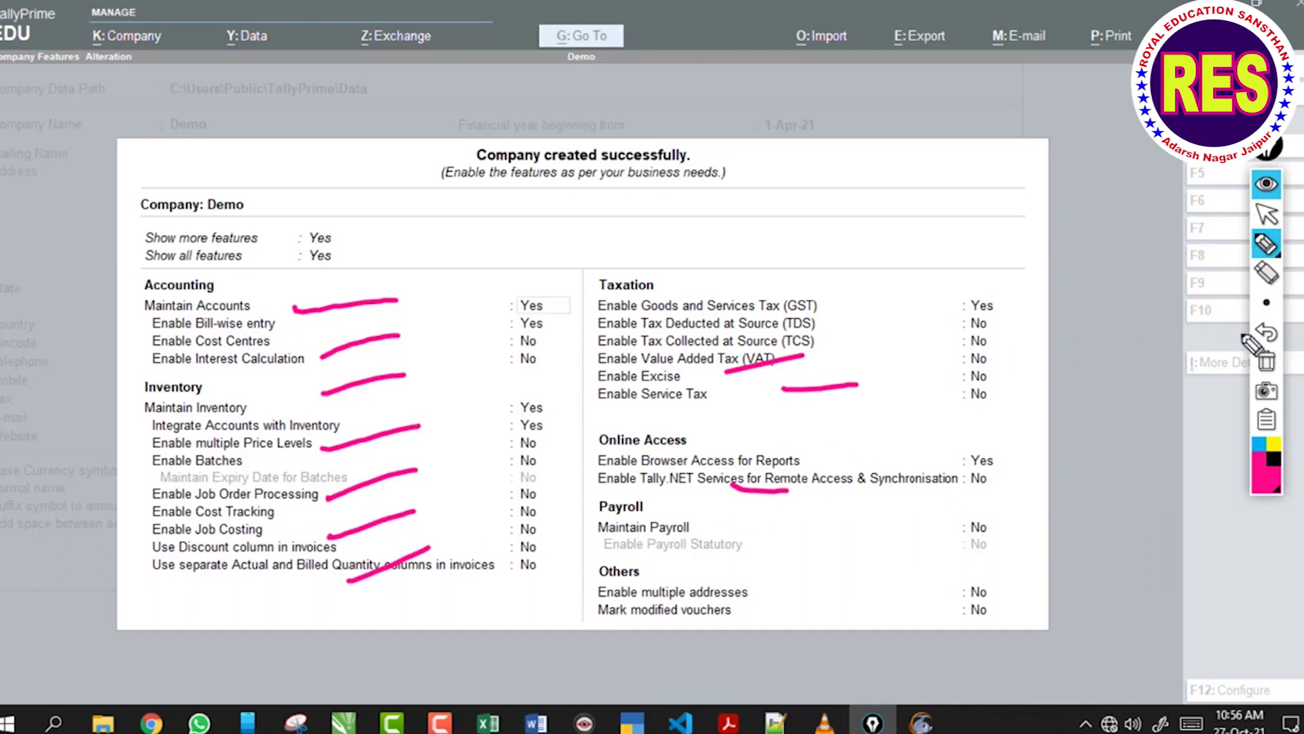
pyautogui.click(1266, 362)
pyautogui.click(1266, 214)
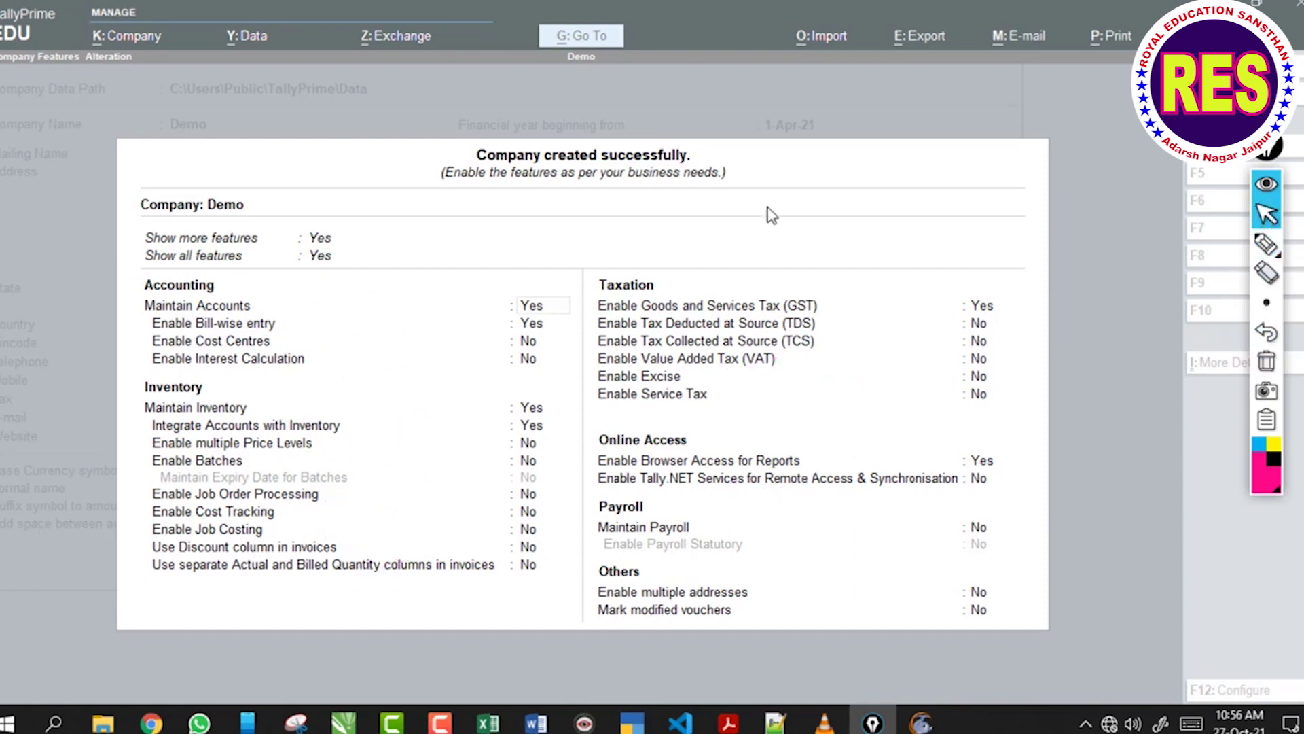
# Draw a pen mark beside Maintain Accounts and Enable Bill-wise entry, and clear it.
pyautogui.click(1266, 243)
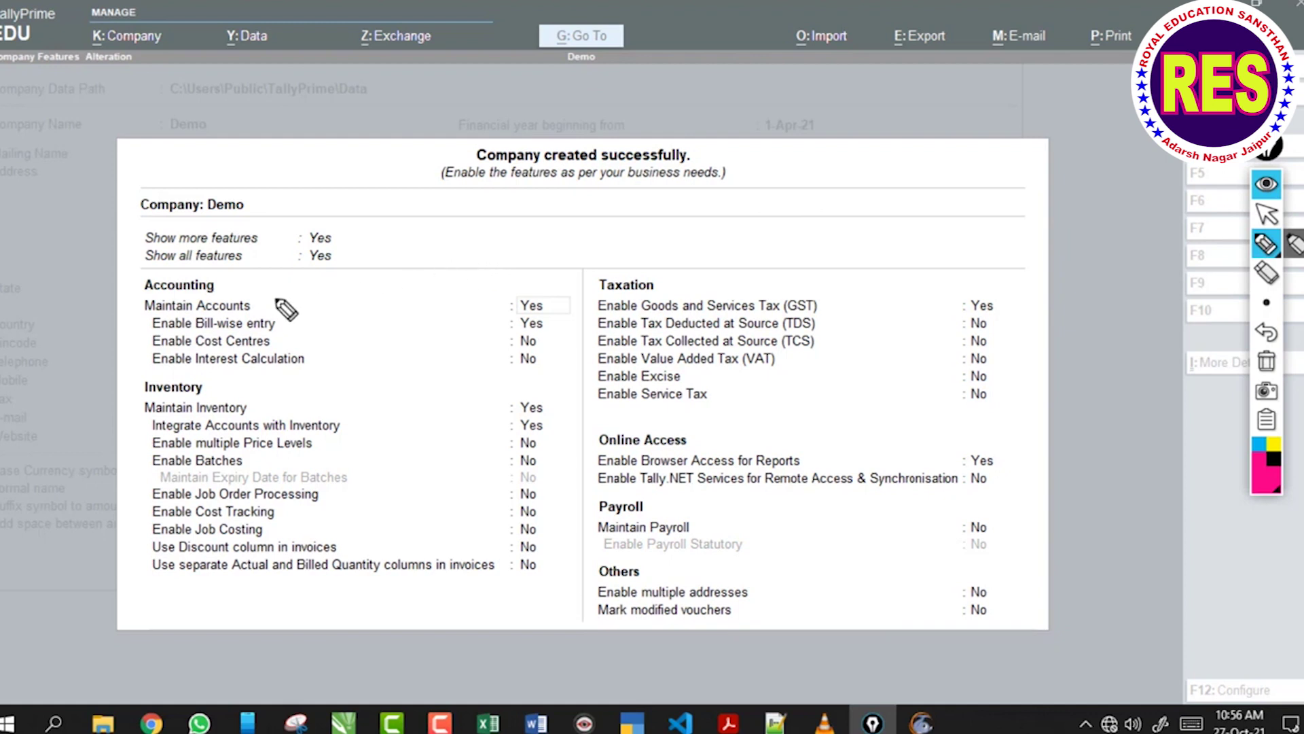
pyautogui.moveTo(267, 306)
pyautogui.mouseDown()
pyautogui.moveTo(492, 307)
pyautogui.moveTo(481, 325)
pyautogui.mouseUp()
pyautogui.click(1266, 362)
pyautogui.click(1266, 213)
# Keep Show more features at Yes and set Maintain Inventory to No for the Demo company.
pyautogui.click(966, 242)
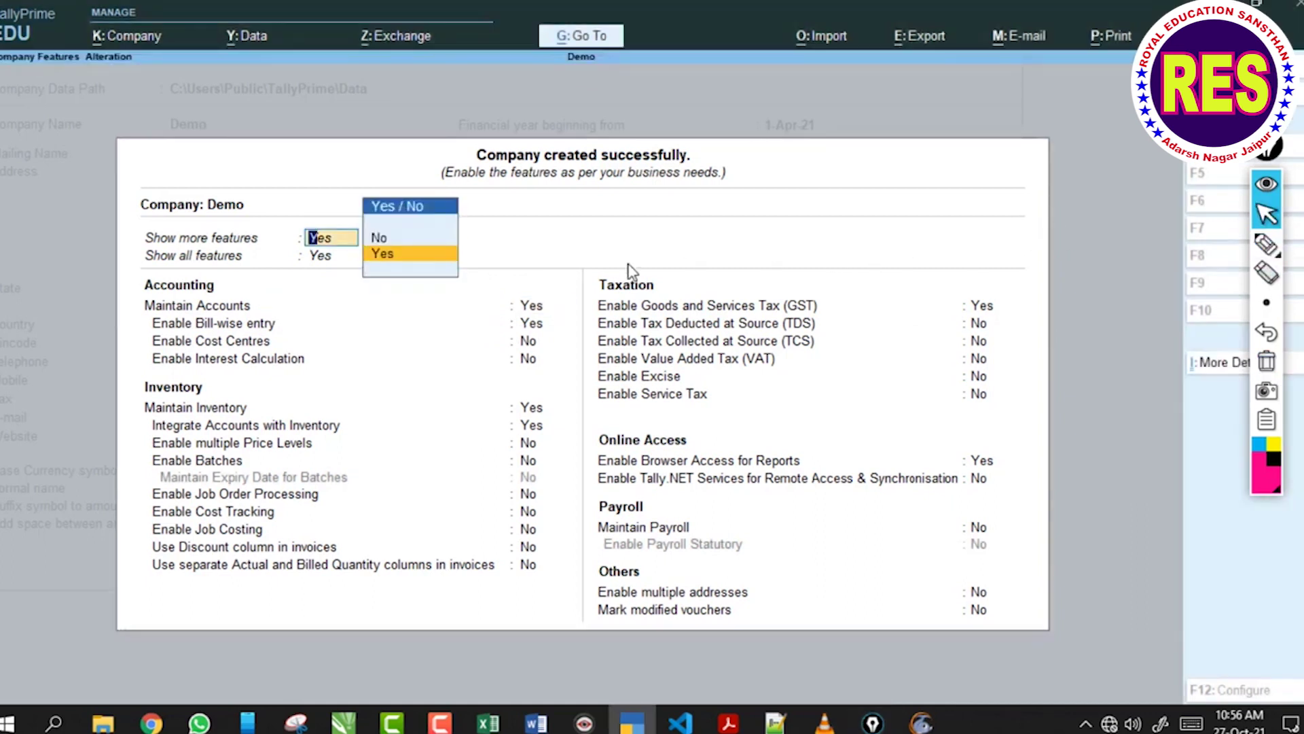
pyautogui.click(409, 257)
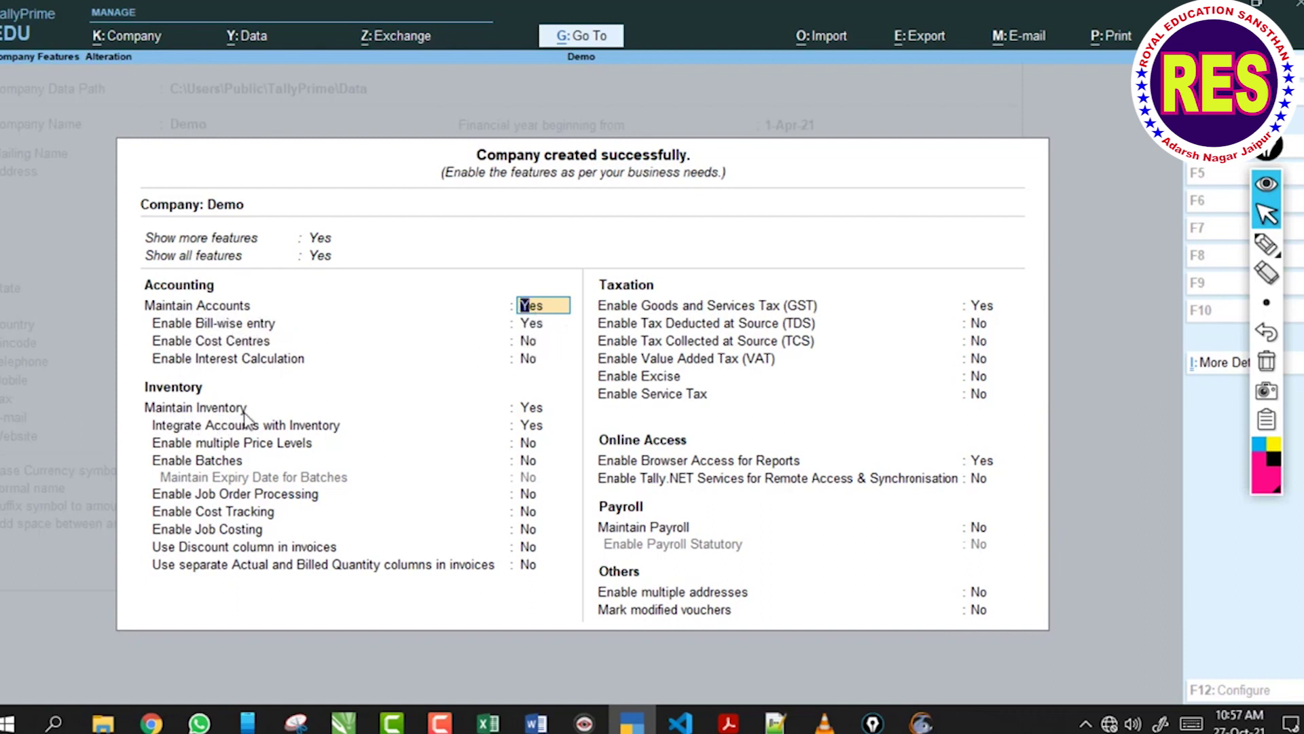
pyautogui.click(537, 409)
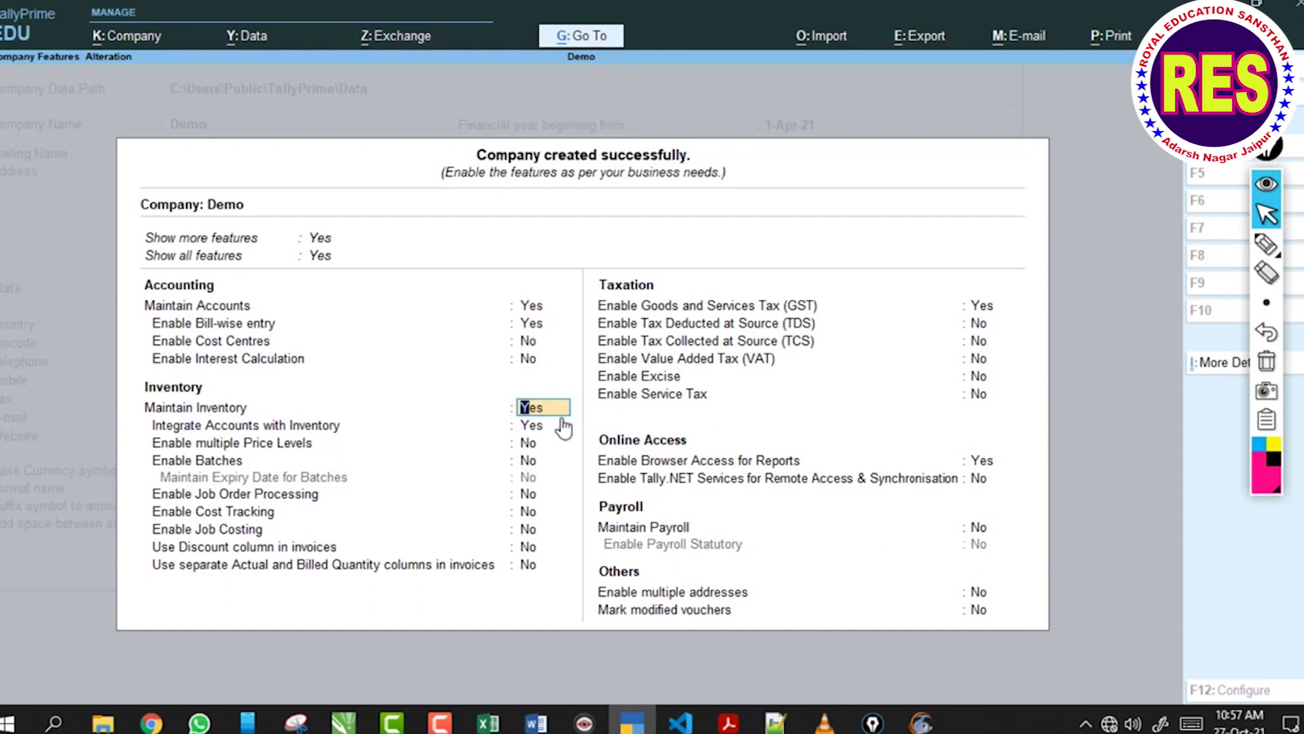
pyautogui.write('n')
pyautogui.press('Return')
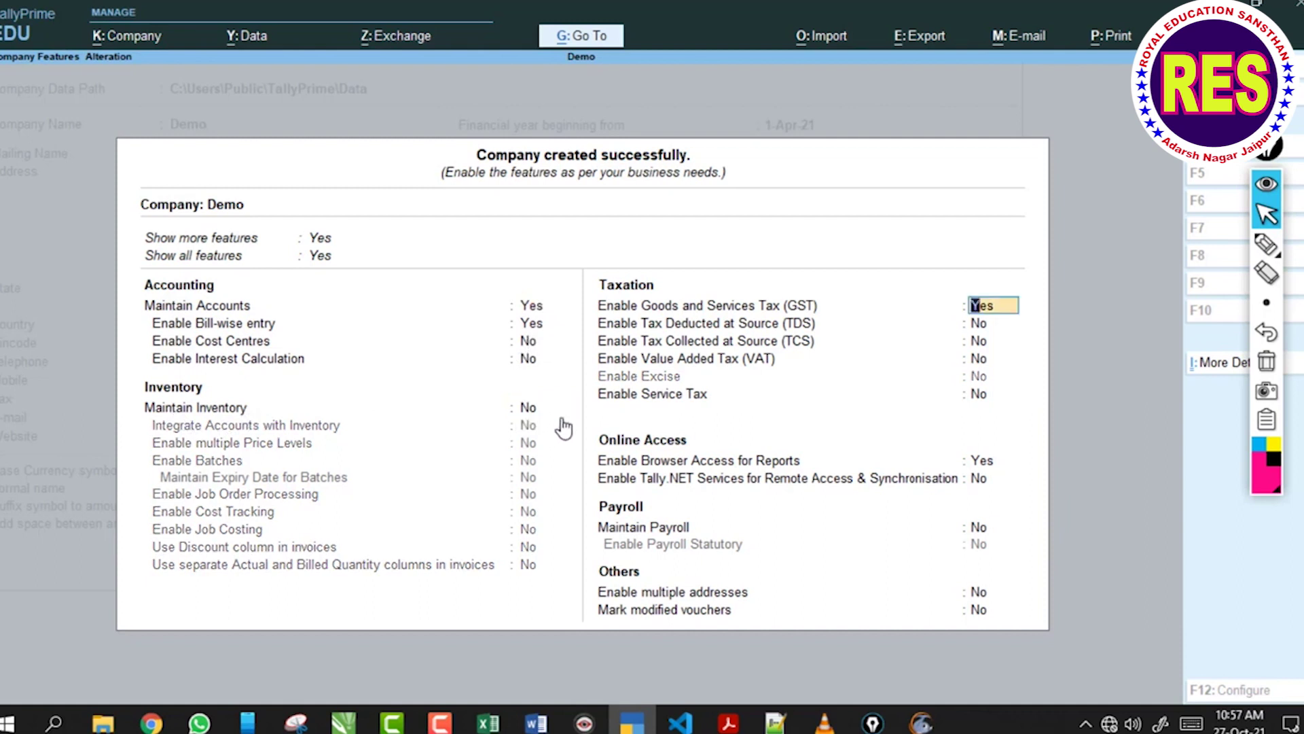
# Circle the Accounting, Inventory and Taxation headings in the features list, and clear the circles.
pyautogui.click(1266, 243)
pyautogui.moveTo(138, 290)
pyautogui.mouseDown()
pyautogui.moveTo(227, 287)
pyautogui.moveTo(139, 299)
pyautogui.mouseUp()
pyautogui.moveTo(216, 383); pyautogui.dragTo(219, 397)
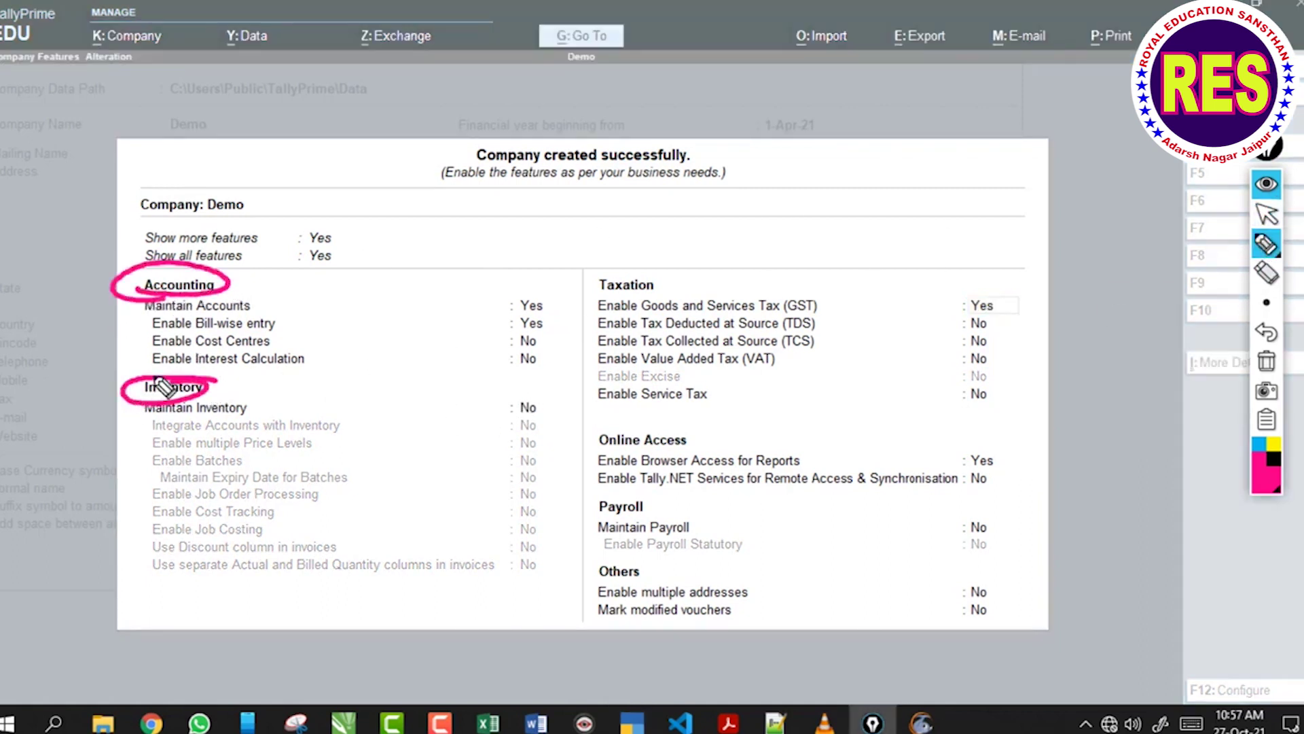
pyautogui.moveTo(663, 303); pyautogui.dragTo(638, 303)
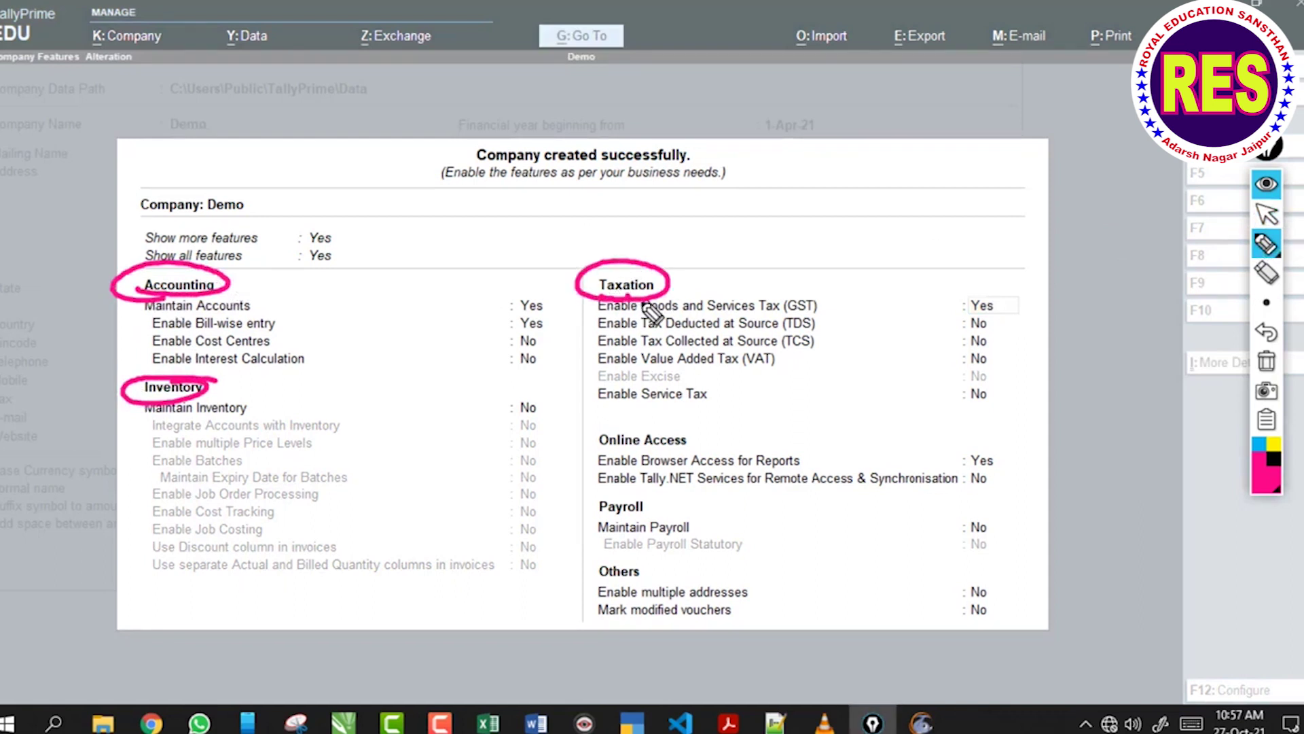
pyautogui.click(1266, 361)
pyautogui.click(1266, 213)
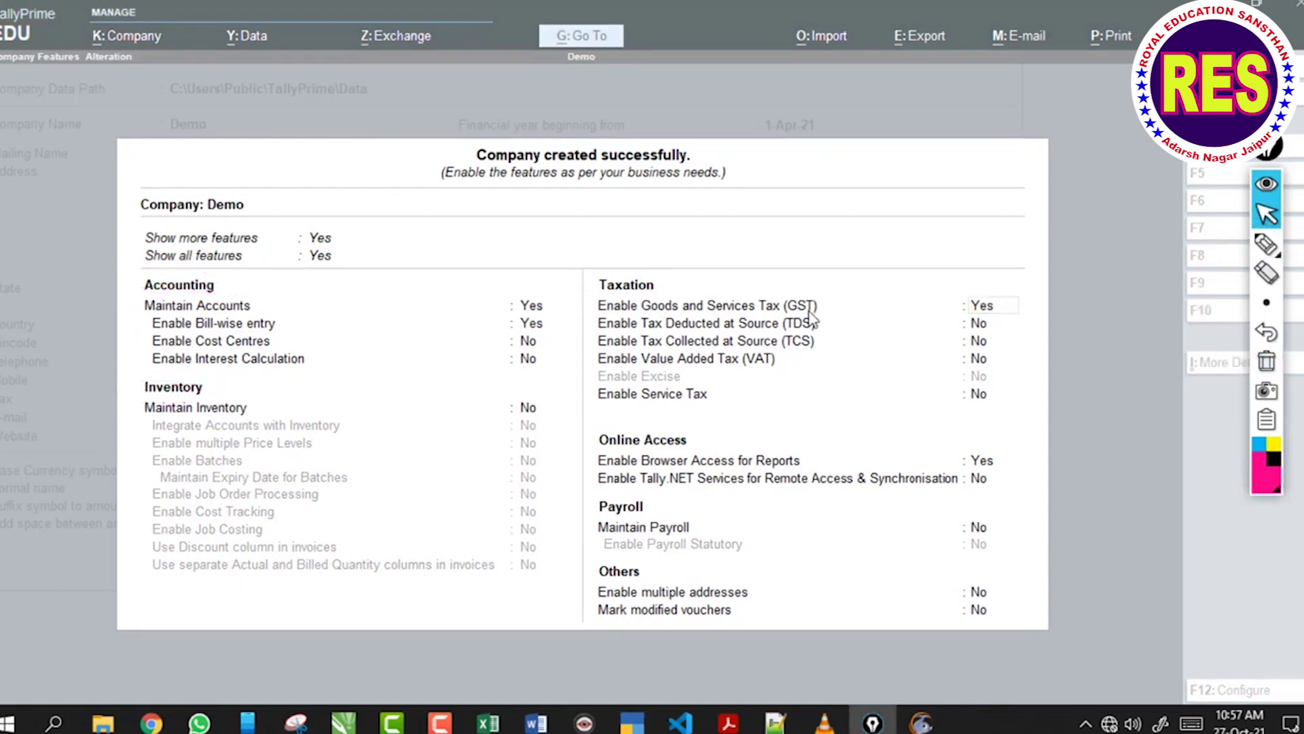
# Set Enable Goods and Services Tax (GST) to No.
pyautogui.click(1012, 317)
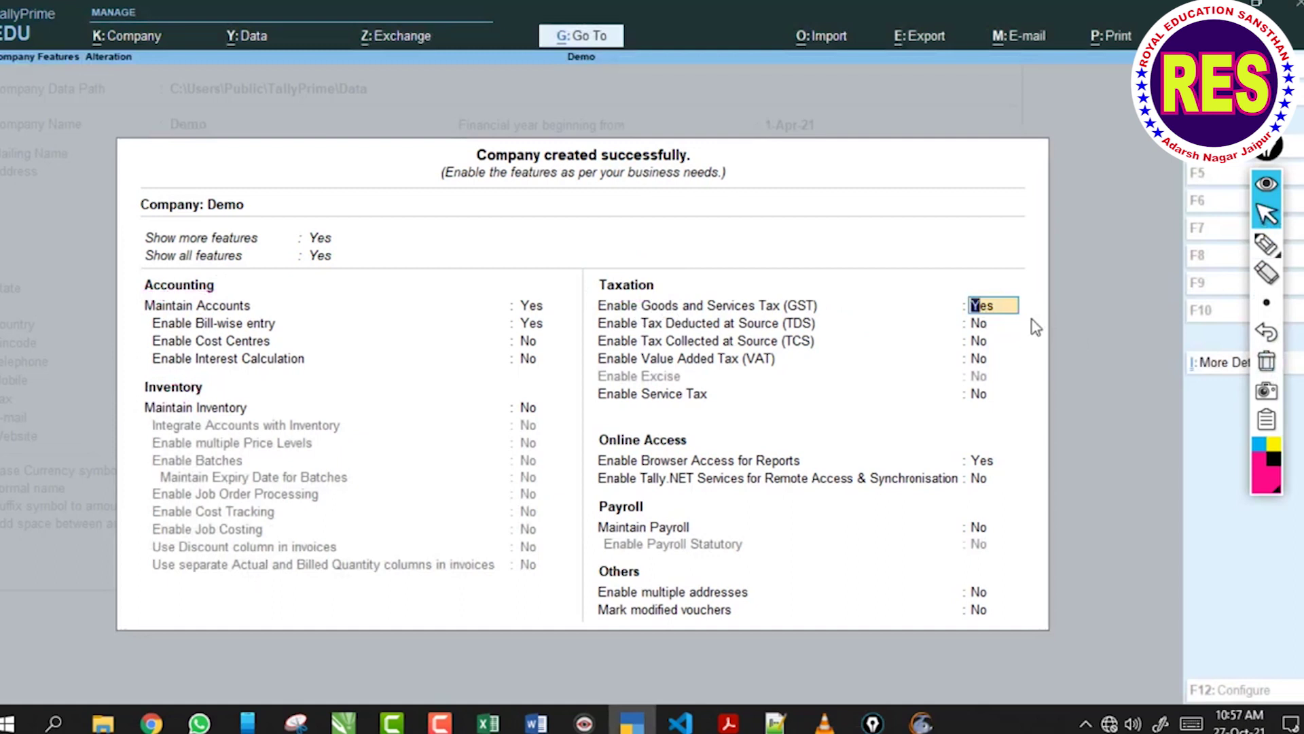
pyautogui.write('n')
pyautogui.press('Return')
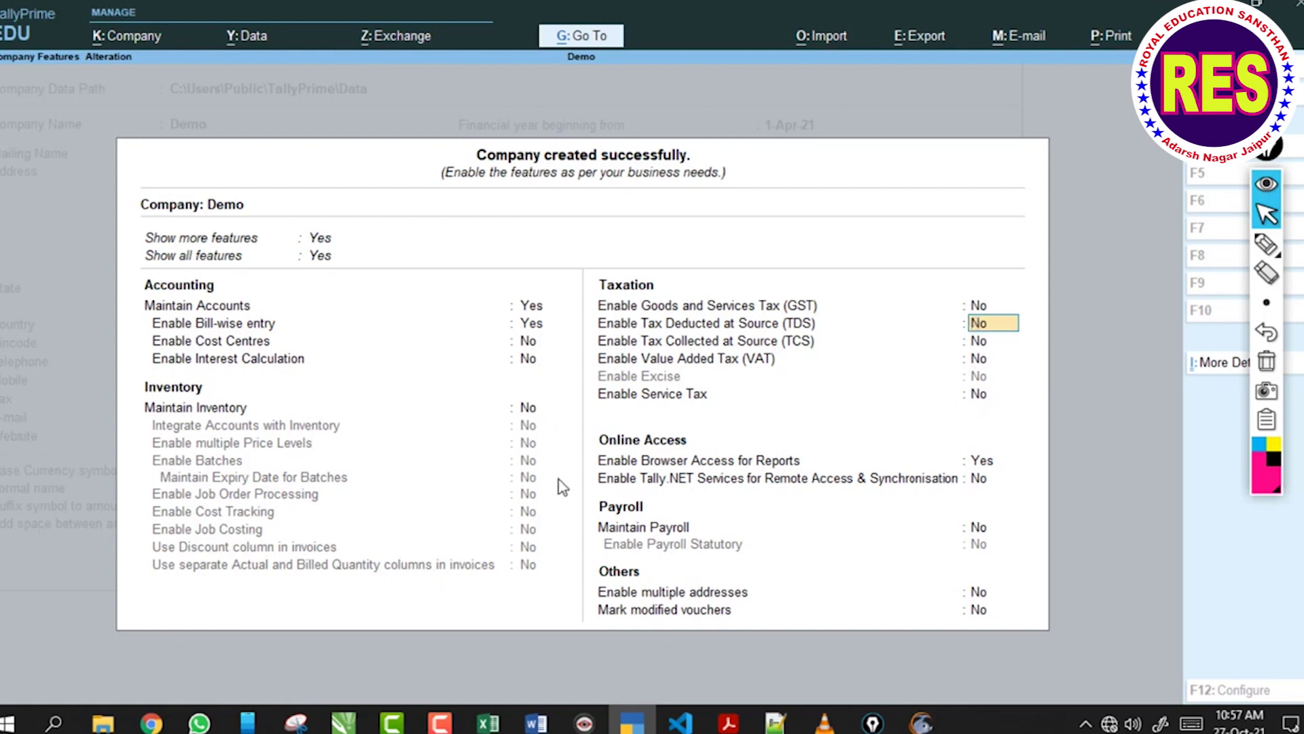
# Draw arrows from Maintain Accounts, Enable Bill-wise entry and Enable Cost Centres toward their values, underline Cost Centres, and clear the marks.
pyautogui.click(1265, 244)
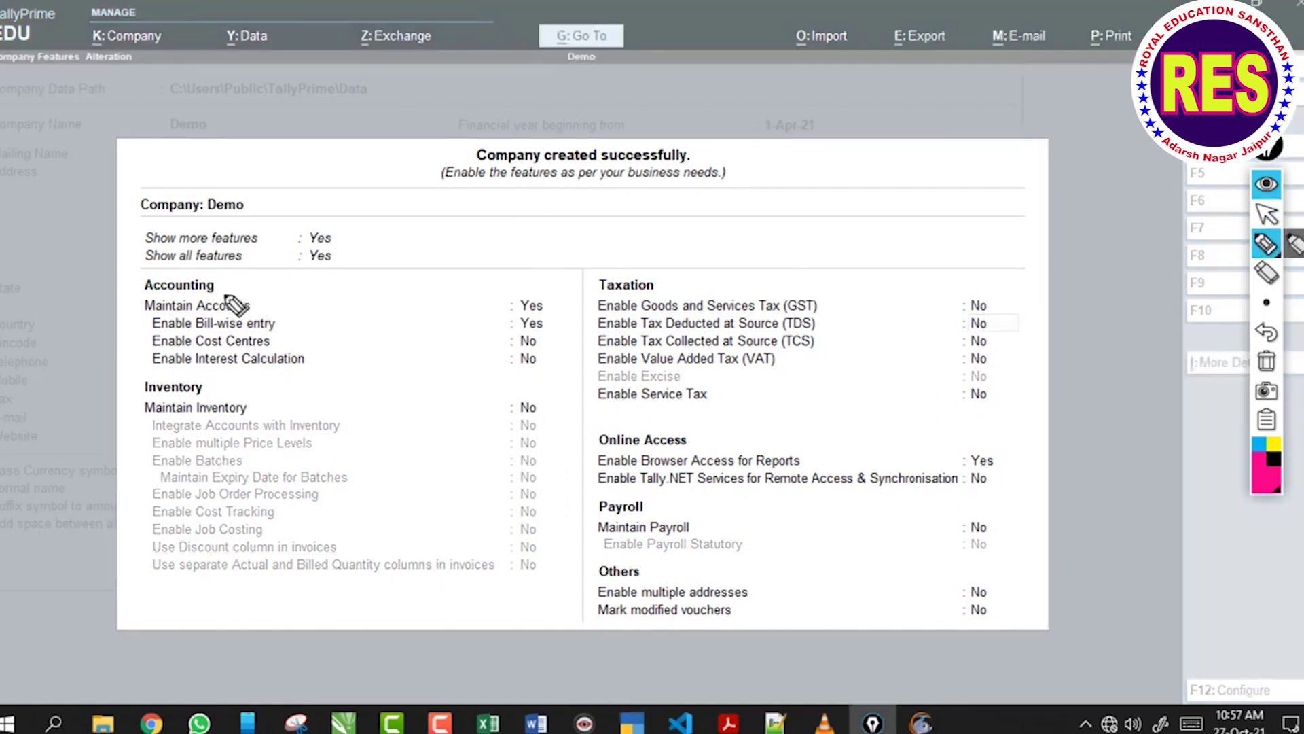
pyautogui.moveTo(318, 295); pyautogui.dragTo(489, 296)
pyautogui.moveTo(301, 324)
pyautogui.mouseDown()
pyautogui.moveTo(485, 324)
pyautogui.moveTo(480, 287)
pyautogui.moveTo(466, 286)
pyautogui.mouseUp()
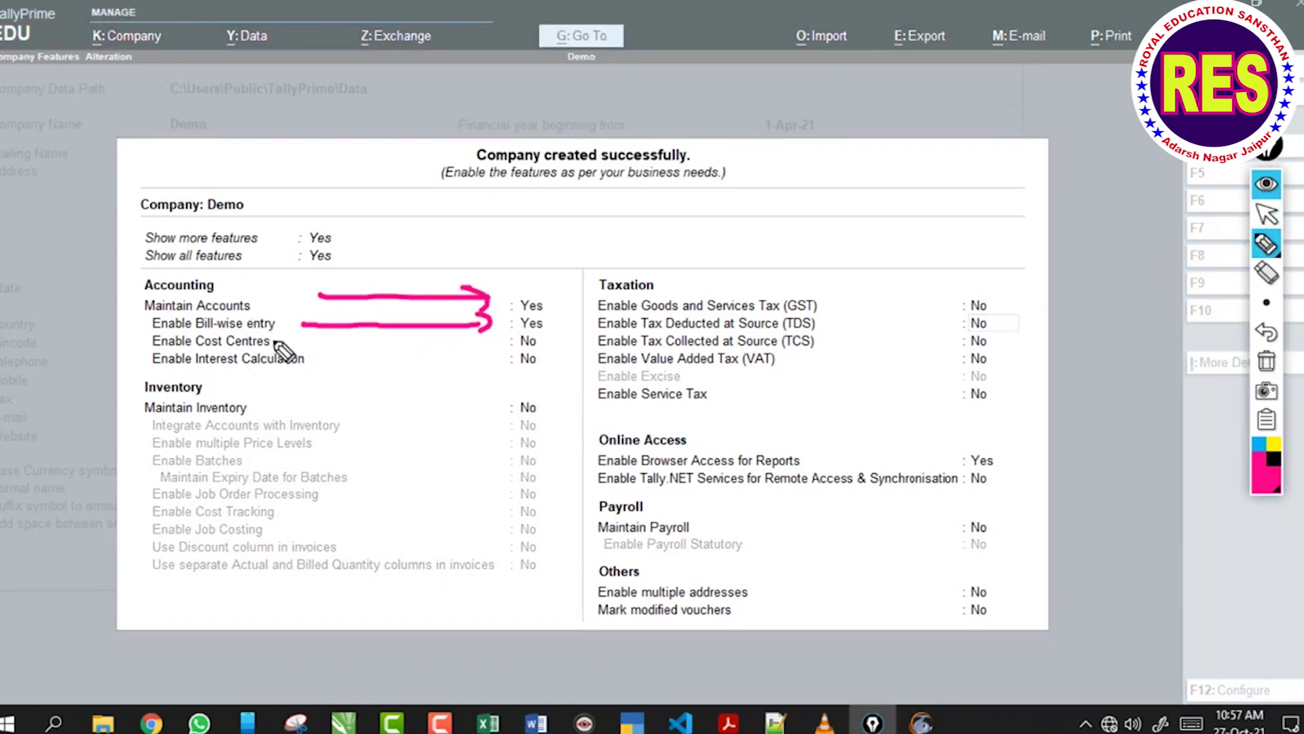
pyautogui.moveTo(202, 349)
pyautogui.mouseDown()
pyautogui.moveTo(483, 339)
pyautogui.moveTo(487, 328)
pyautogui.moveTo(491, 348)
pyautogui.moveTo(475, 349)
pyautogui.mouseUp()
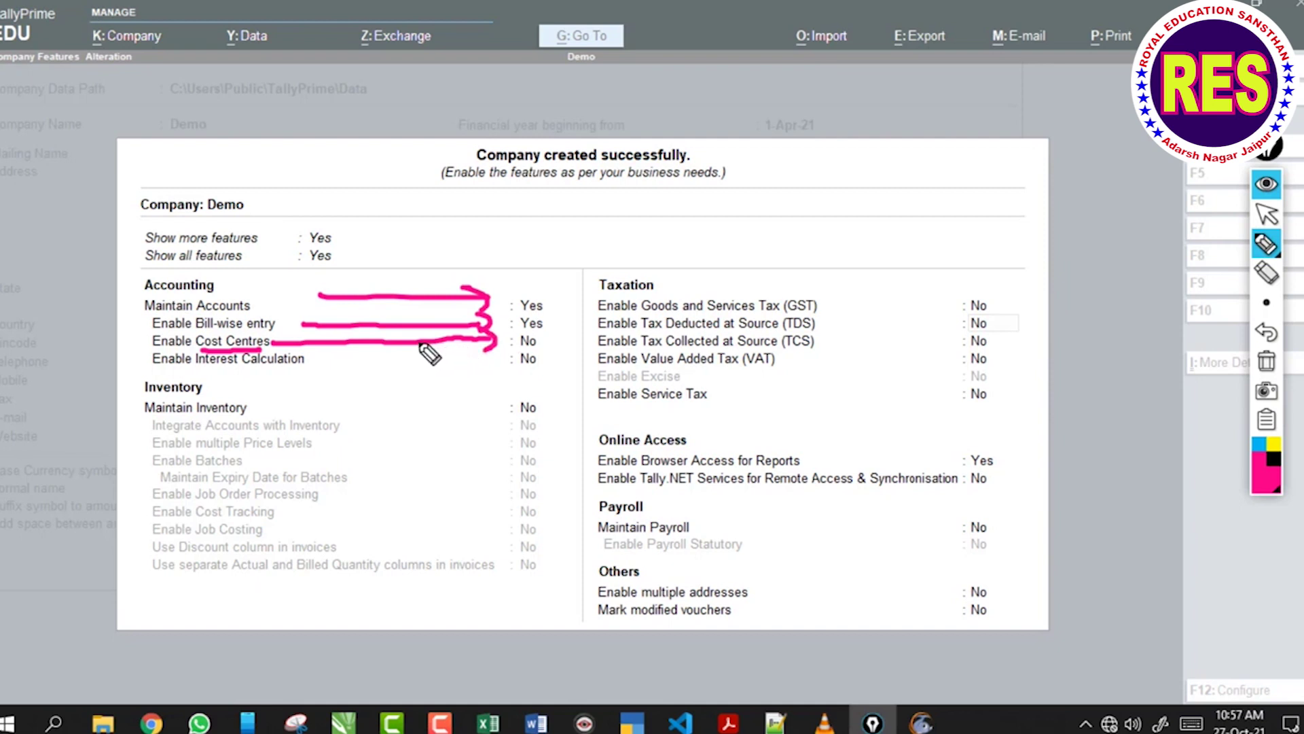
pyautogui.click(1266, 361)
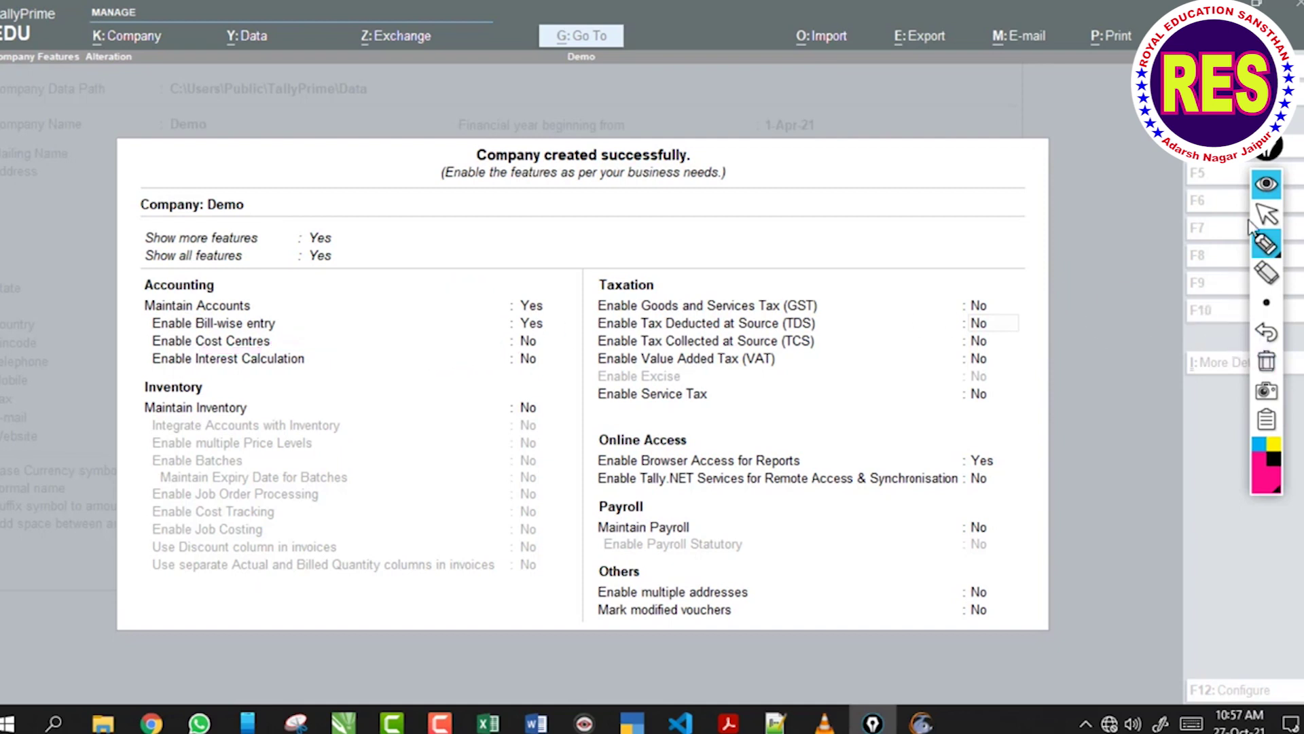
pyautogui.click(1266, 215)
# Circle the company creation heading, underline part of its subtitle, draw two large strokes over the features list, and clear the annotations.
pyautogui.click(1266, 243)
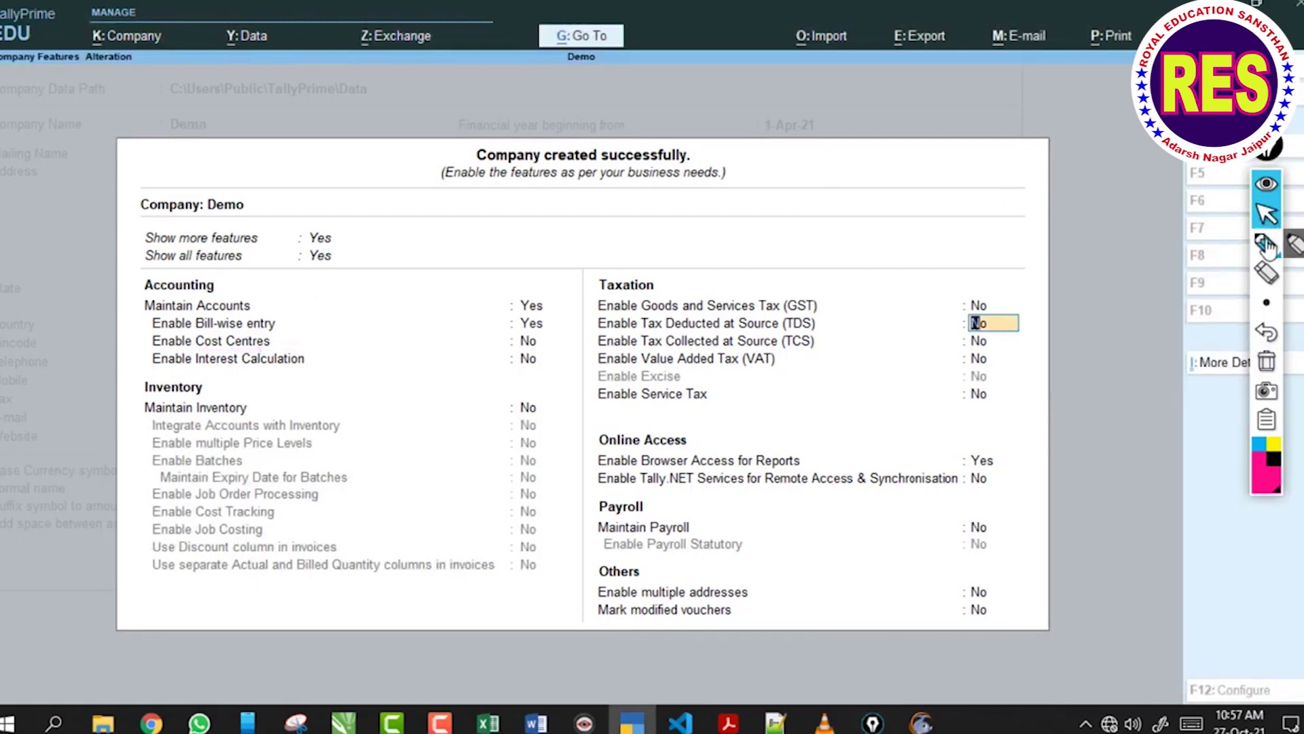
pyautogui.moveTo(541, 194)
pyautogui.mouseDown()
pyautogui.moveTo(786, 192)
pyautogui.moveTo(533, 190)
pyautogui.mouseUp()
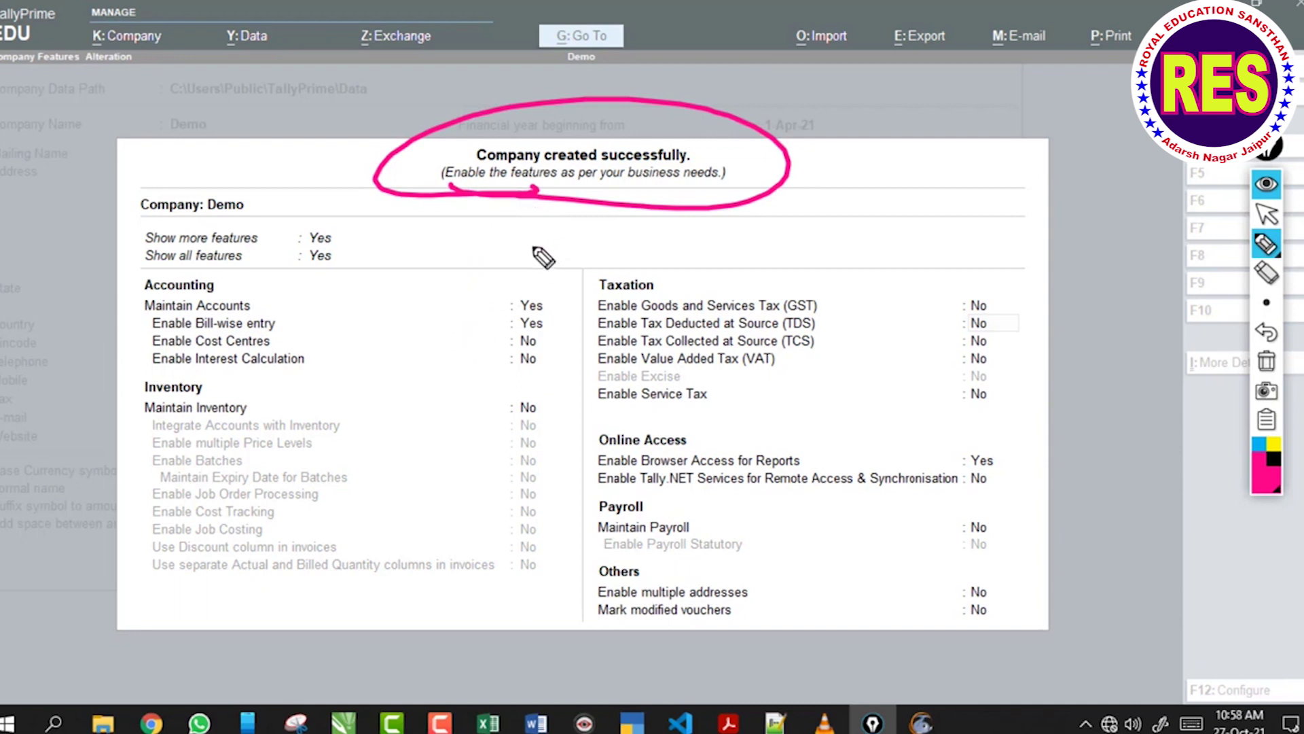
pyautogui.moveTo(380, 293); pyautogui.dragTo(638, 257)
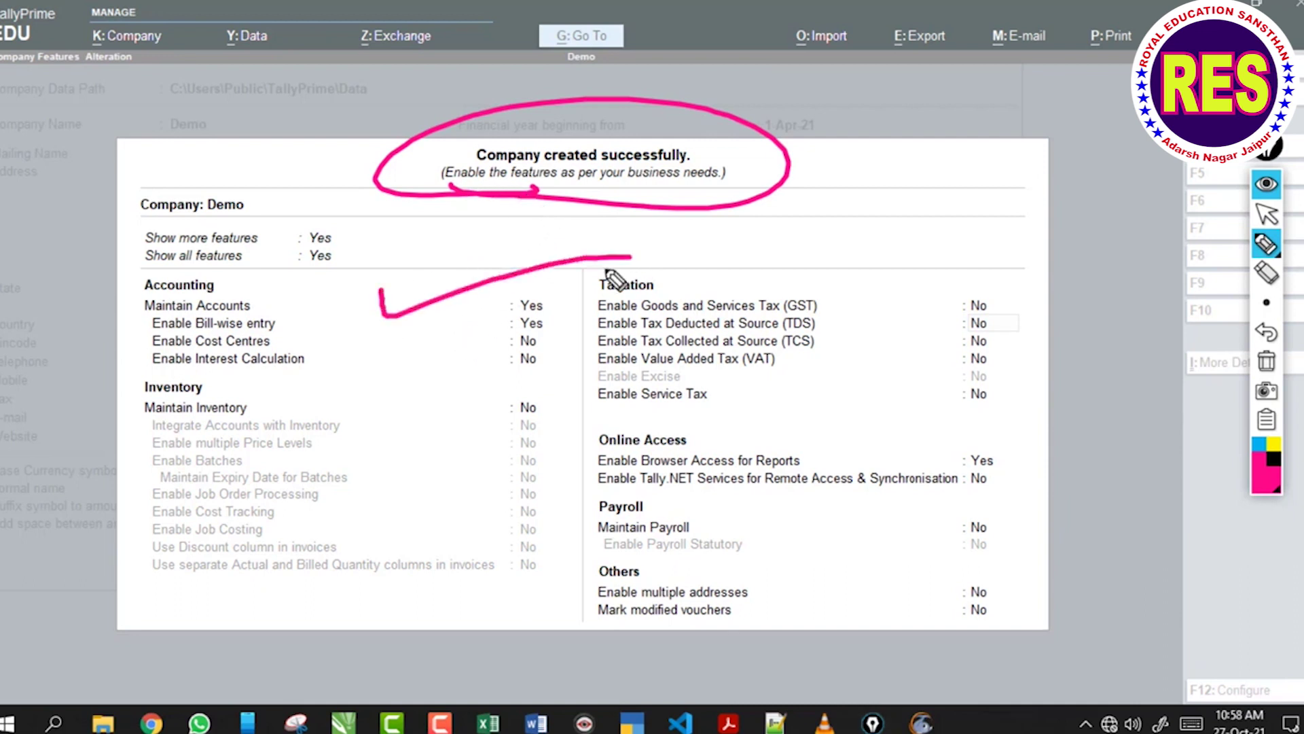
pyautogui.moveTo(469, 449); pyautogui.dragTo(798, 372)
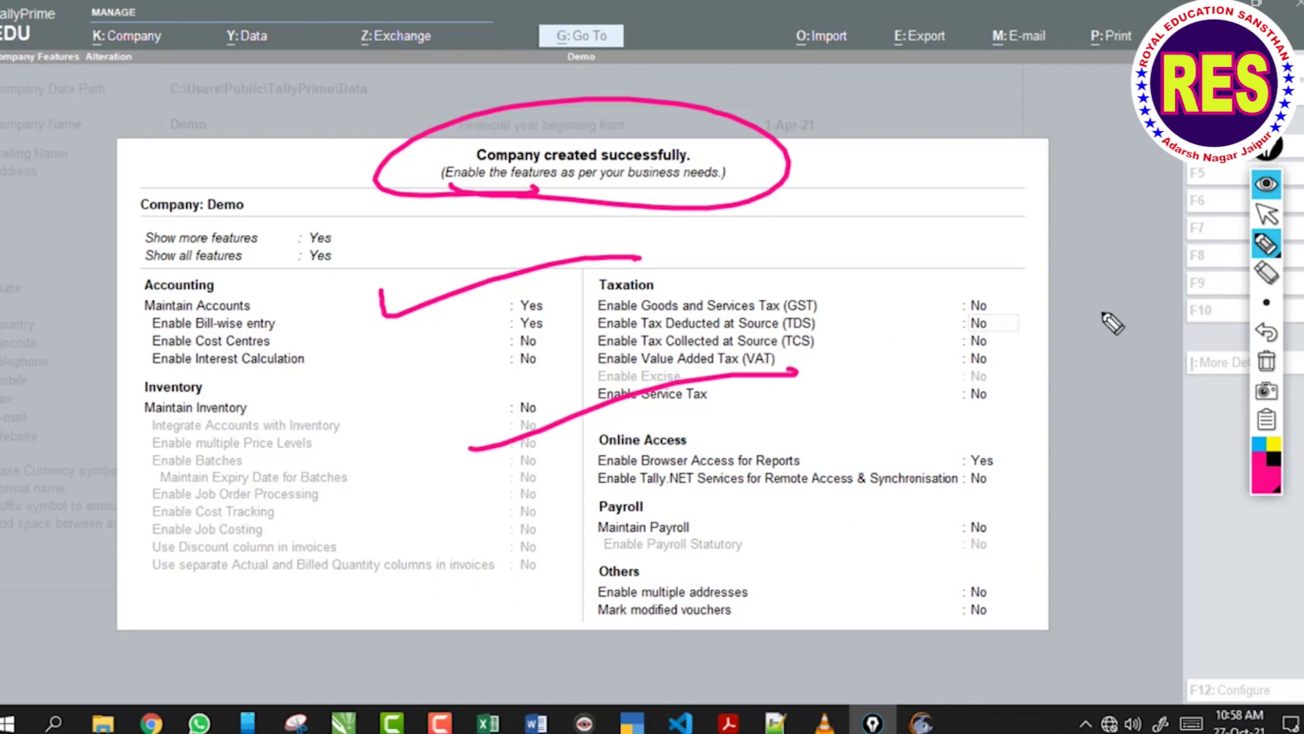
pyautogui.click(1266, 361)
pyautogui.click(1262, 219)
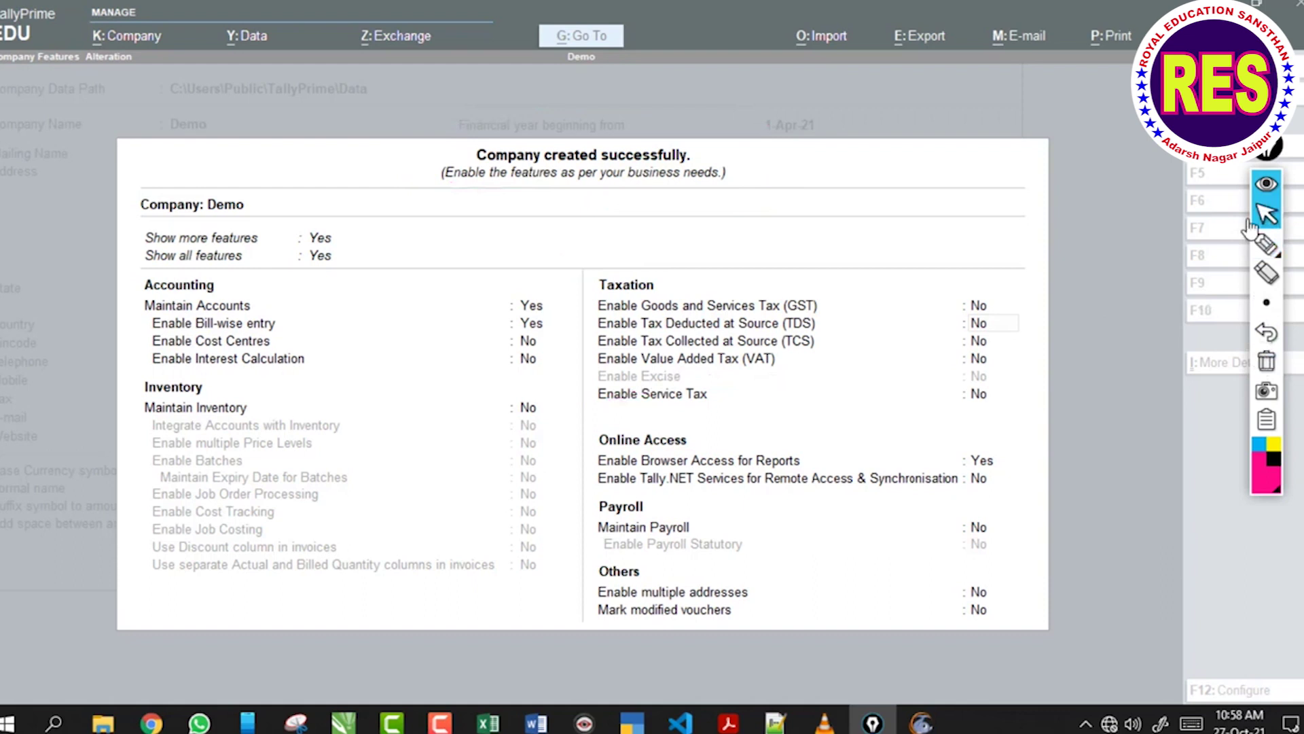
# Reselect Yes for Show more features, mark the Online Access heading, the EDU label and Enable Browser Access for Reports, and clear the marks.
pyautogui.click(775, 248)
pyautogui.click(383, 253)
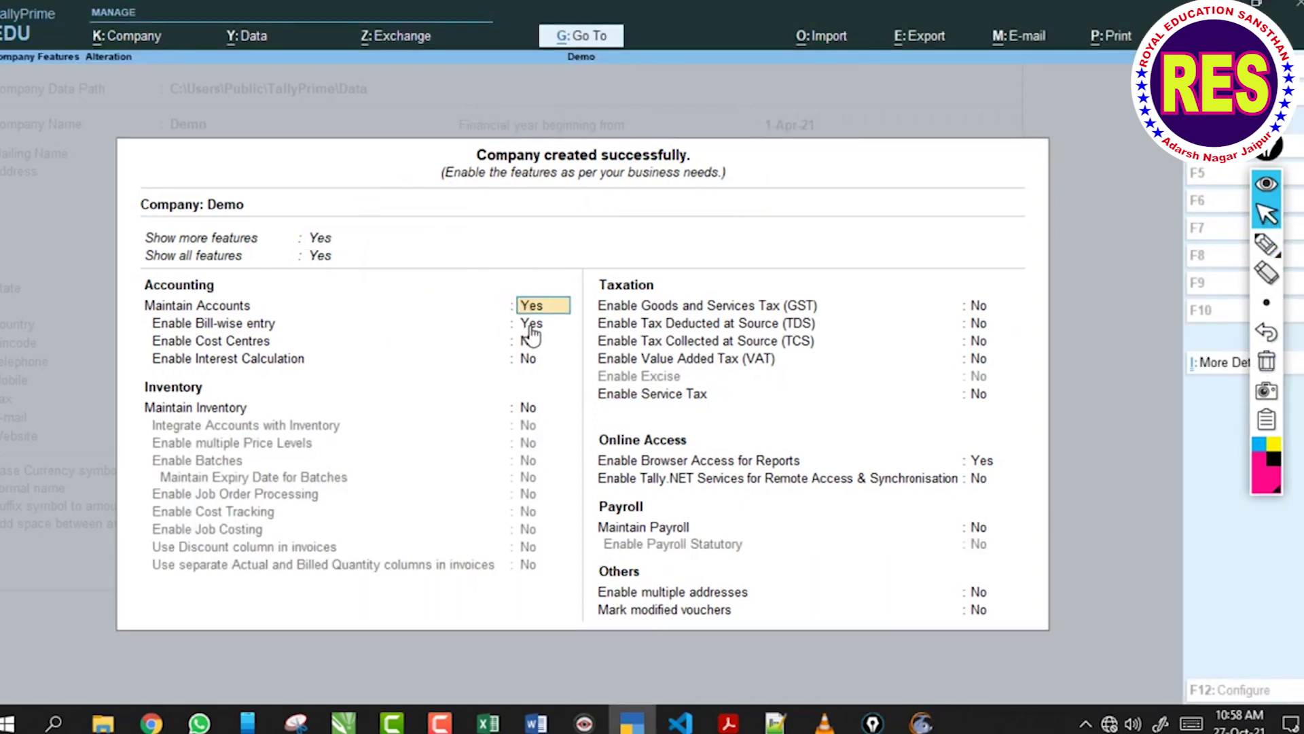
pyautogui.click(1266, 243)
pyautogui.moveTo(611, 456); pyautogui.dragTo(615, 448)
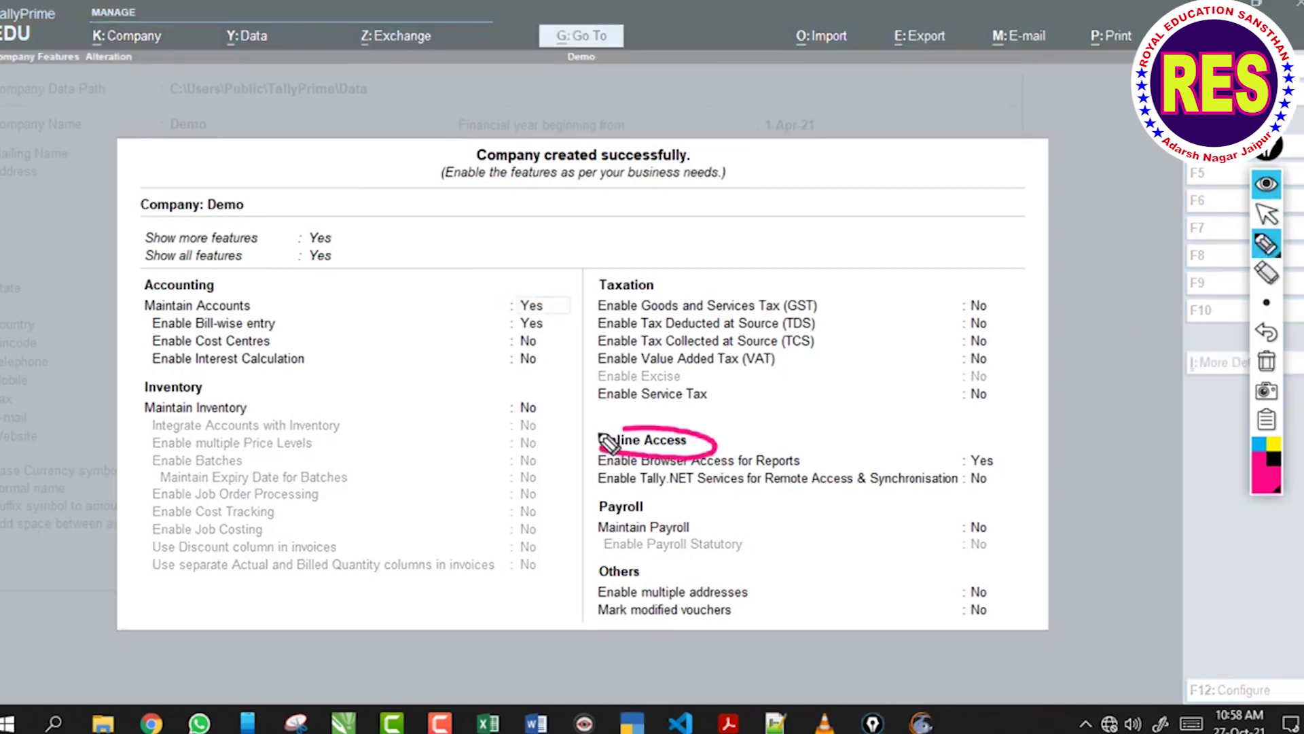
pyautogui.moveTo(2, 52)
pyautogui.mouseDown()
pyautogui.moveTo(72, 11)
pyautogui.moveTo(15, 52)
pyautogui.moveTo(26, 55)
pyautogui.mouseUp()
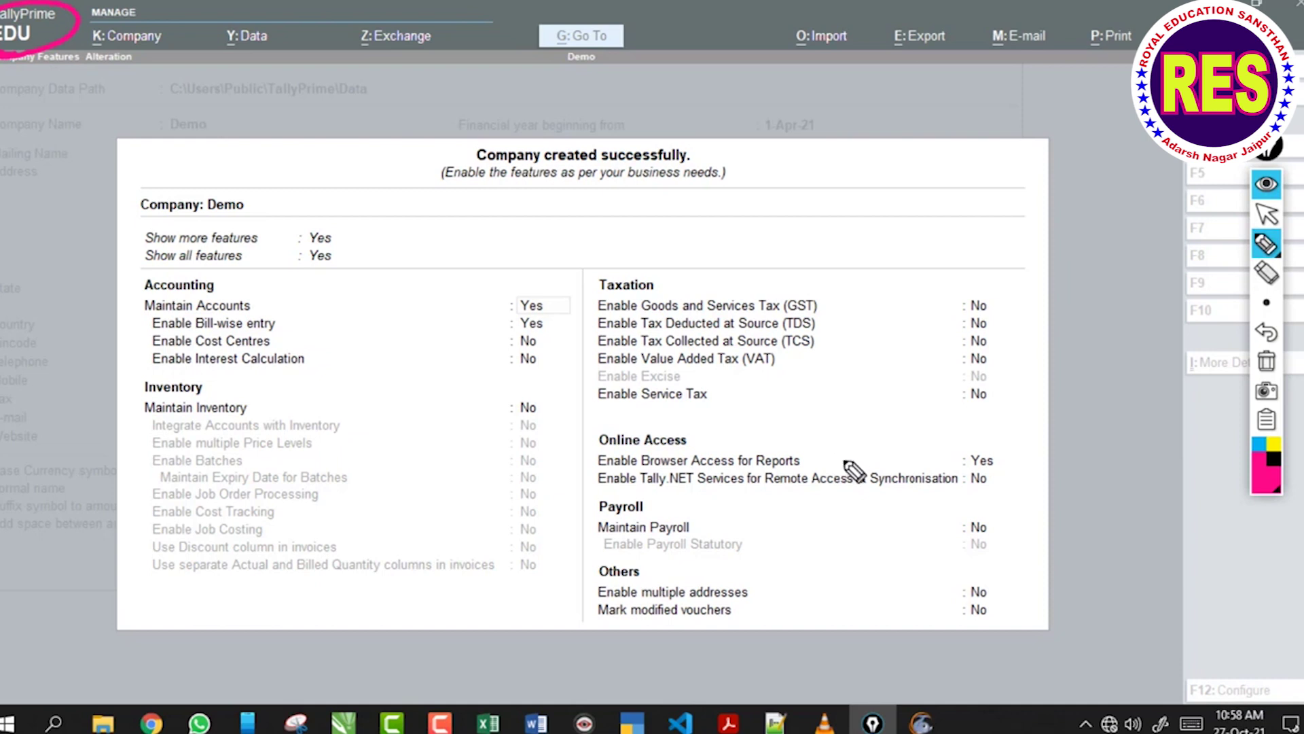
pyautogui.moveTo(820, 457); pyautogui.dragTo(1009, 461)
pyautogui.click(1266, 361)
pyautogui.click(1266, 214)
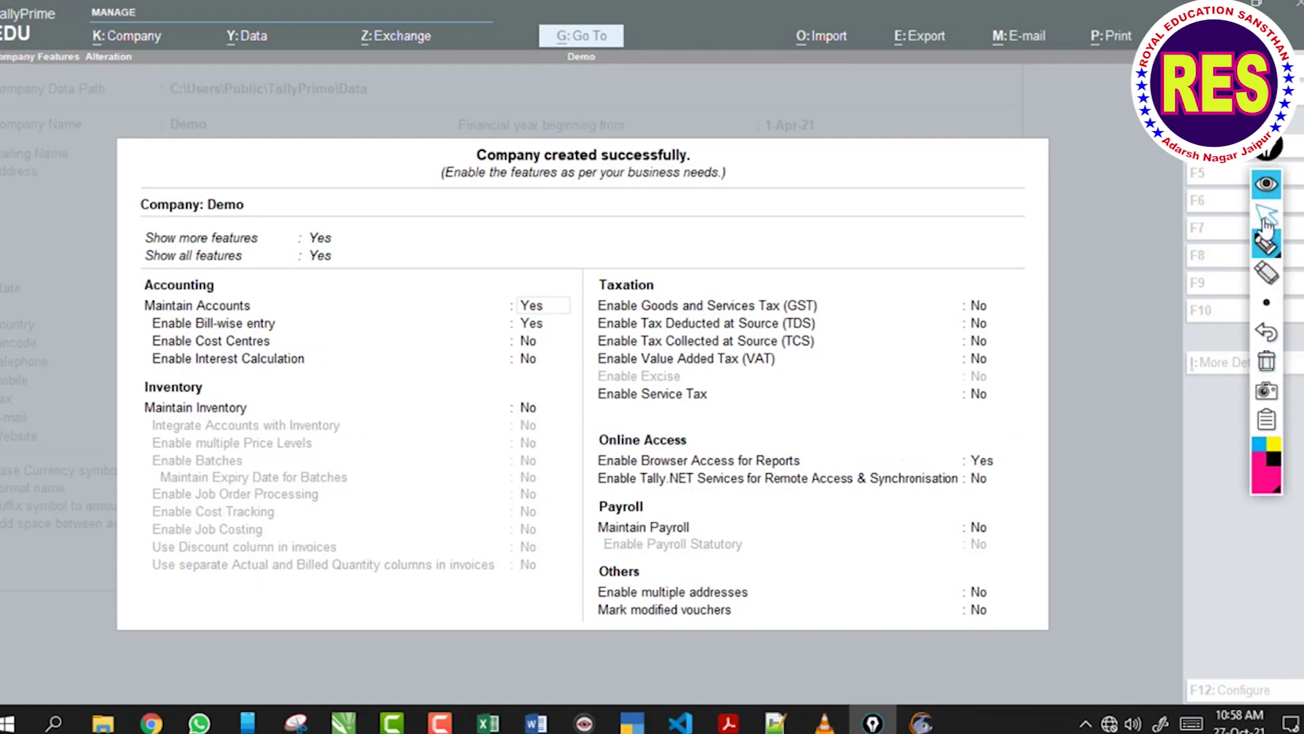
# Set Enable Browser Access for Reports to No under Online Access.
pyautogui.click(985, 461)
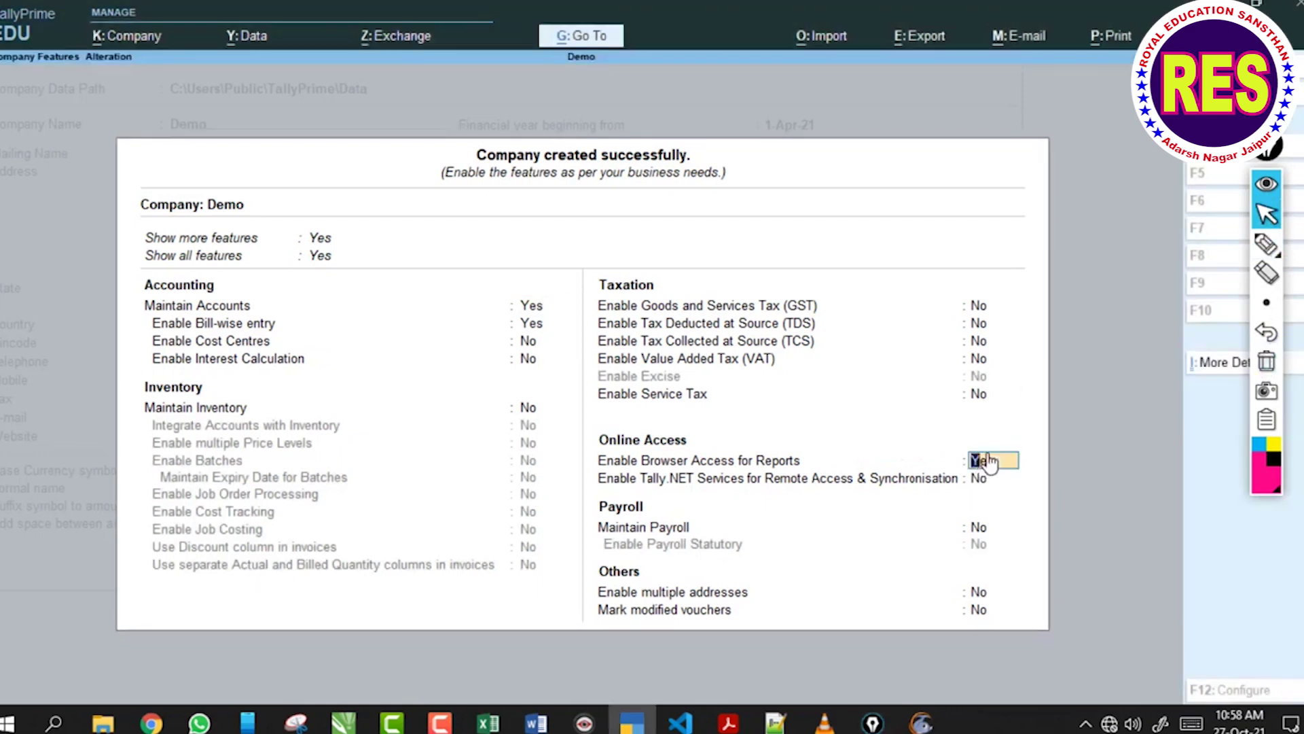
pyautogui.press('n')
# Underline the Show more features and Show all features labels, and clear the marks.
pyautogui.click(1266, 243)
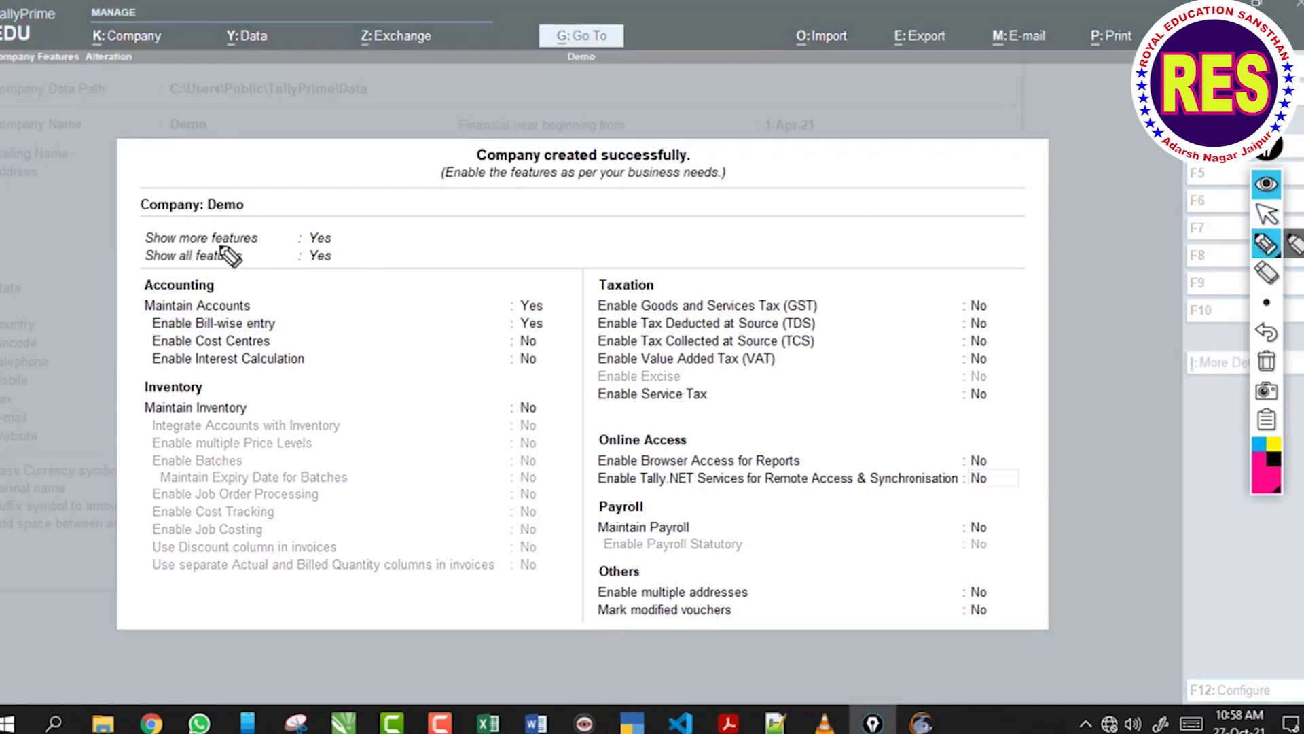
pyautogui.moveTo(219, 242); pyautogui.dragTo(282, 239)
pyautogui.moveTo(194, 267); pyautogui.dragTo(275, 265)
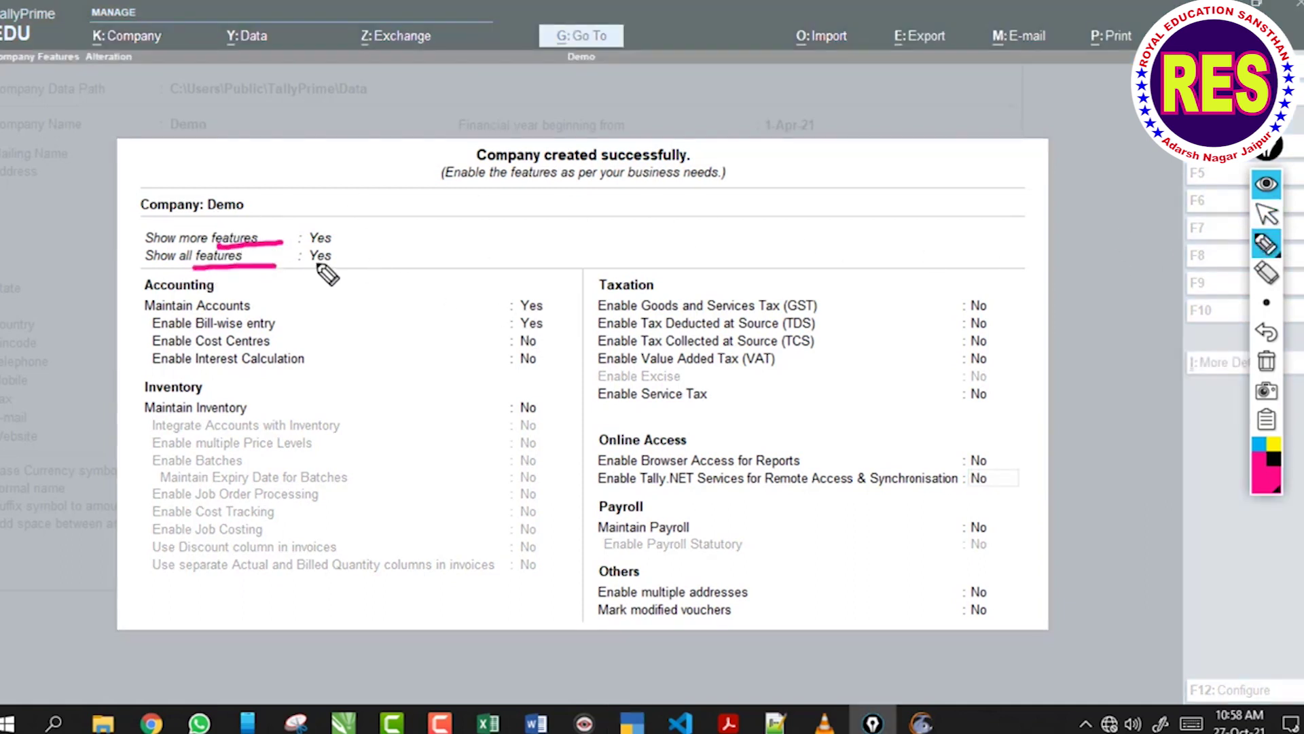
pyautogui.click(1266, 361)
pyautogui.click(1266, 213)
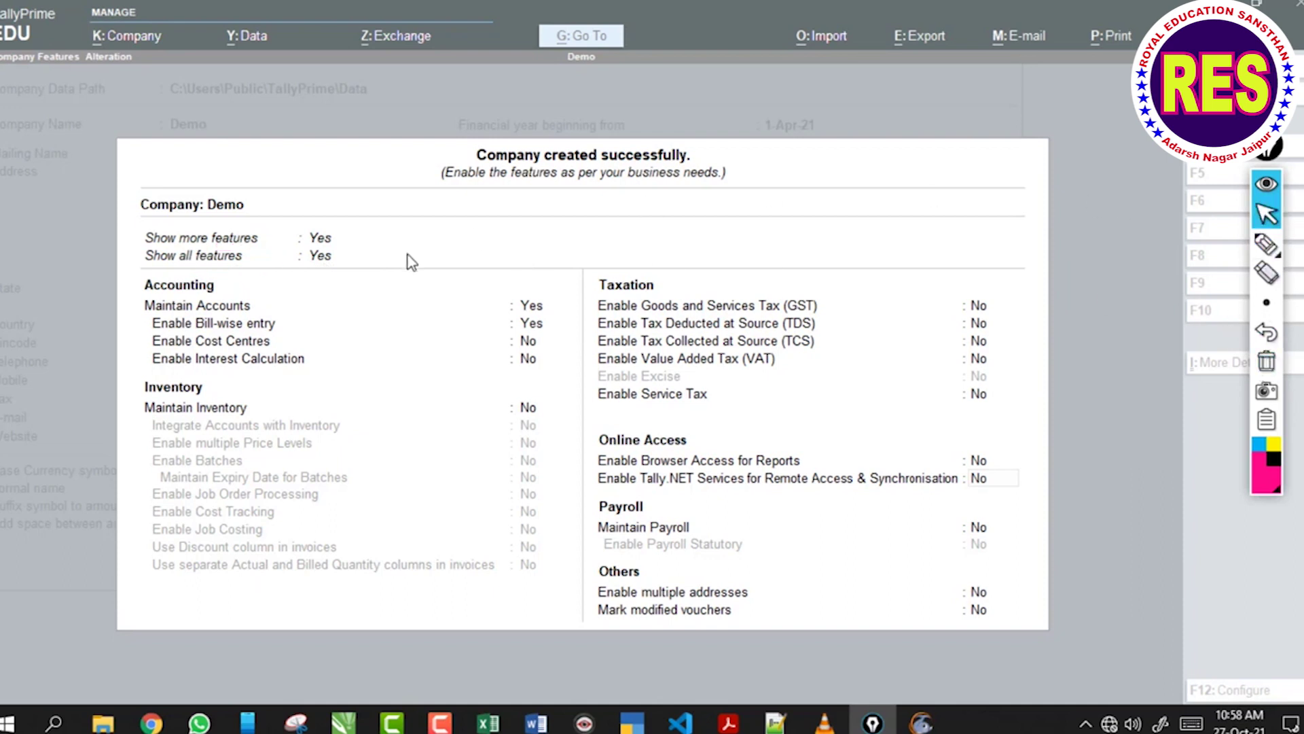
# Set Show all features to No for the Demo company.
pyautogui.click(332, 259)
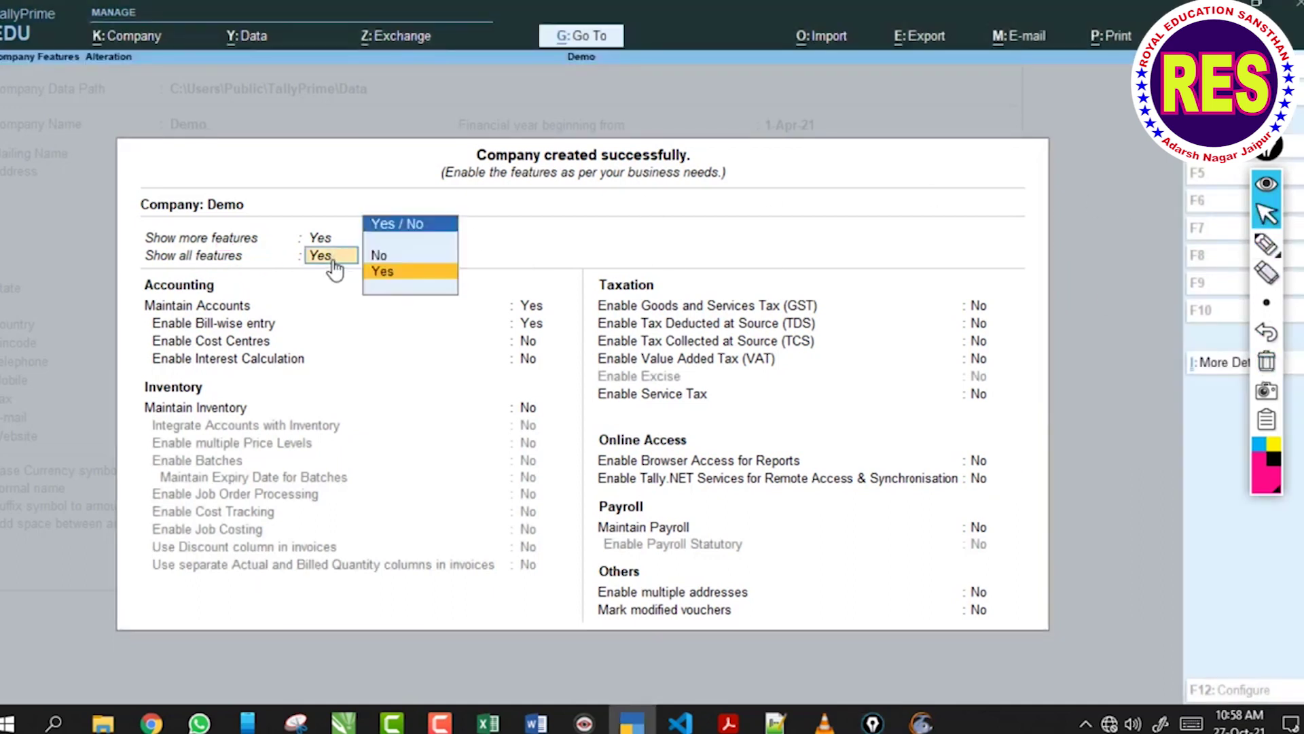
pyautogui.click(398, 258)
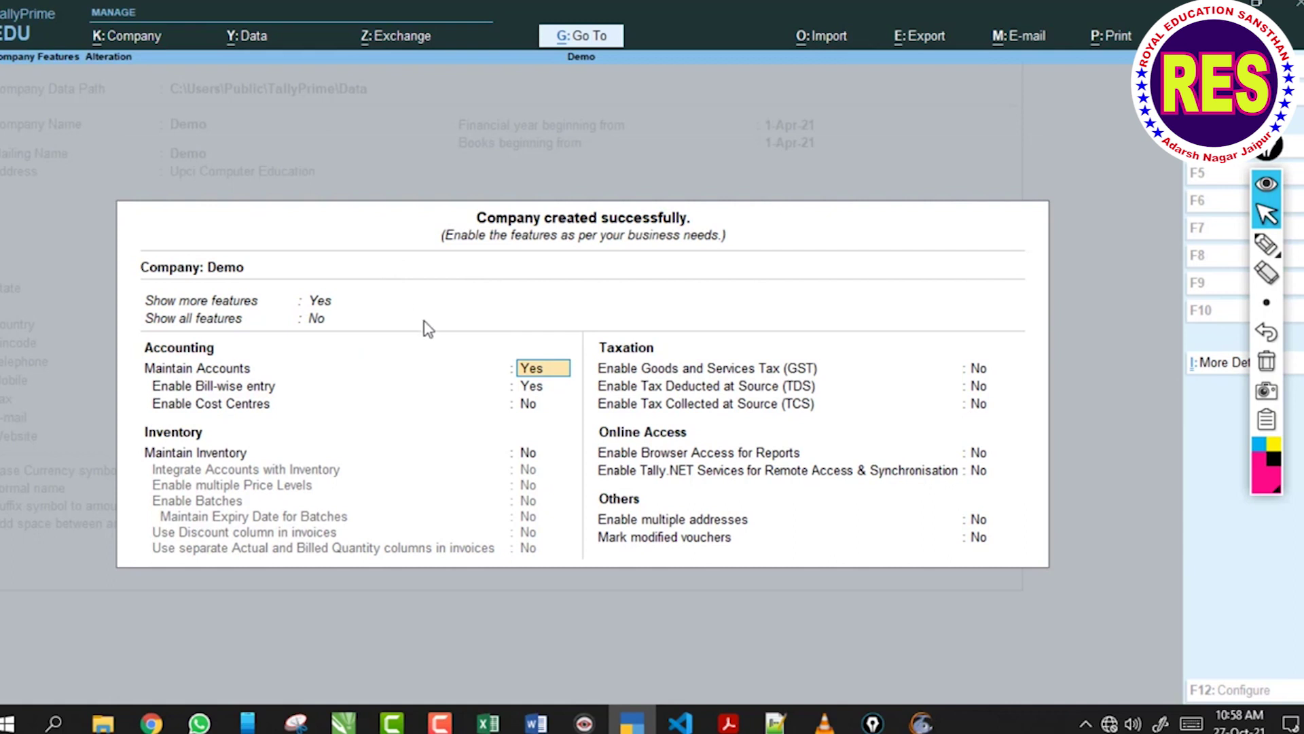
pyautogui.click(314, 319)
pyautogui.click(384, 321)
# Switch Show more features to No and back to Yes to compare the feature lists.
pyautogui.click(321, 301)
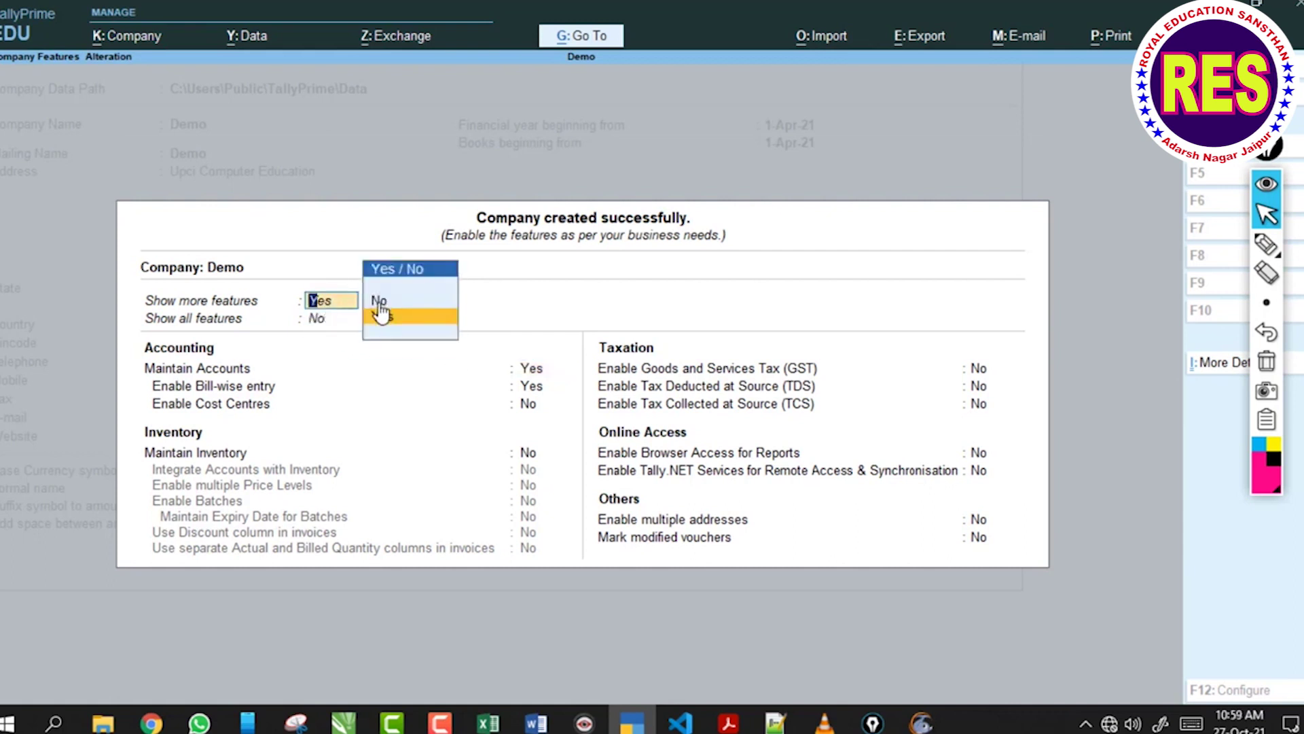
pyautogui.click(379, 301)
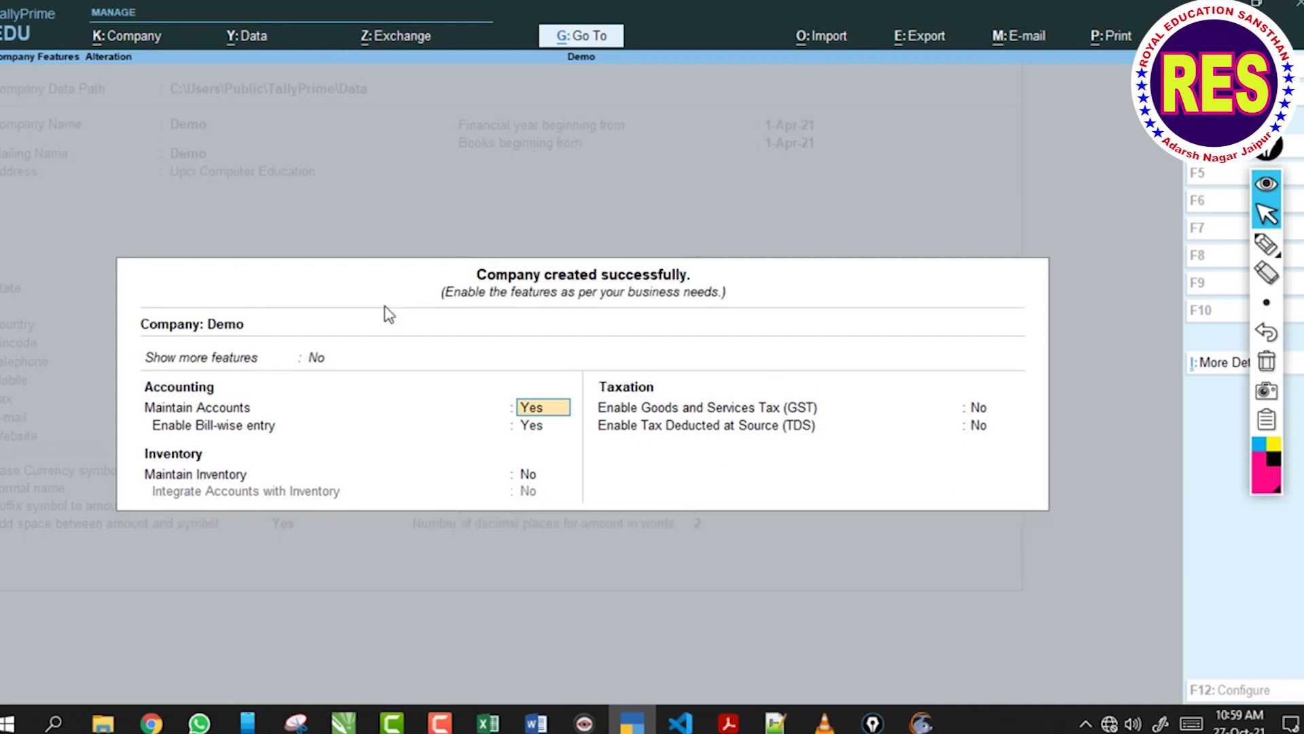
pyautogui.click(319, 366)
pyautogui.click(392, 384)
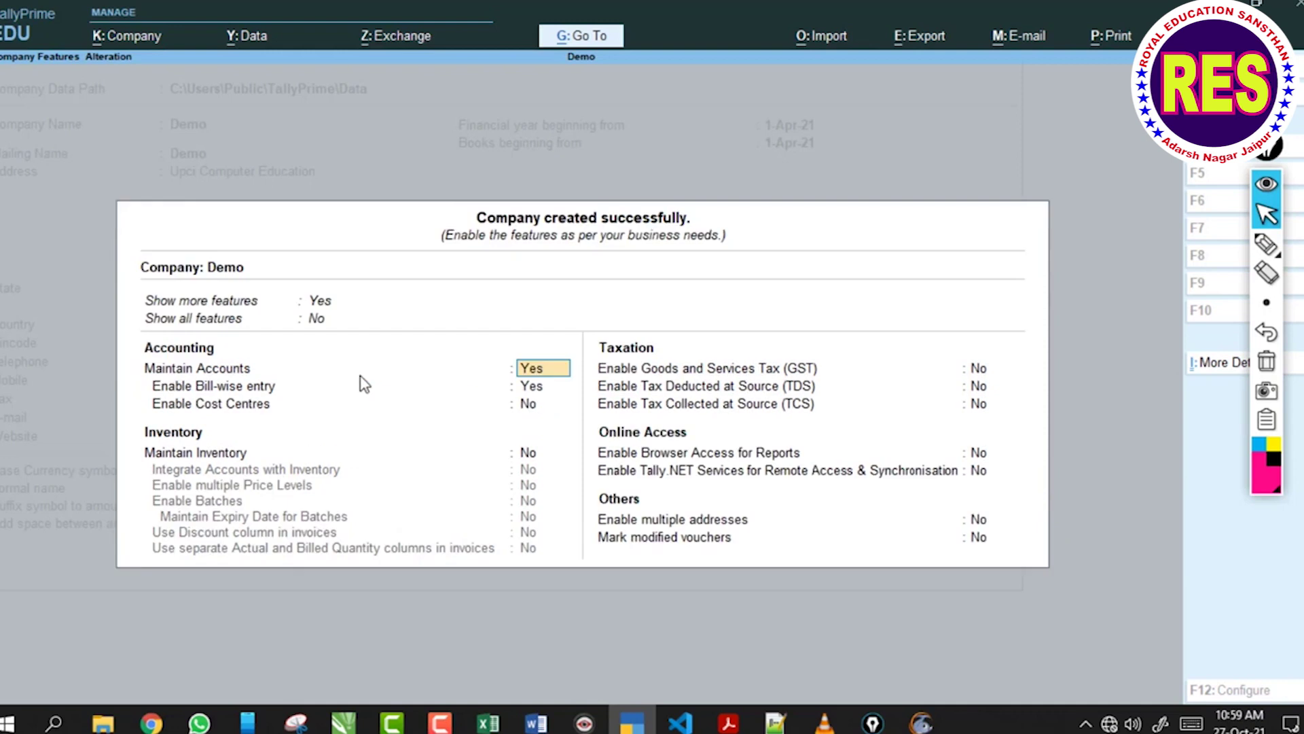
# Set Show all features to Yes and go through the Accounting features to Maintain Inventory, keeping their values.
pyautogui.click(316, 319)
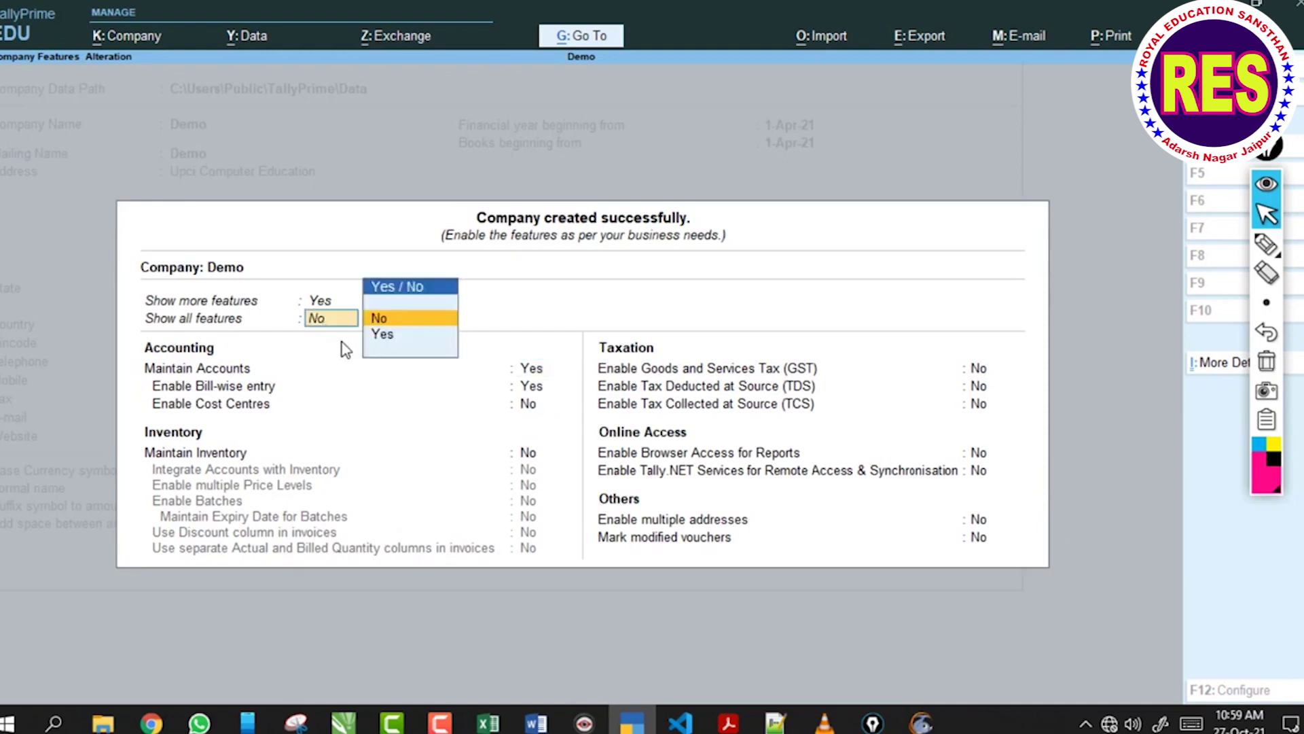
pyautogui.click(385, 337)
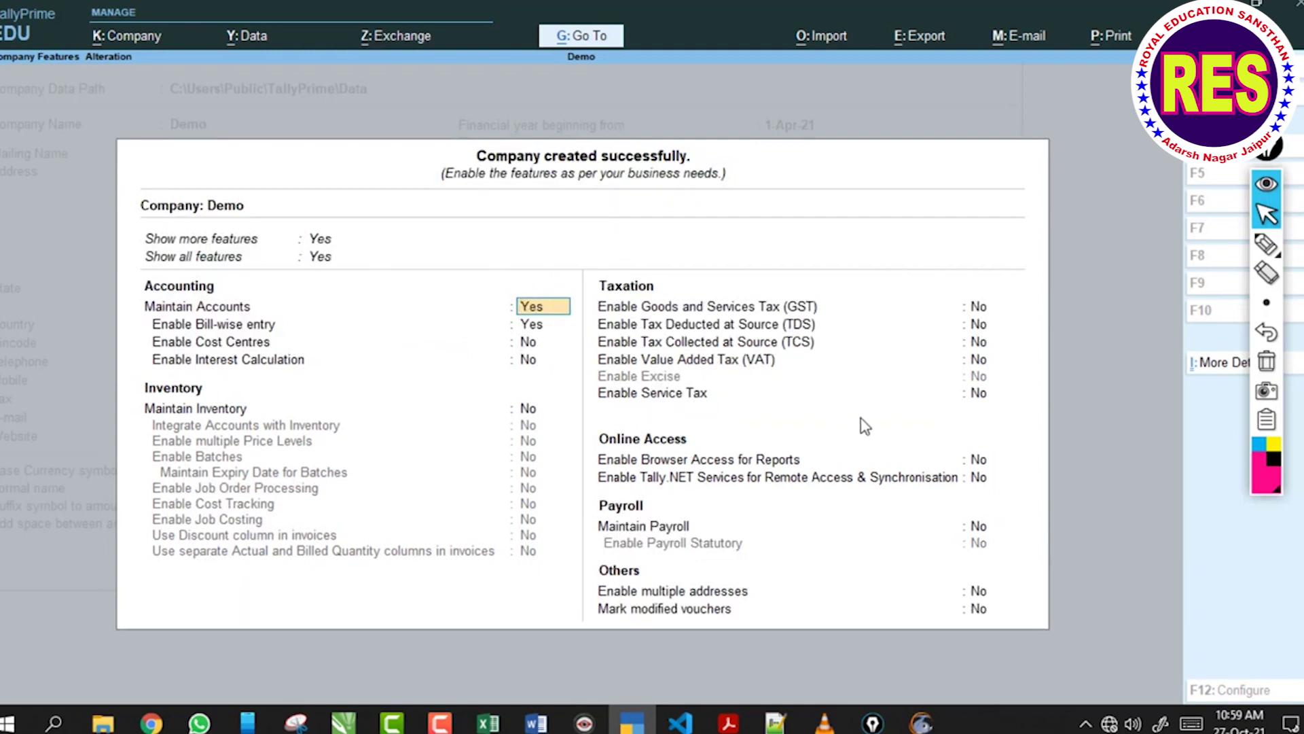
pyautogui.press('Return')
pyautogui.press('Return')
pyautogui.press('Return')
pyautogui.press('Return')
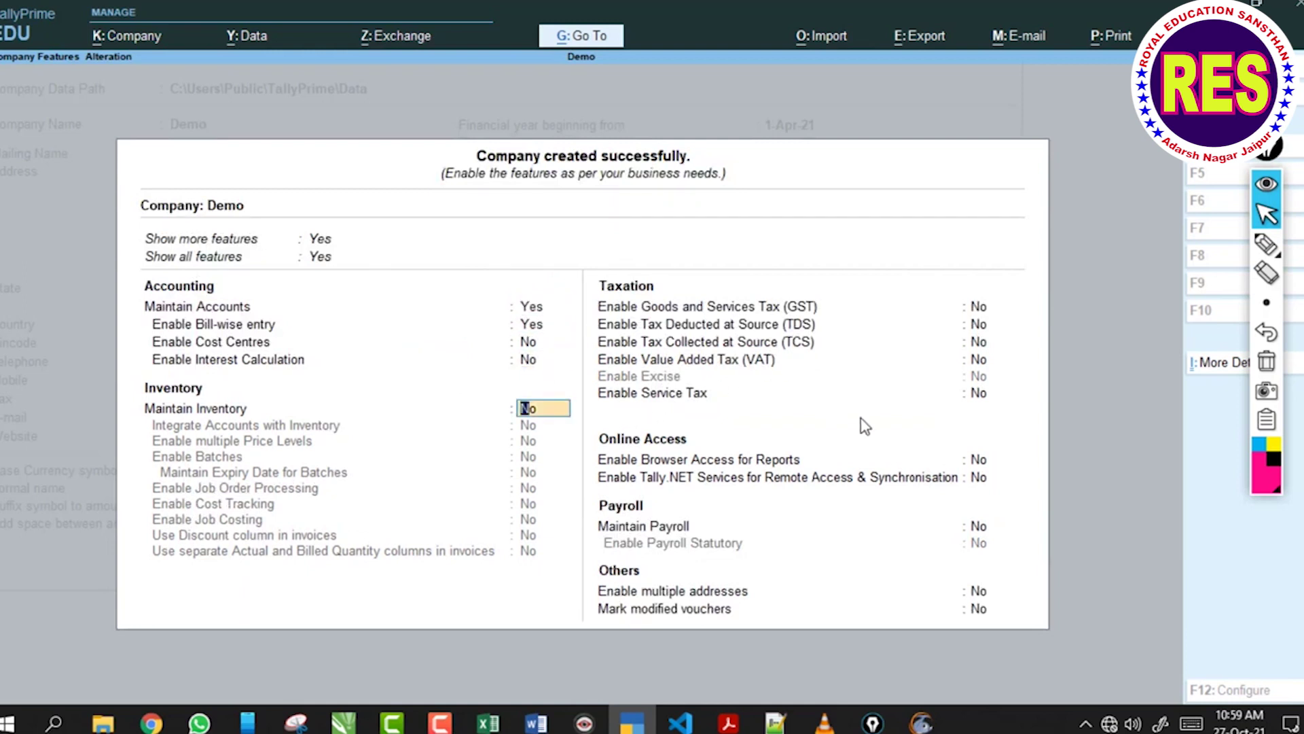
# Write and circle "Ctrl+A" over the company features form with the annotation pen, and clear the ink.
pyautogui.click(1265, 243)
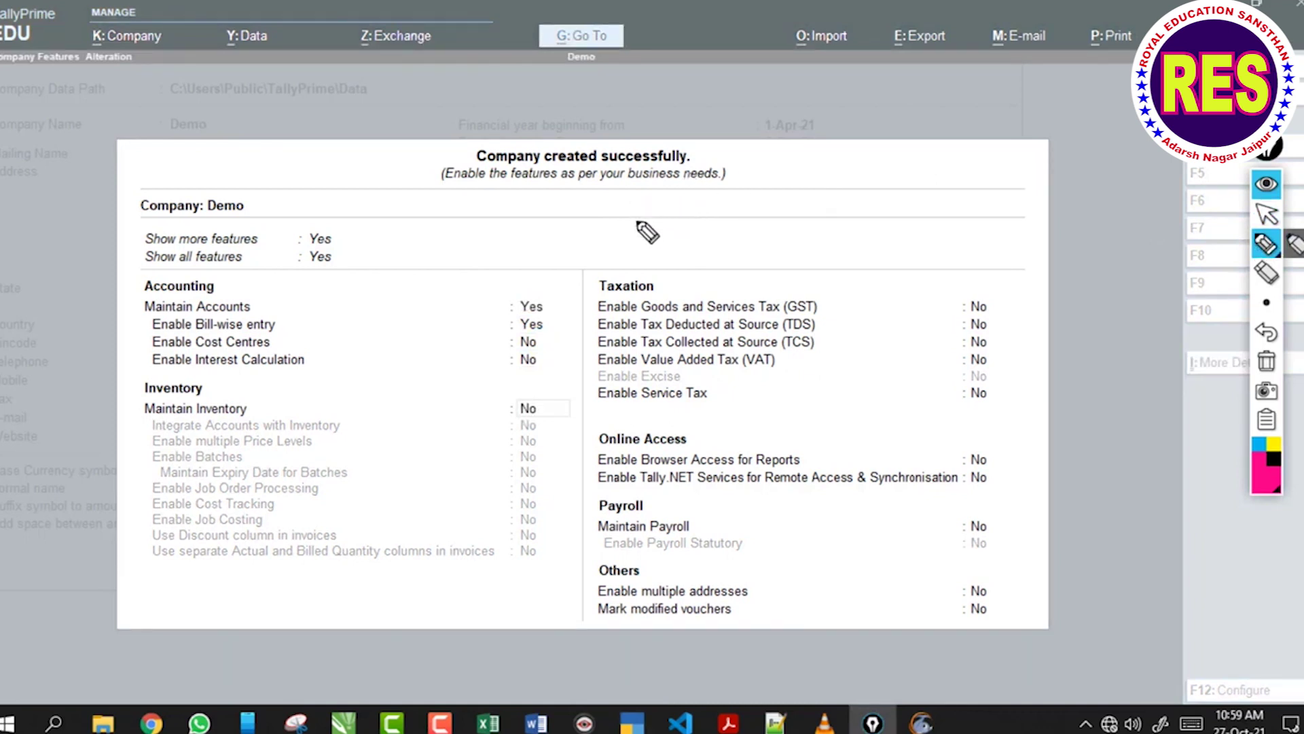
pyautogui.moveTo(648, 216)
pyautogui.mouseDown()
pyautogui.moveTo(662, 245)
pyautogui.moveTo(781, 219)
pyautogui.mouseUp()
pyautogui.moveTo(765, 204)
pyautogui.mouseDown()
pyautogui.moveTo(766, 243)
pyautogui.moveTo(839, 228)
pyautogui.mouseUp()
pyautogui.moveTo(846, 175)
pyautogui.mouseDown()
pyautogui.moveTo(646, 277)
pyautogui.moveTo(849, 176)
pyautogui.mouseUp()
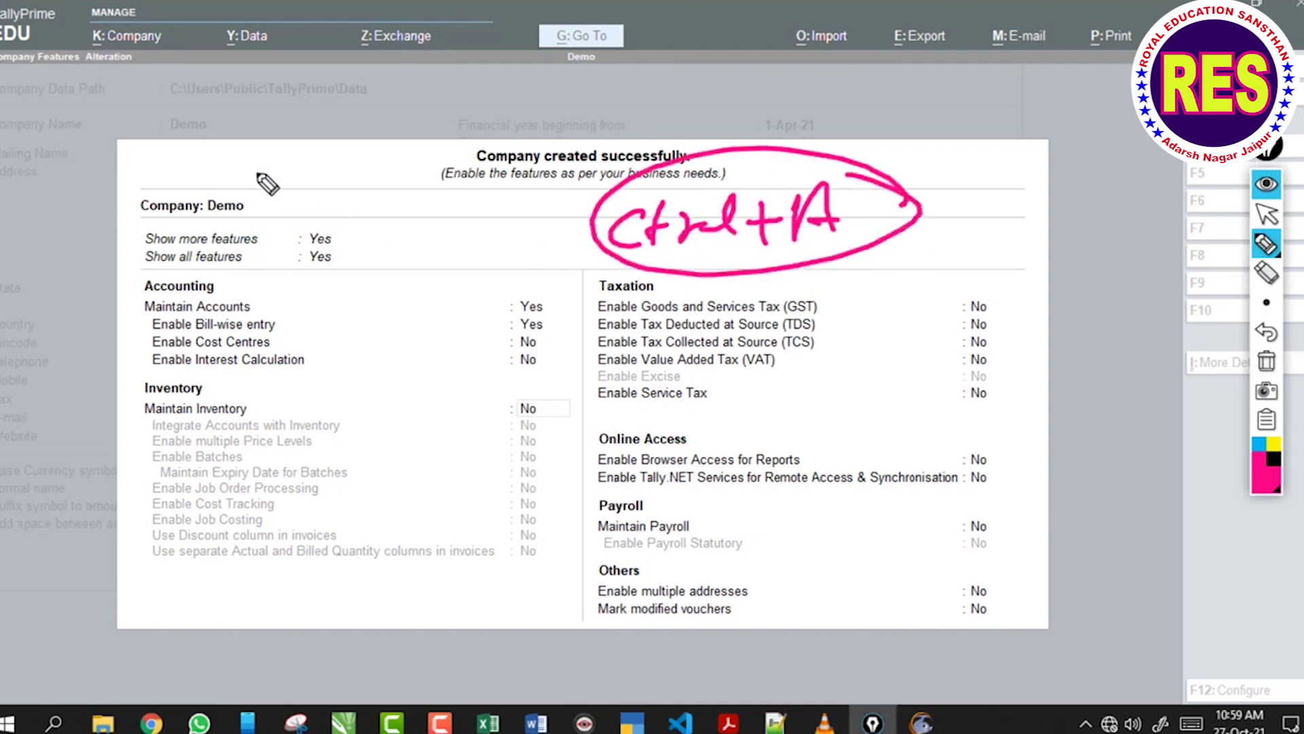
pyautogui.moveTo(182, 144)
pyautogui.mouseDown()
pyautogui.moveTo(192, 175)
pyautogui.moveTo(286, 146)
pyautogui.moveTo(267, 197)
pyautogui.moveTo(300, 192)
pyautogui.moveTo(300, 166)
pyautogui.moveTo(286, 160)
pyautogui.mouseUp()
pyautogui.click(1266, 361)
pyautogui.click(1266, 215)
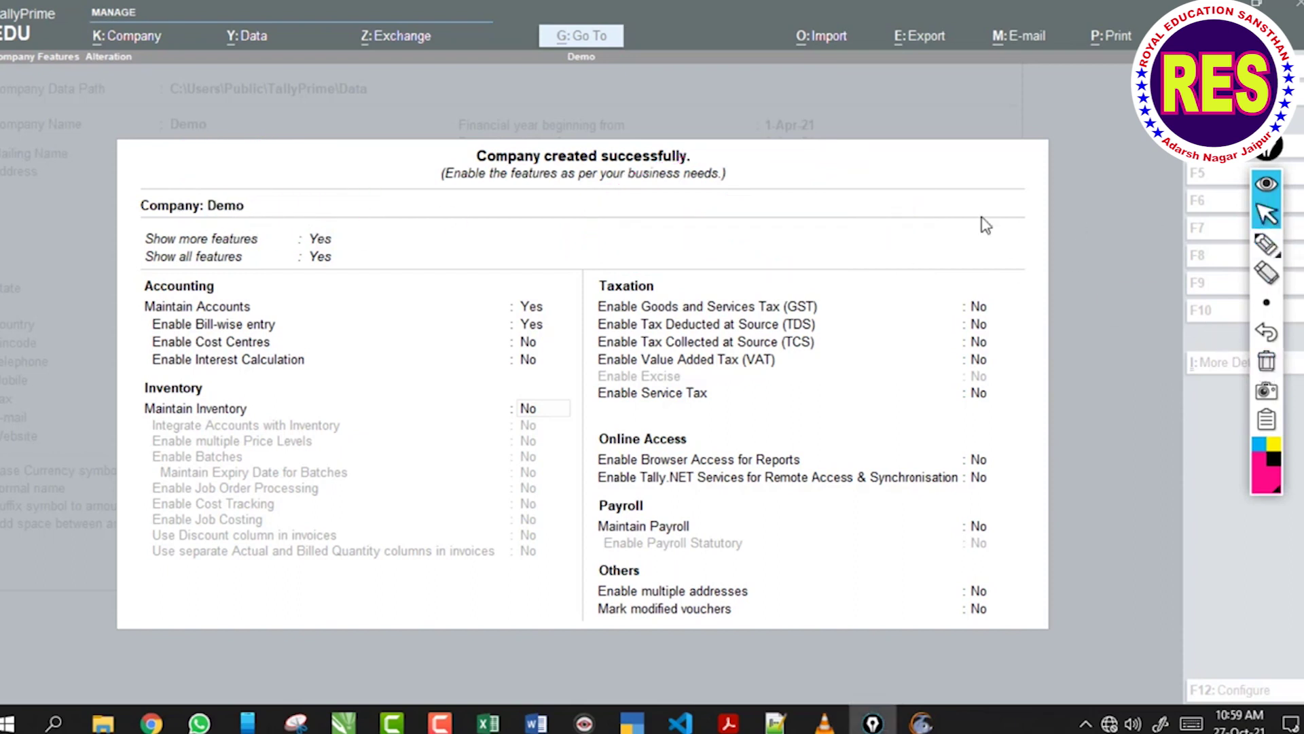
# Keep Show more features at Yes, mark along the value columns of both feature lists, and clear the marks.
pyautogui.click(650, 245)
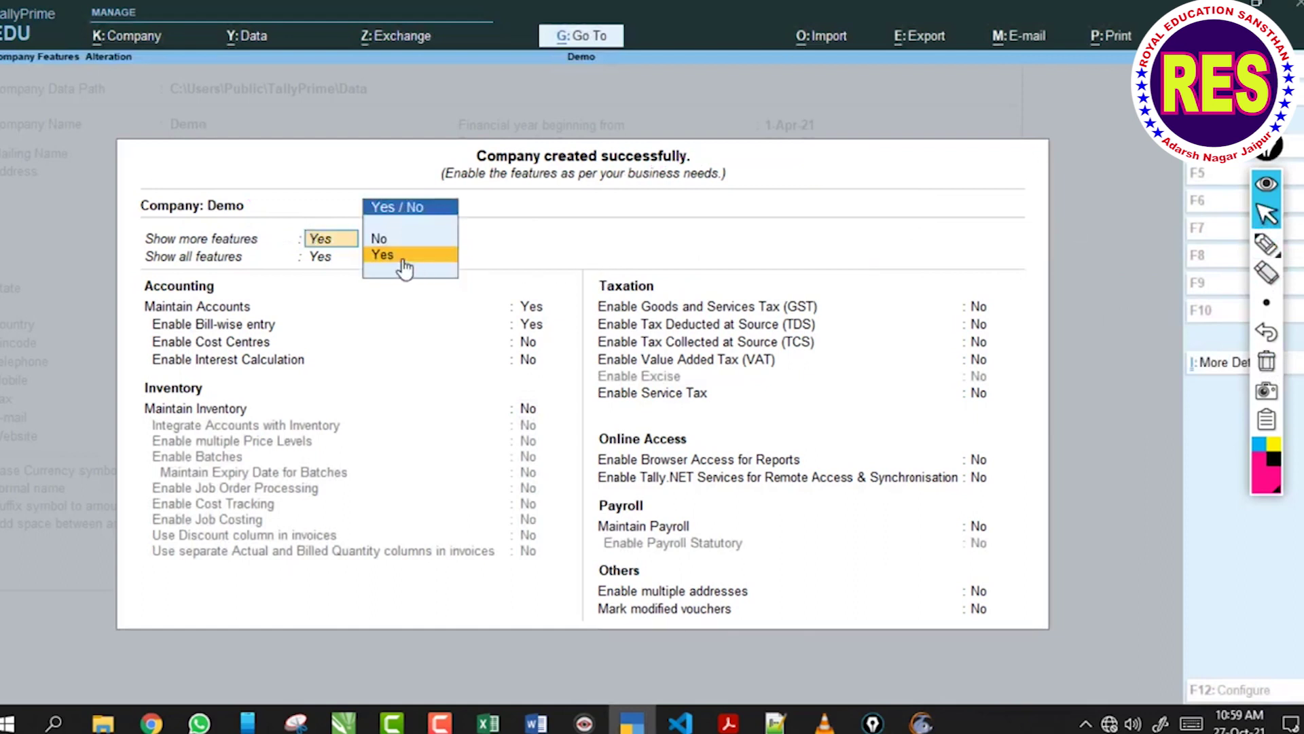
pyautogui.click(402, 259)
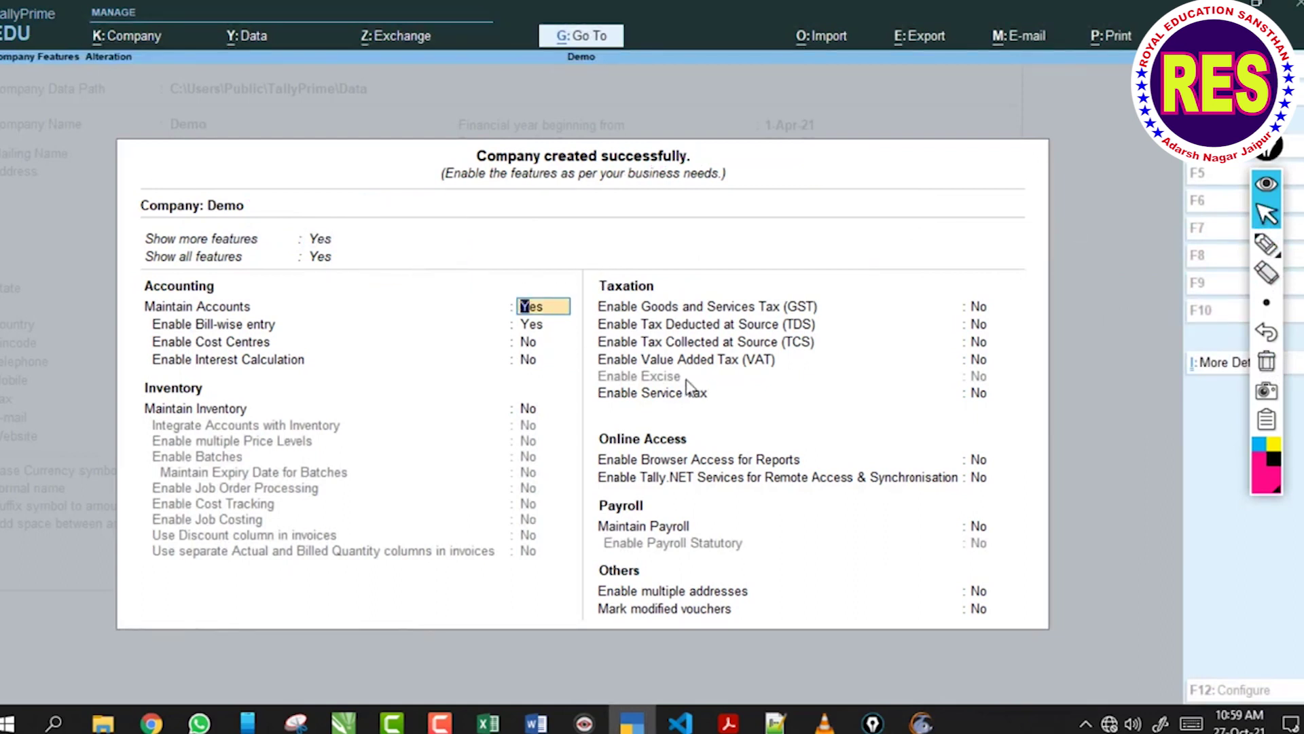
pyautogui.click(1266, 243)
pyautogui.moveTo(536, 344); pyautogui.dragTo(535, 411)
pyautogui.moveTo(539, 422); pyautogui.dragTo(536, 448)
pyautogui.moveTo(541, 461); pyautogui.dragTo(536, 484)
pyautogui.moveTo(533, 498); pyautogui.dragTo(529, 508)
pyautogui.moveTo(538, 564); pyautogui.dragTo(538, 577)
pyautogui.click(983, 306)
pyautogui.moveTo(992, 339); pyautogui.dragTo(993, 409)
pyautogui.moveTo(998, 449); pyautogui.dragTo(995, 481)
pyautogui.moveTo(996, 538); pyautogui.dragTo(994, 548)
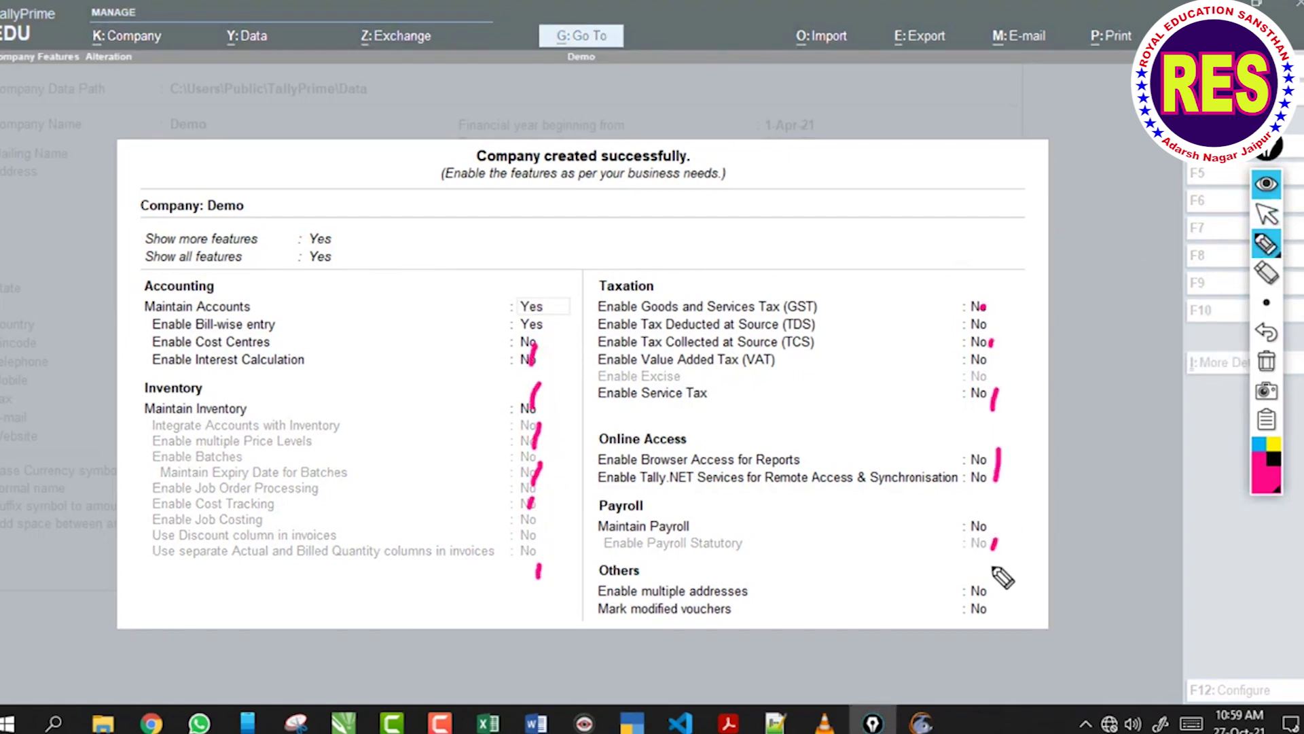
pyautogui.moveTo(945, 589)
pyautogui.mouseDown()
pyautogui.moveTo(1048, 621)
pyautogui.moveTo(952, 591)
pyautogui.moveTo(937, 559)
pyautogui.moveTo(994, 576)
pyautogui.mouseUp()
pyautogui.click(1266, 360)
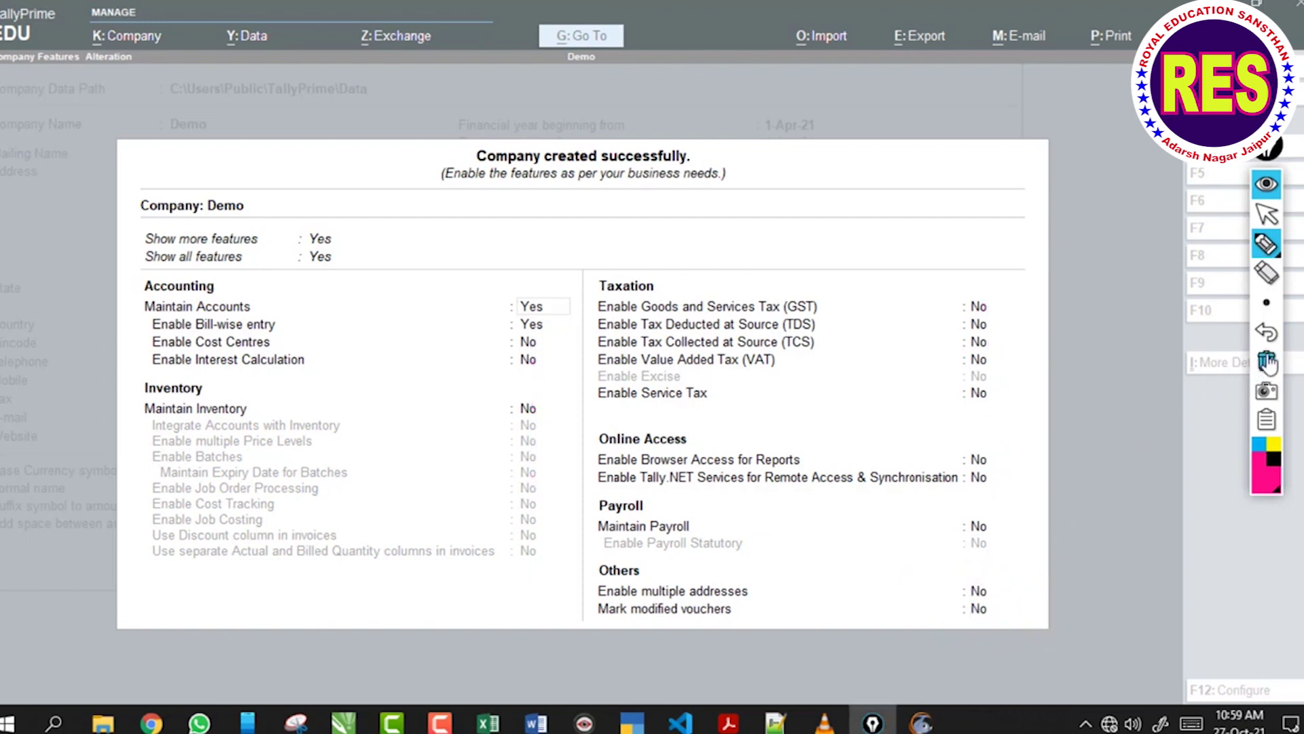
# Accept and save the Demo company's features.
pyautogui.click(1266, 214)
pyautogui.click(531, 390)
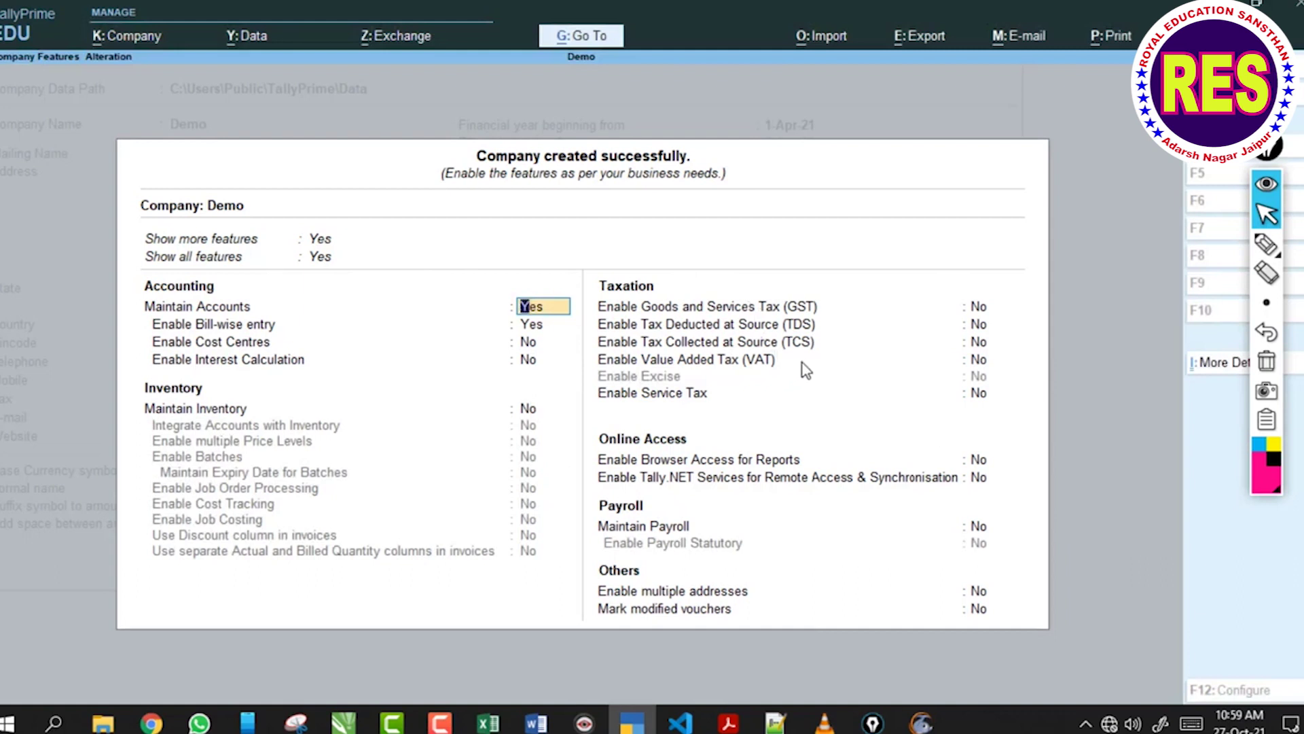
pyautogui.press('ctrl')
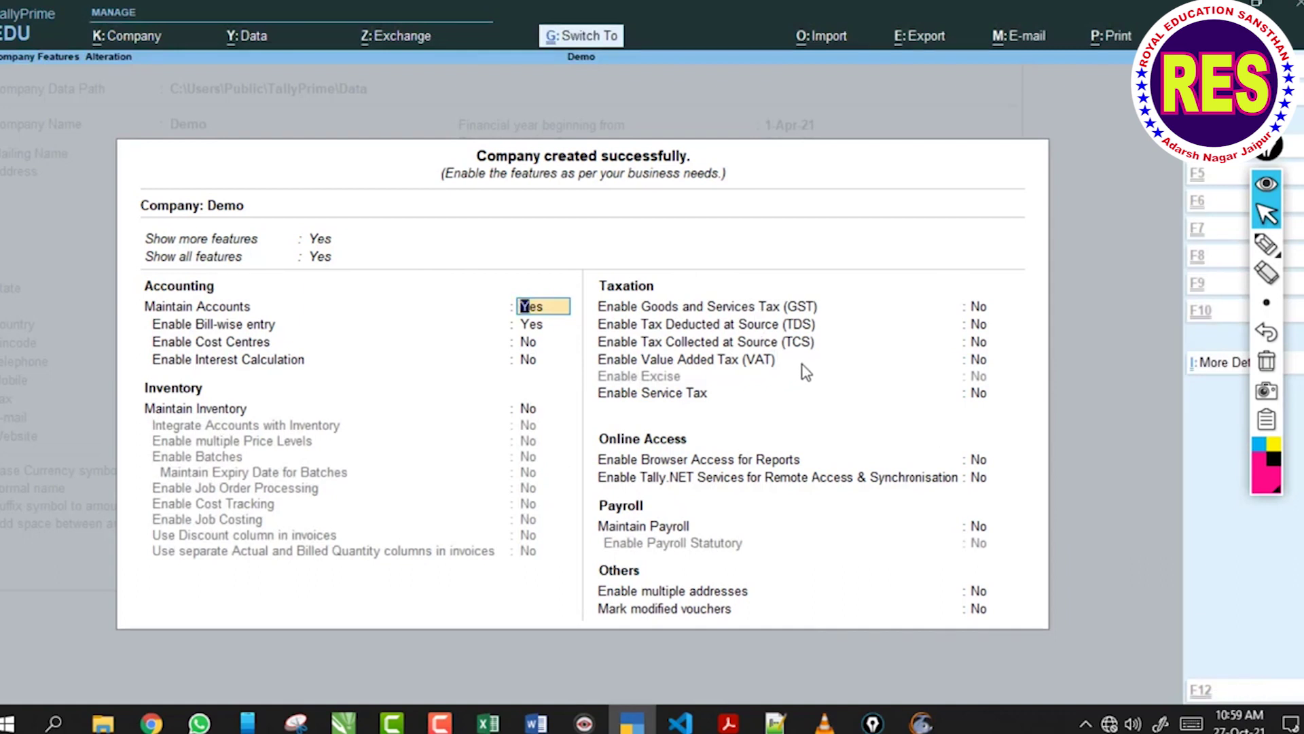
pyautogui.hotkey('ctrl', 'a')
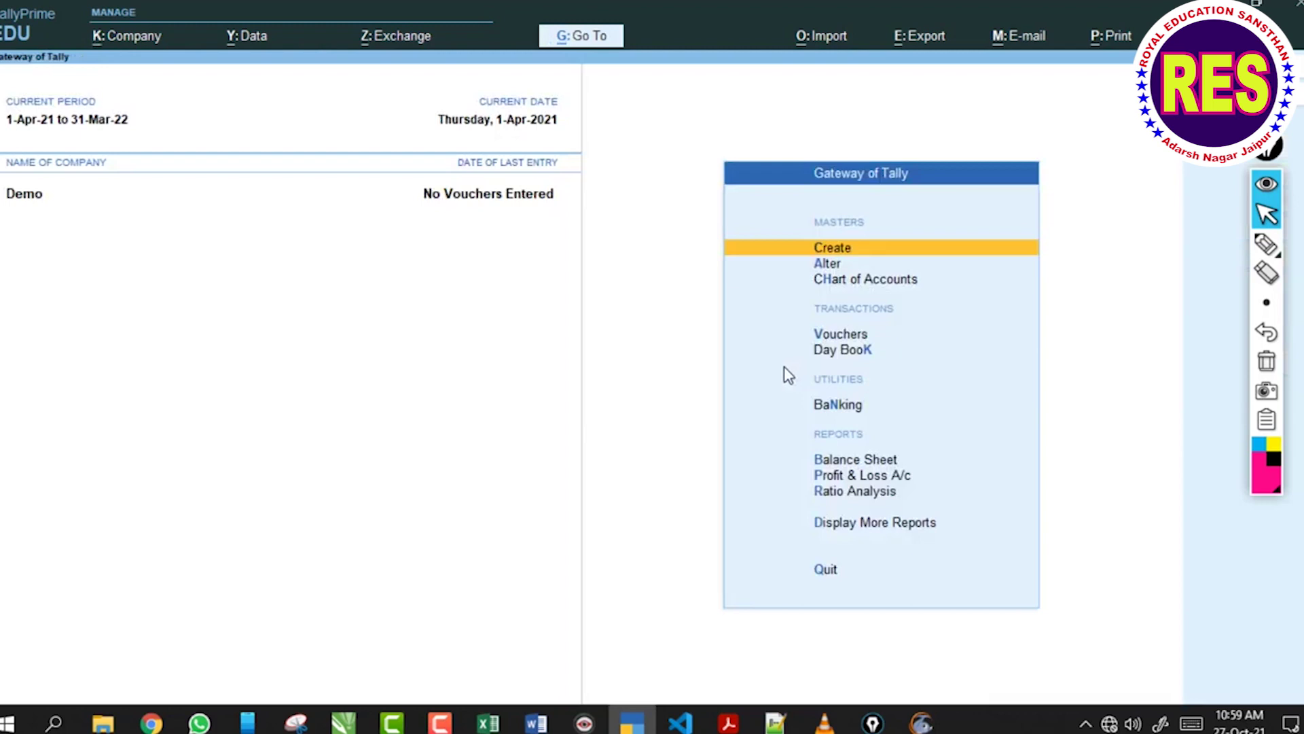
# Draw three short horizontal lines in the blank area below the company name, and clear them.
pyautogui.click(1266, 243)
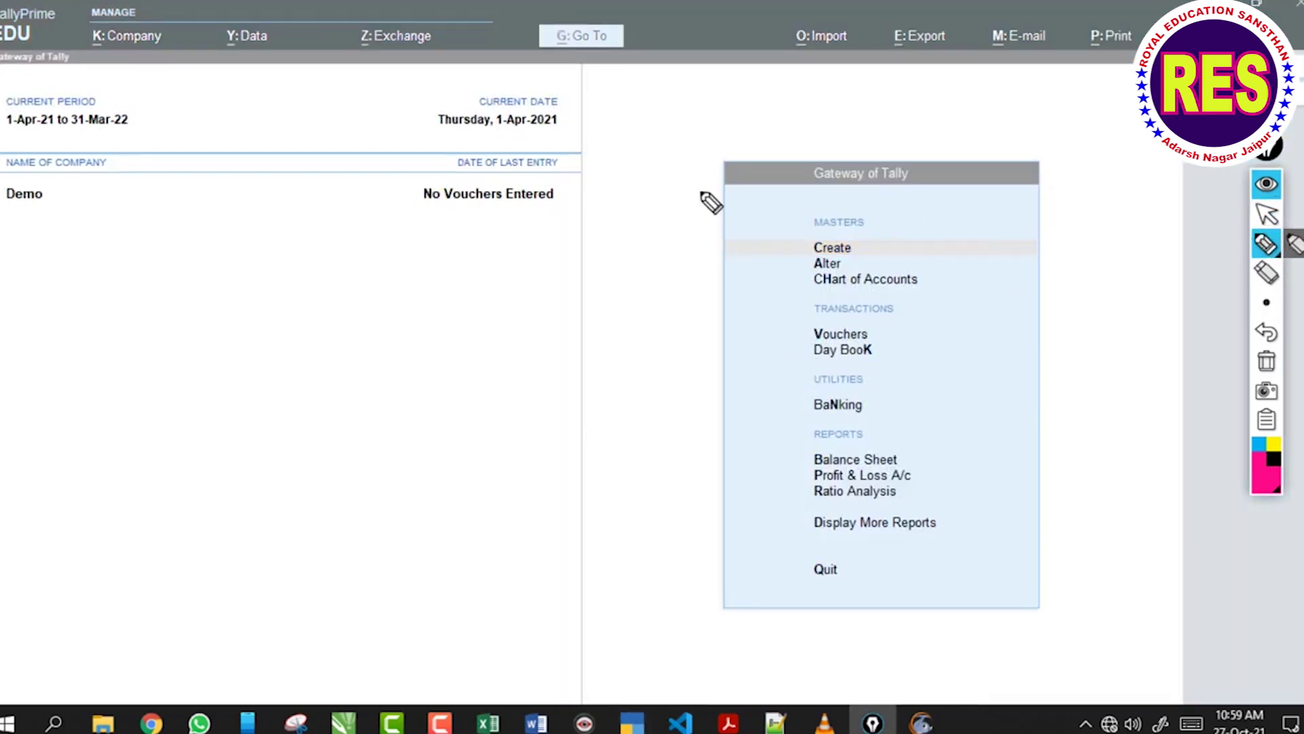
pyautogui.moveTo(271, 314); pyautogui.dragTo(422, 312)
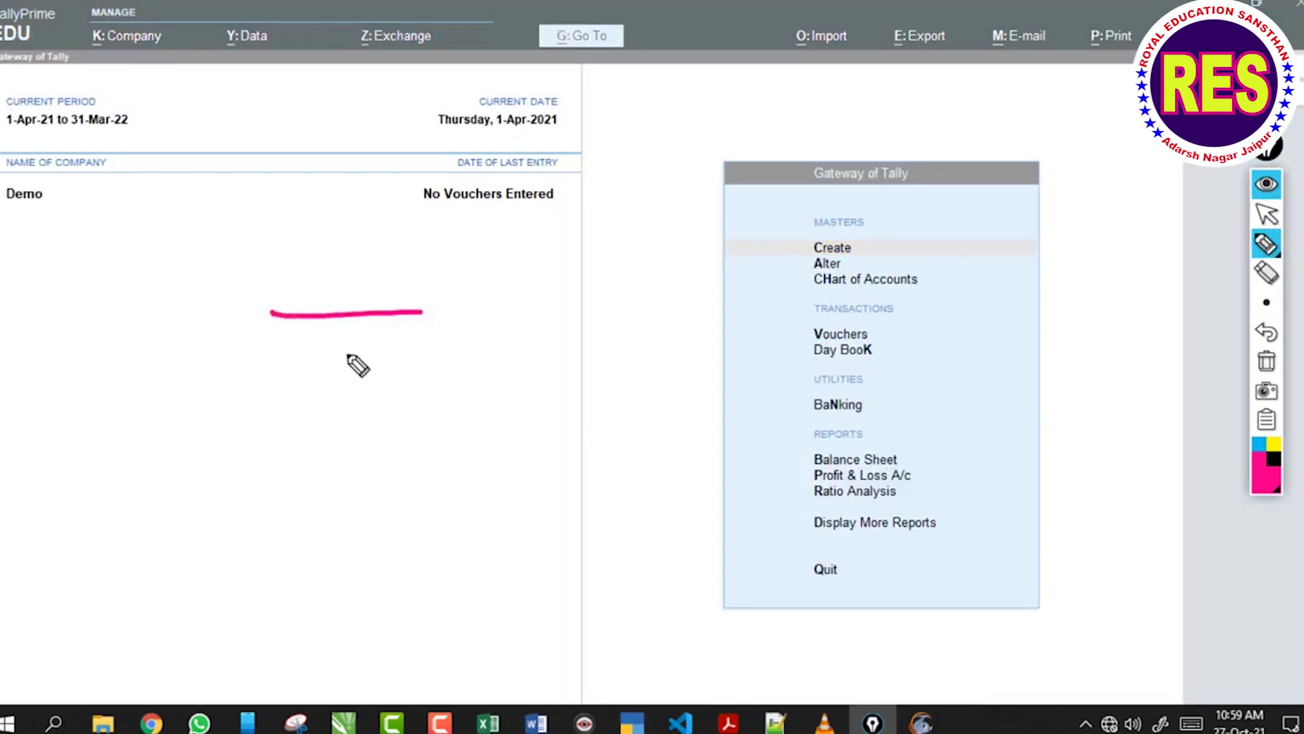
pyautogui.moveTo(274, 352); pyautogui.dragTo(407, 345)
pyautogui.moveTo(270, 392)
pyautogui.mouseDown()
pyautogui.moveTo(237, 392)
pyautogui.moveTo(377, 399)
pyautogui.mouseUp()
pyautogui.click(1266, 360)
pyautogui.moveTo(1080, 158); pyautogui.dragTo(1116, 161)
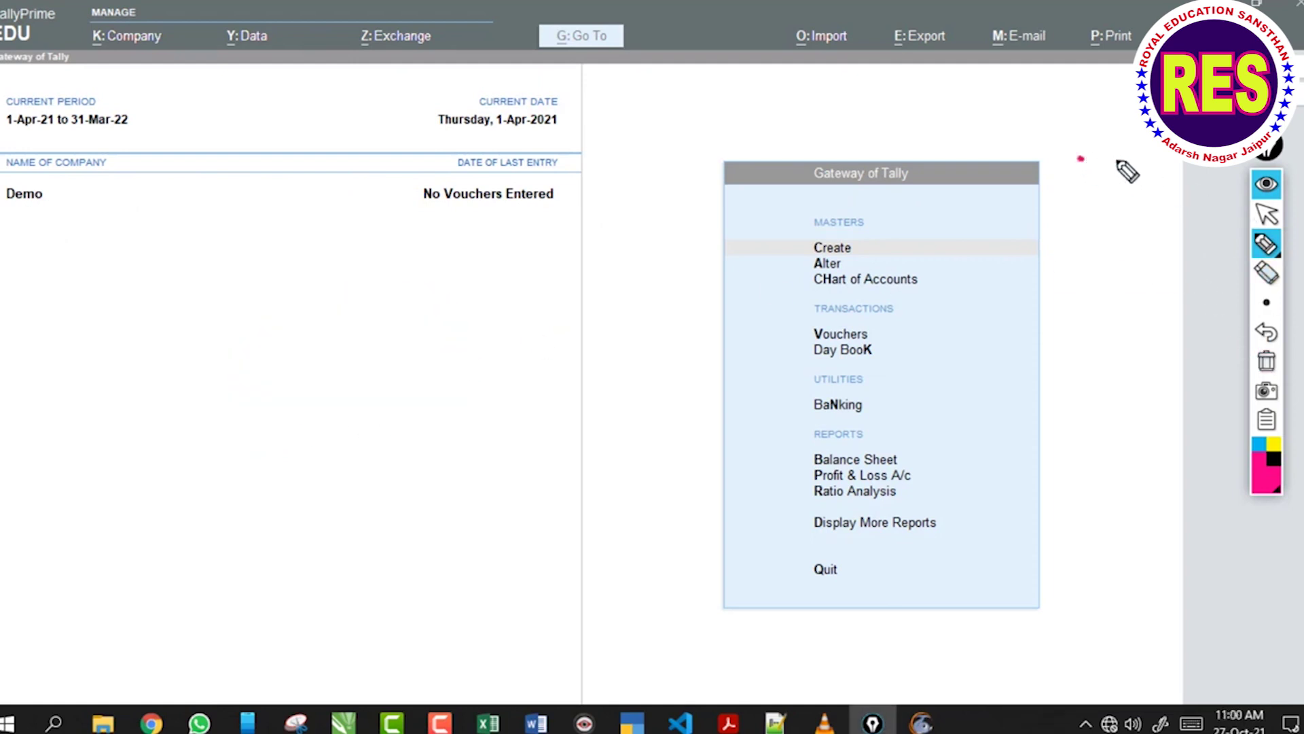
pyautogui.click(1266, 214)
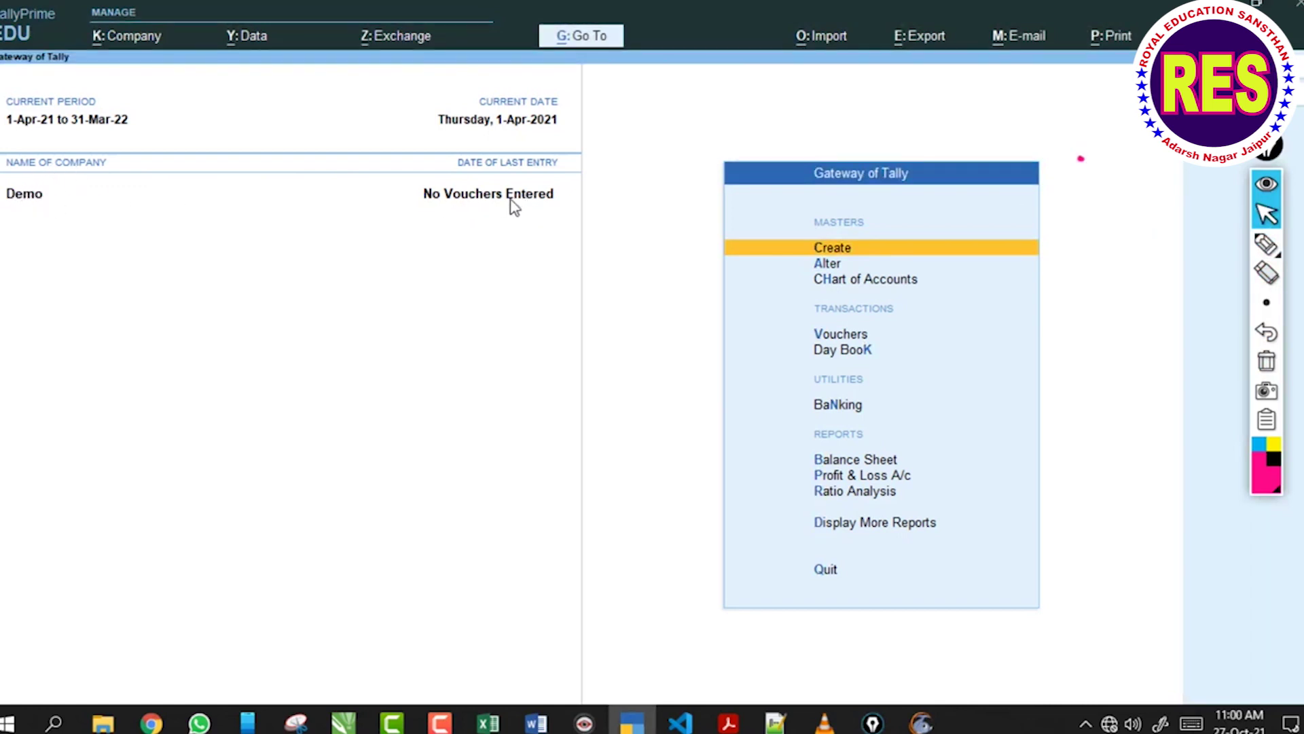
# Circle the current period, the current date and the system clock date, and clear the marks.
pyautogui.click(1266, 244)
pyautogui.moveTo(2, 131)
pyautogui.mouseDown()
pyautogui.moveTo(133, 134)
pyautogui.moveTo(8, 140)
pyautogui.moveTo(139, 95)
pyautogui.mouseUp()
pyautogui.moveTo(437, 140)
pyautogui.mouseDown()
pyautogui.moveTo(562, 87)
pyautogui.moveTo(435, 132)
pyautogui.moveTo(530, 146)
pyautogui.mouseUp()
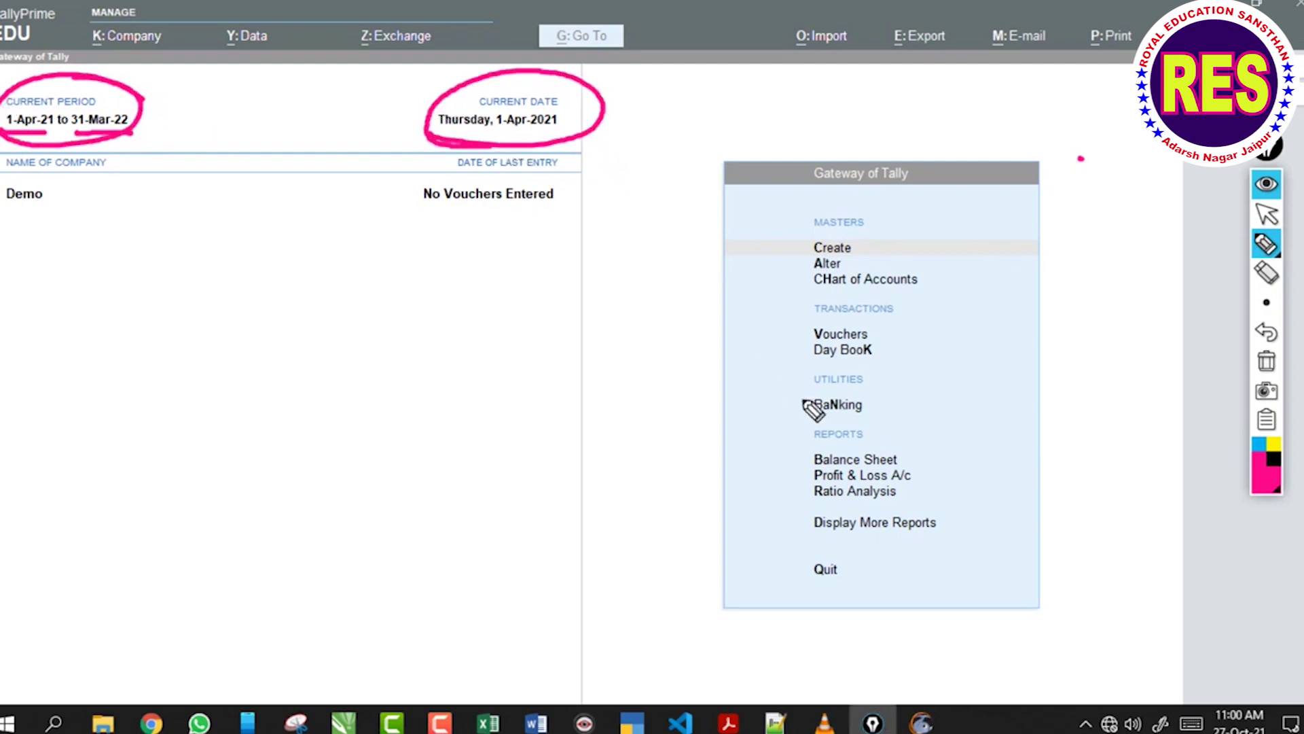
pyautogui.moveTo(1243, 693)
pyautogui.mouseDown()
pyautogui.moveTo(1203, 725)
pyautogui.moveTo(1265, 713)
pyautogui.mouseUp()
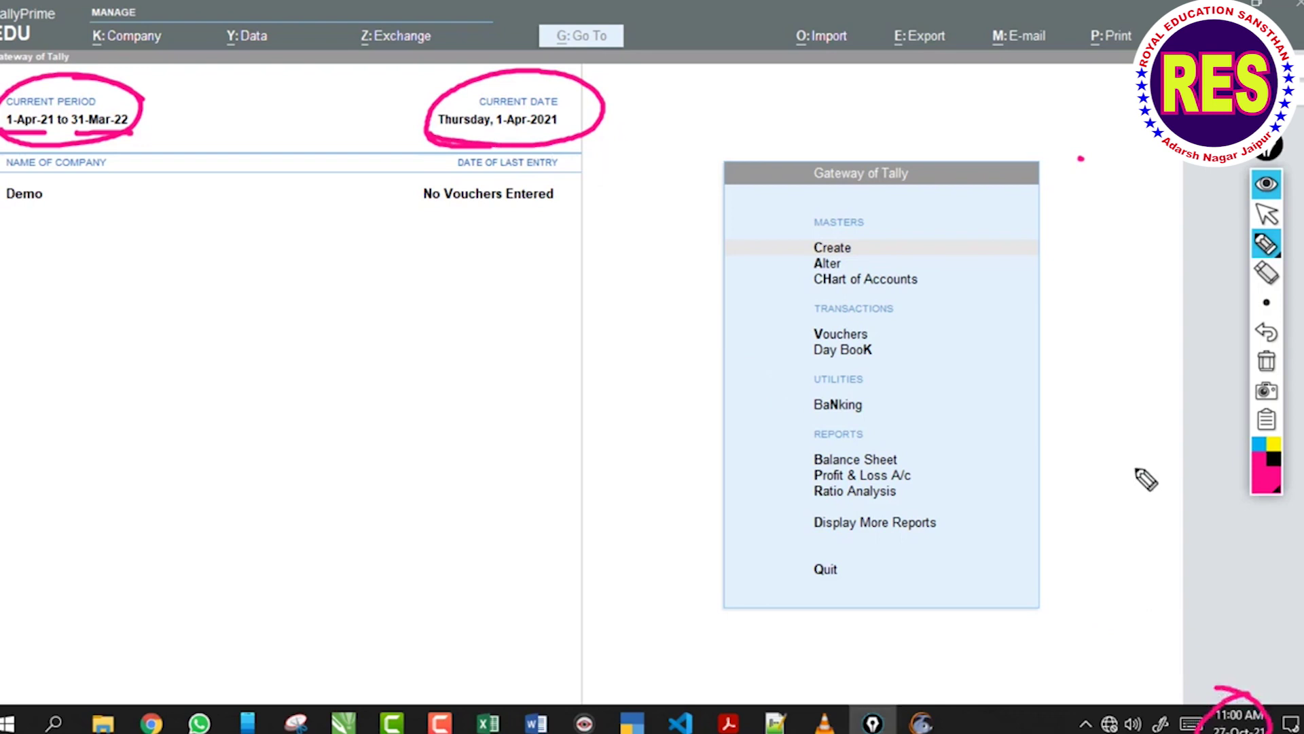
pyautogui.click(1266, 360)
# Circle the current date and period, the Demo company name, its last entry and the Gateway of Tally list, and clear the marks.
pyautogui.moveTo(421, 131)
pyautogui.mouseDown()
pyautogui.moveTo(536, 150)
pyautogui.moveTo(483, 91)
pyautogui.moveTo(516, 146)
pyautogui.moveTo(553, 145)
pyautogui.moveTo(509, 159)
pyautogui.moveTo(457, 152)
pyautogui.moveTo(553, 155)
pyautogui.mouseUp()
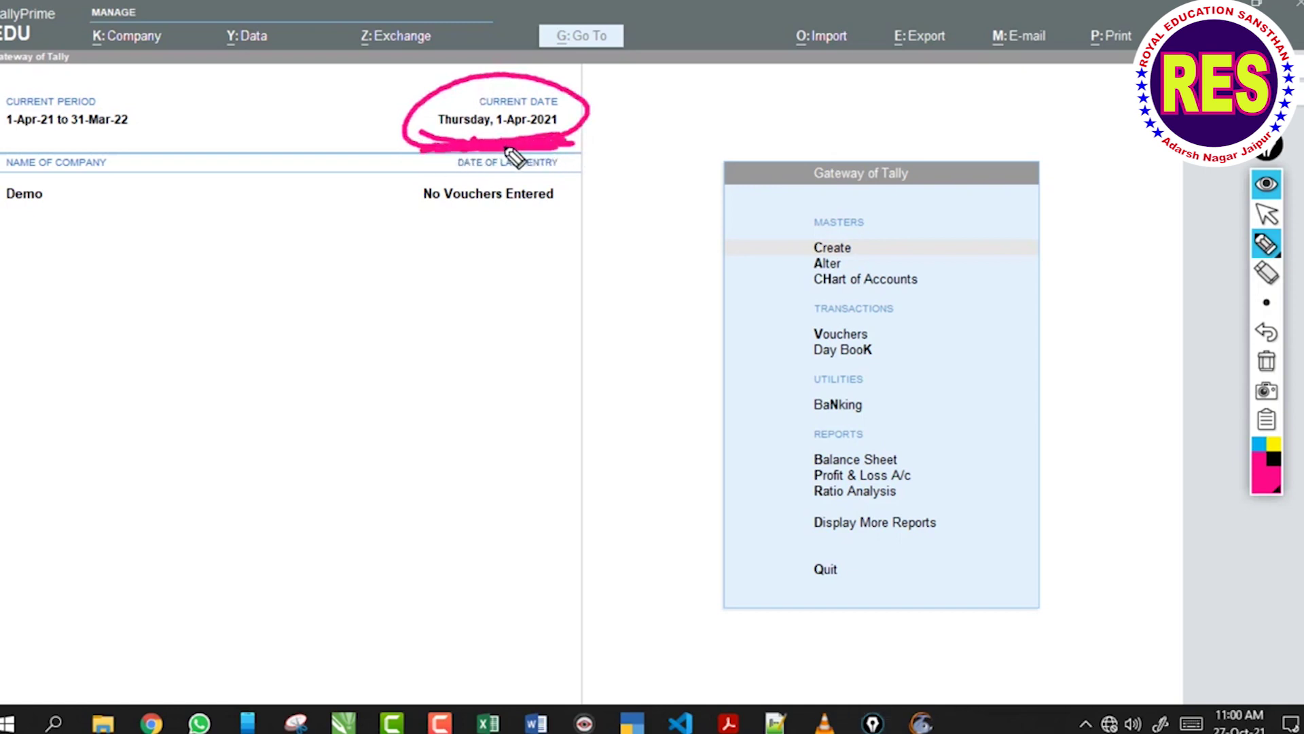
pyautogui.moveTo(10, 136); pyautogui.dragTo(153, 137)
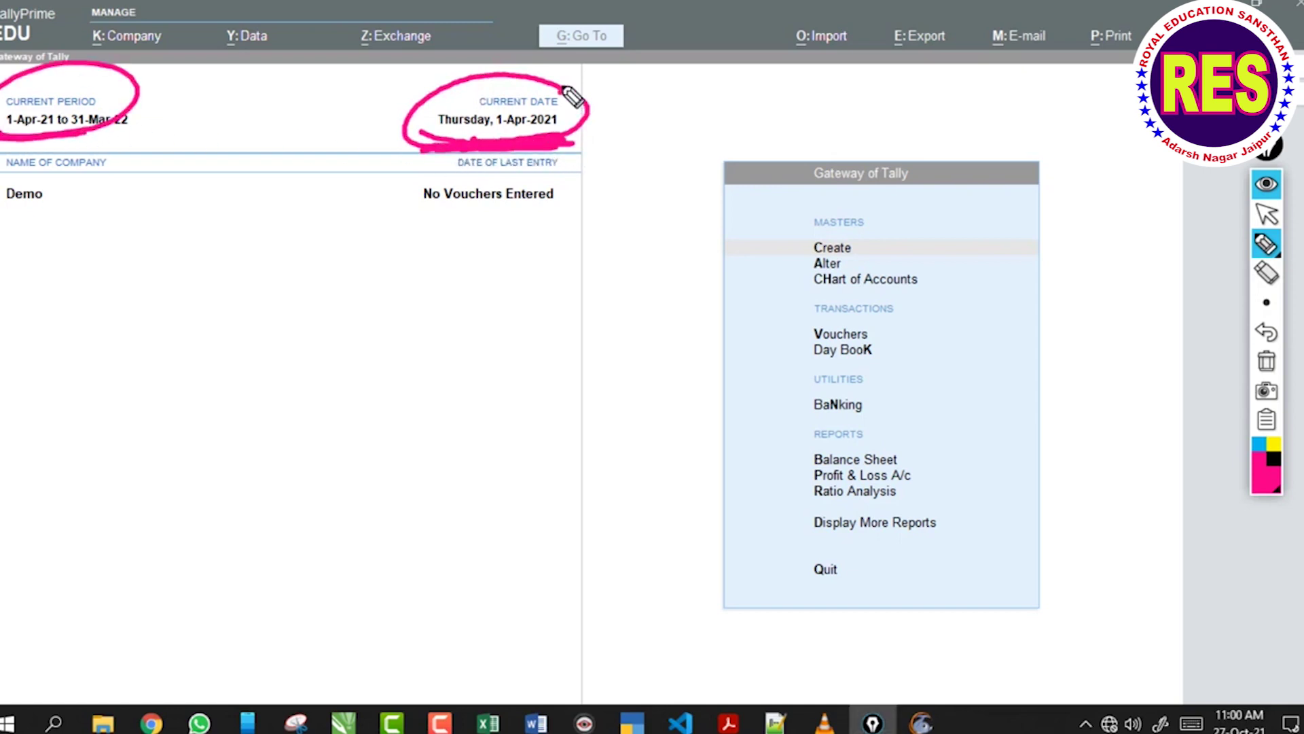
pyautogui.moveTo(560, 90); pyautogui.dragTo(465, 71)
pyautogui.moveTo(501, 135); pyautogui.dragTo(598, 134)
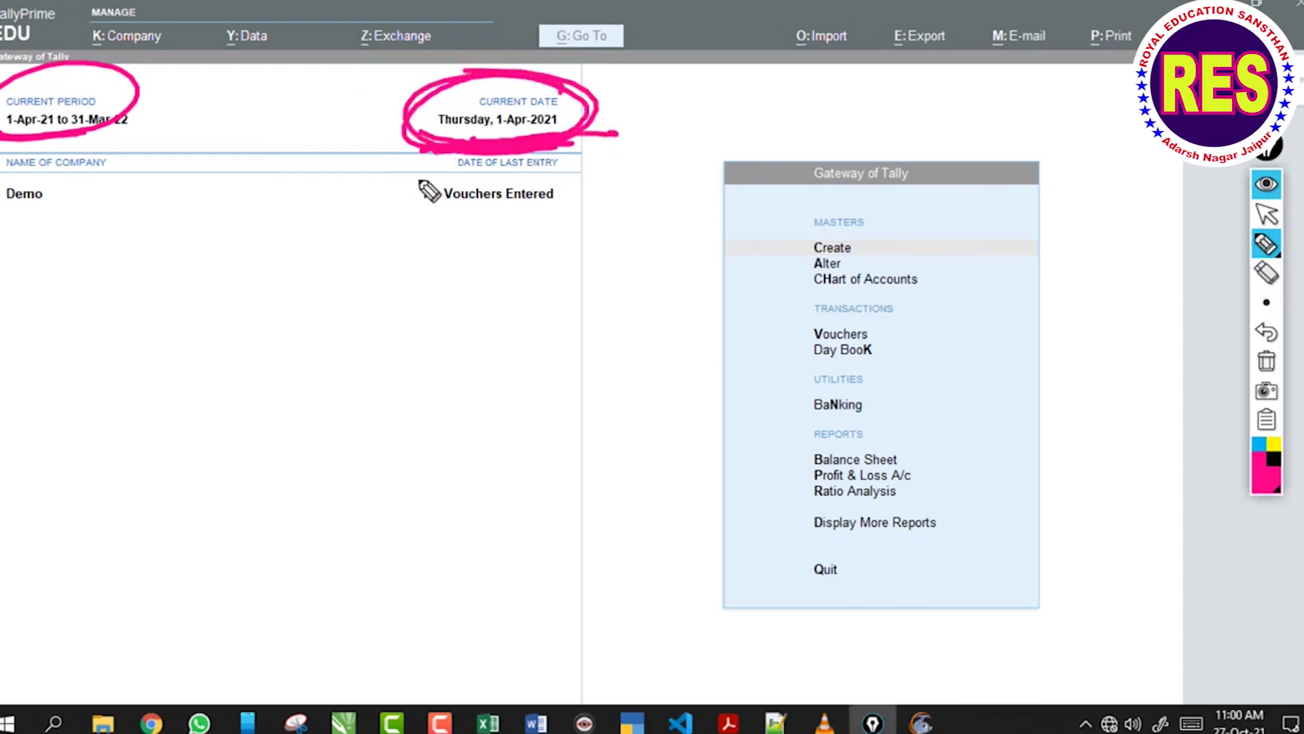
pyautogui.moveTo(68, 205)
pyautogui.mouseDown()
pyautogui.moveTo(6, 210)
pyautogui.moveTo(21, 230)
pyautogui.mouseUp()
pyautogui.moveTo(448, 213)
pyautogui.mouseDown()
pyautogui.moveTo(390, 221)
pyautogui.moveTo(483, 198)
pyautogui.mouseUp()
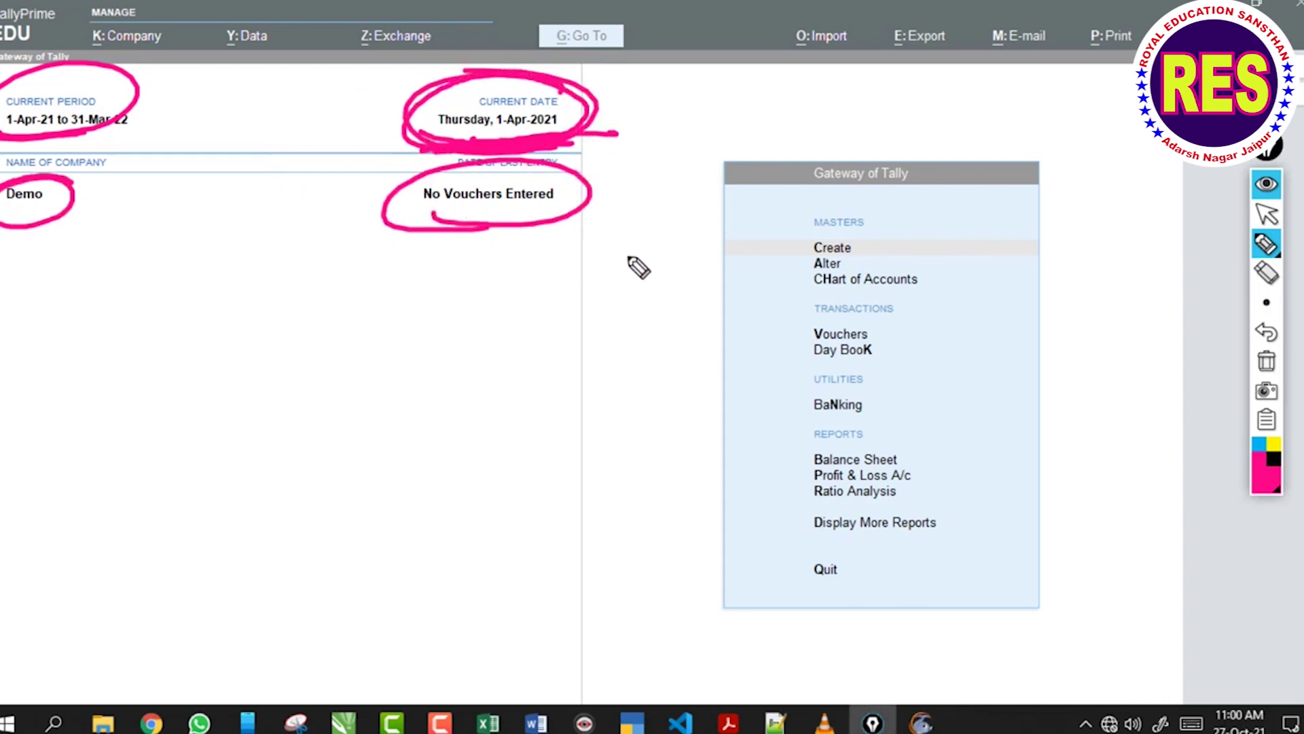
pyautogui.moveTo(671, 150)
pyautogui.mouseDown()
pyautogui.moveTo(991, 146)
pyautogui.moveTo(1075, 540)
pyautogui.mouseUp()
pyautogui.moveTo(1056, 601)
pyautogui.mouseDown()
pyautogui.moveTo(714, 320)
pyautogui.moveTo(743, 160)
pyautogui.moveTo(763, 213)
pyautogui.moveTo(999, 195)
pyautogui.mouseUp()
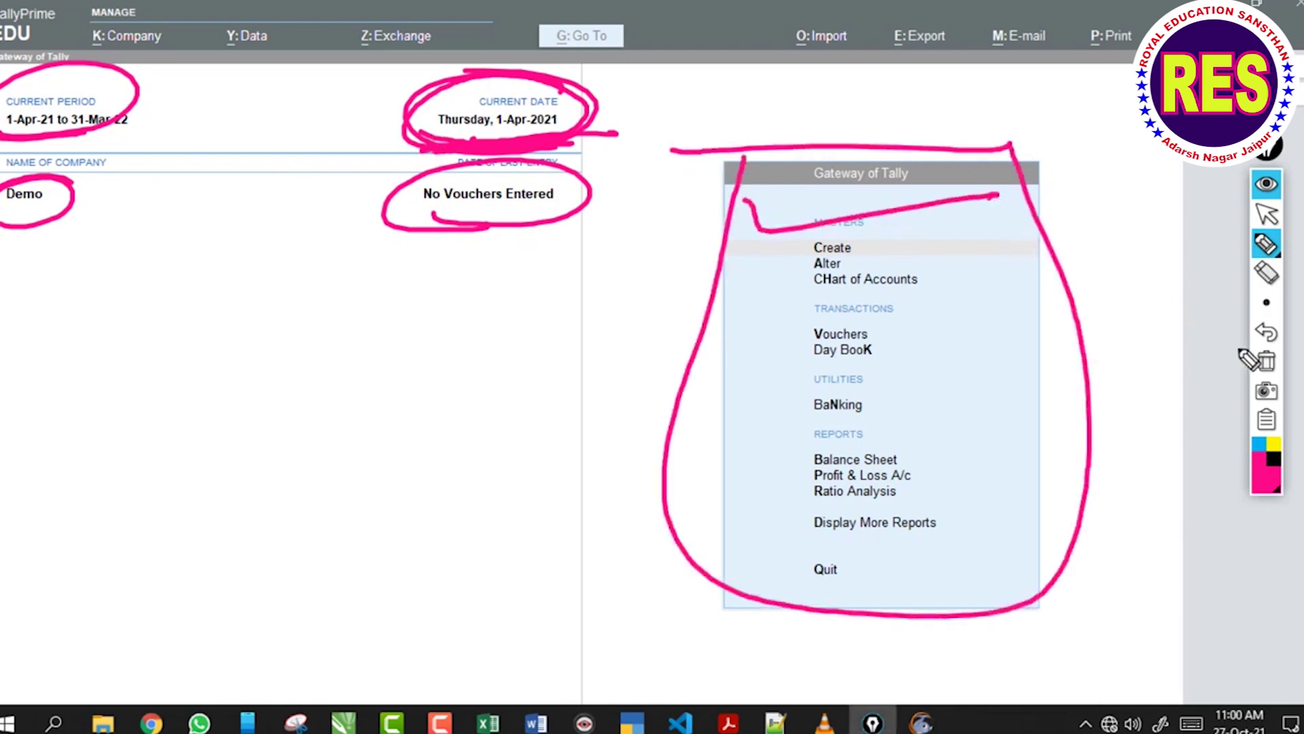
pyautogui.click(1266, 360)
pyautogui.click(1266, 214)
pyautogui.click(640, 284)
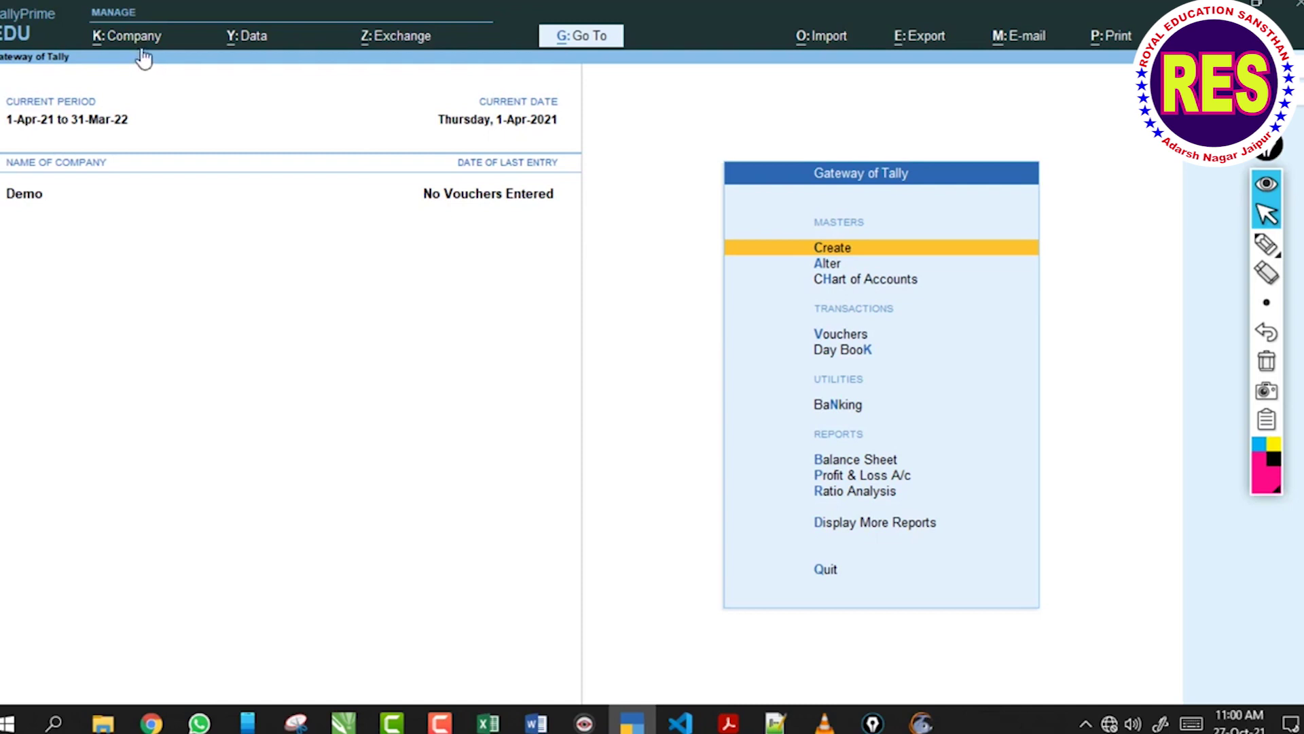
# Open a blank company creation form and check which company commands are available from it.
pyautogui.click(139, 48)
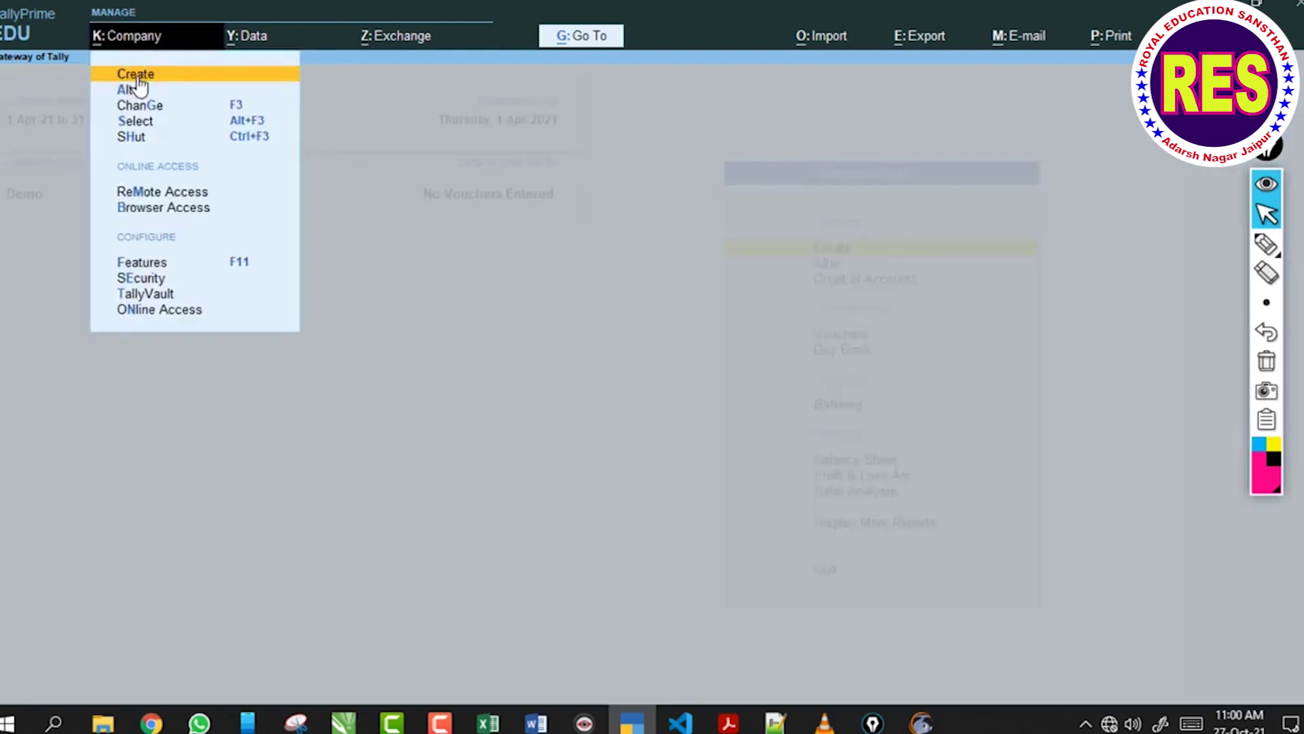
pyautogui.click(135, 74)
pyautogui.click(142, 78)
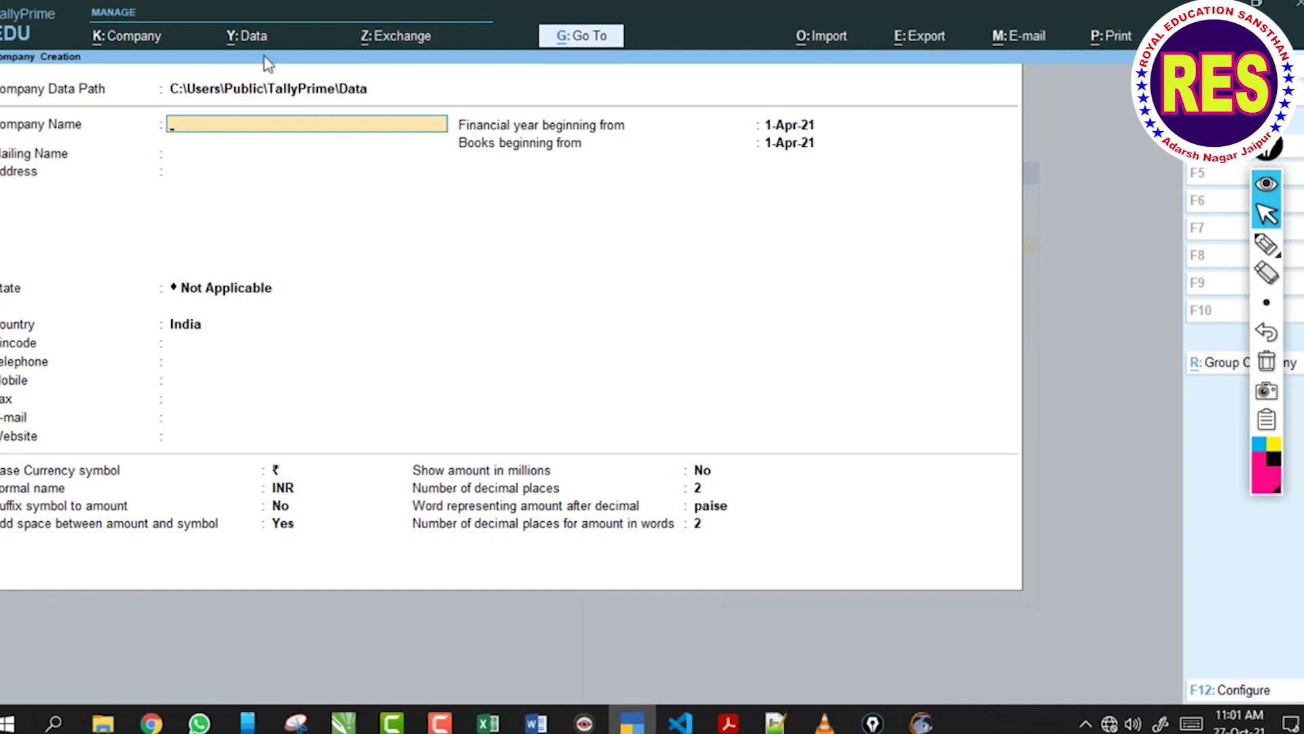
pyautogui.click(141, 46)
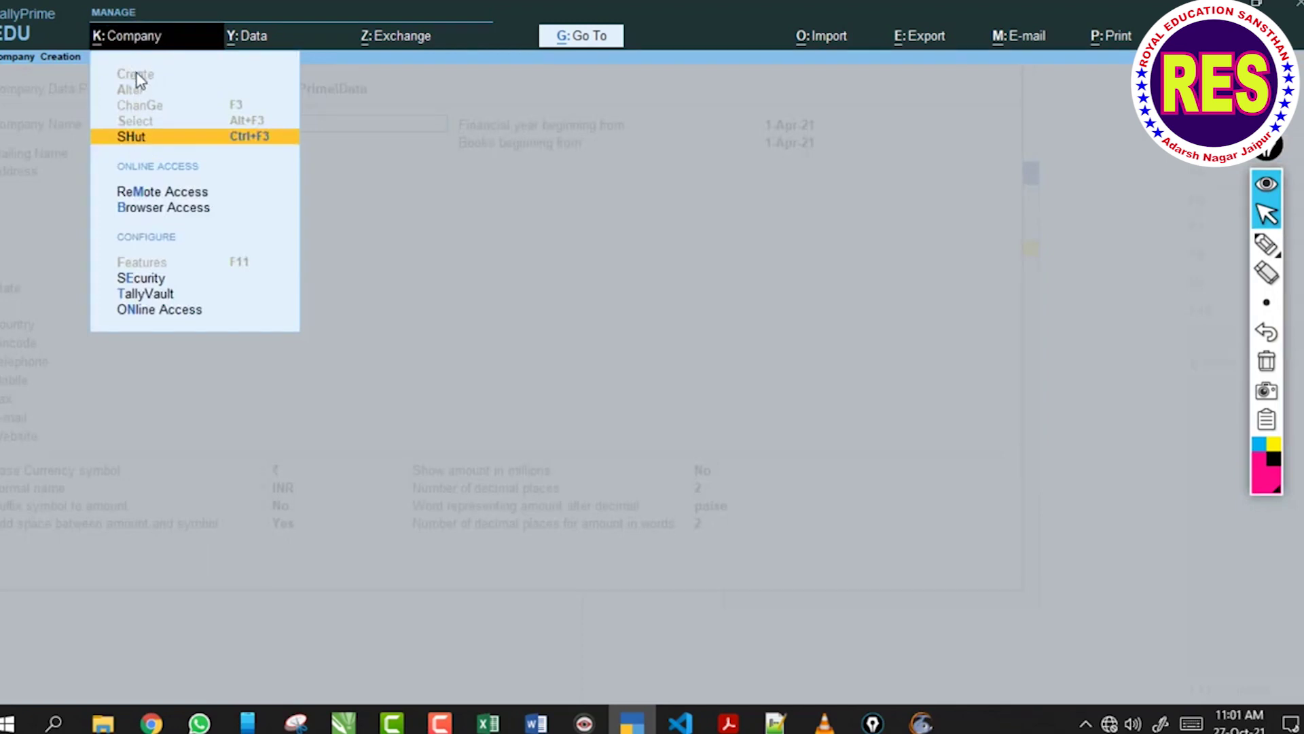
pyautogui.press('Escape')
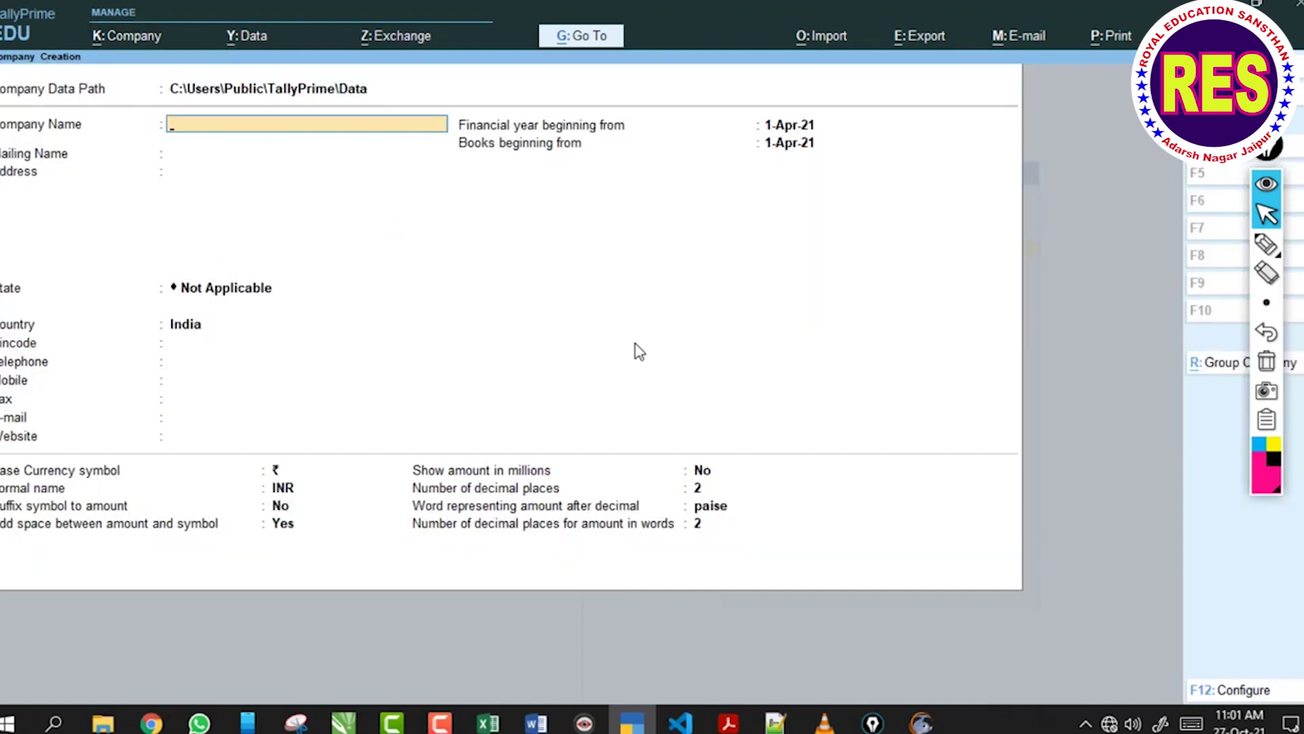
# Write and circle "ESC" on the company creation form, clear the ink, and quit the form.
pyautogui.click(1266, 243)
pyautogui.moveTo(714, 224)
pyautogui.mouseDown()
pyautogui.moveTo(712, 262)
pyautogui.moveTo(751, 241)
pyautogui.moveTo(837, 240)
pyautogui.mouseUp()
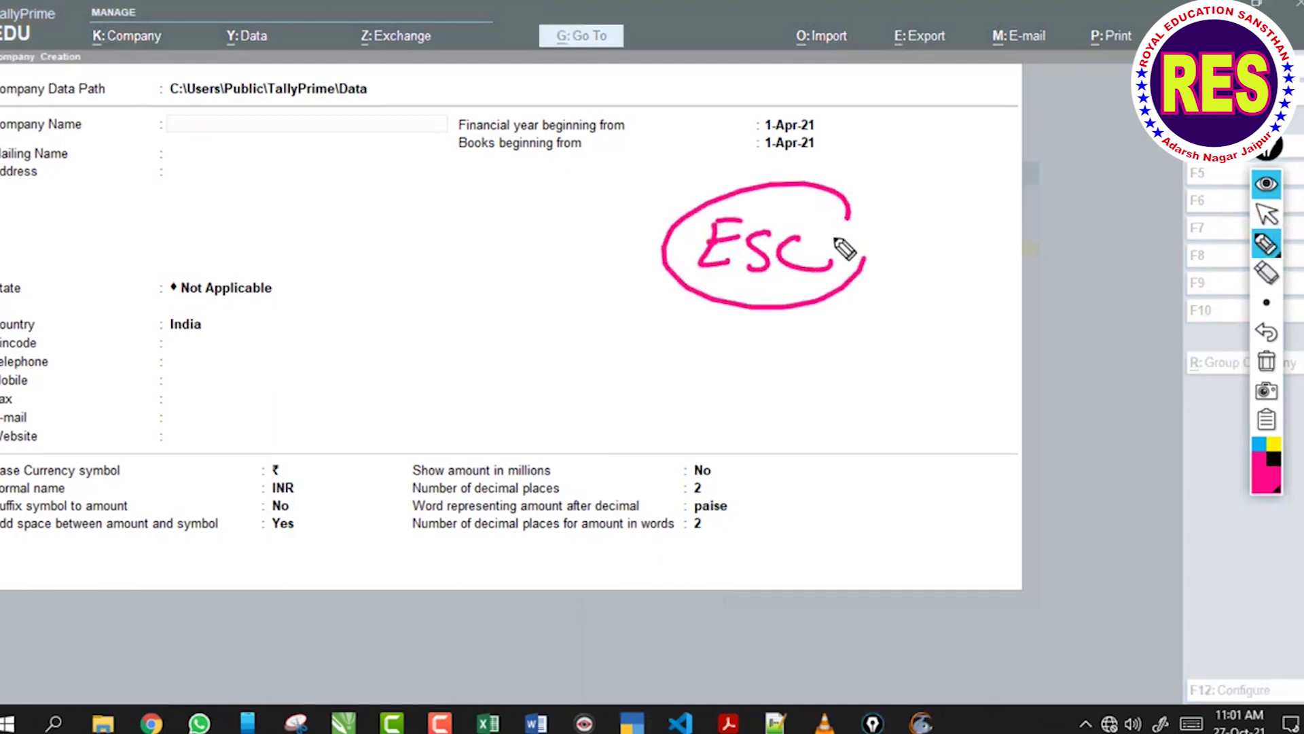
pyautogui.click(1266, 361)
pyautogui.click(1266, 214)
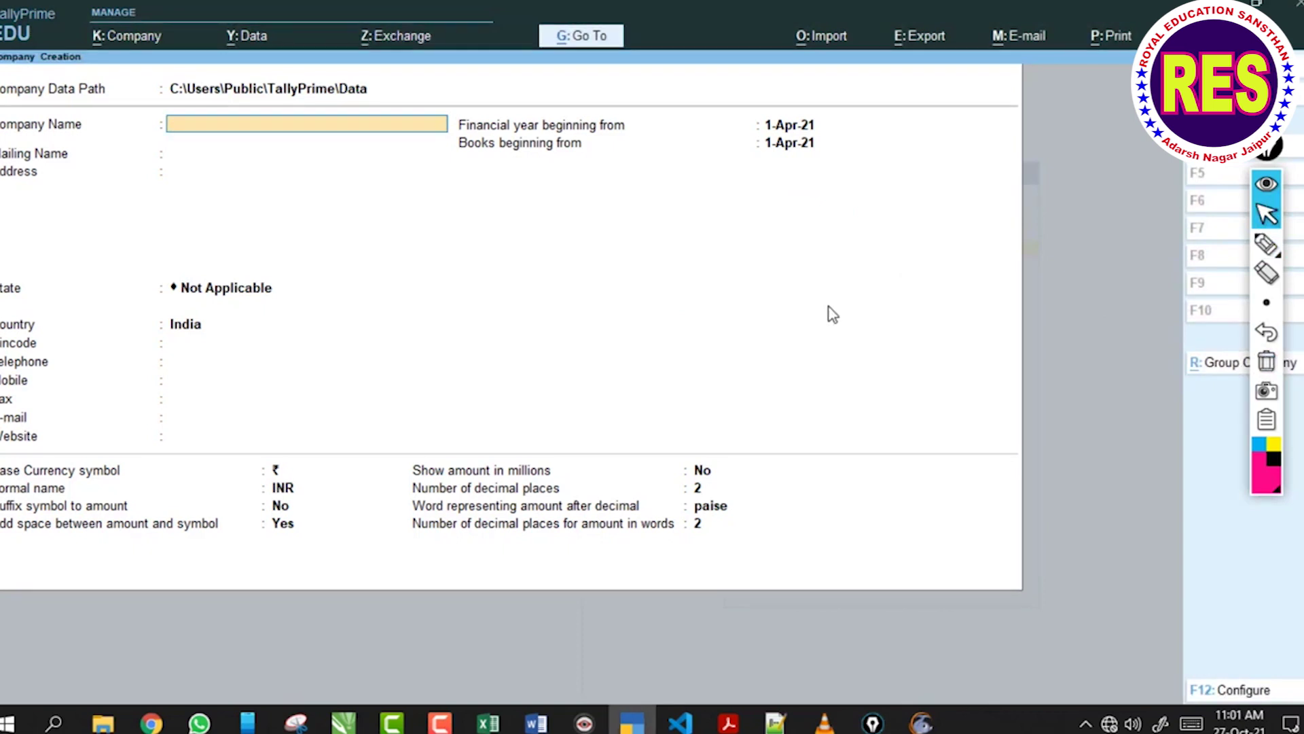
pyautogui.press('Escape')
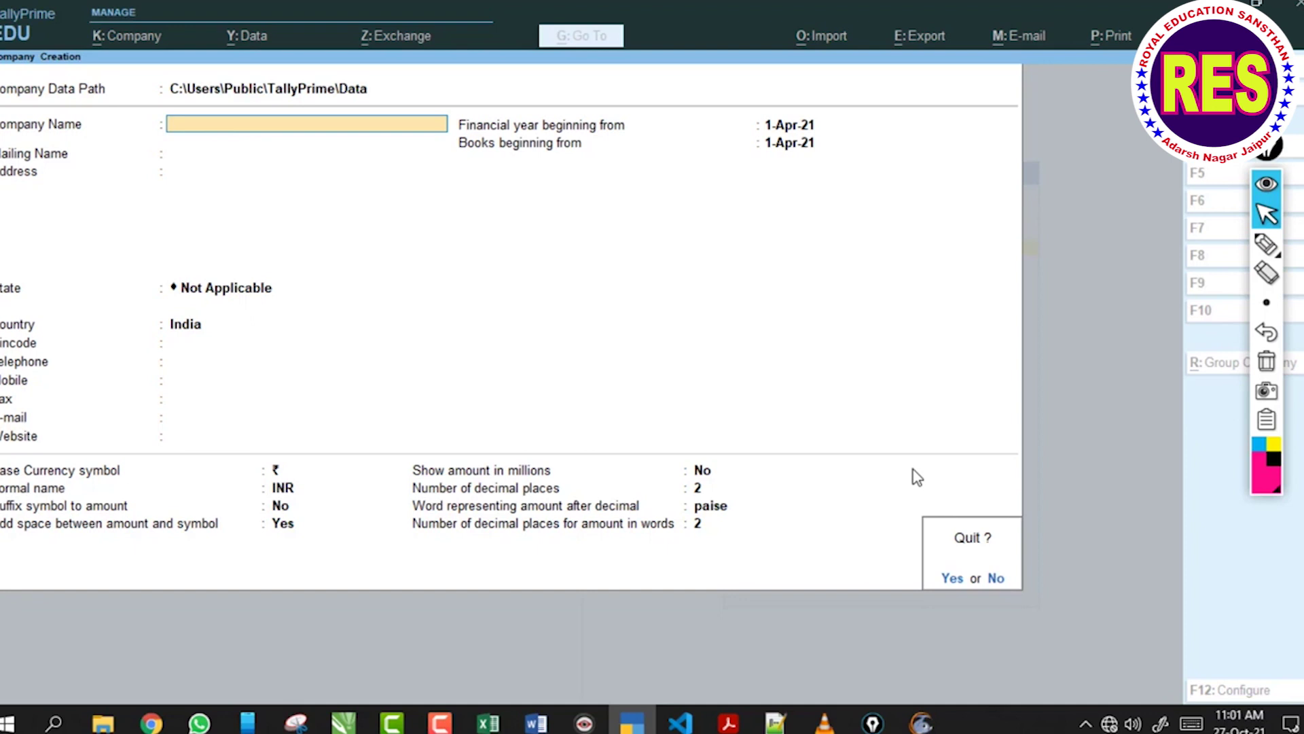
pyautogui.press('y')
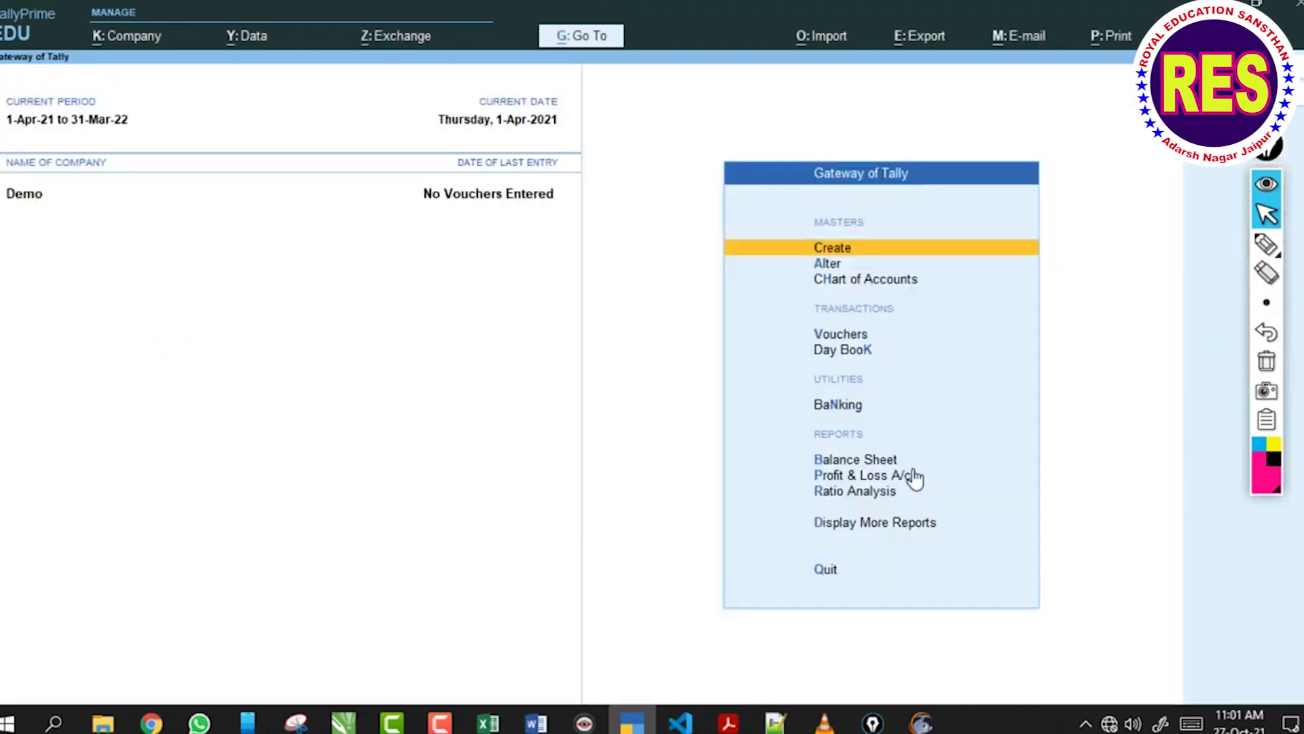
# Reopen the company creation form and quit it without creating another company.
pyautogui.click(137, 41)
pyautogui.click(156, 76)
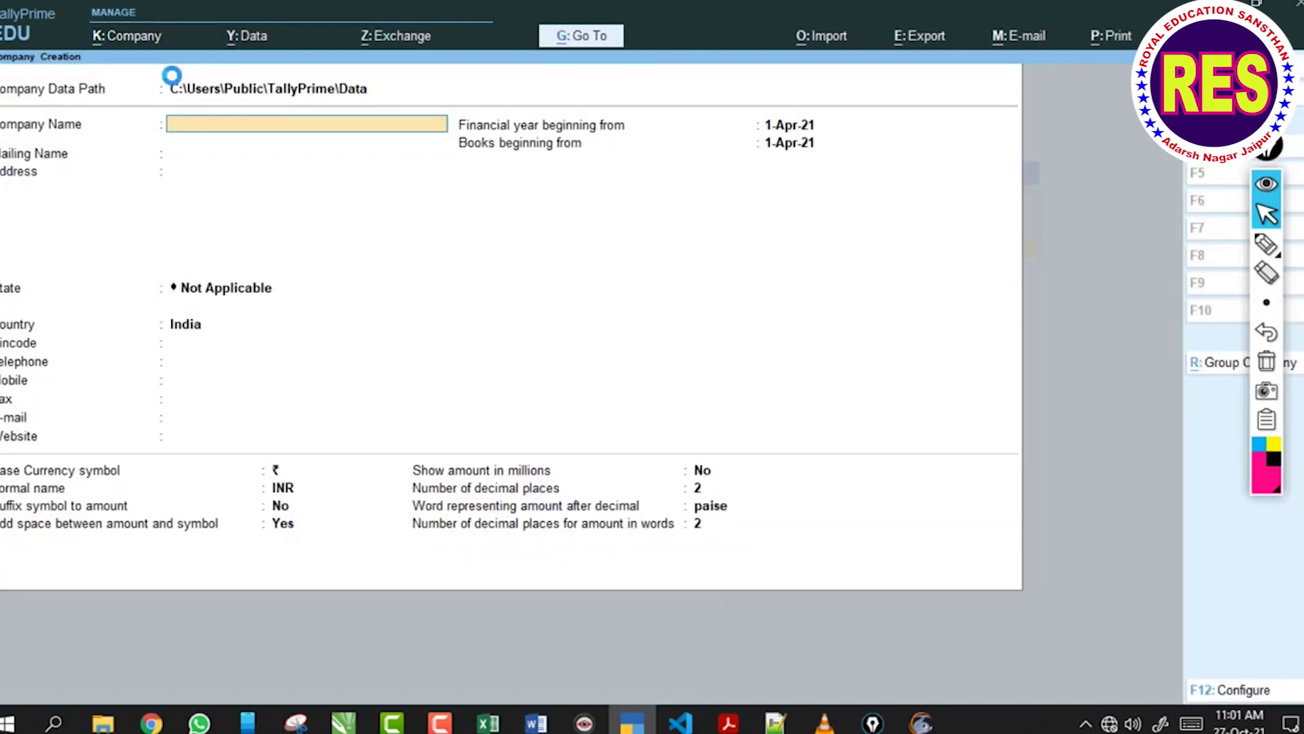
pyautogui.press('Escape')
pyautogui.press('y')
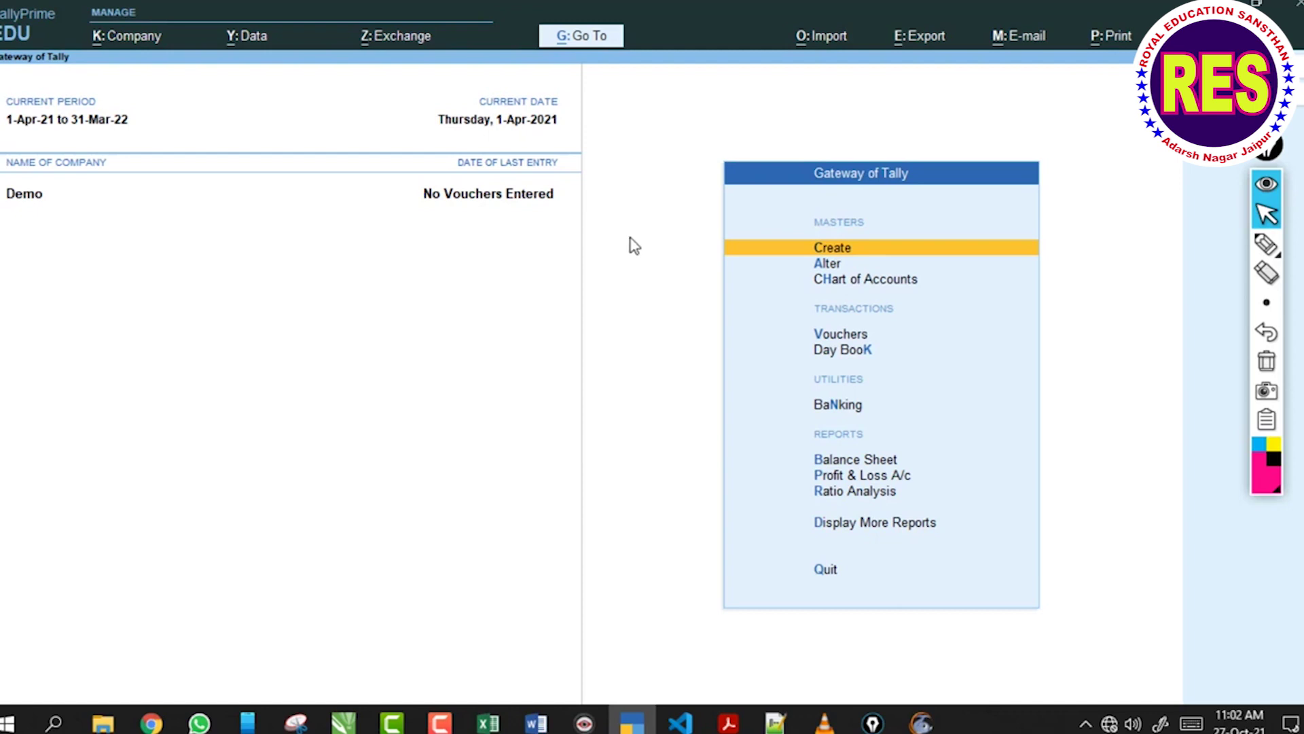
# Open the Demo company's alteration form.
pyautogui.click(151, 52)
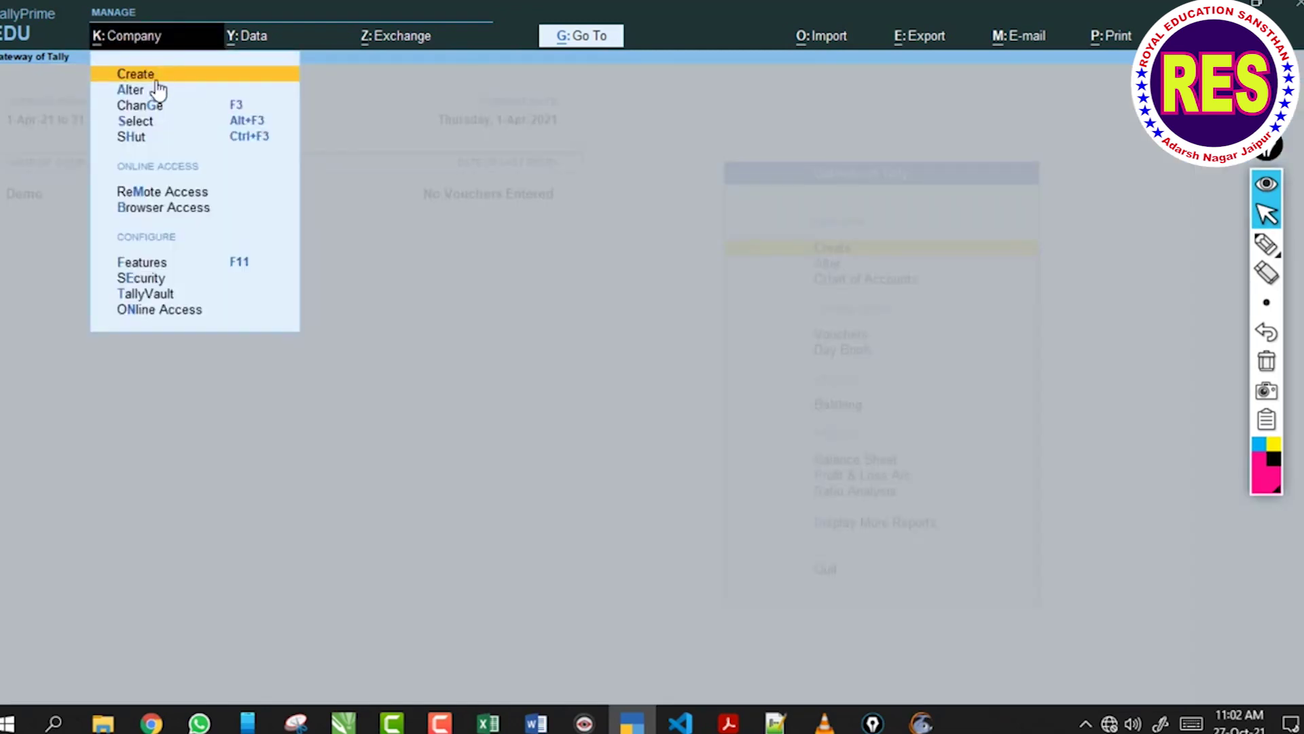
pyautogui.click(355, 238)
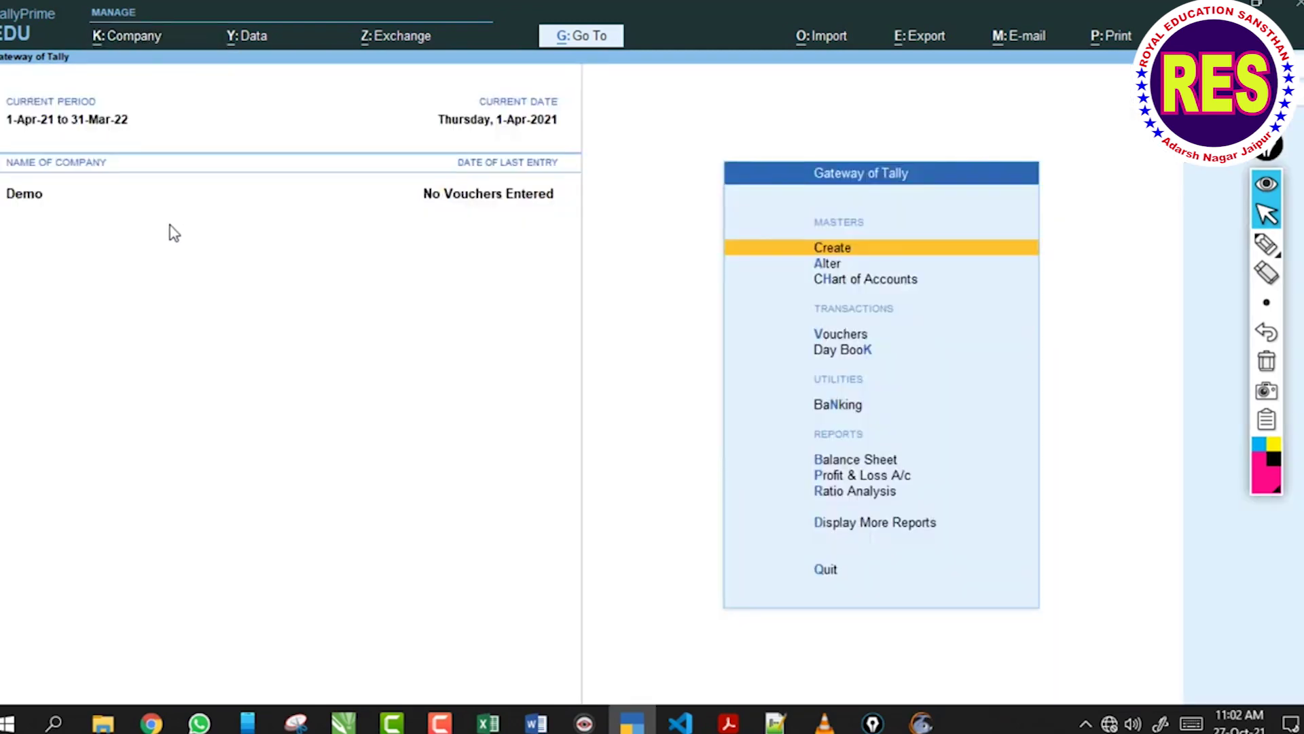
pyautogui.click(134, 40)
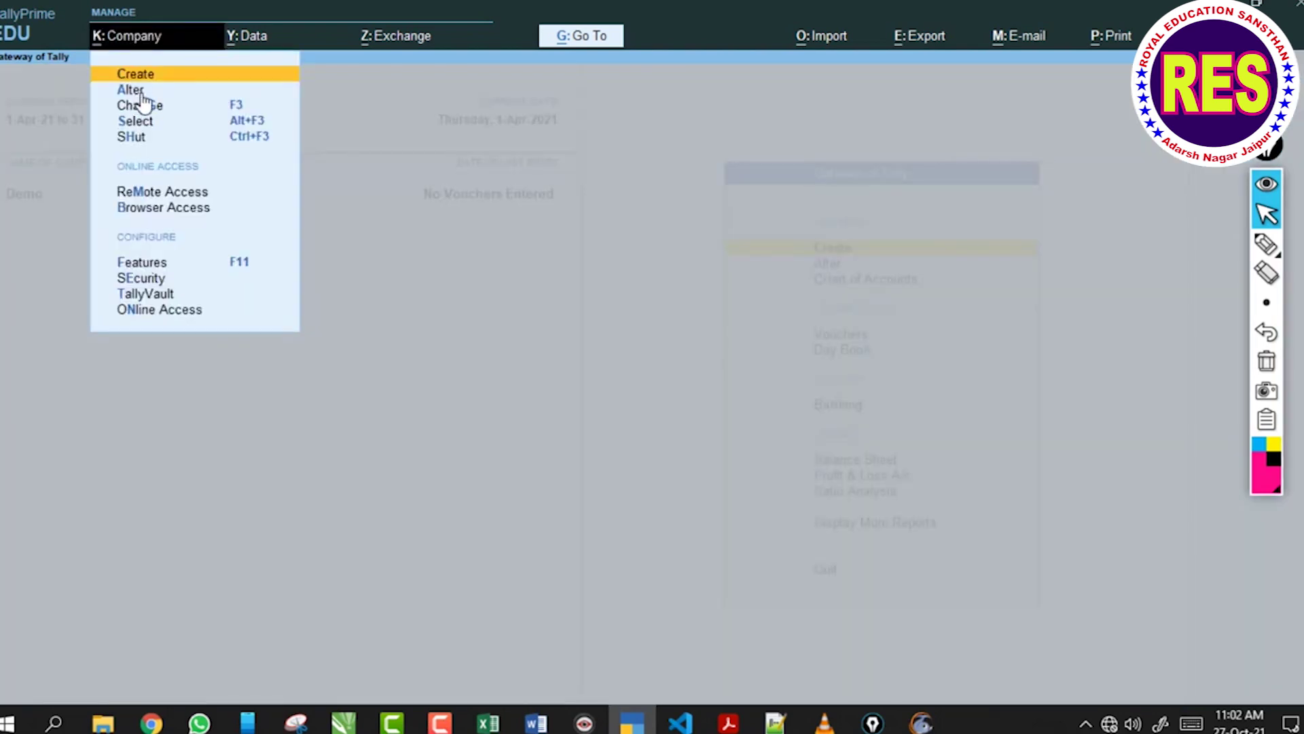
pyautogui.click(55, 248)
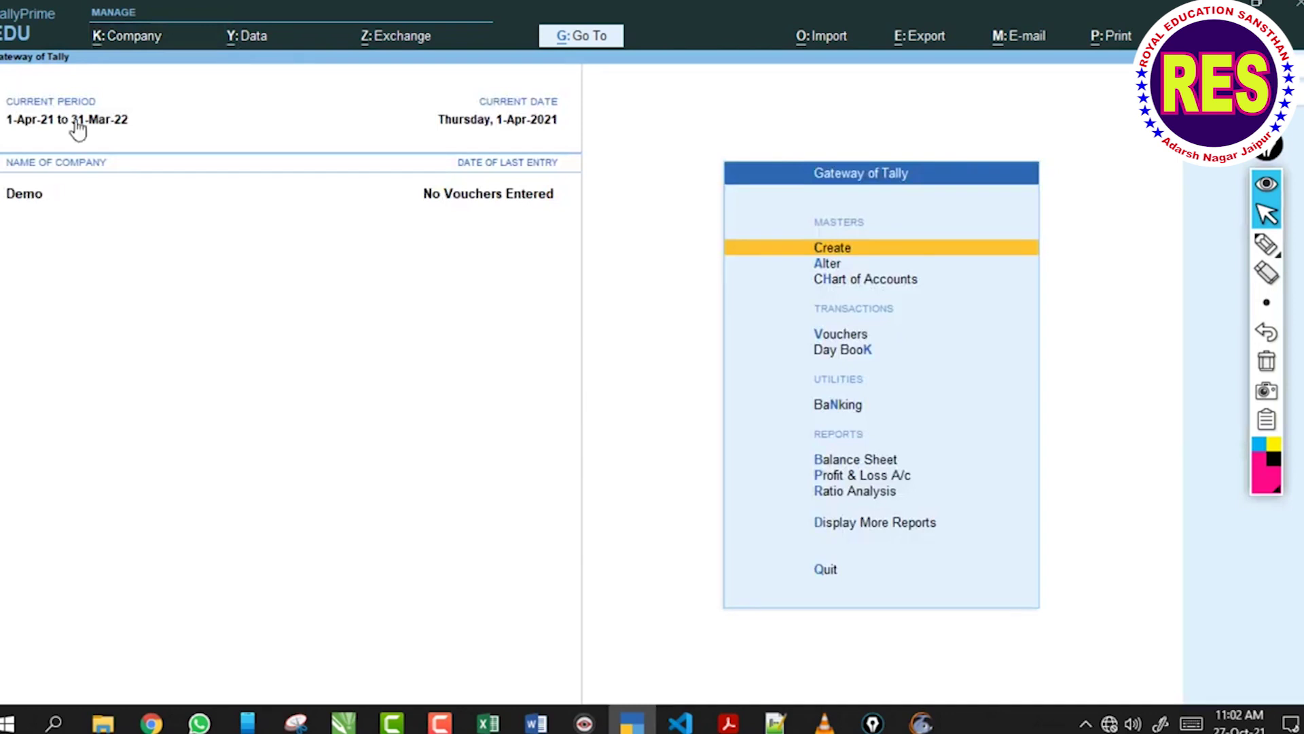
pyautogui.click(125, 39)
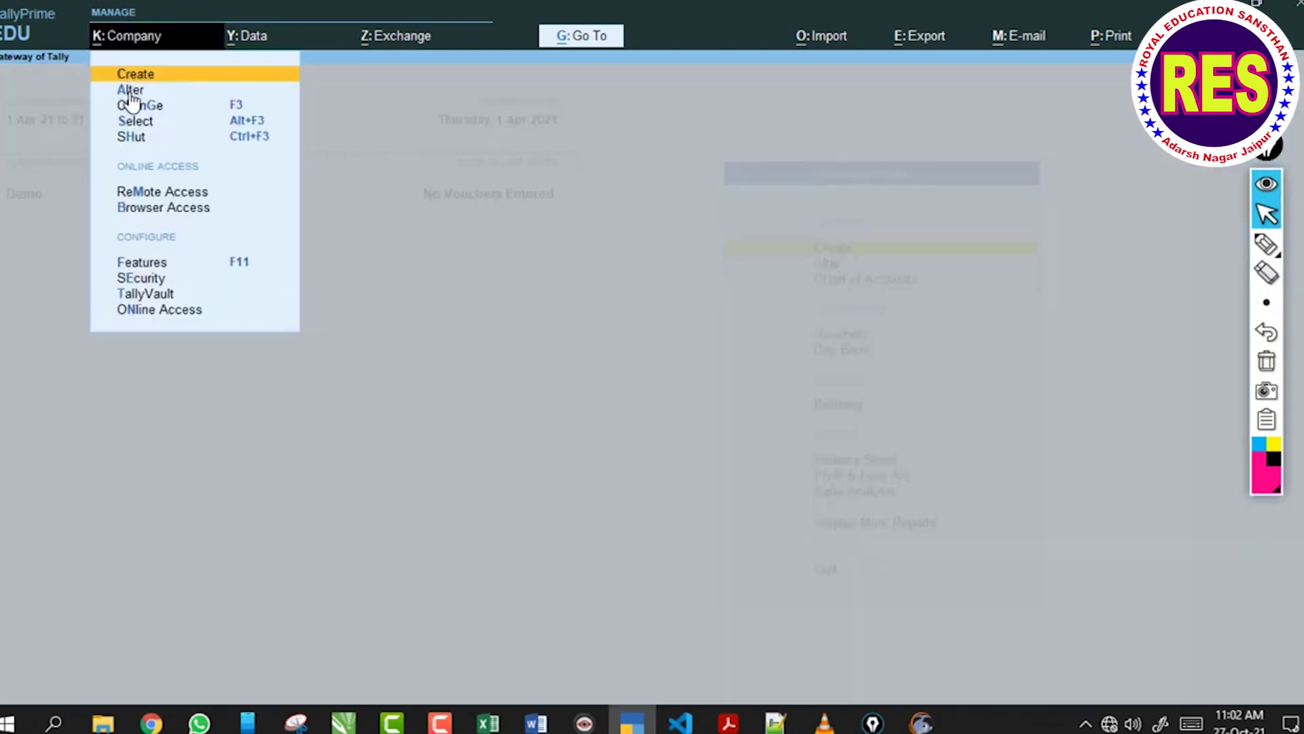
pyautogui.click(133, 93)
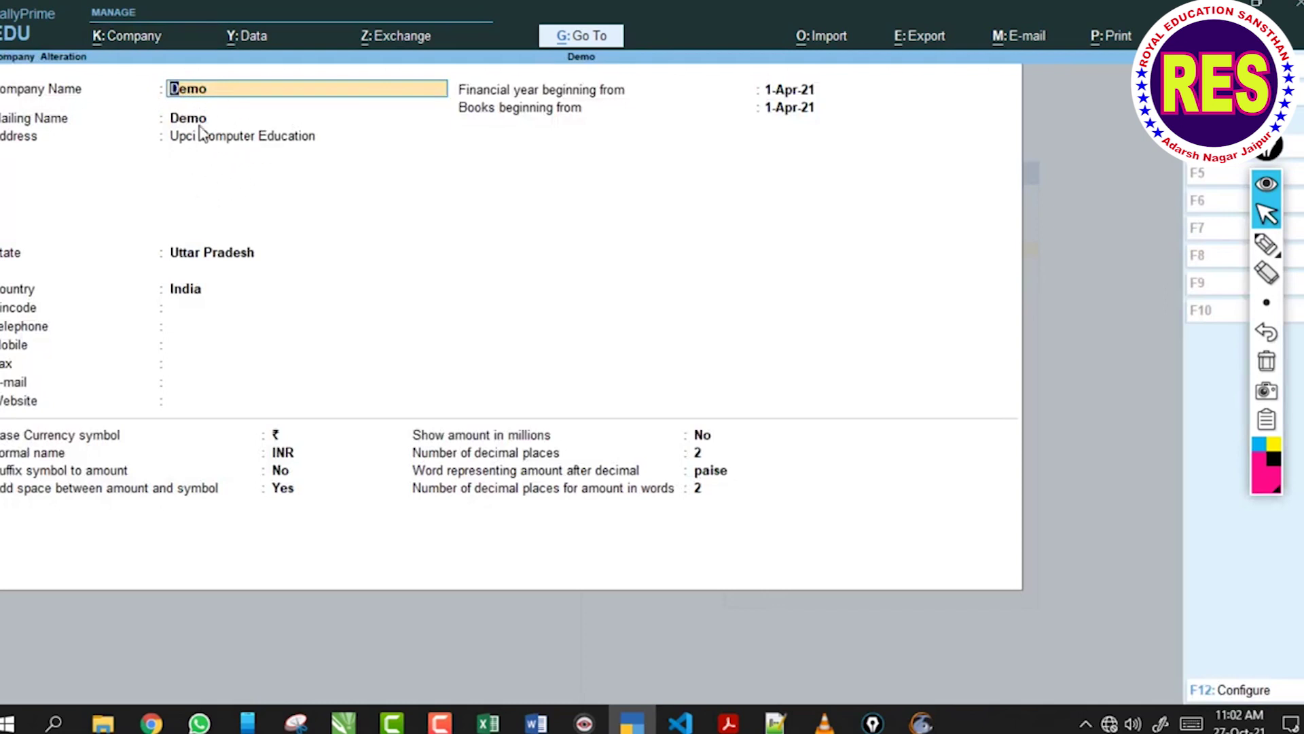
# Circle the Company Alteration title on the form, clear the ink, and quit the form.
pyautogui.click(1264, 246)
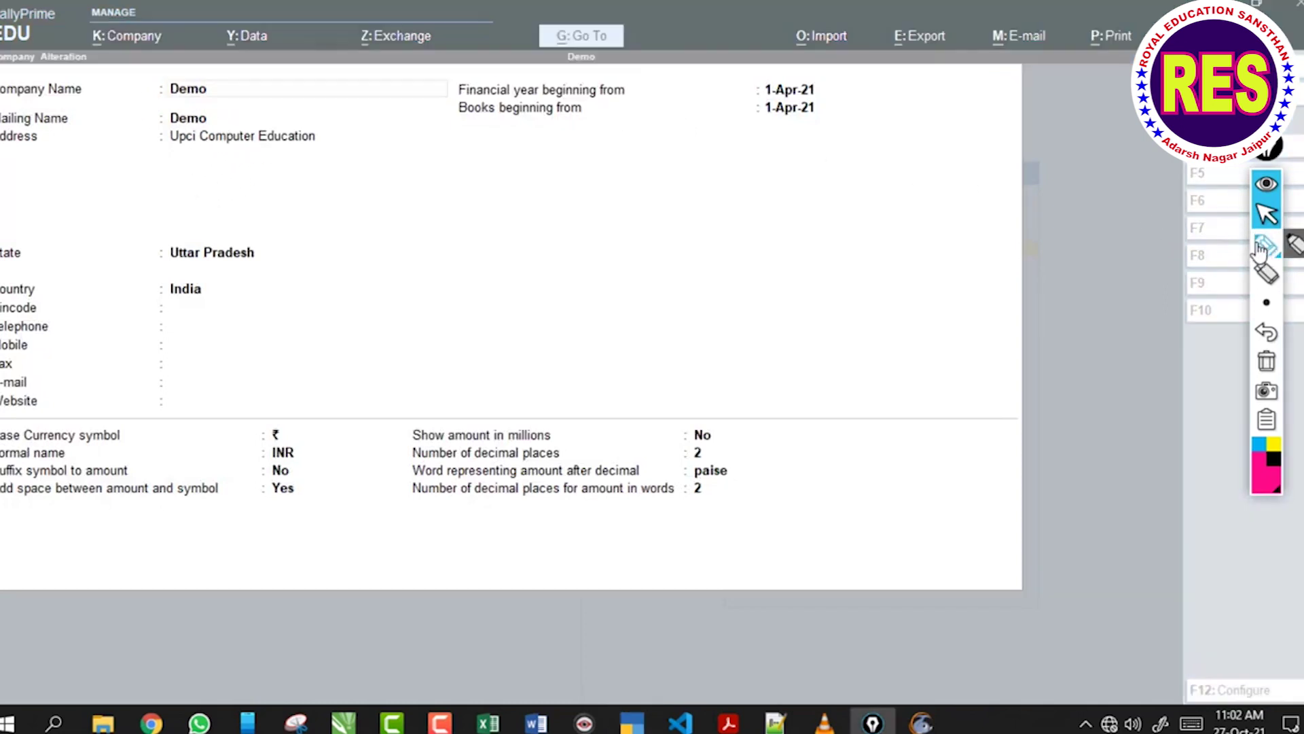
pyautogui.moveTo(14, 68)
pyautogui.mouseDown()
pyautogui.moveTo(102, 68)
pyautogui.moveTo(14, 55)
pyautogui.mouseUp()
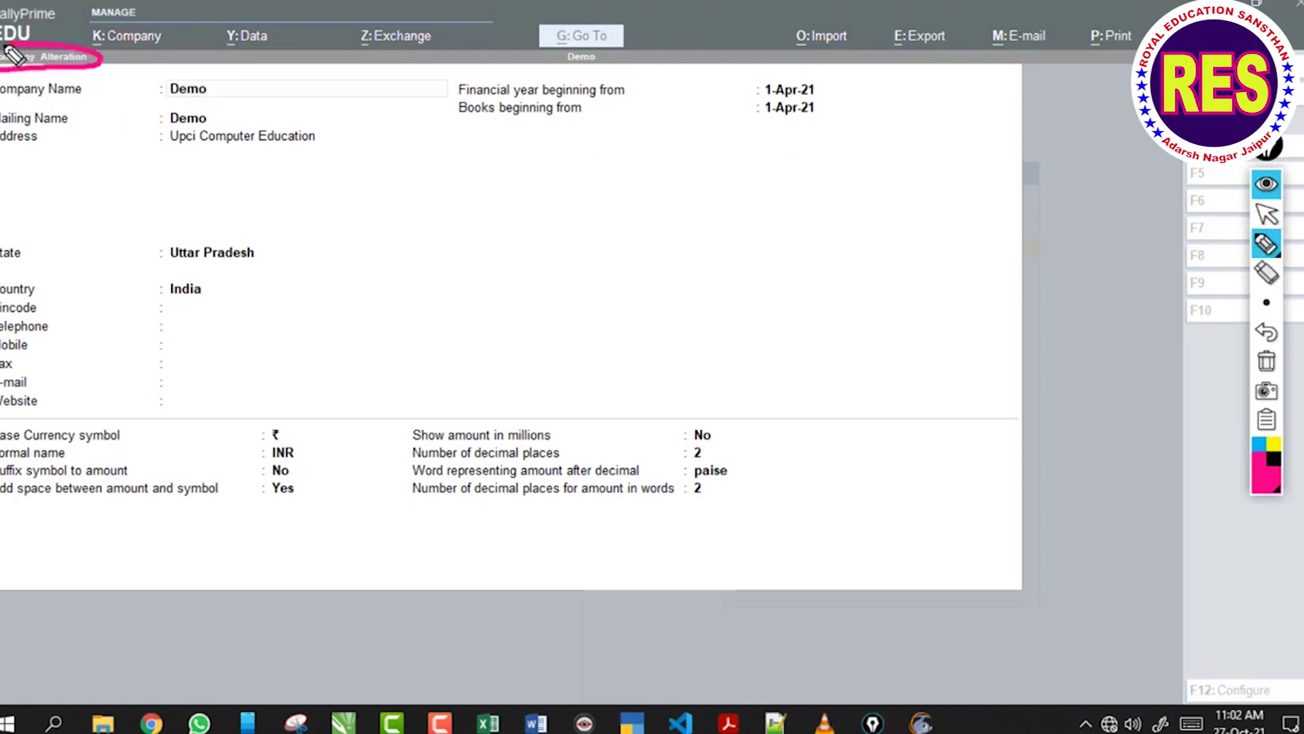
pyautogui.click(1267, 362)
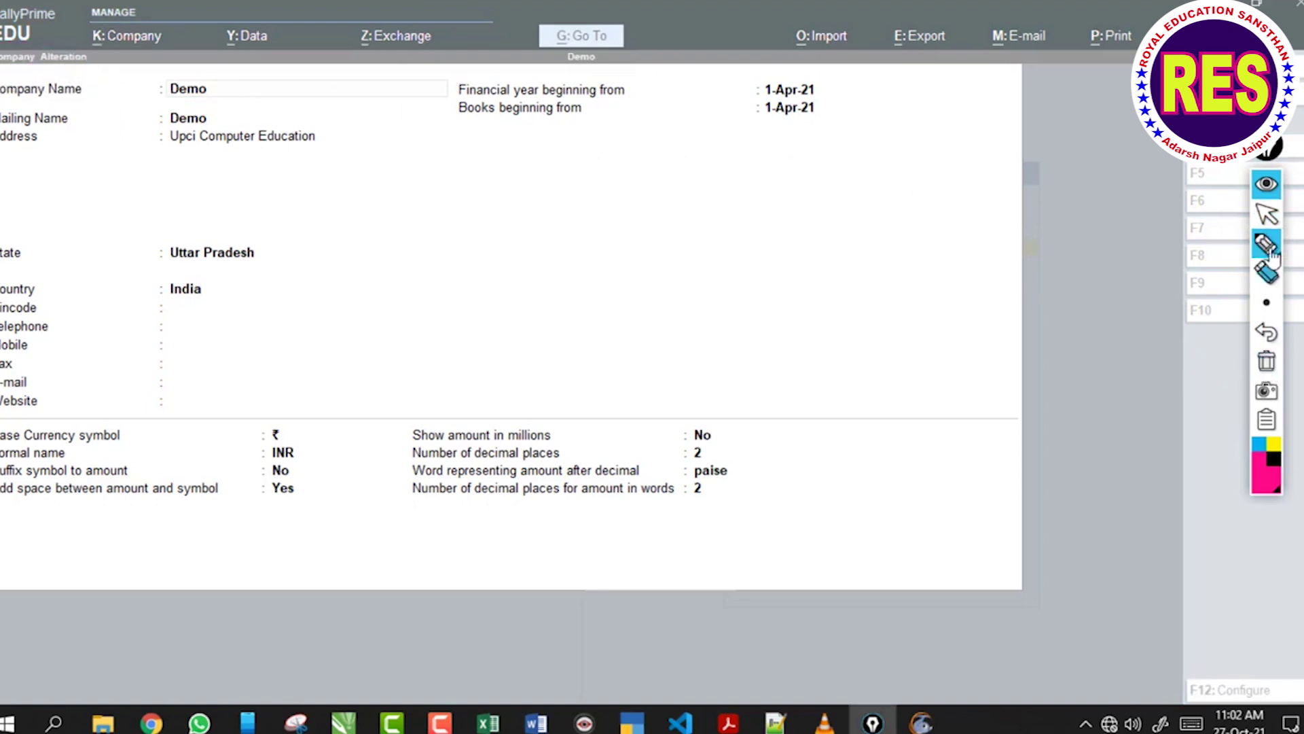
pyautogui.click(1267, 215)
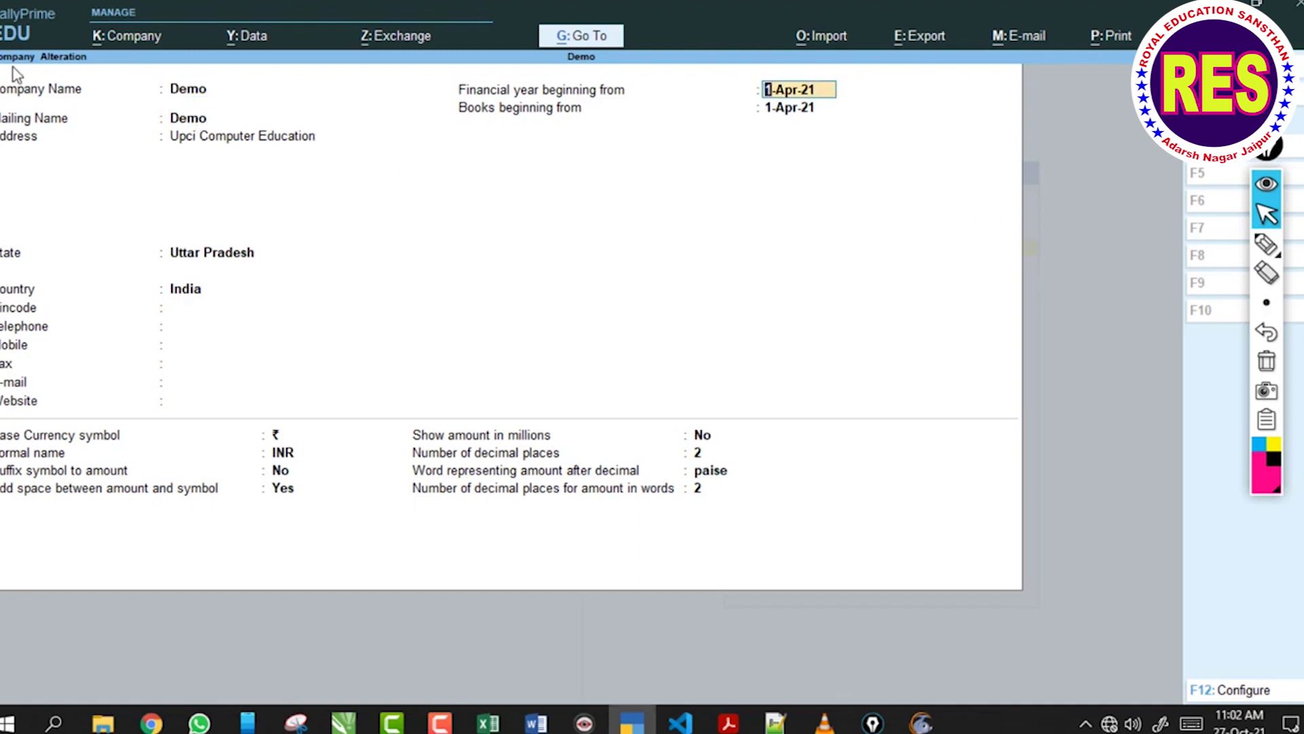
pyautogui.press('BackSpace')
pyautogui.press('Escape')
pyautogui.press('y')
pyautogui.click(131, 41)
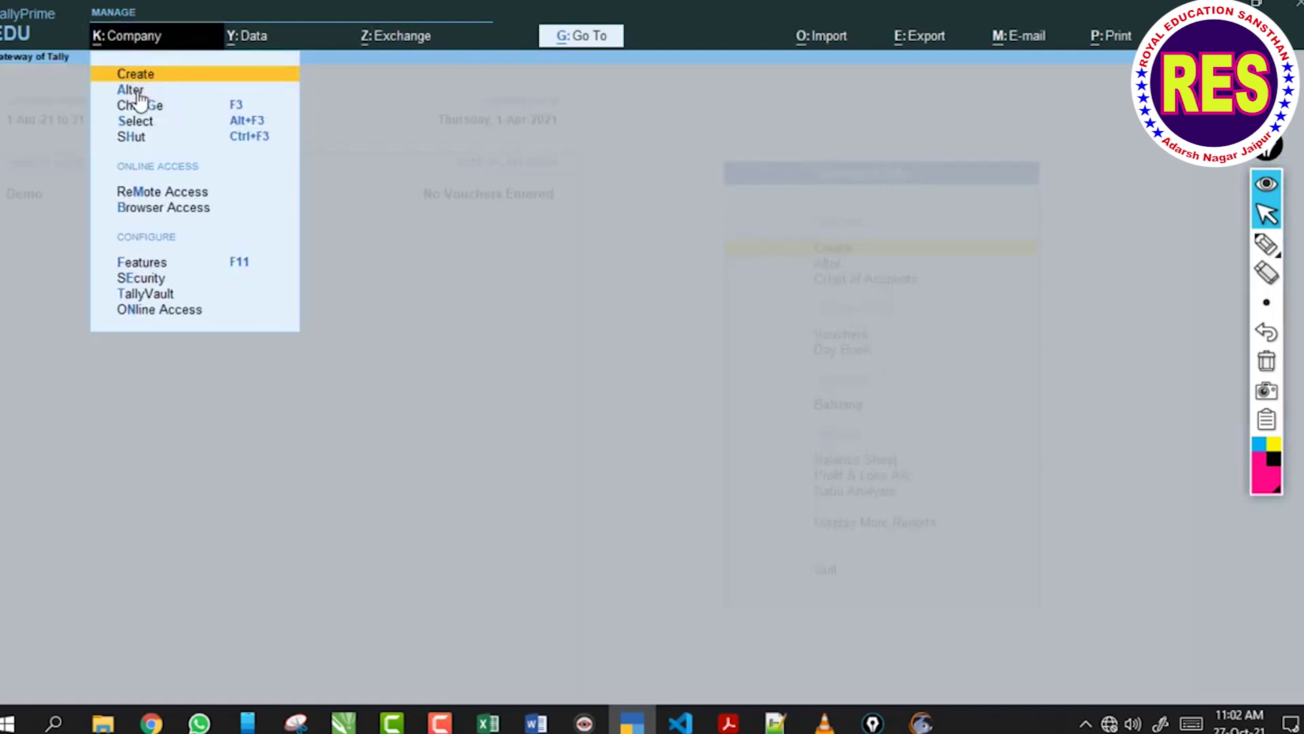
pyautogui.click(136, 90)
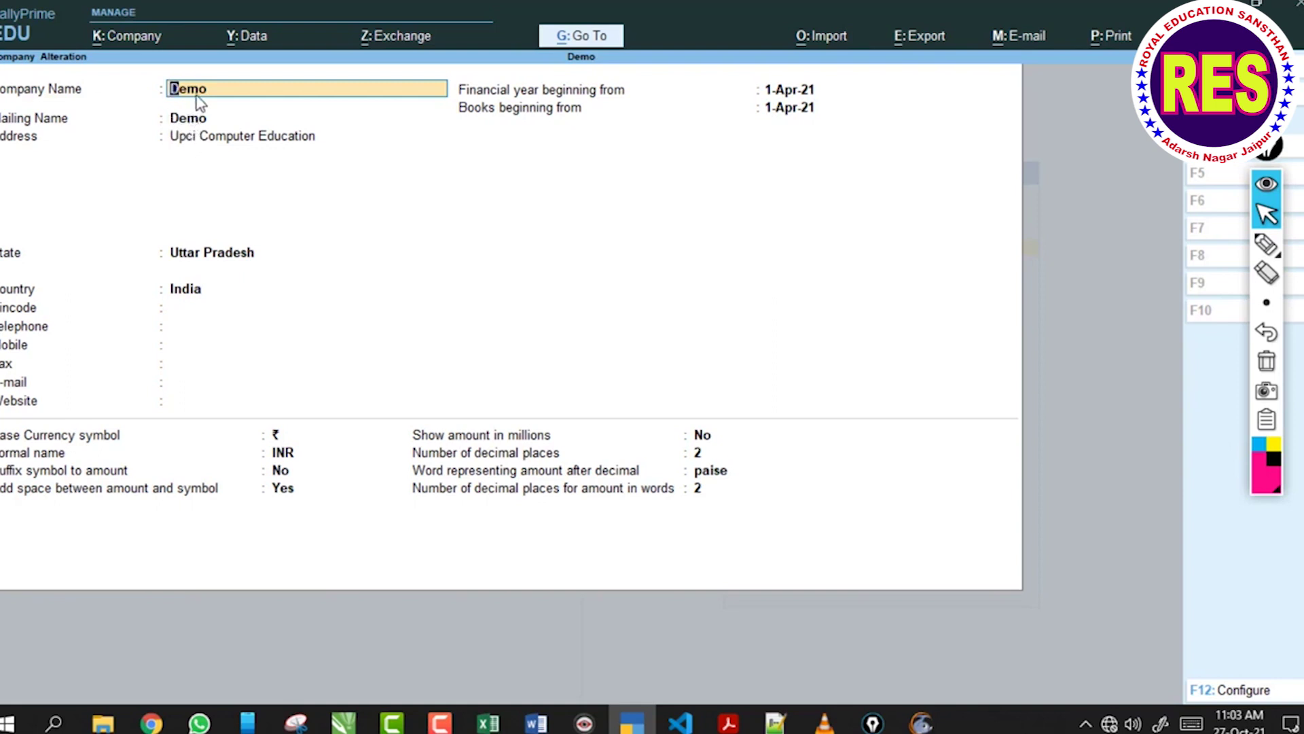
pyautogui.click(219, 140)
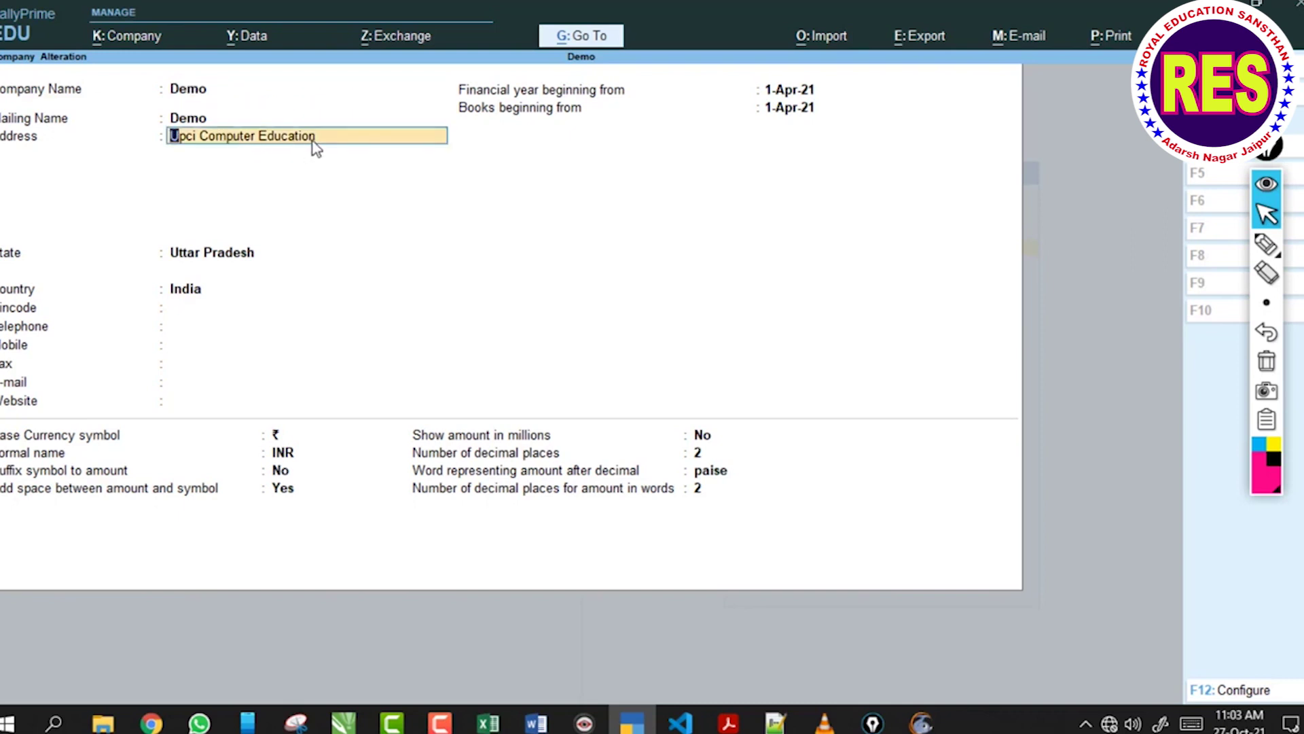
pyautogui.click(187, 406)
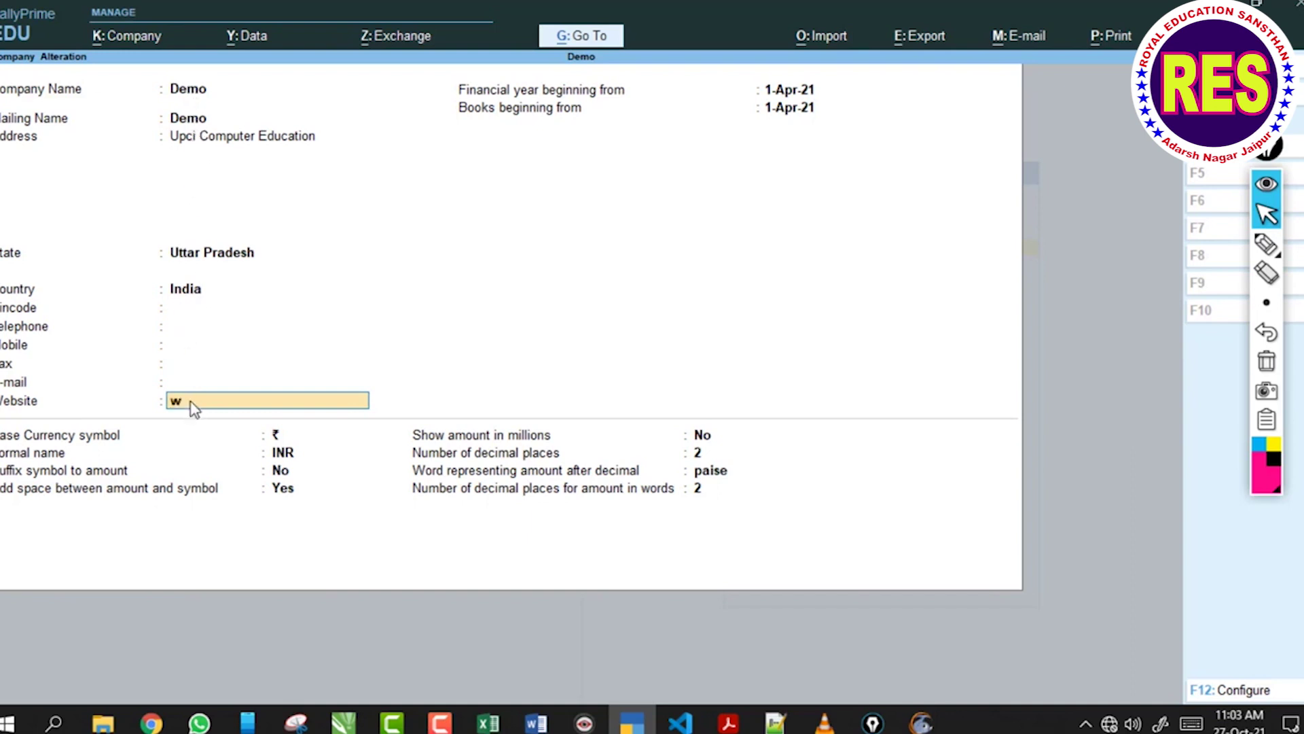
pyautogui.write('www.upcissyoutube.com')
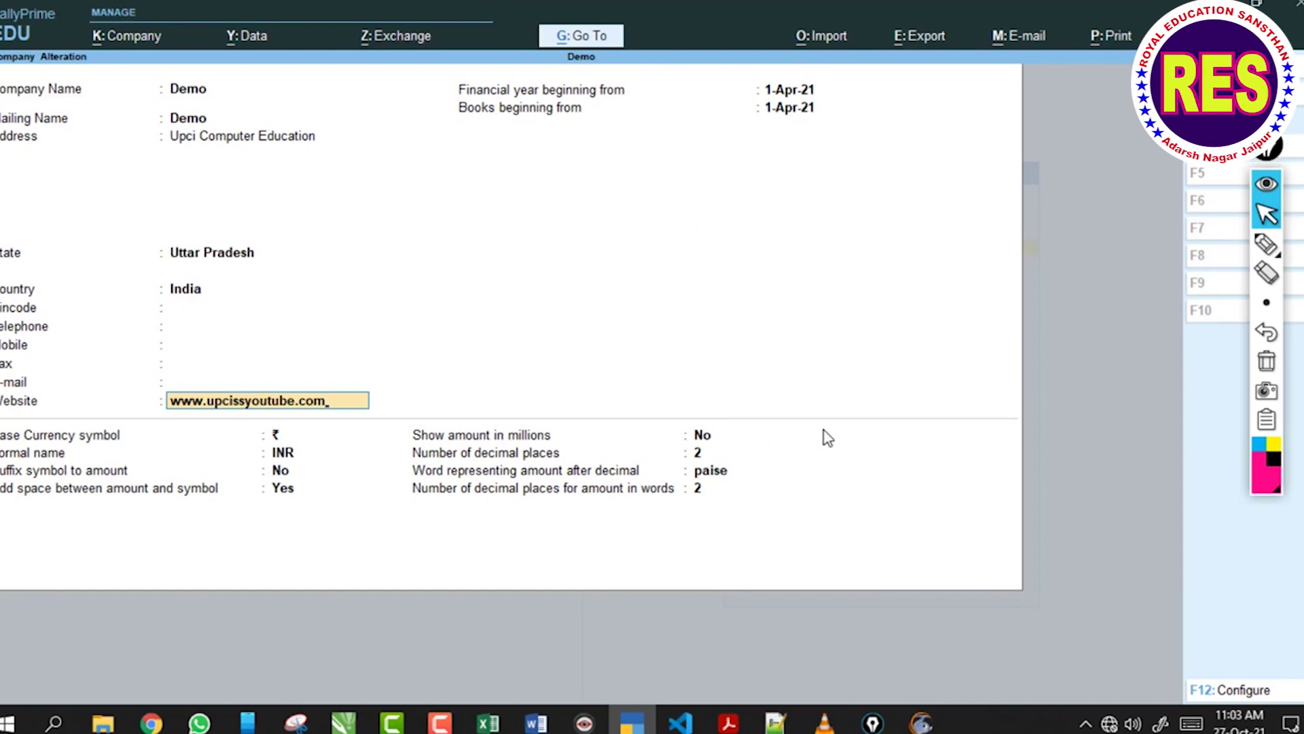
pyautogui.press('ctrl')
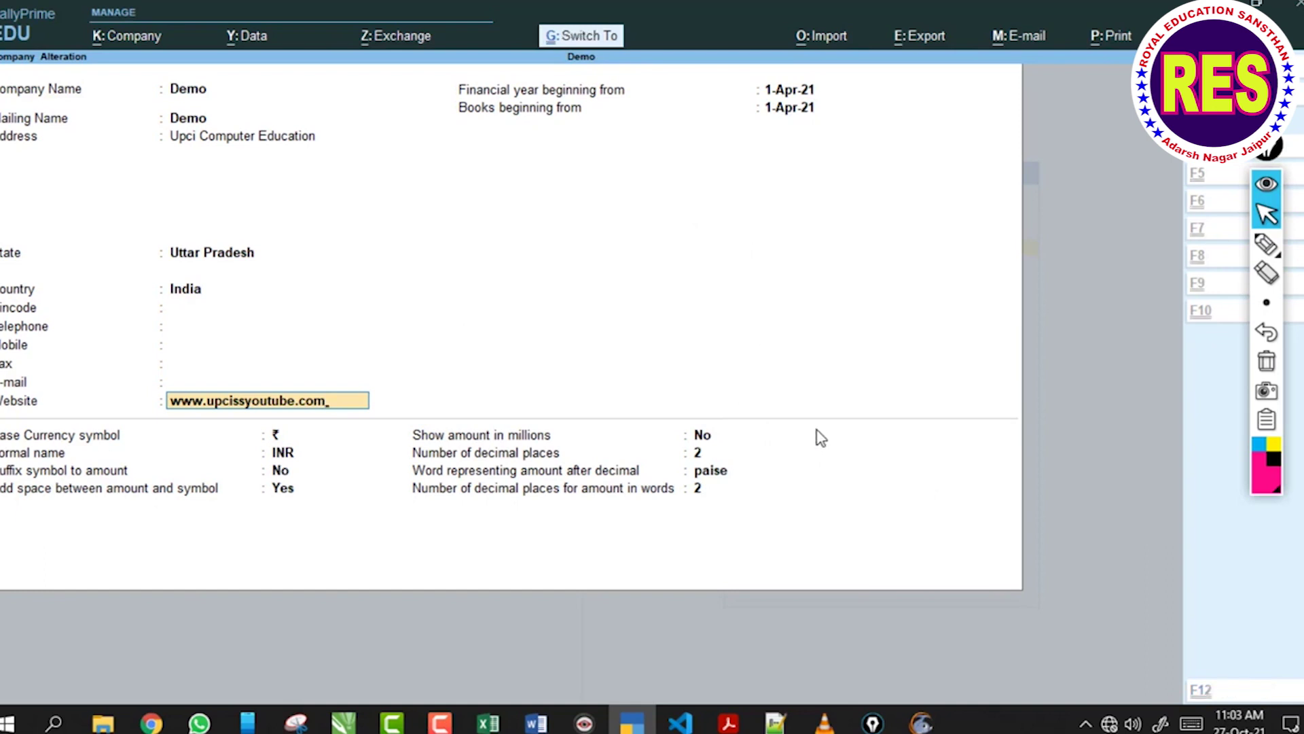
pyautogui.hotkey('ctrl', 'a')
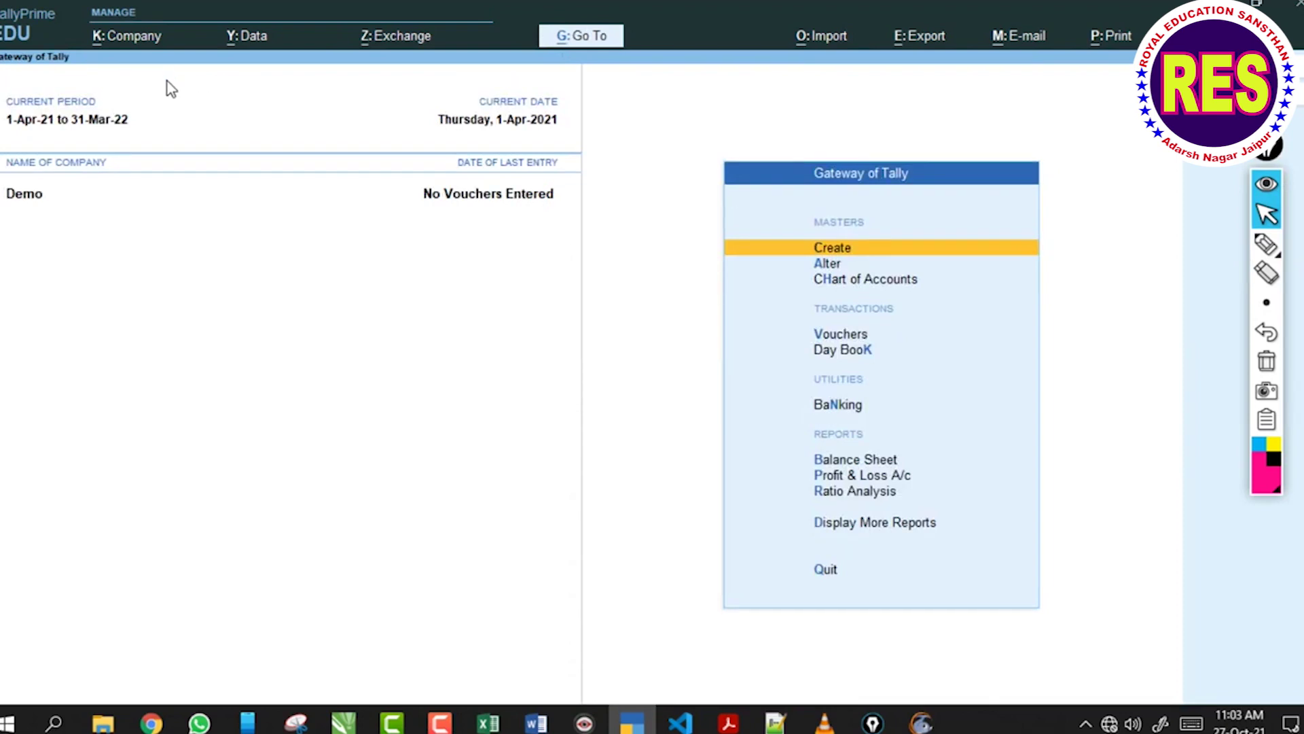
# Shut the Demo company.
pyautogui.click(140, 49)
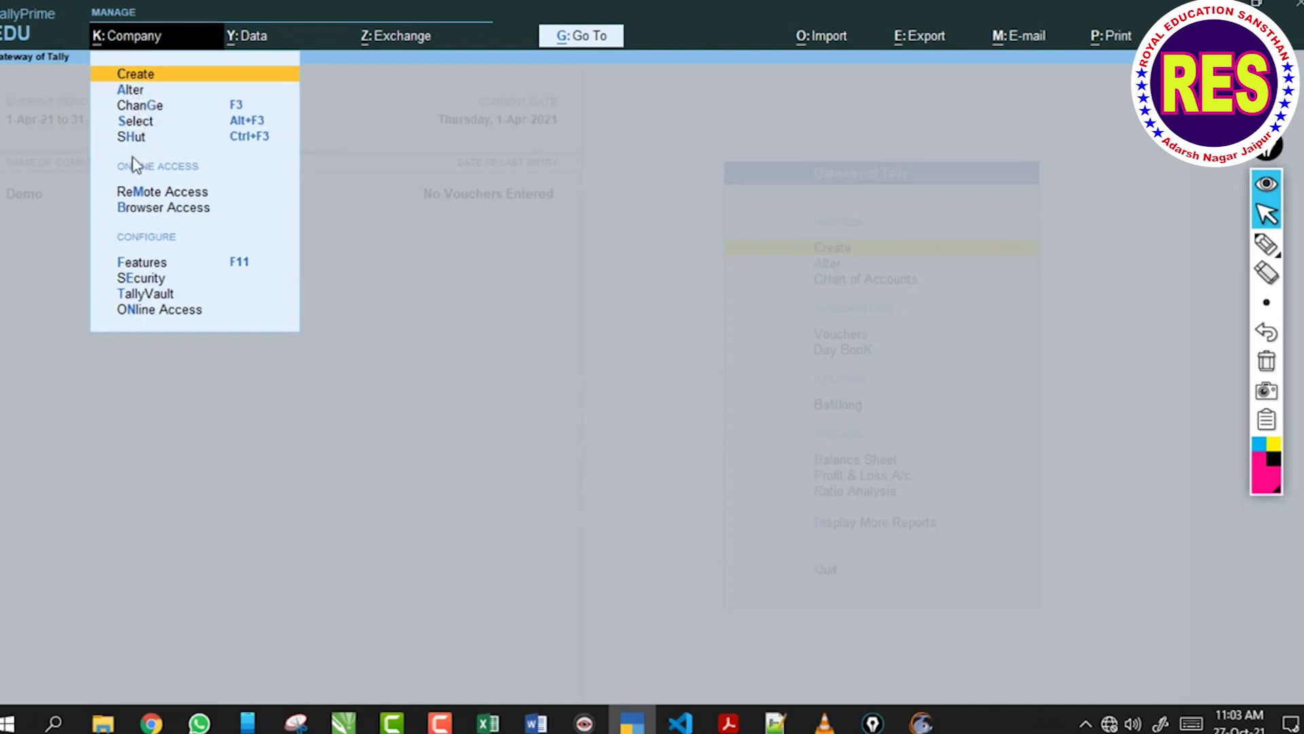
pyautogui.click(51, 287)
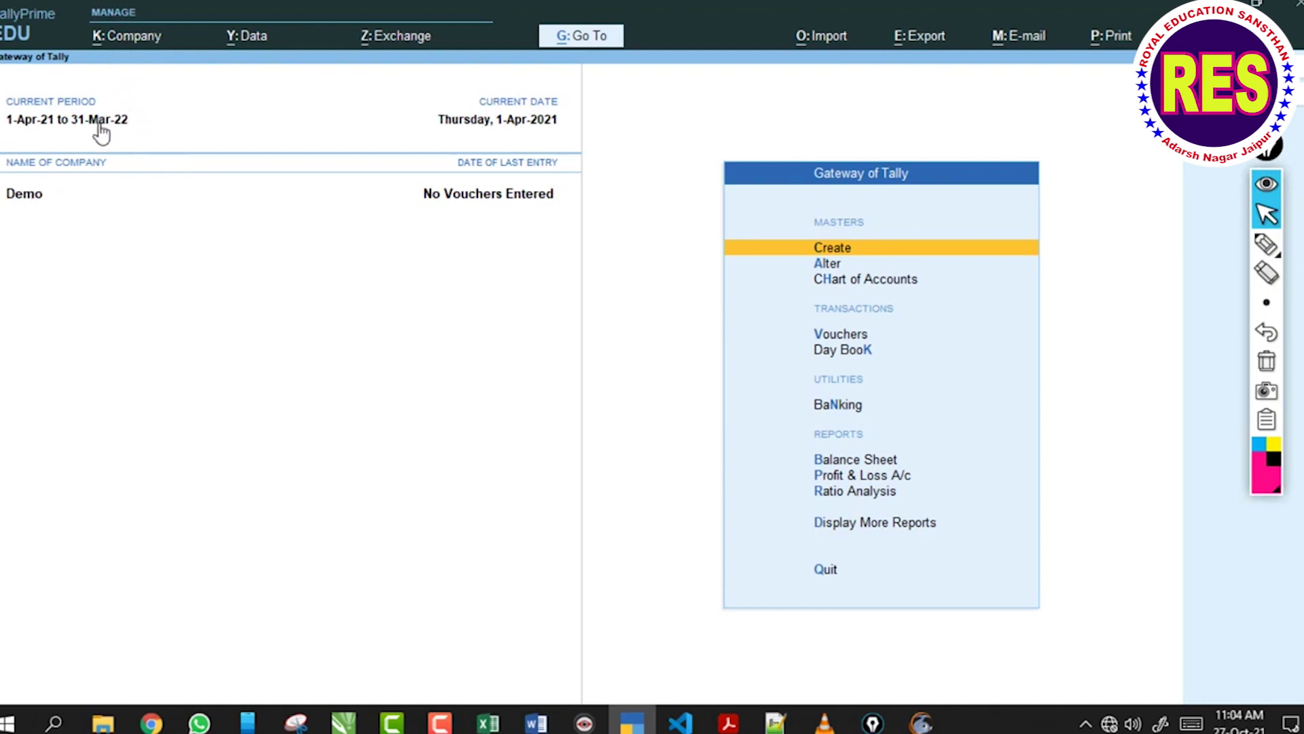
pyautogui.click(126, 41)
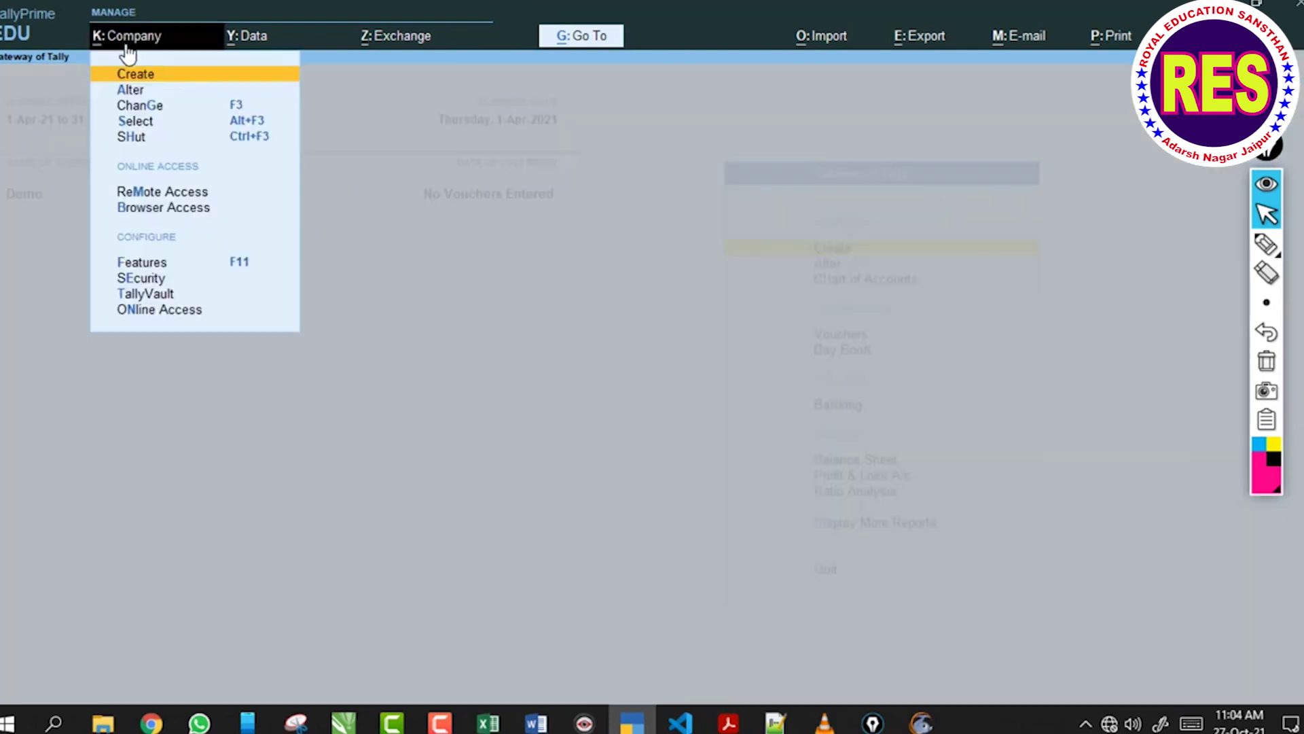
pyautogui.click(136, 139)
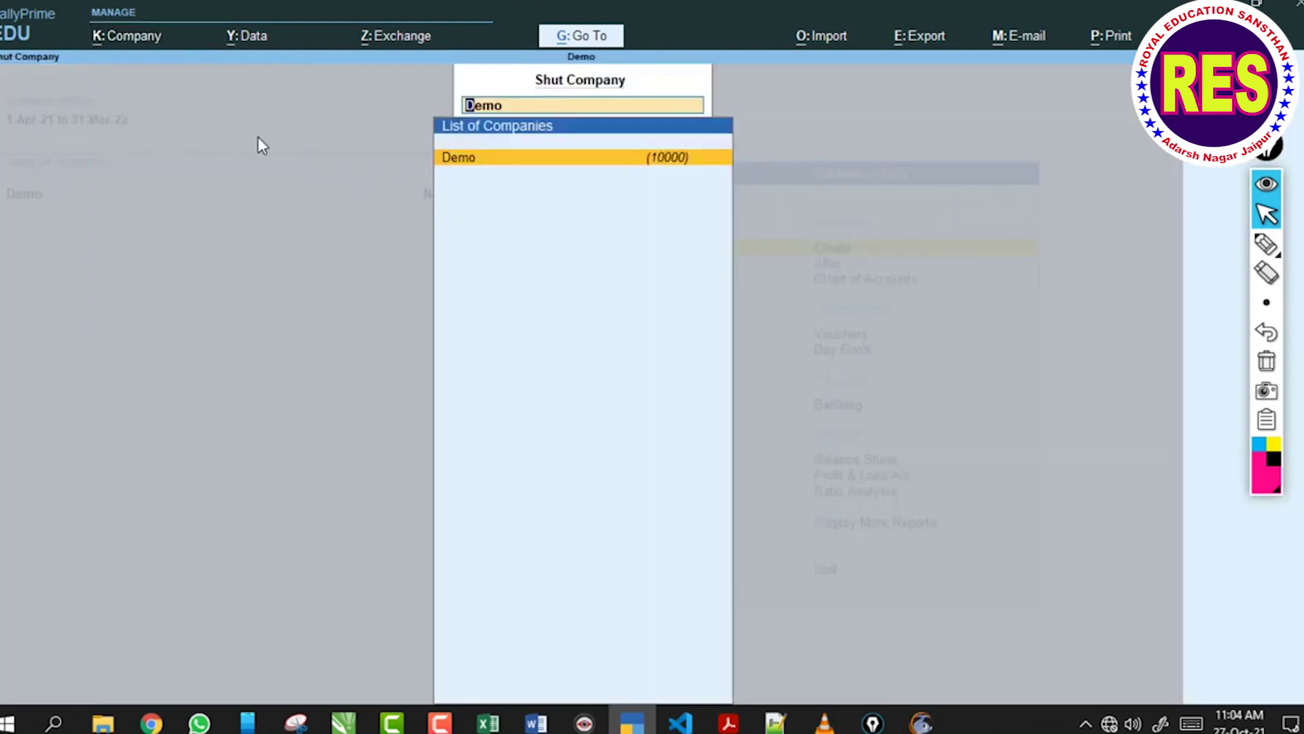
pyautogui.click(498, 157)
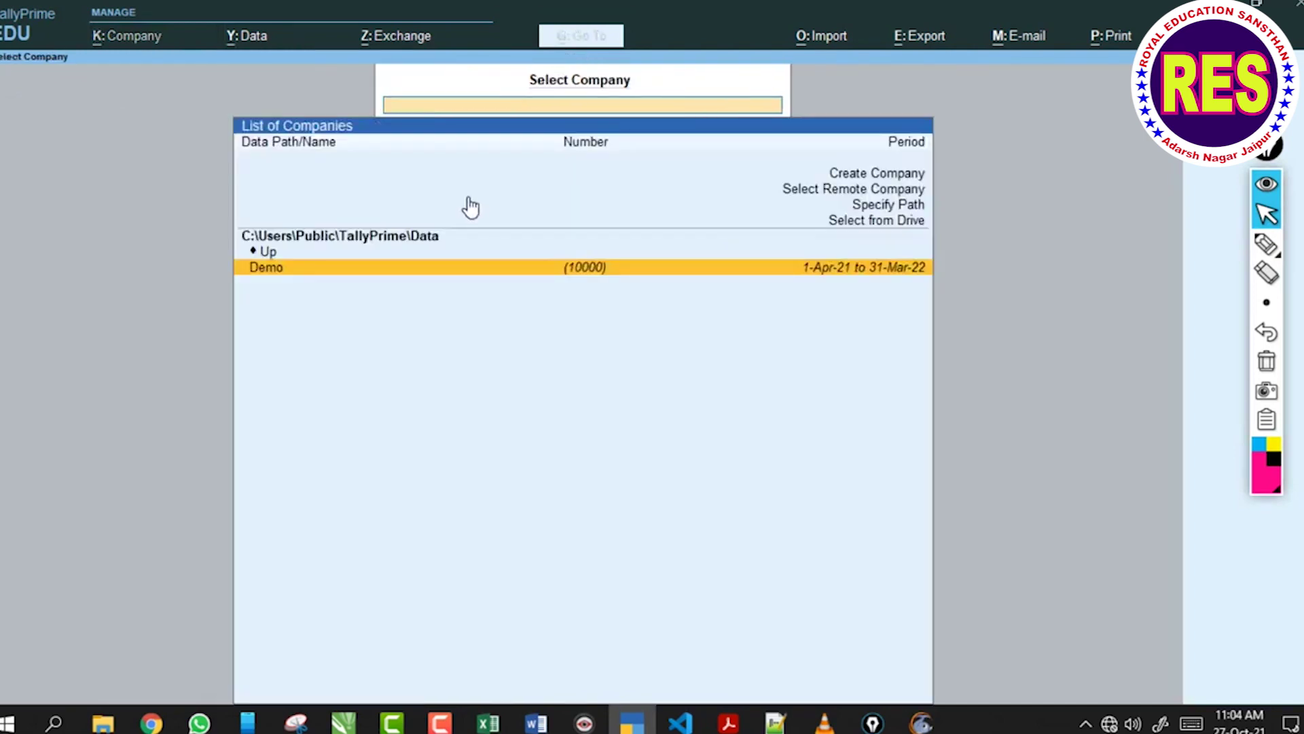
# Circle the Select Company title, draw a downward arrow beside the company list, and clear the marks.
pyautogui.click(1265, 244)
pyautogui.moveTo(443, 105)
pyautogui.mouseDown()
pyautogui.moveTo(571, 38)
pyautogui.moveTo(588, 126)
pyautogui.mouseUp()
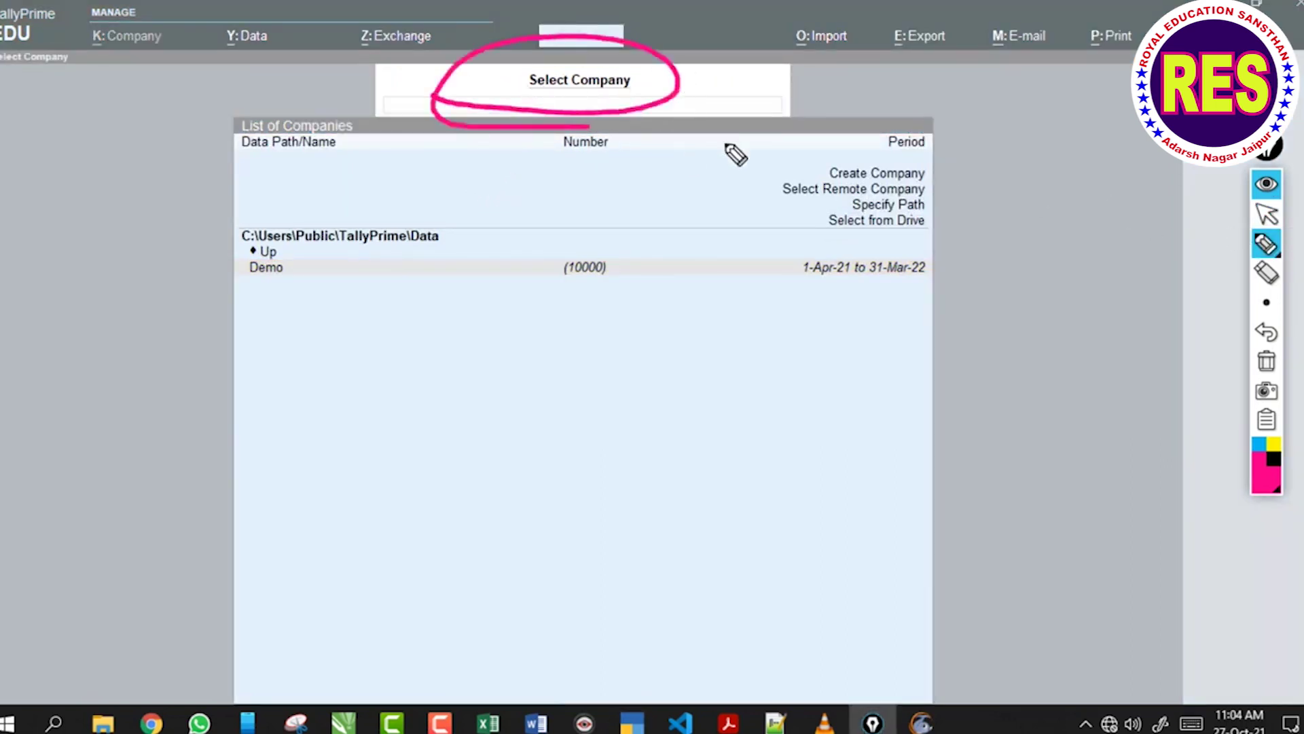
pyautogui.click(1265, 361)
pyautogui.moveTo(97, 171)
pyautogui.mouseDown()
pyautogui.moveTo(96, 218)
pyautogui.moveTo(123, 248)
pyautogui.mouseUp()
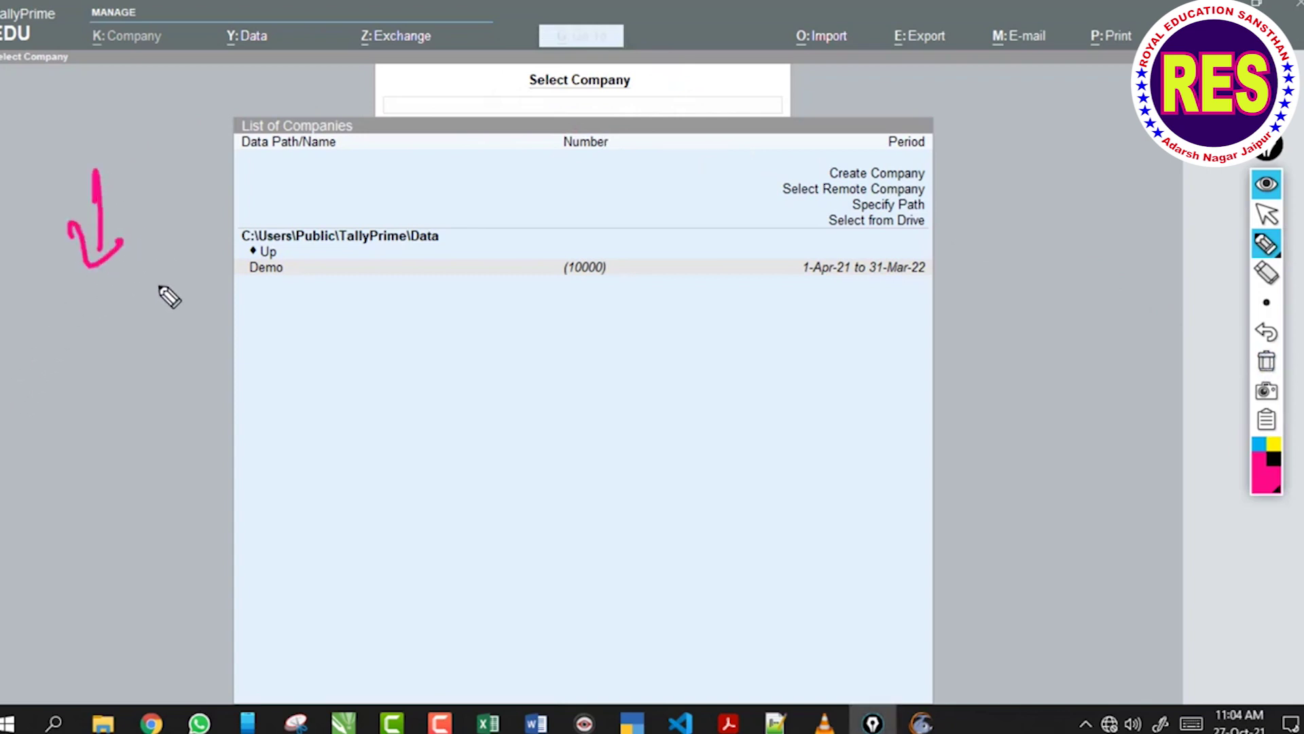
pyautogui.click(1265, 360)
pyautogui.click(1266, 219)
pyautogui.click(656, 105)
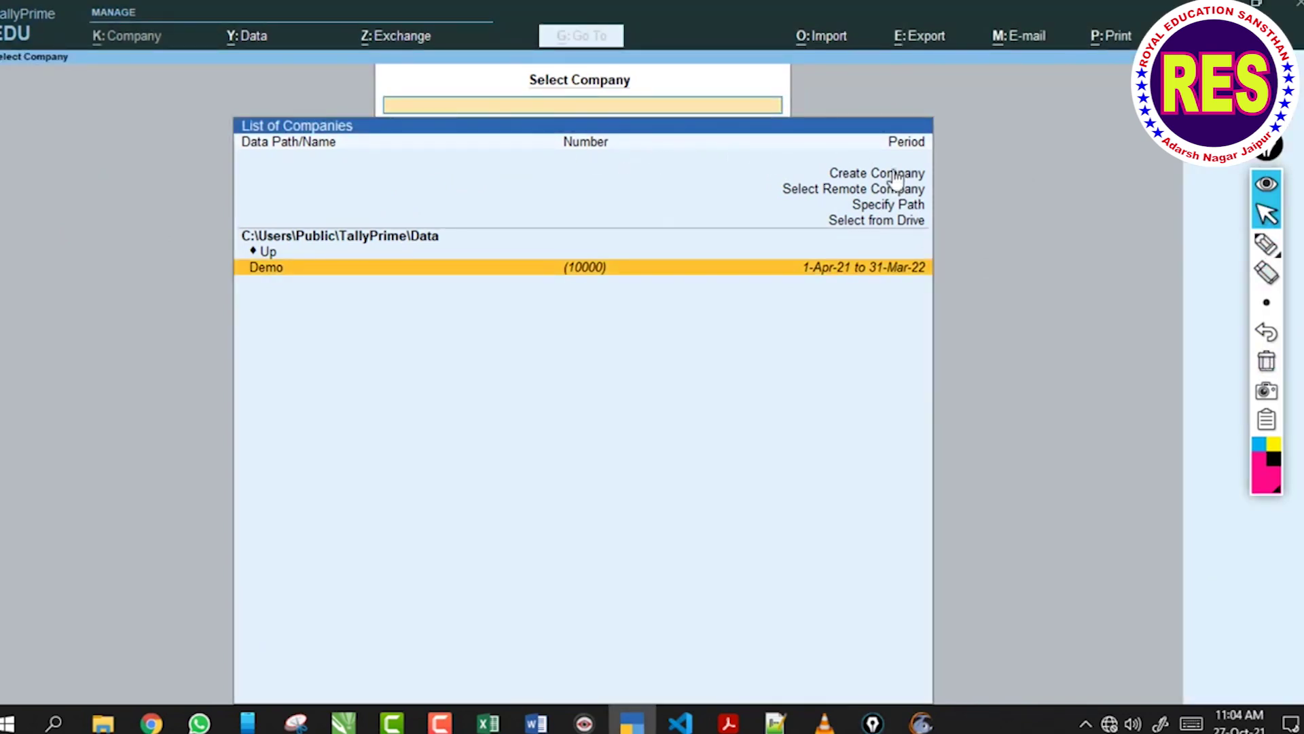
# Mark Create Company and circle Demo in the company list, clear the ink, and load the Demo company.
pyautogui.click(1266, 243)
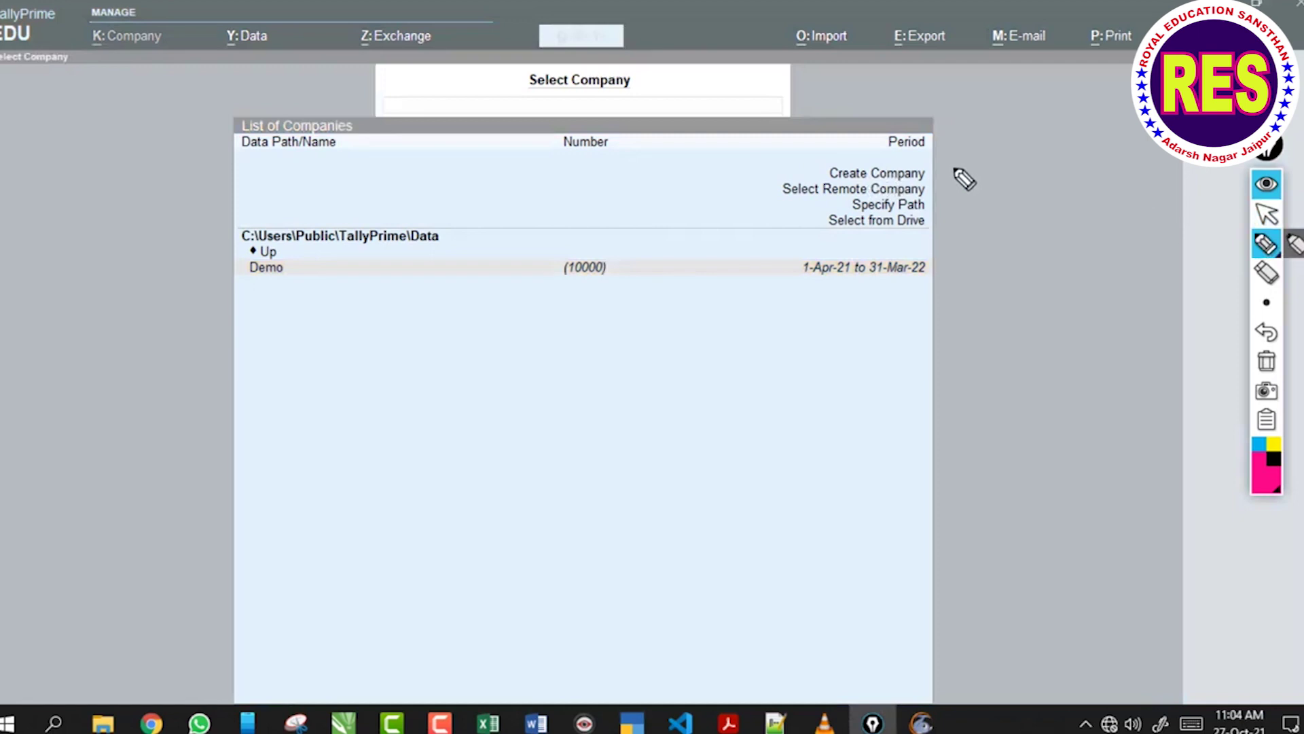
pyautogui.moveTo(931, 173); pyautogui.dragTo(951, 174)
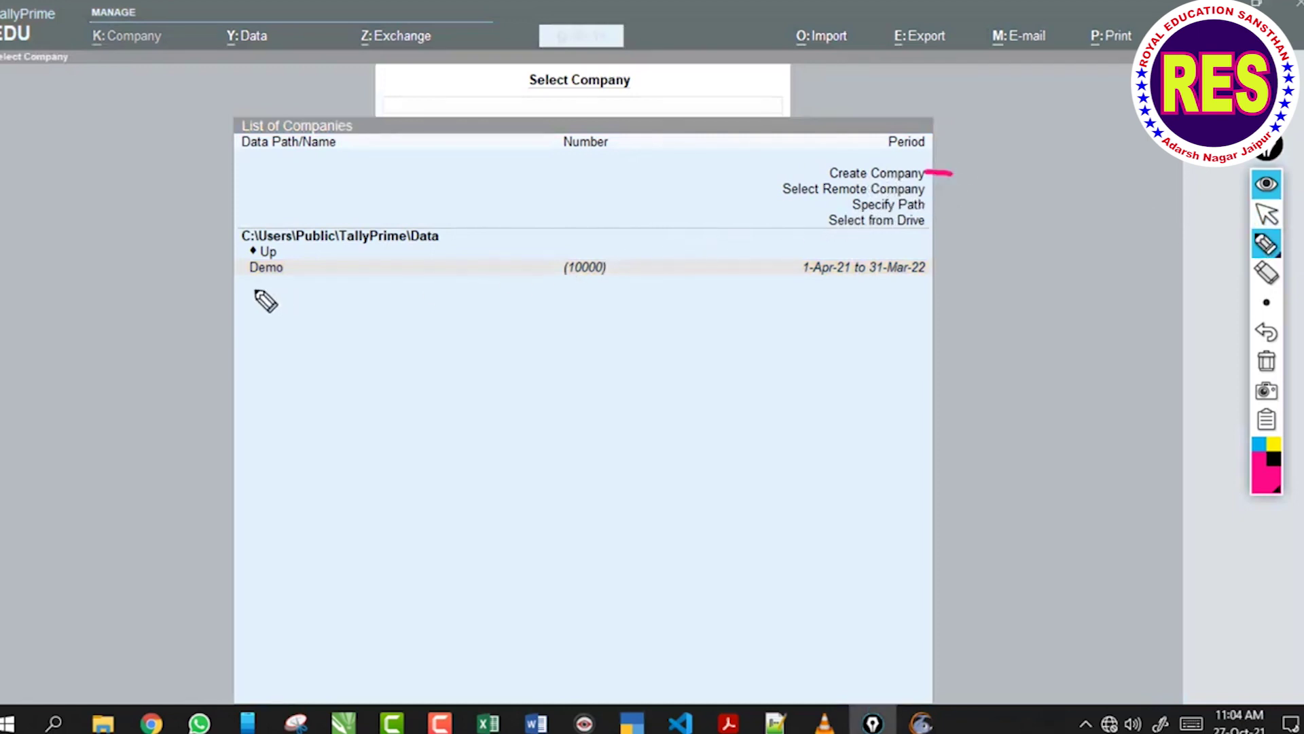
pyautogui.moveTo(243, 281)
pyautogui.mouseDown()
pyautogui.moveTo(232, 259)
pyautogui.moveTo(243, 284)
pyautogui.moveTo(333, 289)
pyautogui.mouseUp()
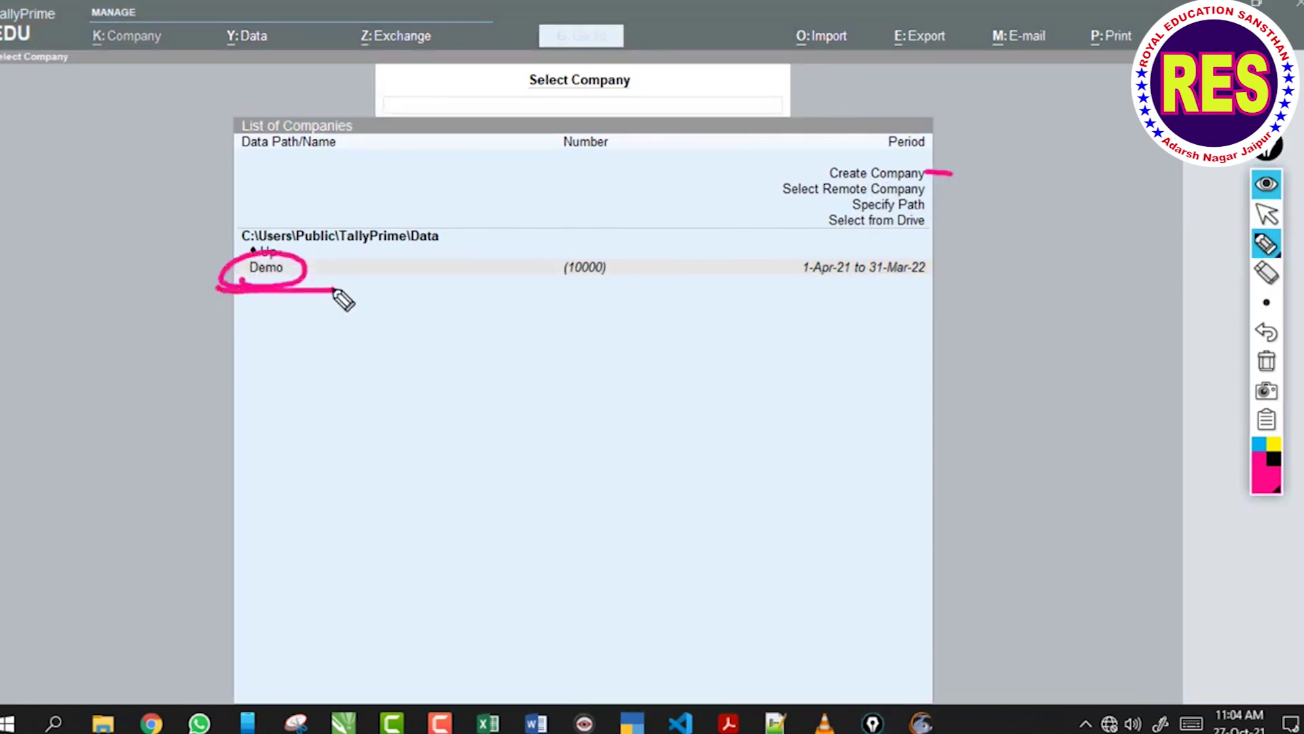
pyautogui.click(1266, 360)
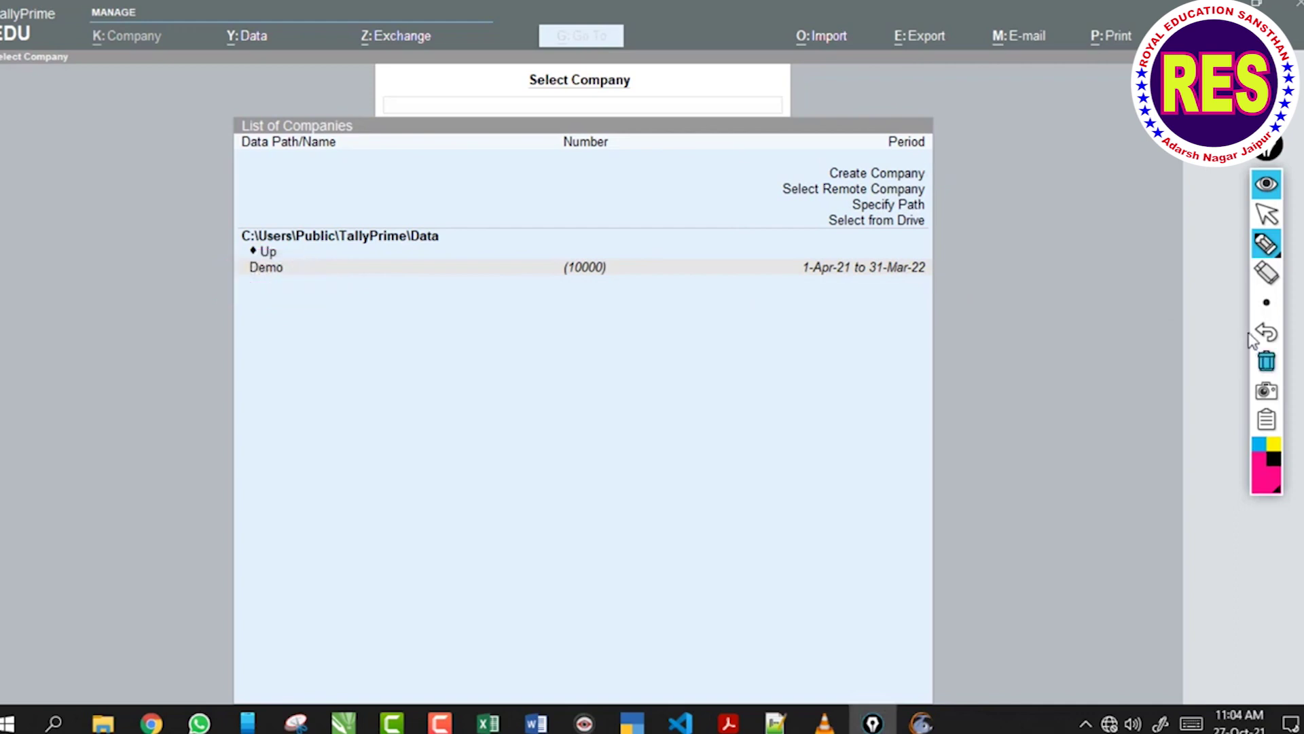
pyautogui.click(1266, 214)
pyautogui.click(615, 266)
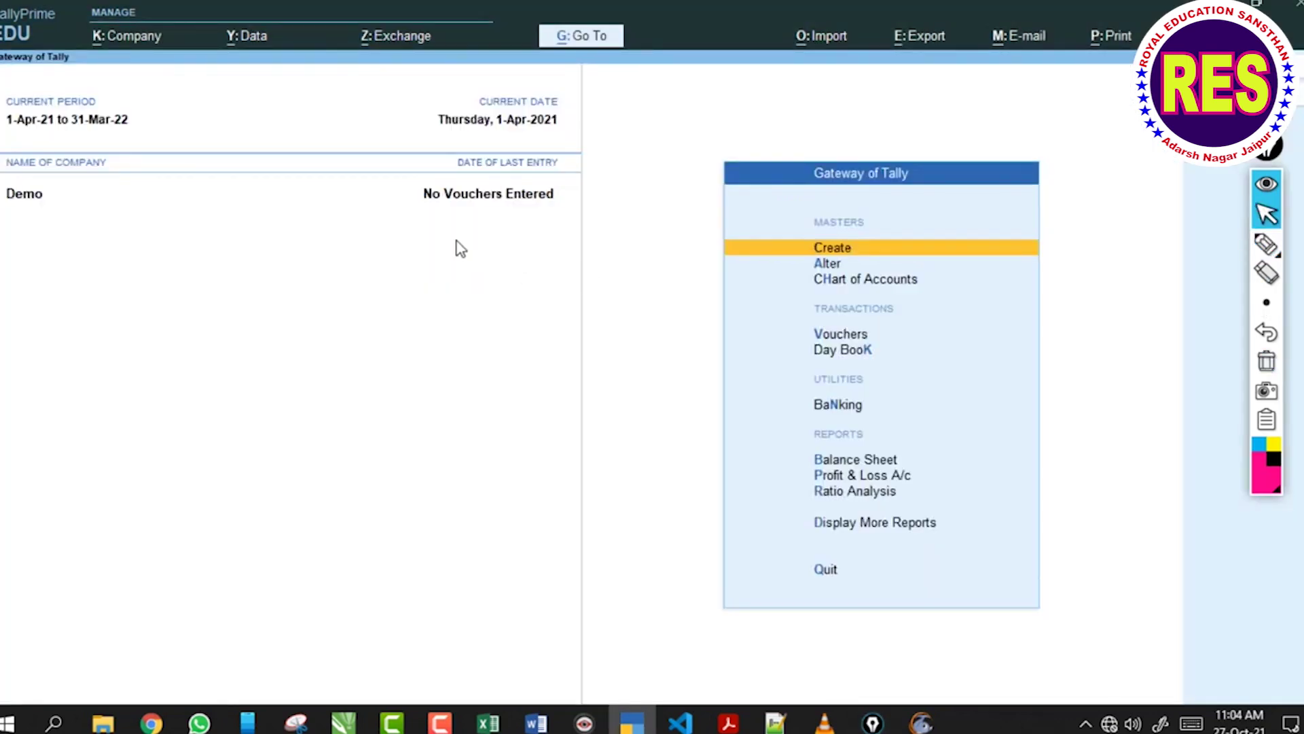
# Bring up the list of companies from the Gateway of Tally and select Demo again.
pyautogui.click(132, 51)
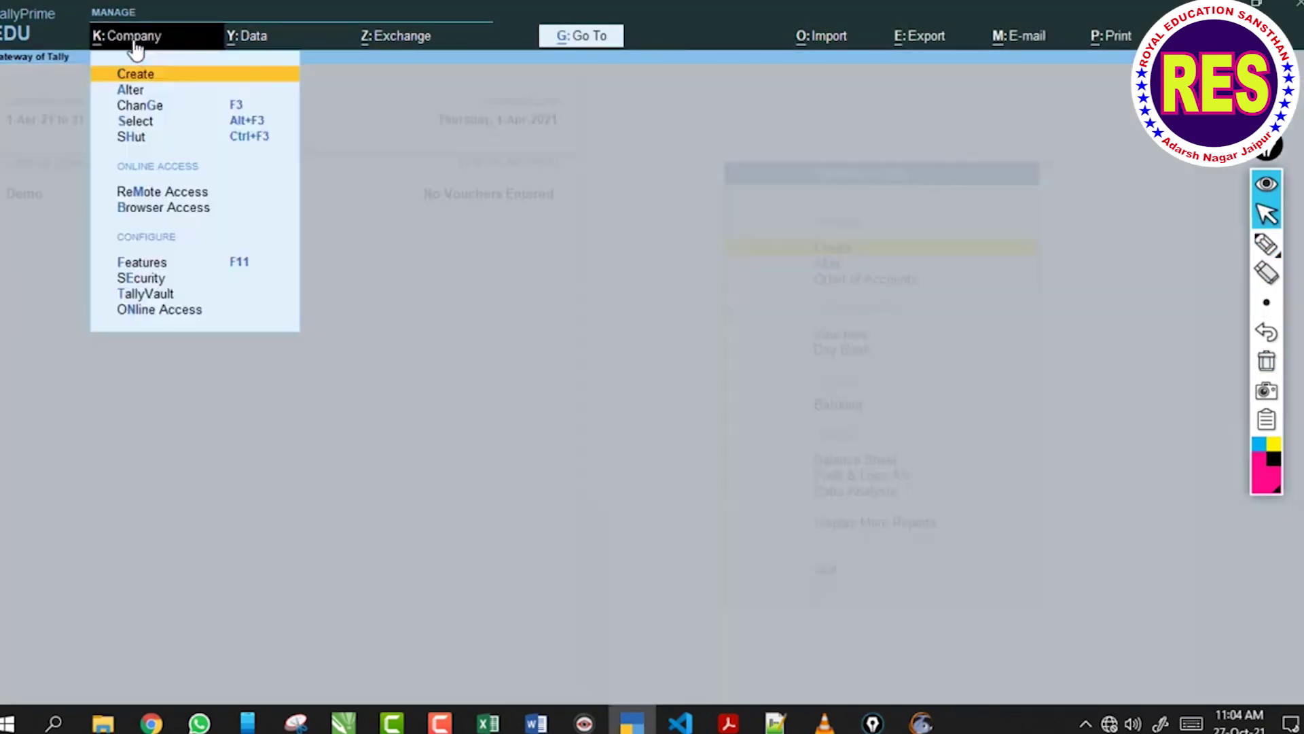
pyautogui.click(141, 122)
pyautogui.click(146, 122)
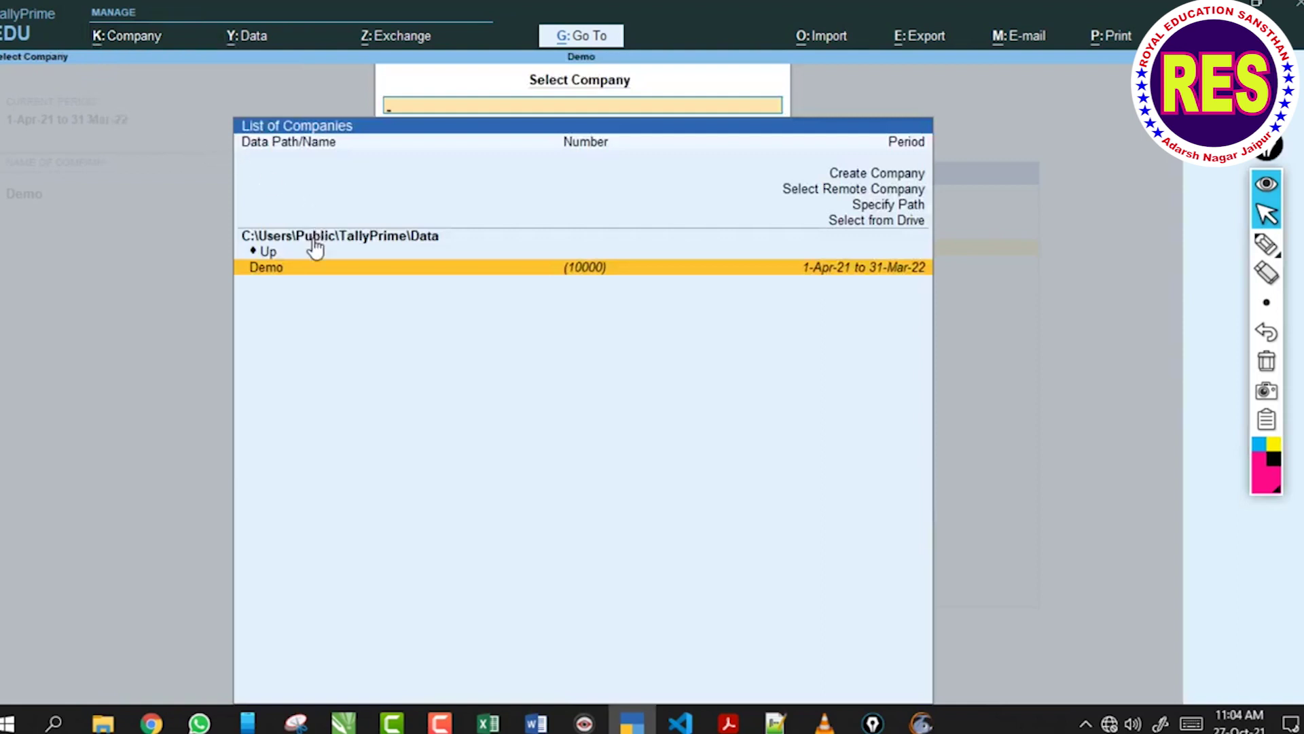
pyautogui.click(307, 268)
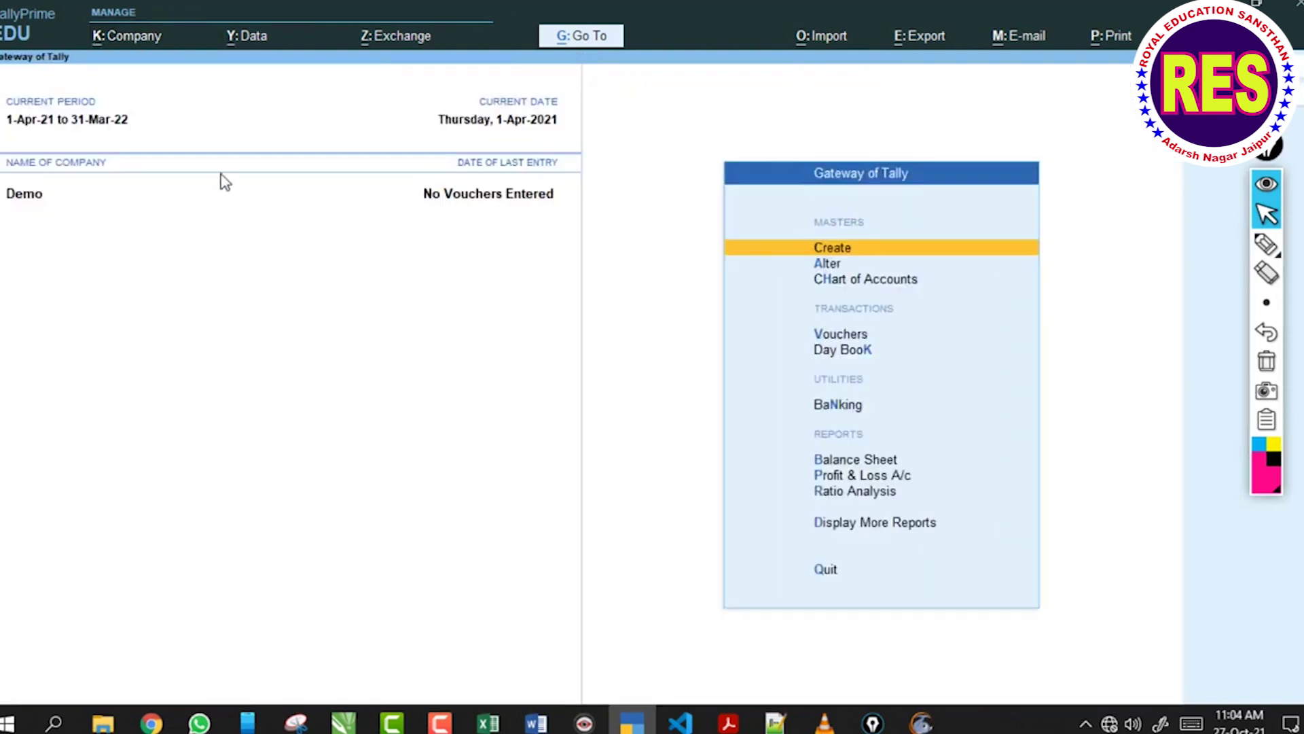
# Open the company selection from the company management options and load Demo from the list.
pyautogui.click(123, 41)
pyautogui.click(38, 195)
pyautogui.click(133, 45)
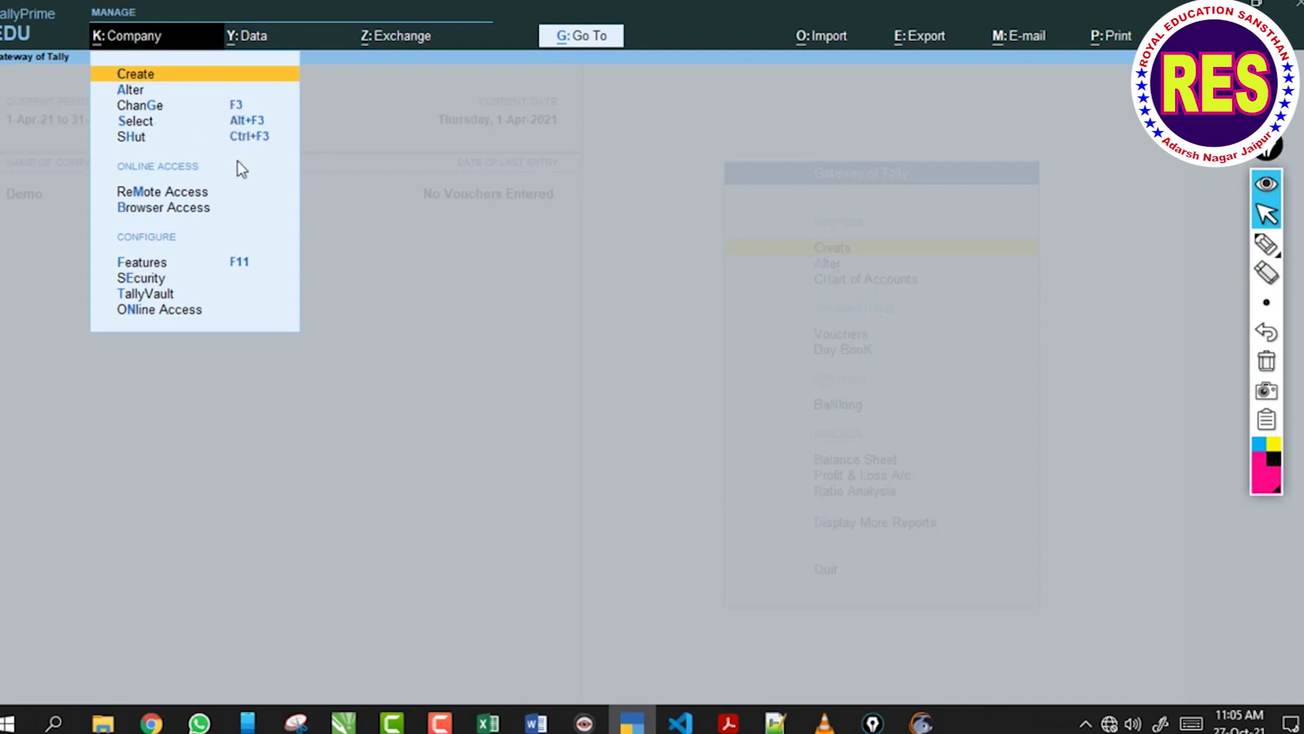
pyautogui.click(243, 119)
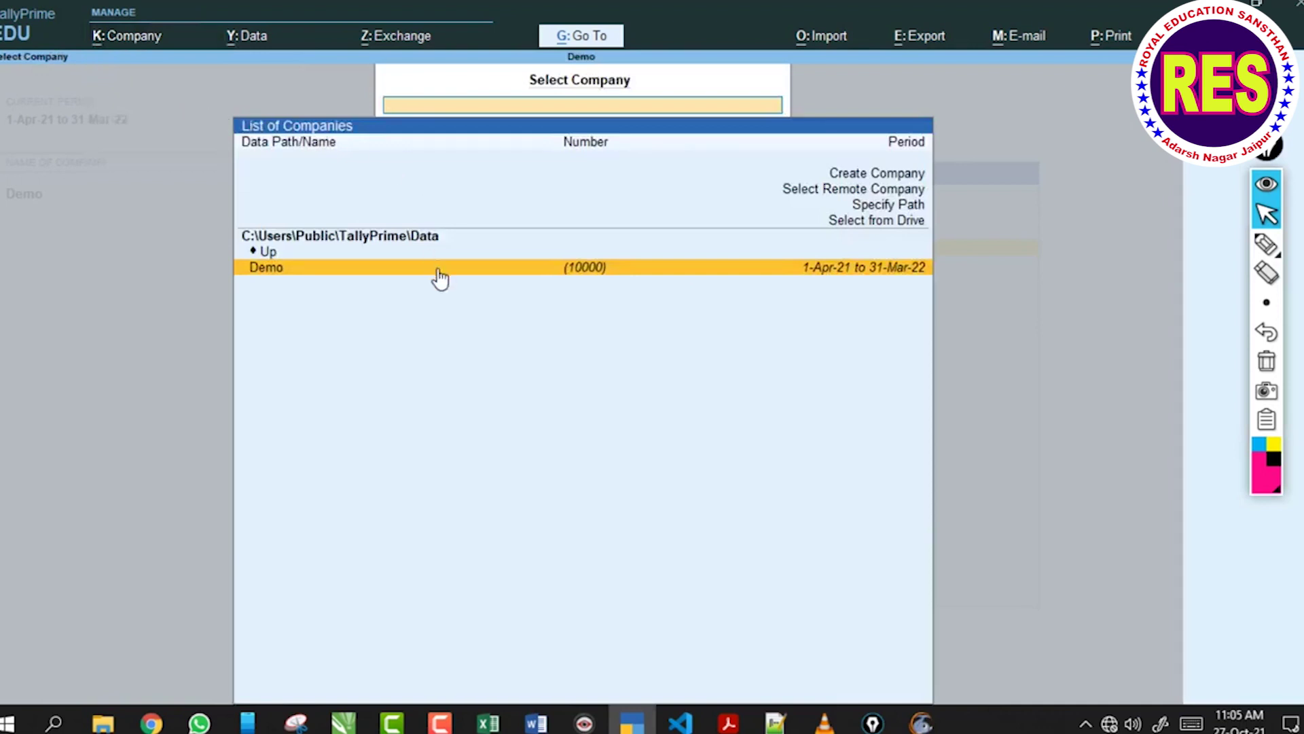
pyautogui.click(435, 271)
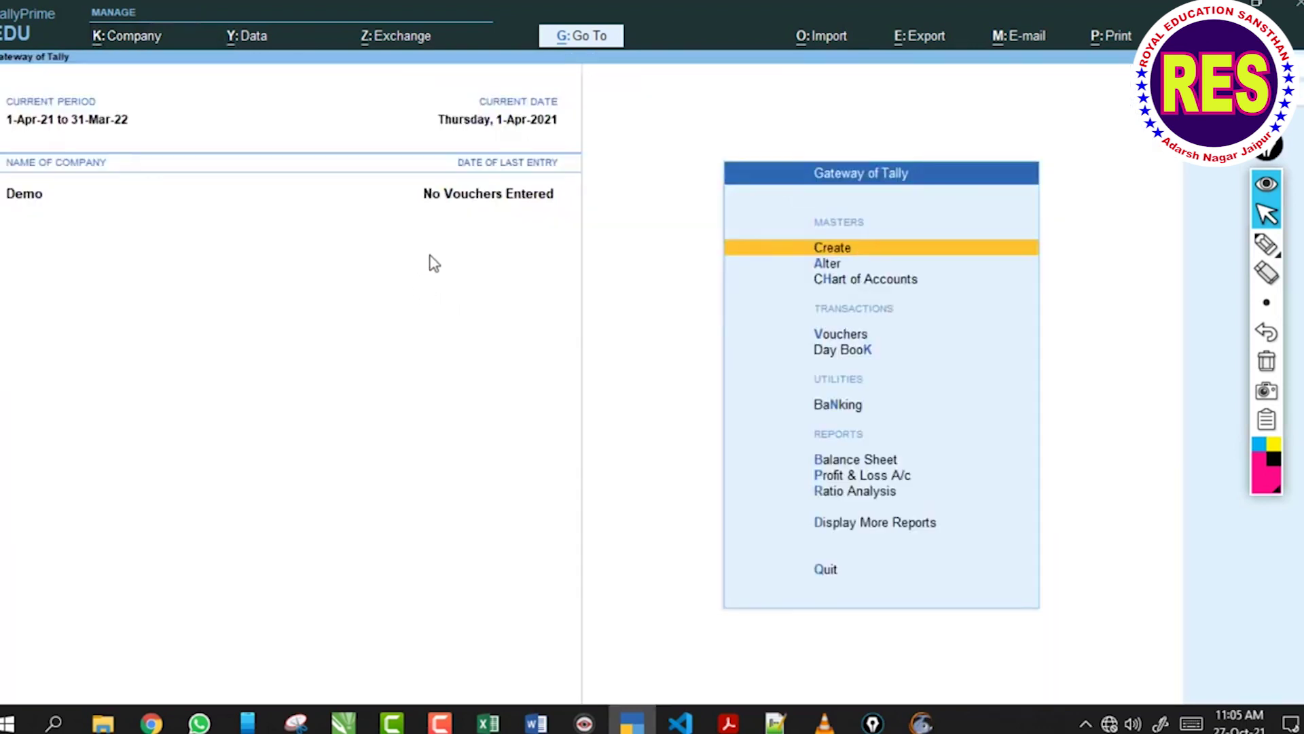
# Draw four horizontal pen lines below the Demo company entry, enclose them in a freehand frame, and clear the ink.
pyautogui.click(1266, 244)
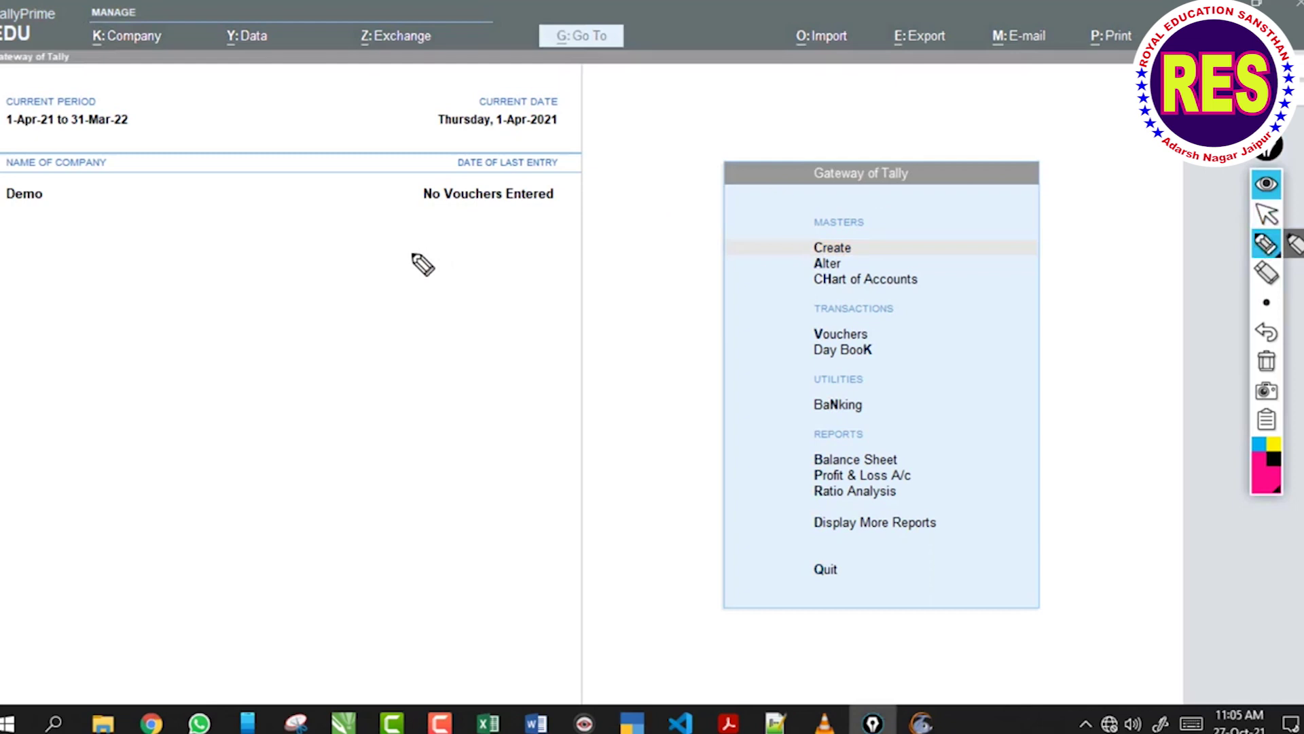
pyautogui.moveTo(352, 253); pyautogui.dragTo(504, 254)
pyautogui.moveTo(360, 286); pyautogui.dragTo(497, 286)
pyautogui.moveTo(363, 316); pyautogui.dragTo(489, 315)
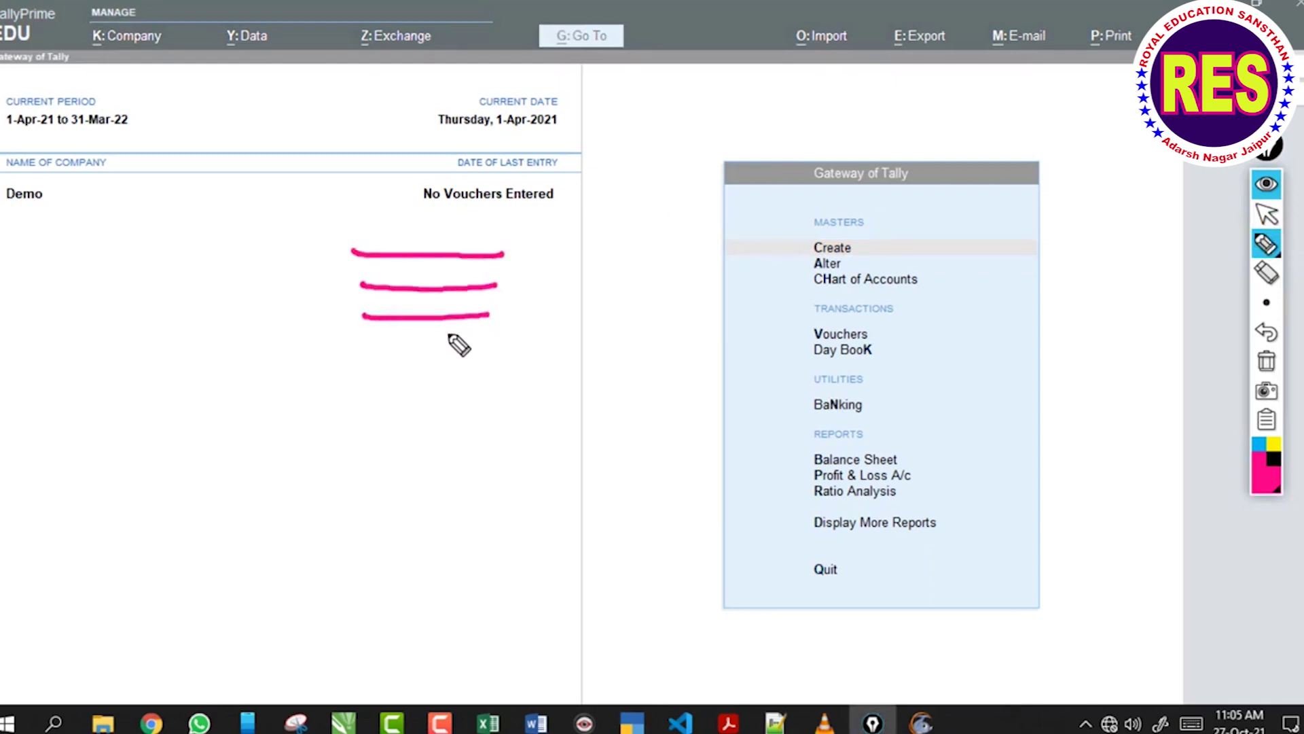
pyautogui.moveTo(358, 343); pyautogui.dragTo(454, 343)
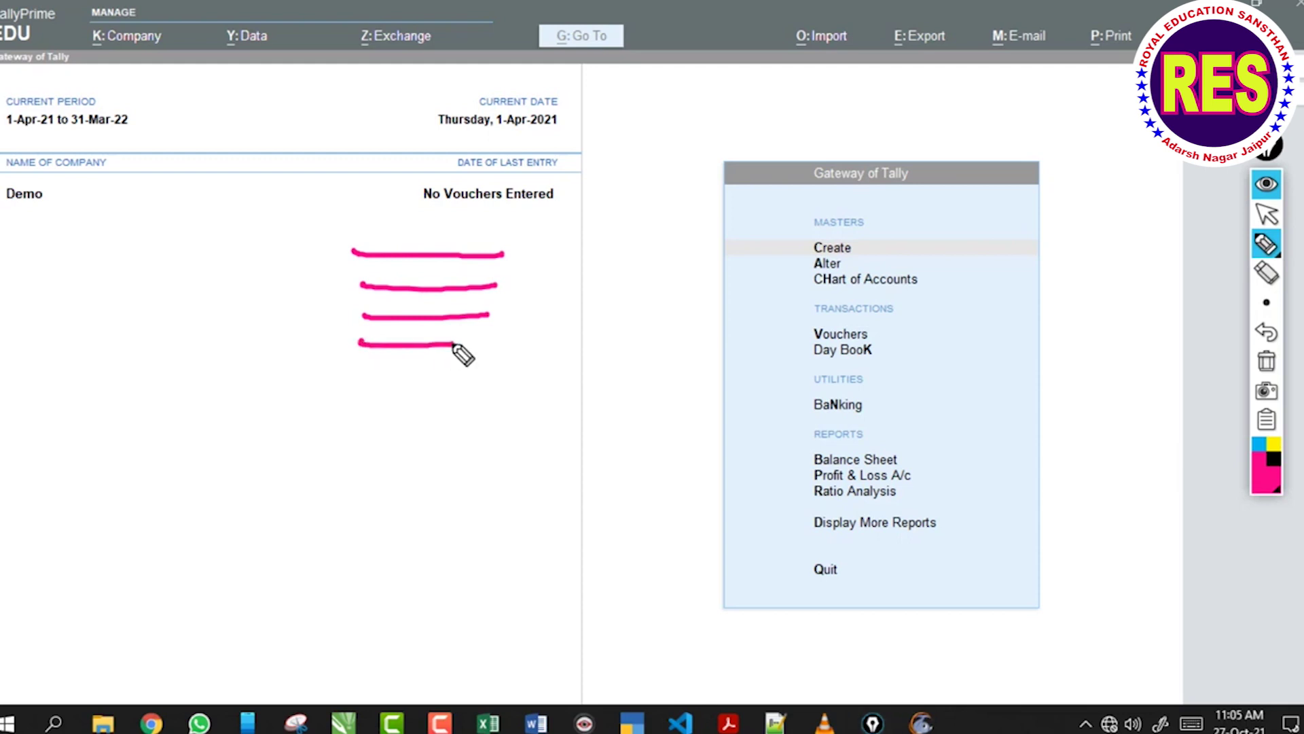
pyautogui.moveTo(318, 236)
pyautogui.mouseDown()
pyautogui.moveTo(548, 258)
pyautogui.moveTo(343, 386)
pyautogui.mouseUp()
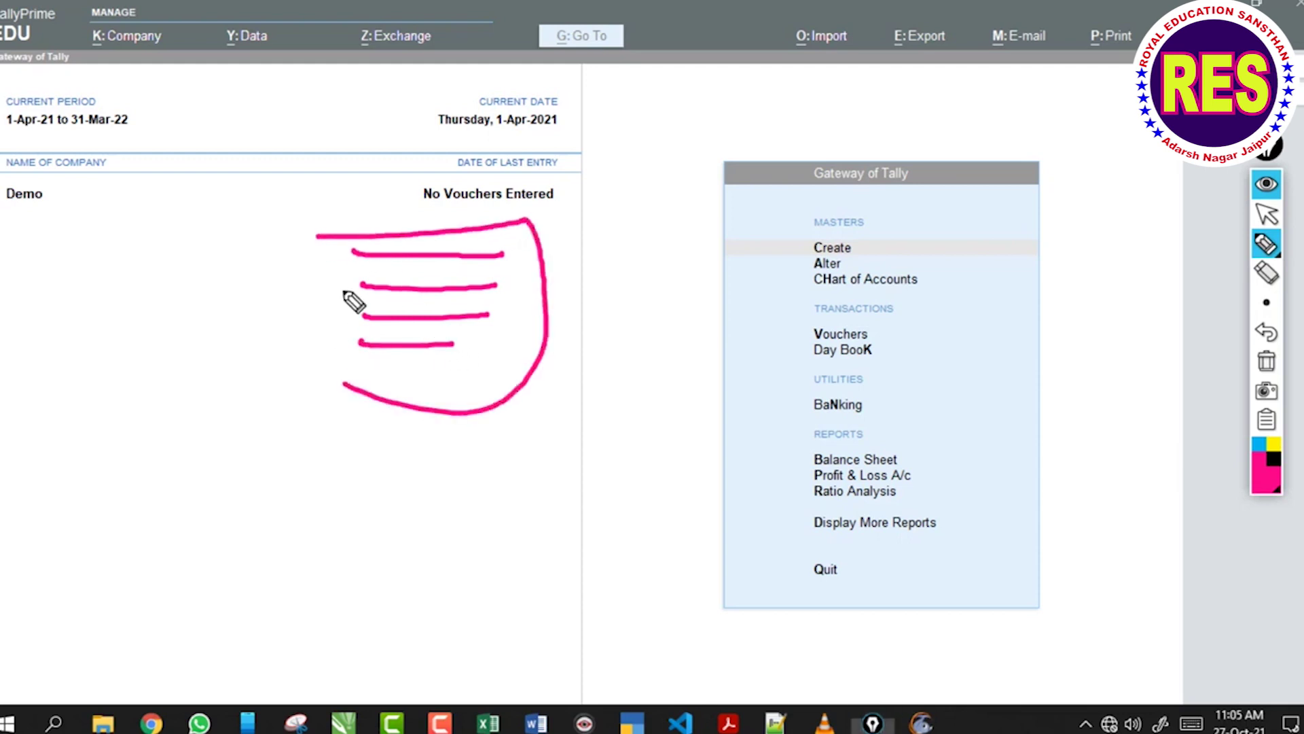
pyautogui.moveTo(328, 234); pyautogui.dragTo(374, 389)
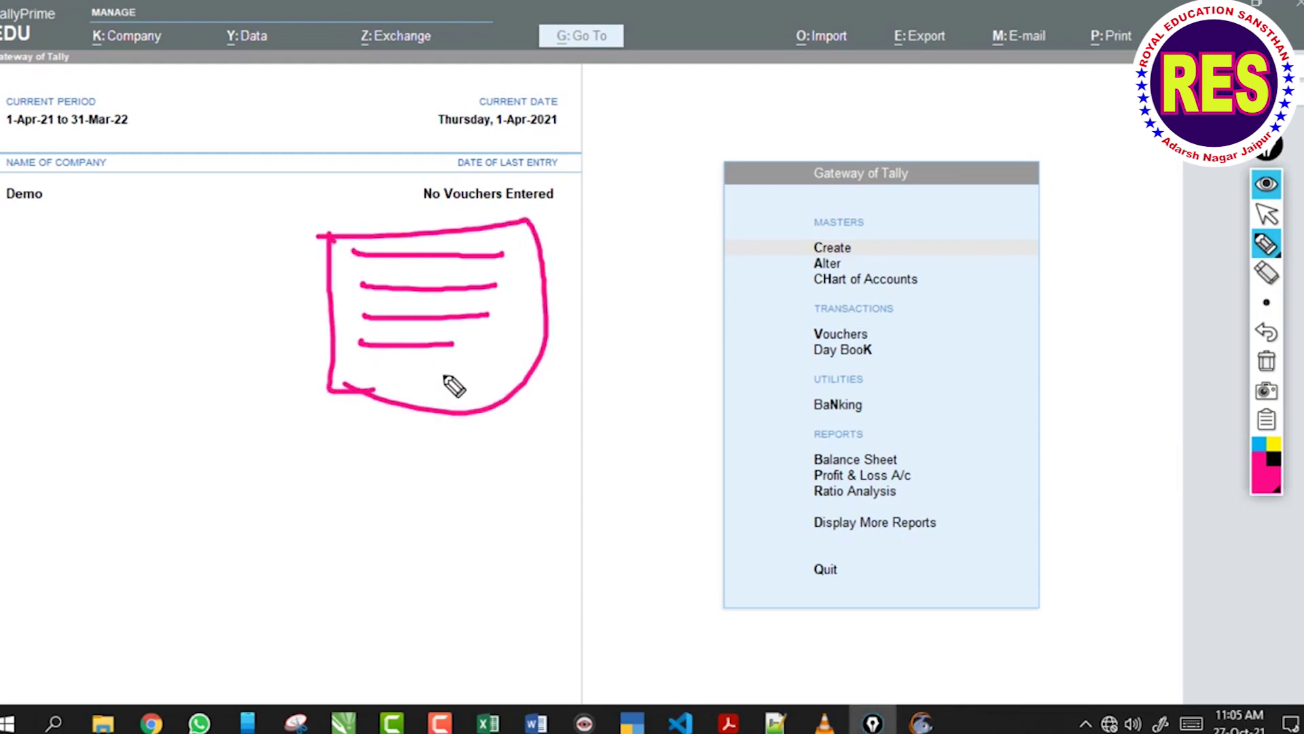
pyautogui.hotkey('ctrl', 'shift', '2')
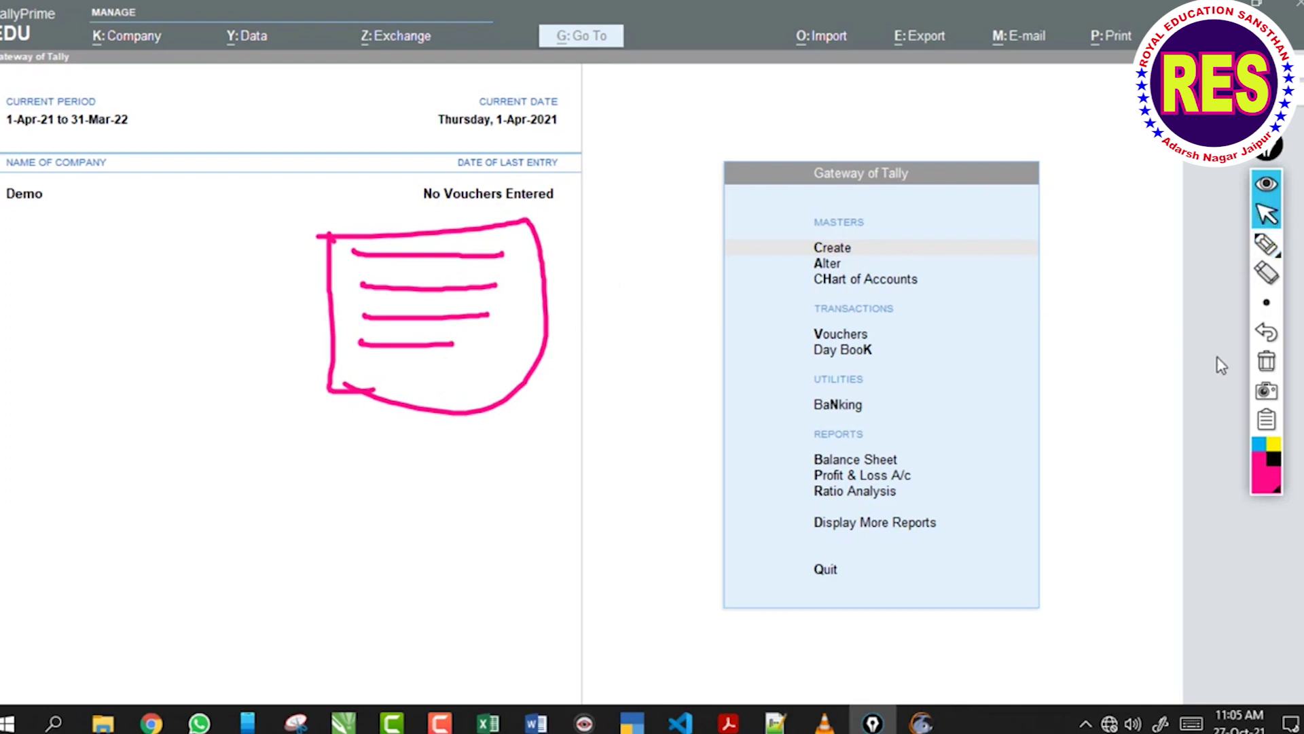
pyautogui.click(1266, 361)
pyautogui.click(626, 300)
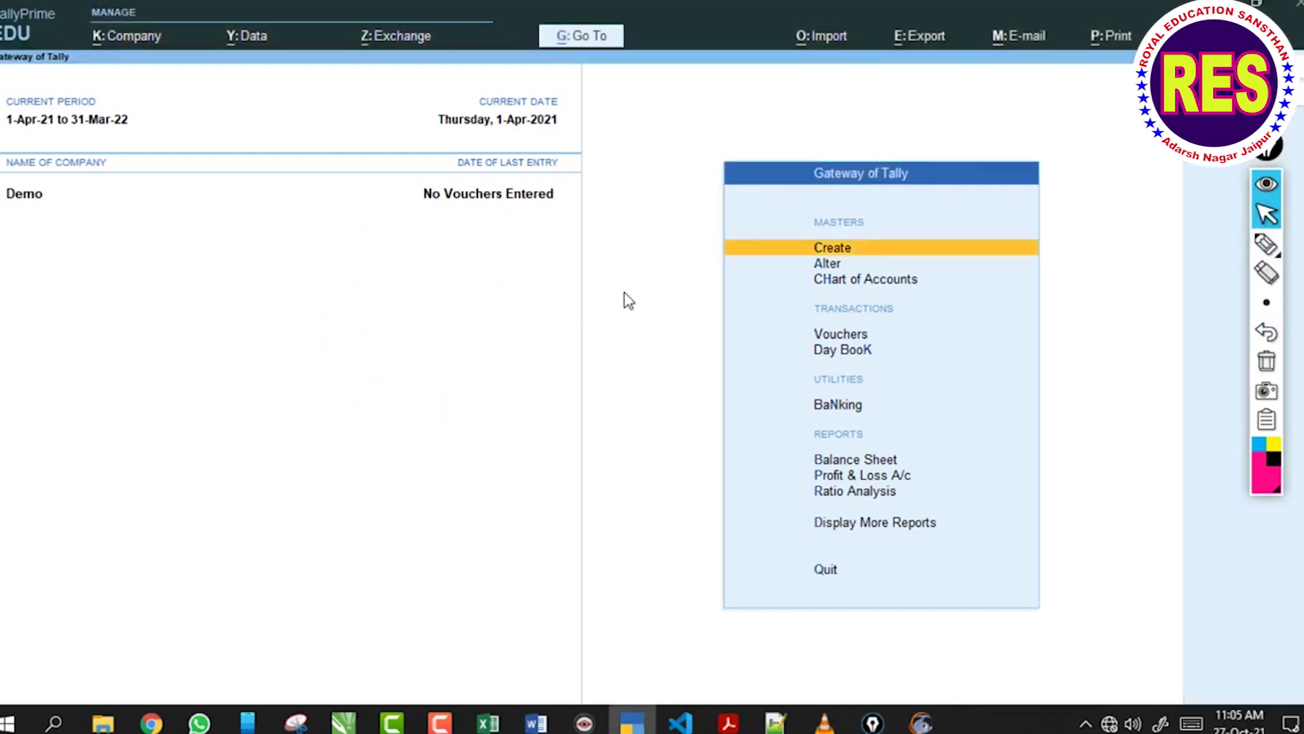
# Switch to Tally Prime Notes.pdf in Adobe Acrobat to view the Exercise 2 transactions.
pyautogui.moveTo(728, 700)
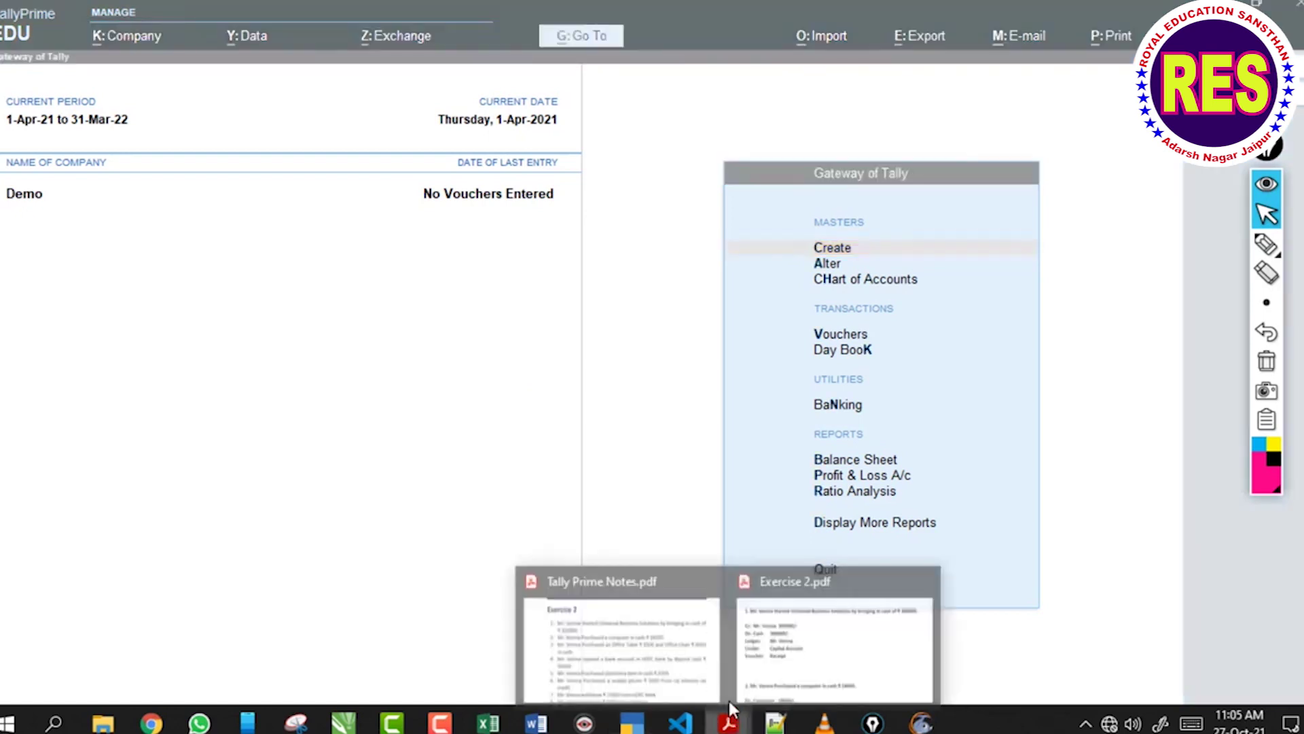
pyautogui.click(683, 642)
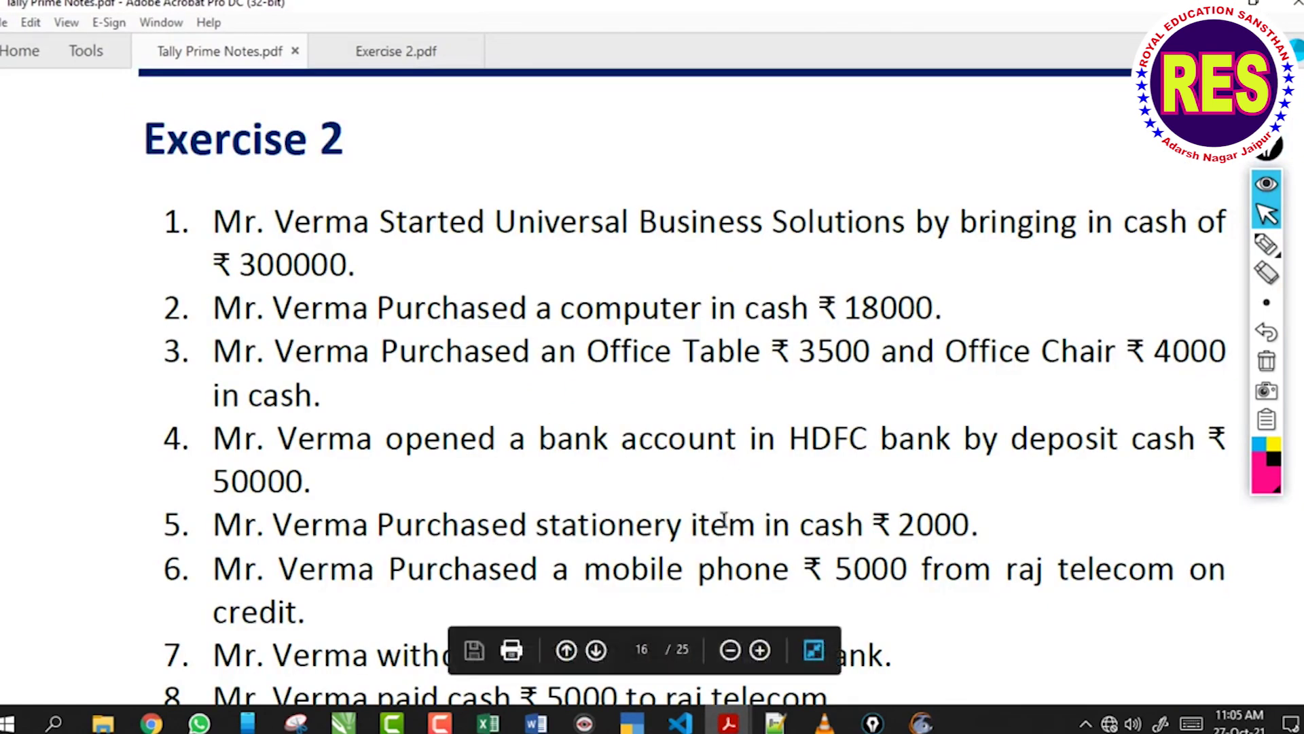